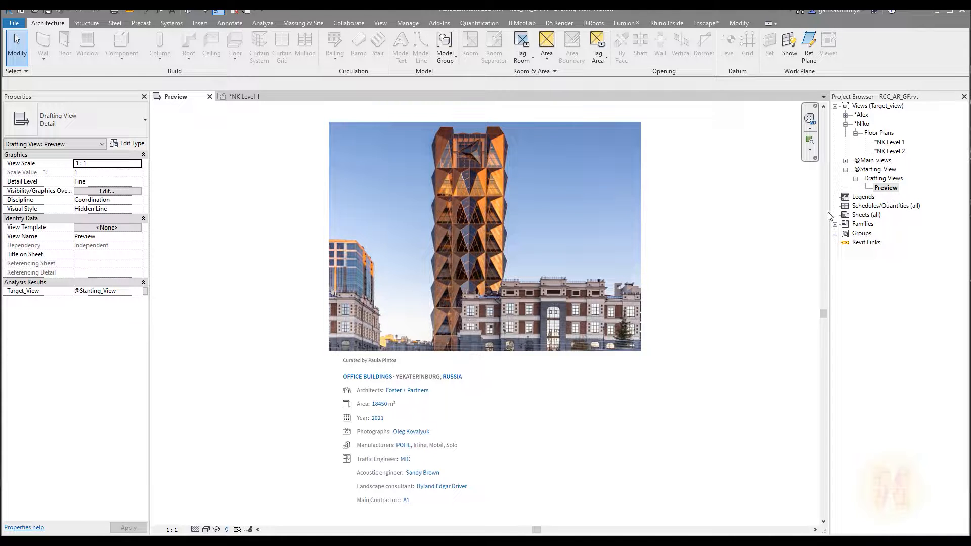
Open the *NK Level 1 floor plan and bring the ground-floor image into close view
double_click(892, 142)
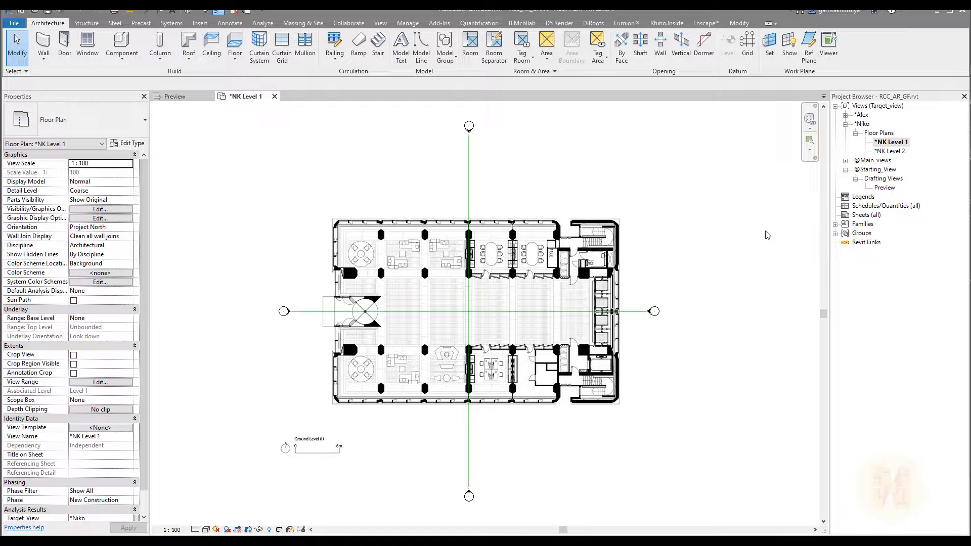
middle_drag(420, 363, 442, 305)
scroll(452, 311, up, 4)
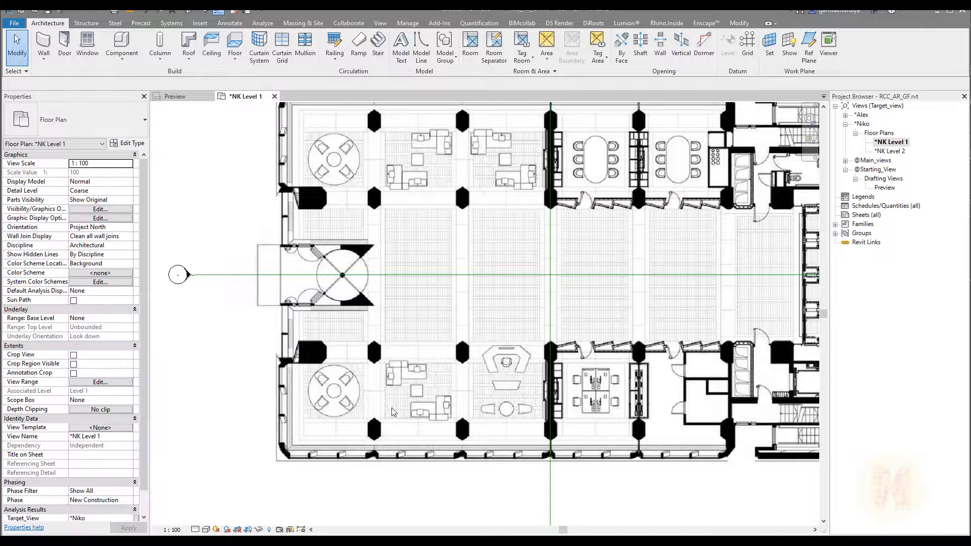
Measure the horizontal spacing between the first two hexagonal columns south of the central hall
click(133, 10)
click(373, 356)
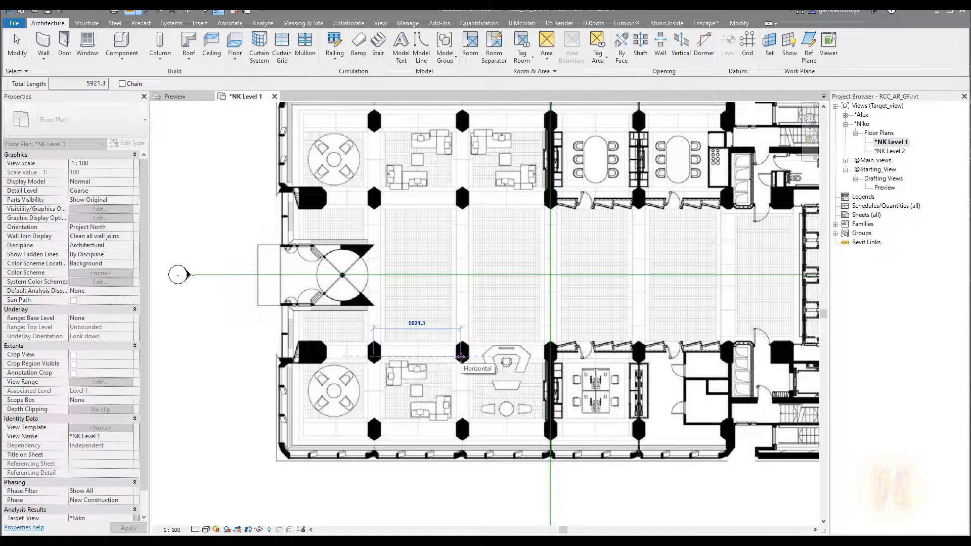
key(Escape)
key(Escape)
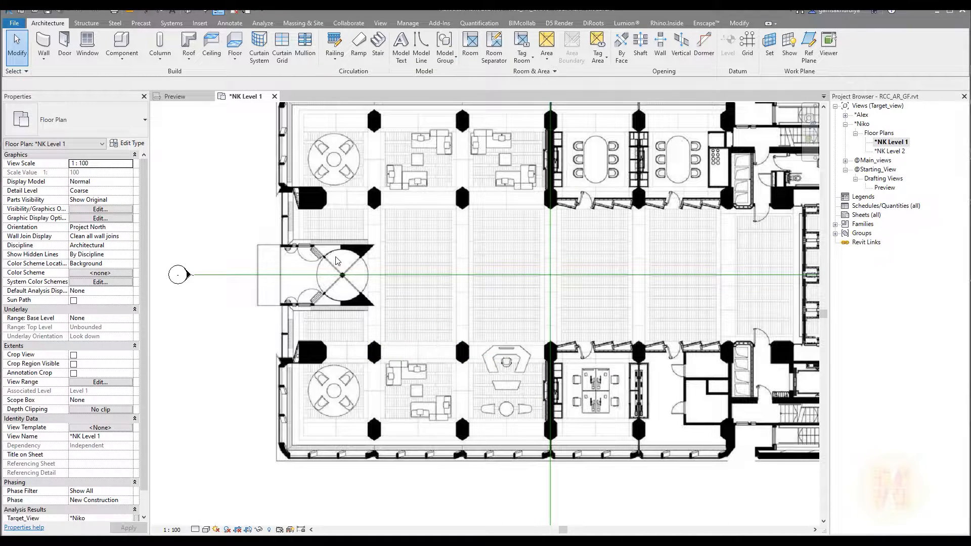
scroll(337, 261, down, 4)
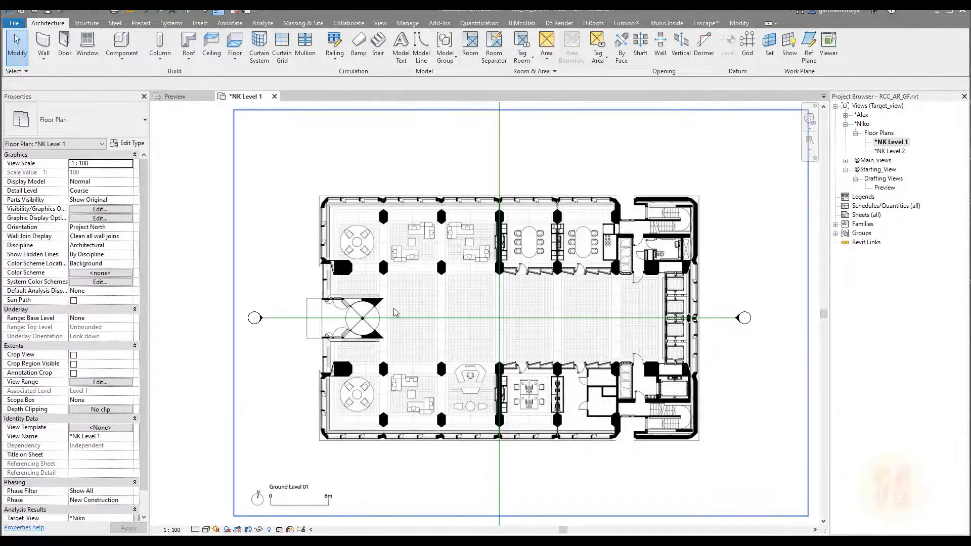
middle_drag(412, 324, 395, 306)
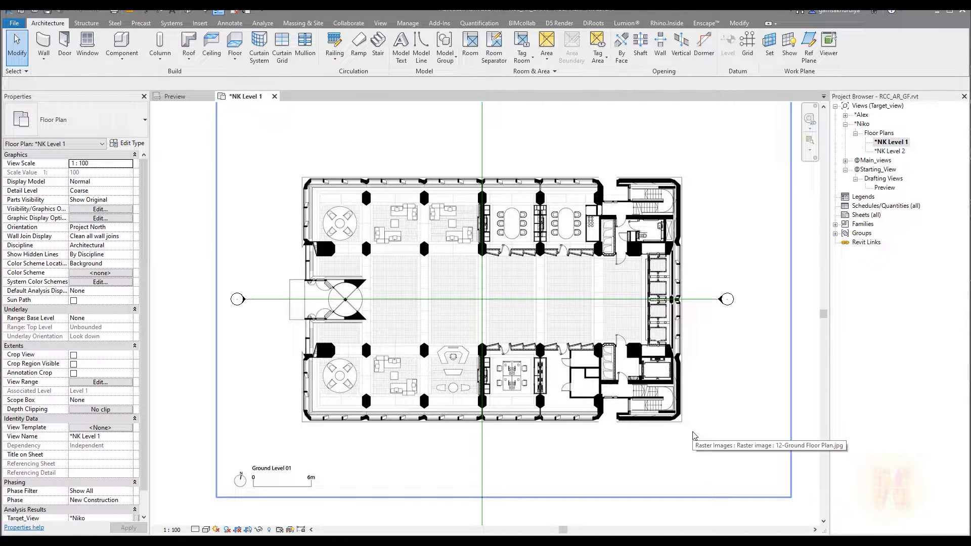
middle_drag(376, 197, 373, 209)
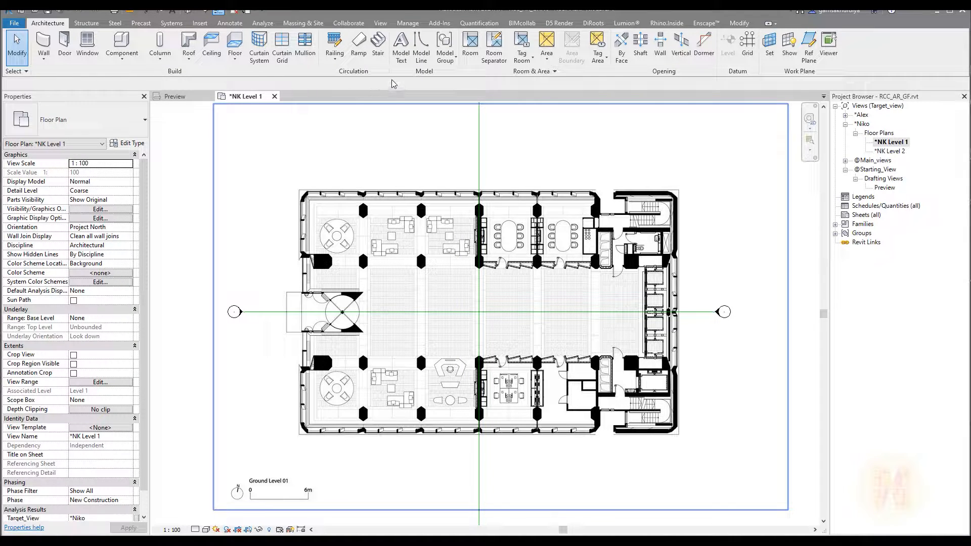
click(751, 60)
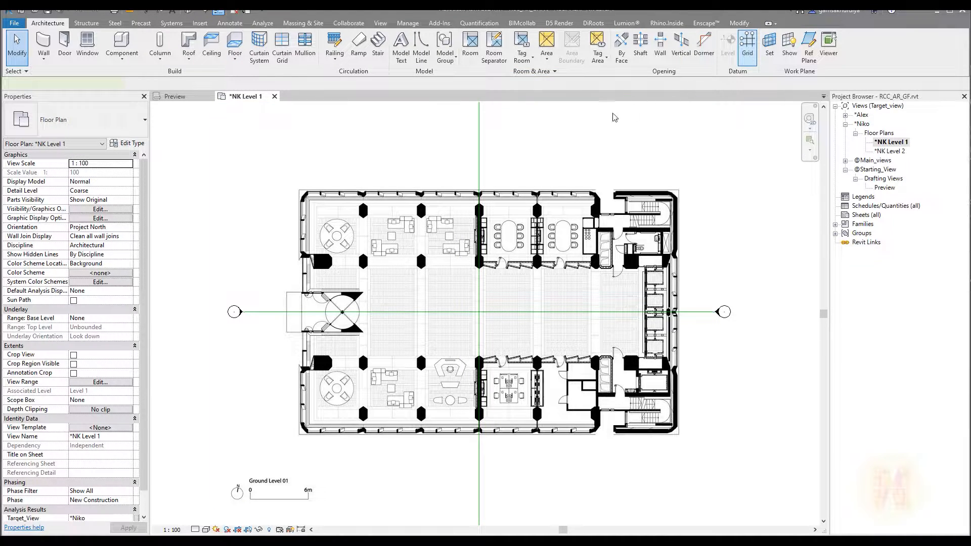
scroll(356, 204, up, 2)
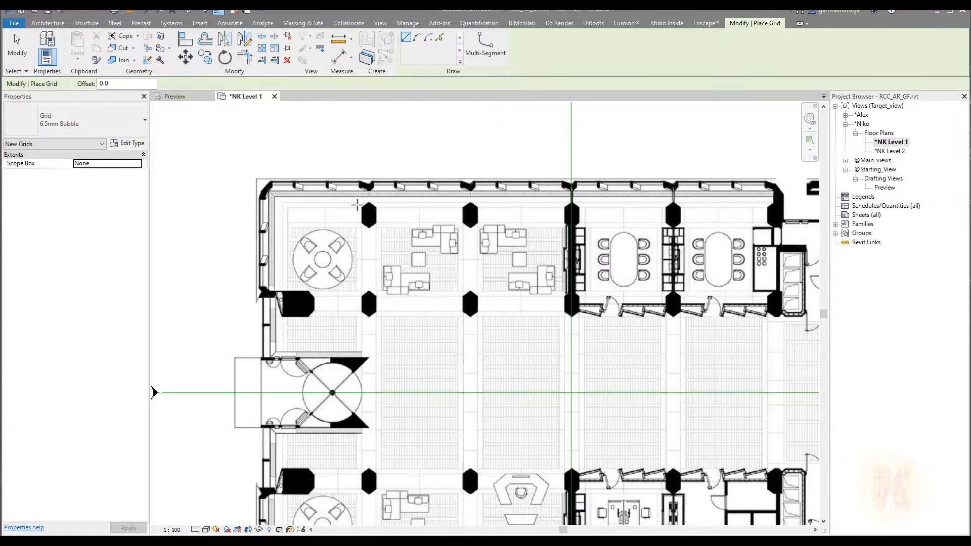
scroll(357, 205, up, 2)
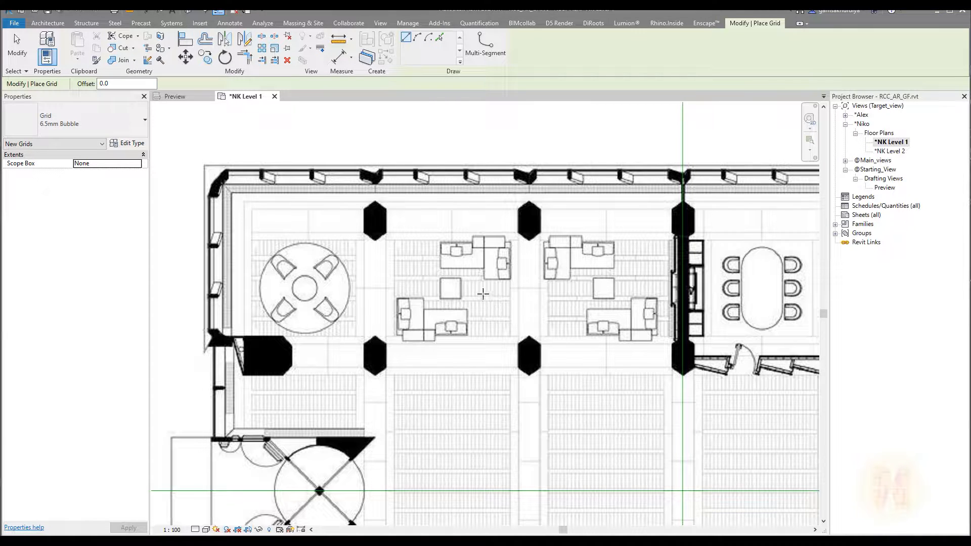
key(Escape)
key(Escape)
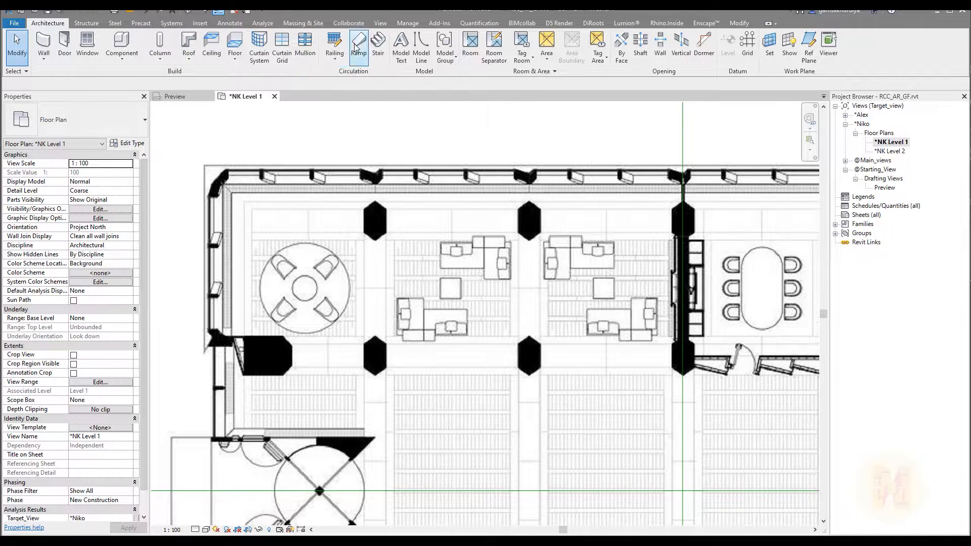
Draw a vertical grid line through the first row of hexagonal columns beside the revolving door, ending below the south facade
click(747, 41)
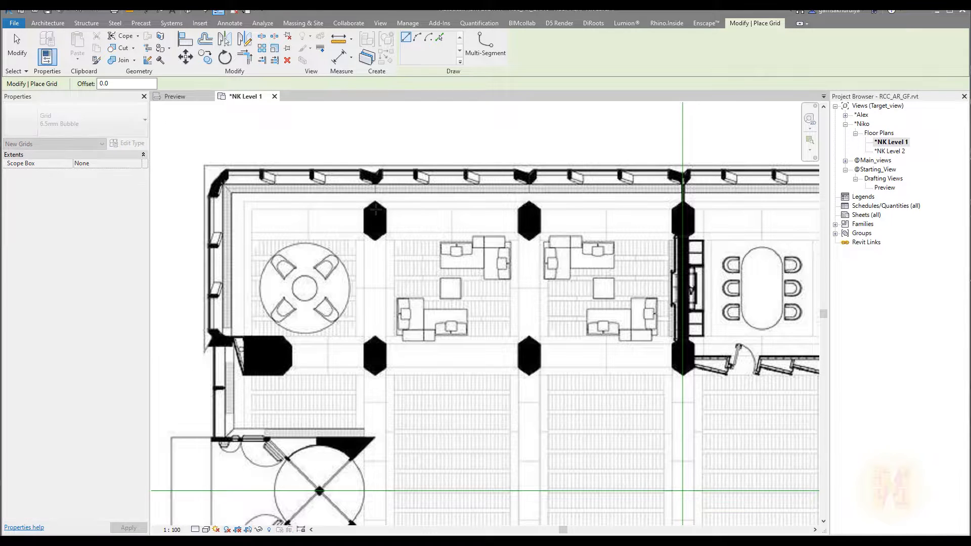
scroll(374, 209, down, 3)
click(375, 319)
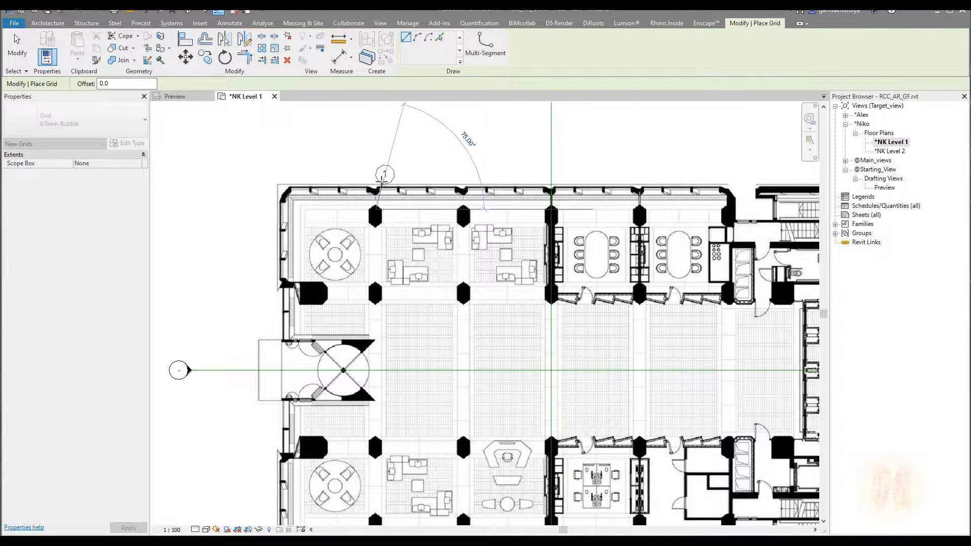
middle_drag(414, 364, 432, 160)
click(396, 393)
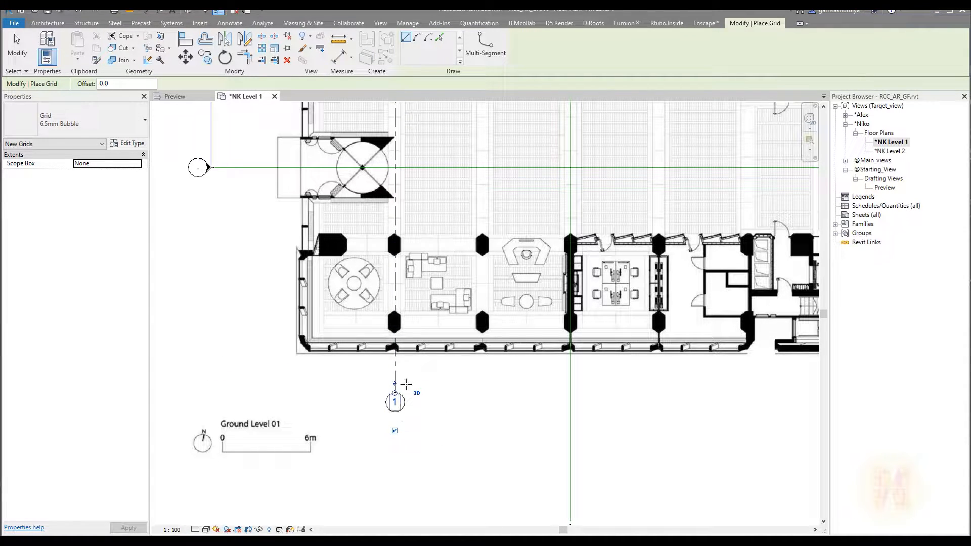
key(Escape)
key(Escape)
Rename the new vertical grid line as 2
click(396, 369)
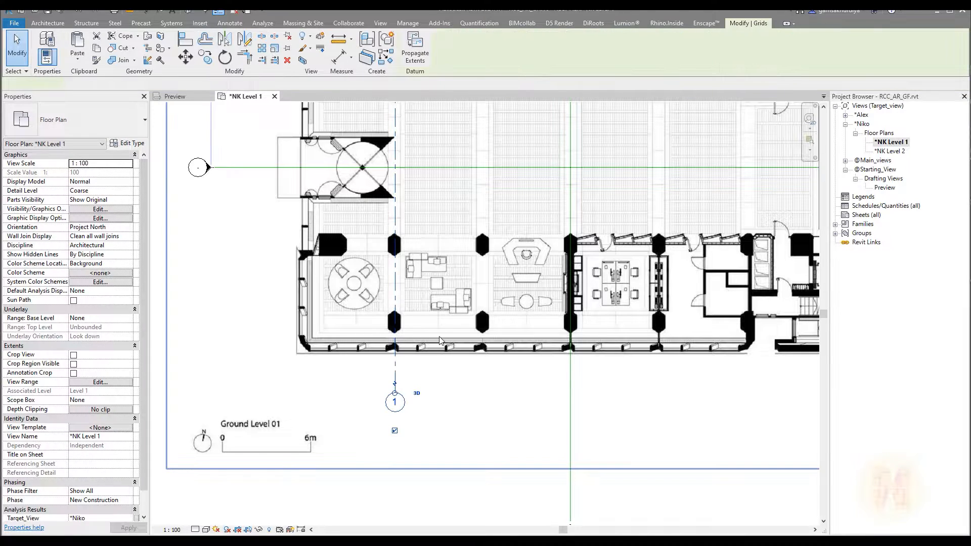
middle_drag(510, 373, 441, 373)
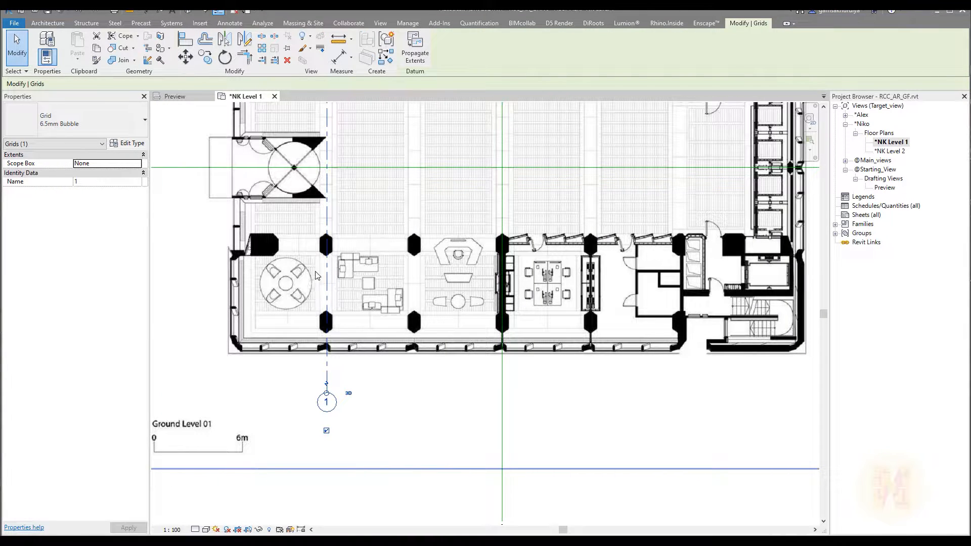
middle_drag(322, 259, 332, 325)
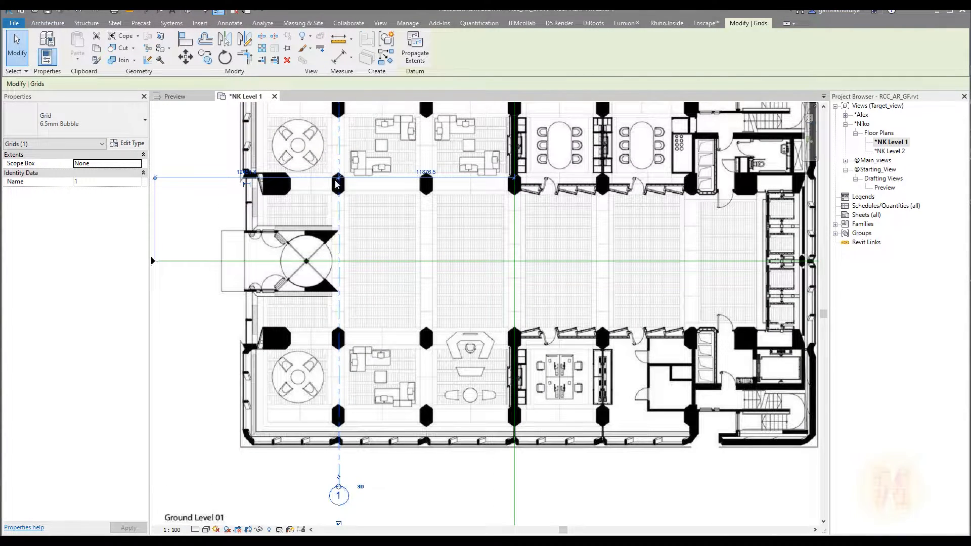
middle_drag(396, 225, 366, 205)
middle_drag(348, 440, 340, 358)
scroll(339, 354, up, 1)
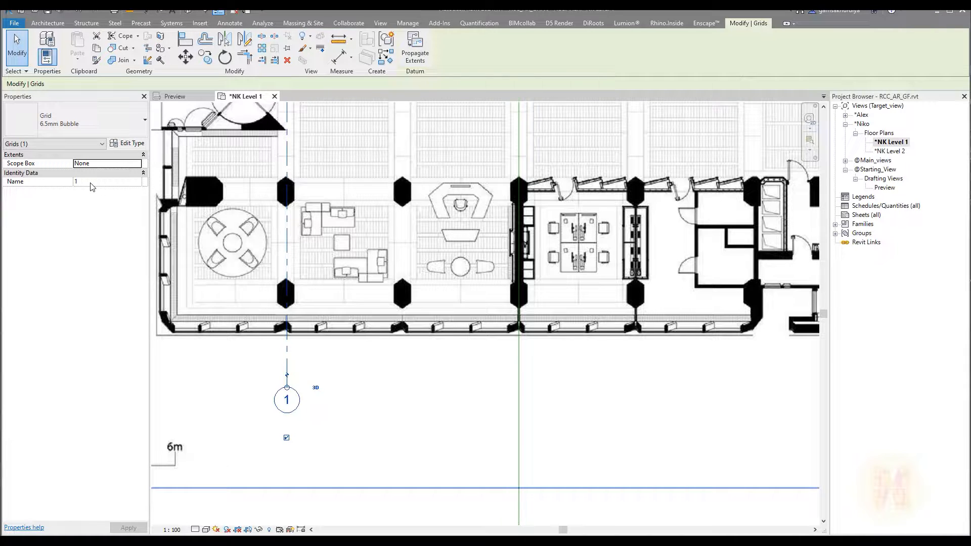
click(76, 182)
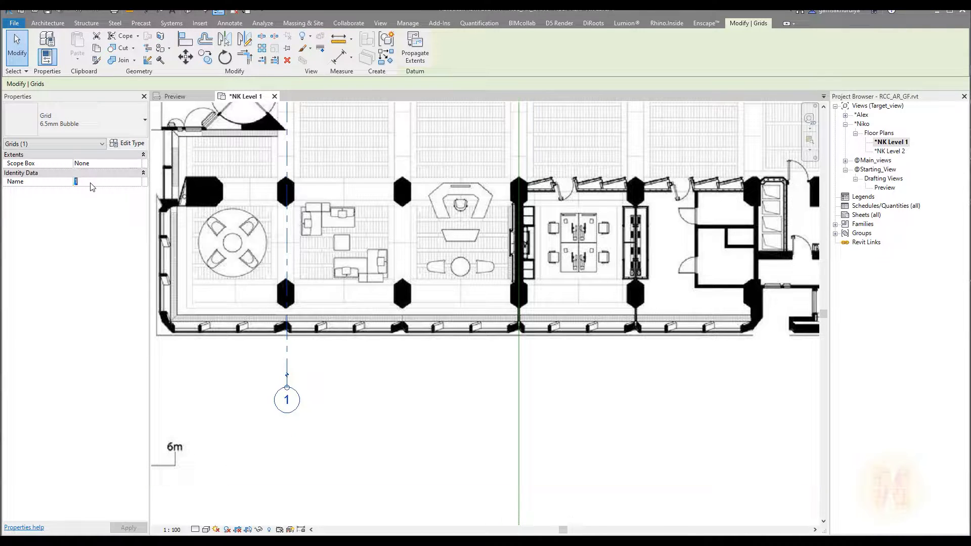
text(2)
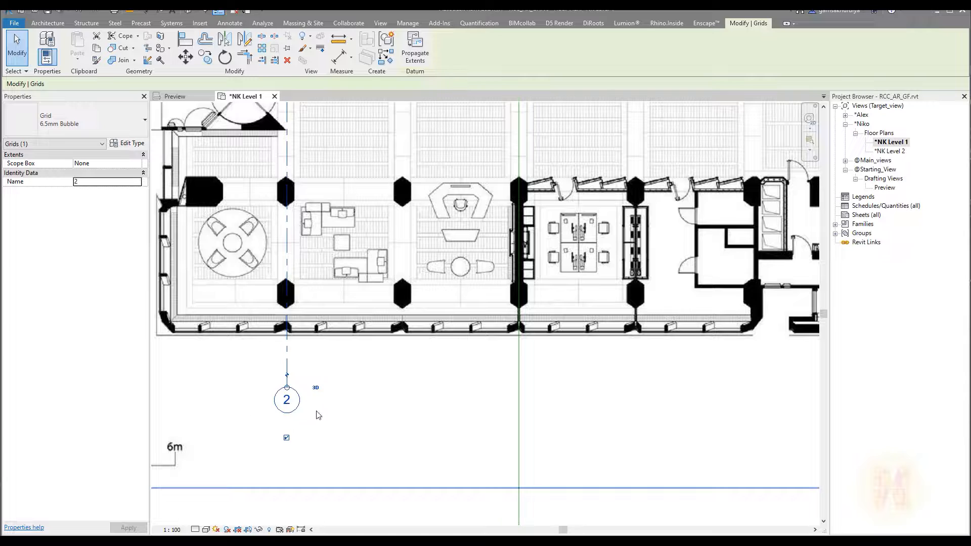
Try a single copy of grid 2 towards the next column row, and undo the copy
click(205, 57)
click(349, 376)
click(423, 375)
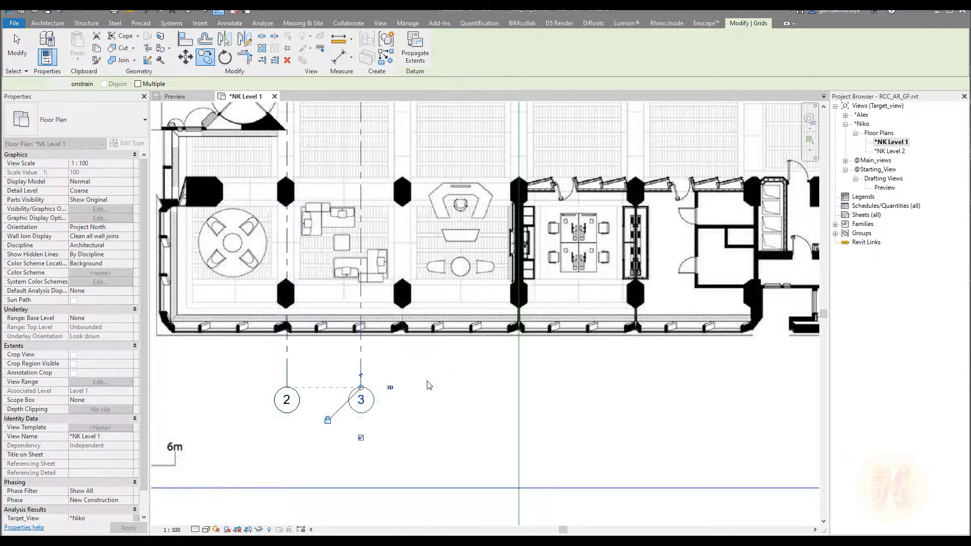
key(Escape)
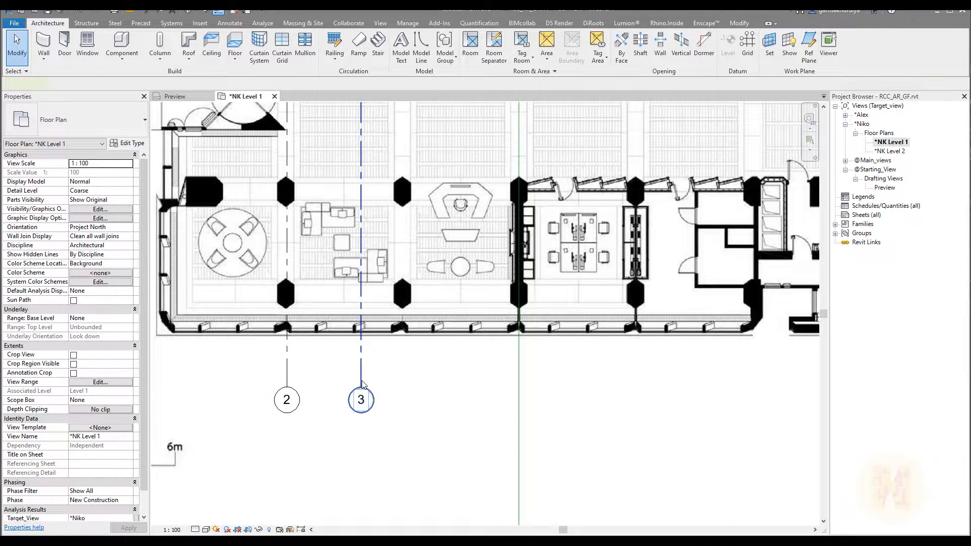
key(ctrl+z)
Rename the vertical grid line through the first column row as 1
click(285, 392)
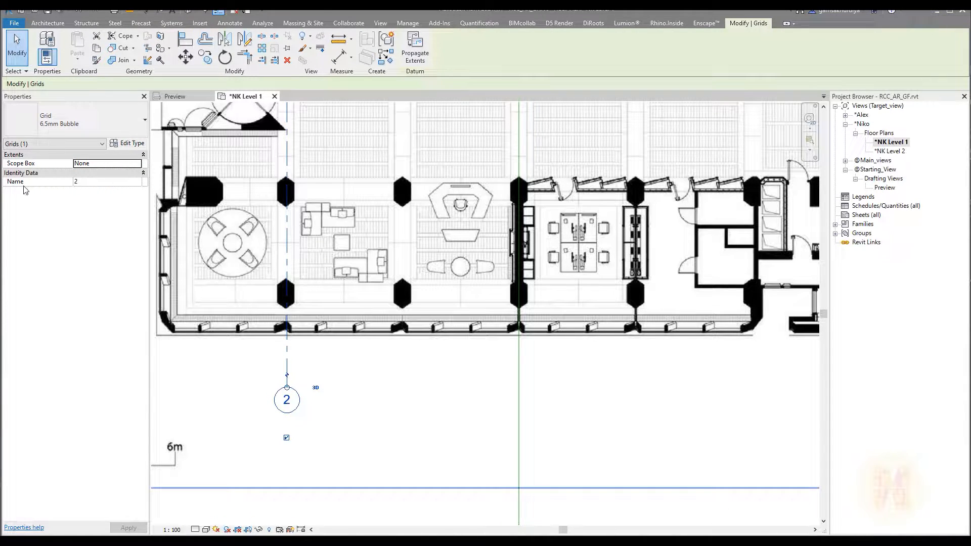
click(106, 183)
text(1)
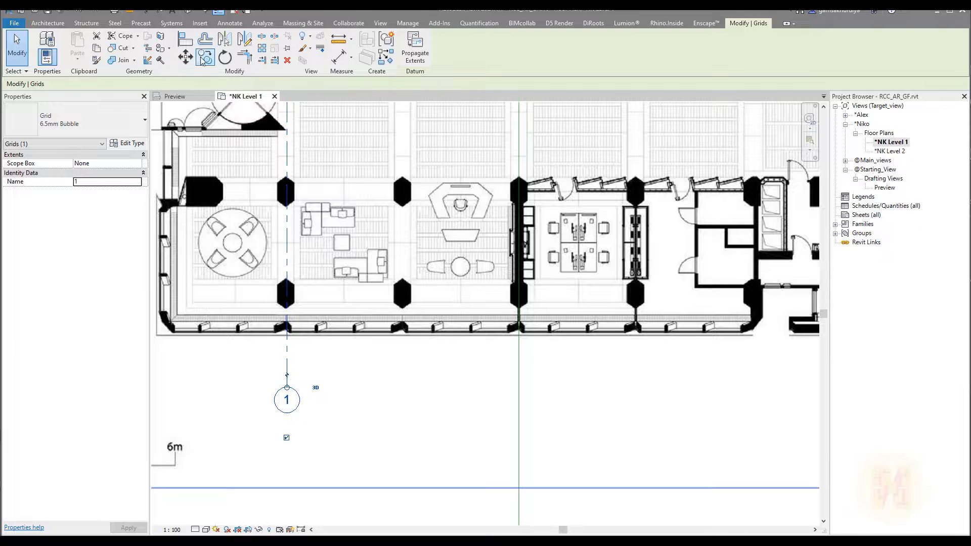
Copy grid 1 with the Multiple option eastwards, placing four copies roughly at the next four column rows
text(co)
click(287, 368)
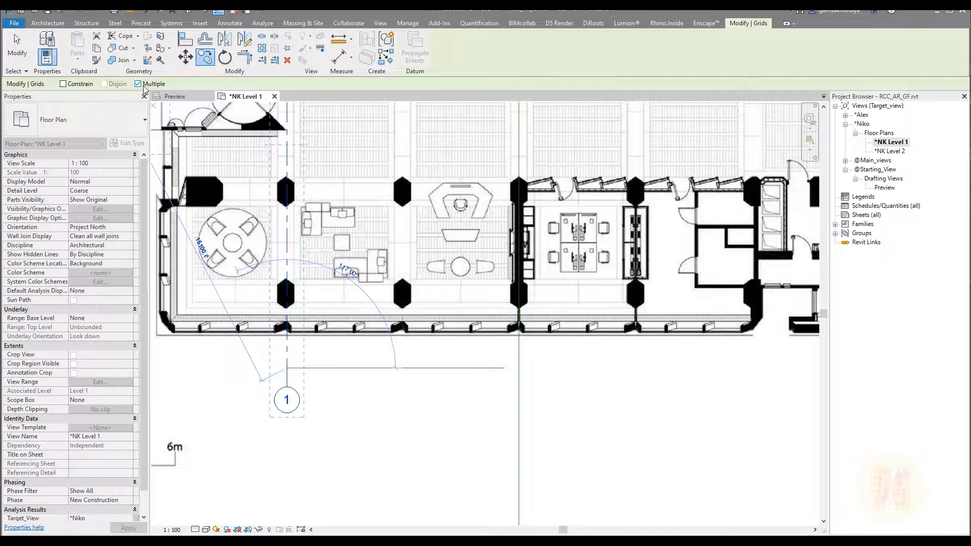
click(399, 370)
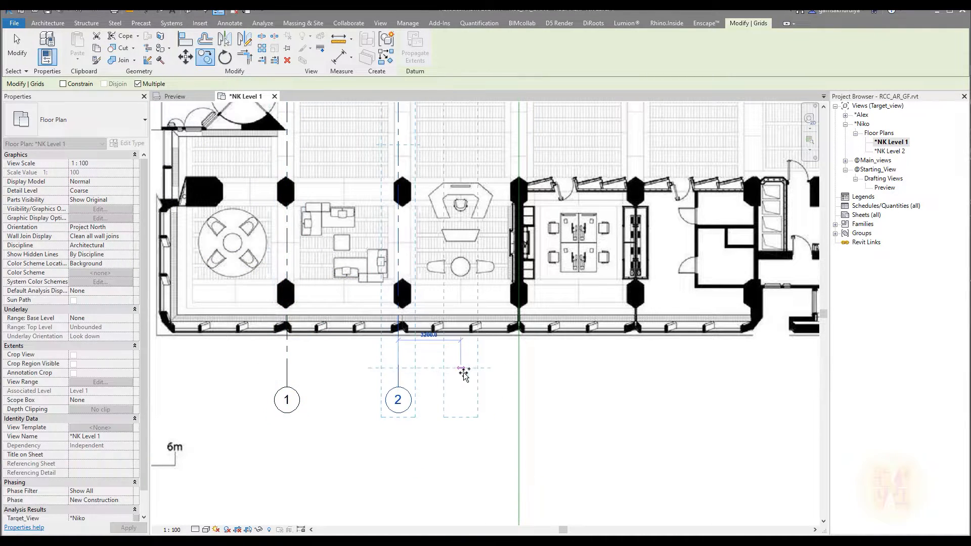
click(506, 370)
click(625, 370)
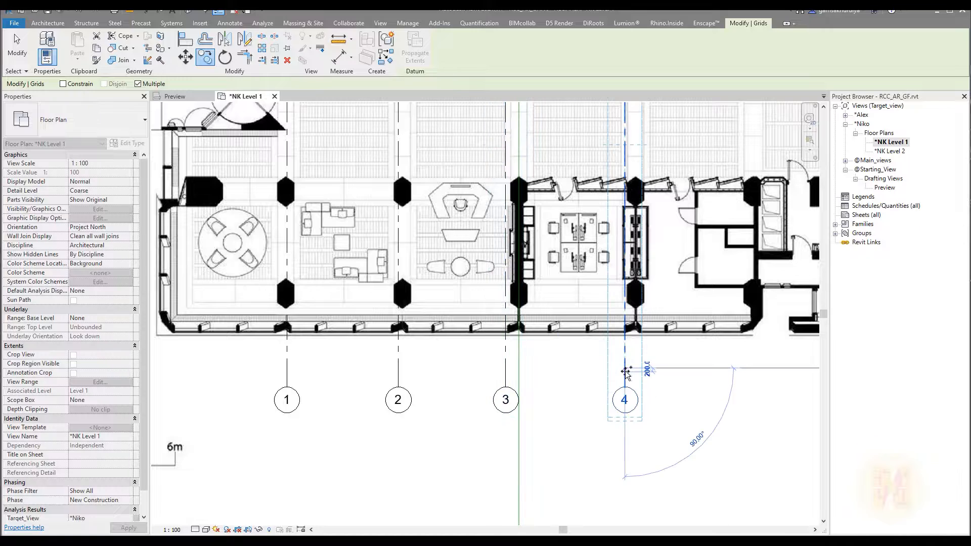
middle_drag(626, 370, 396, 366)
click(392, 365)
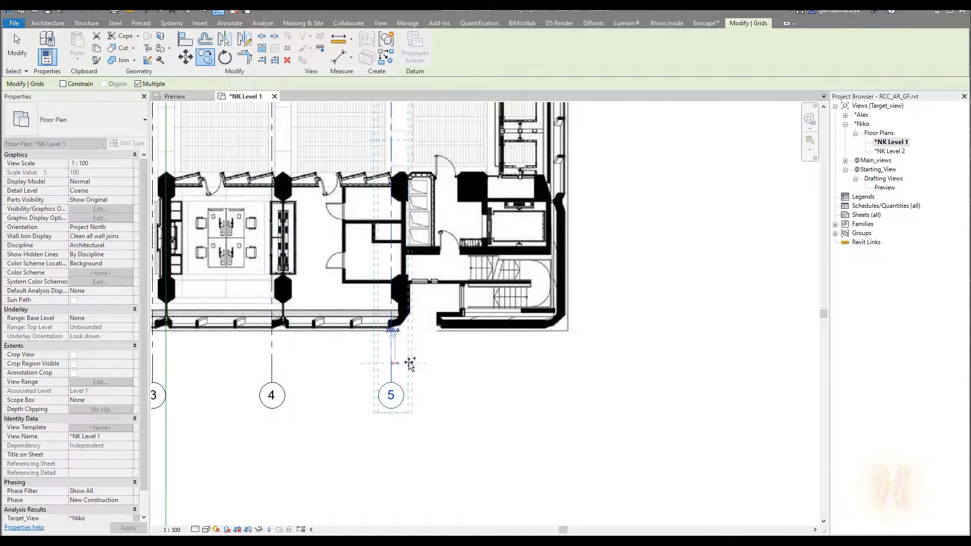
Place another copy of the grid near the building's east exterior wall, beside the stair core
scroll(537, 326, down, 4)
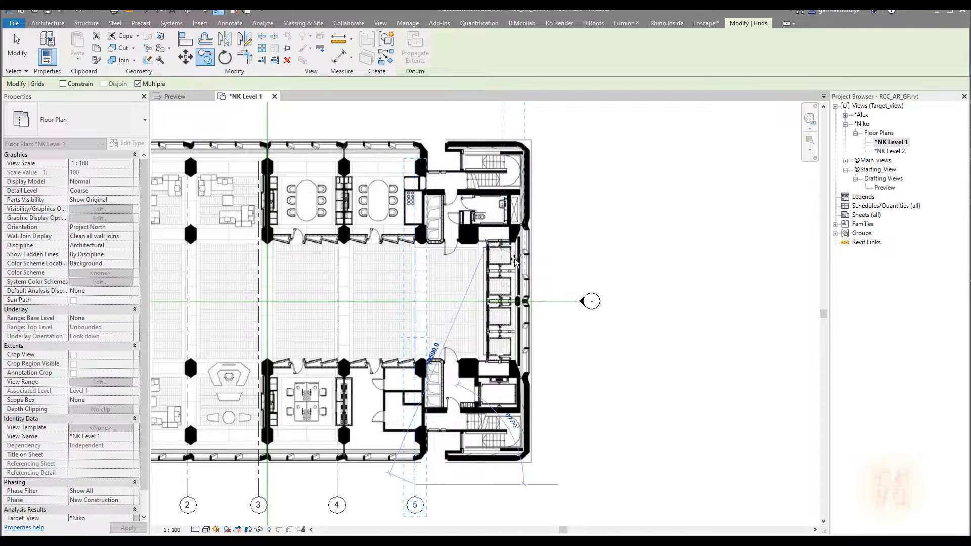
scroll(515, 262, up, 2)
middle_drag(542, 344, 529, 231)
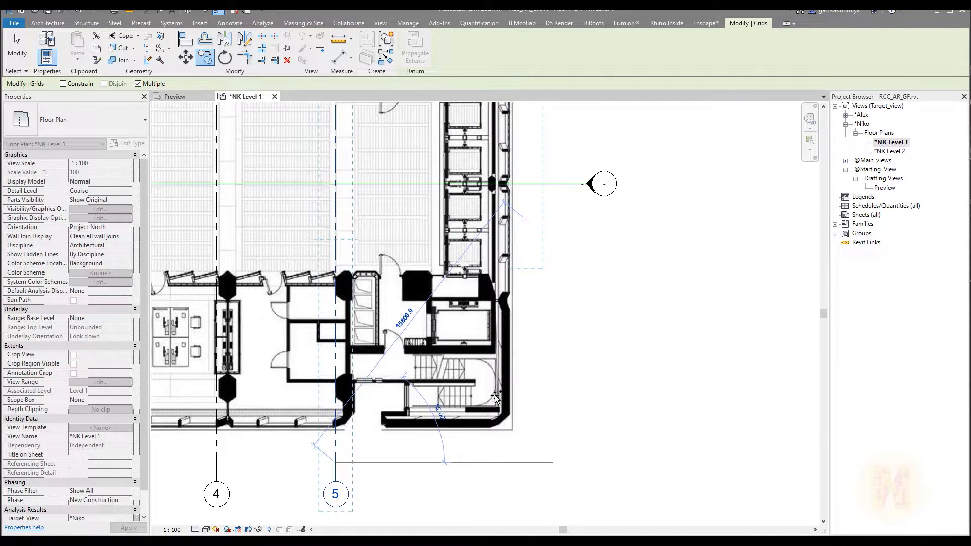
click(500, 462)
scroll(499, 461, down, 4)
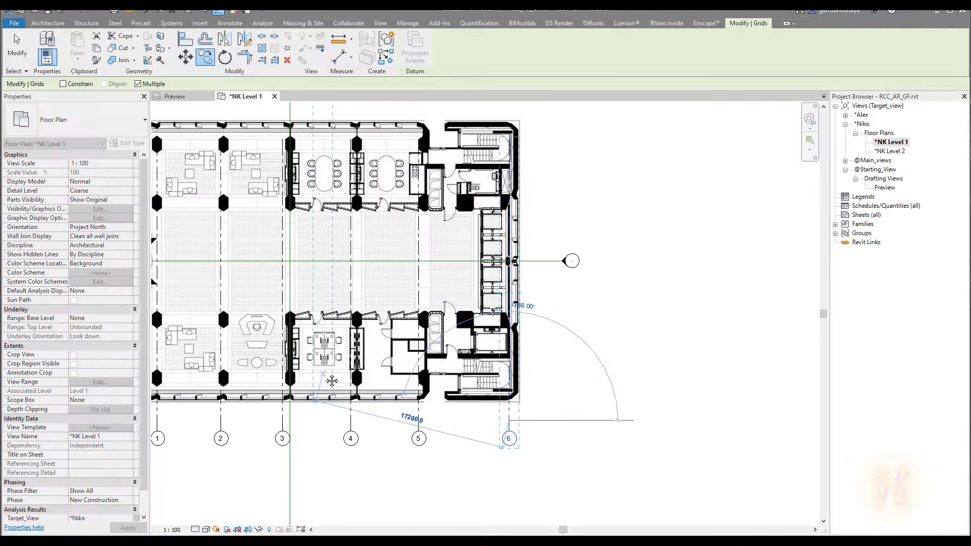
Place a last grid copy just inside the west facade by the entrance, and end the copying
scroll(362, 331, up, 2)
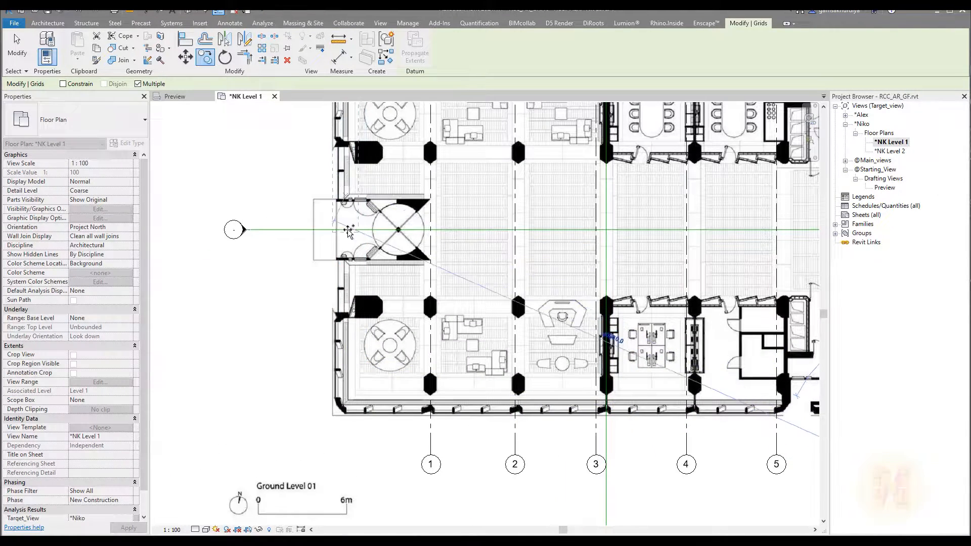
click(349, 432)
key(Escape)
key(Escape)
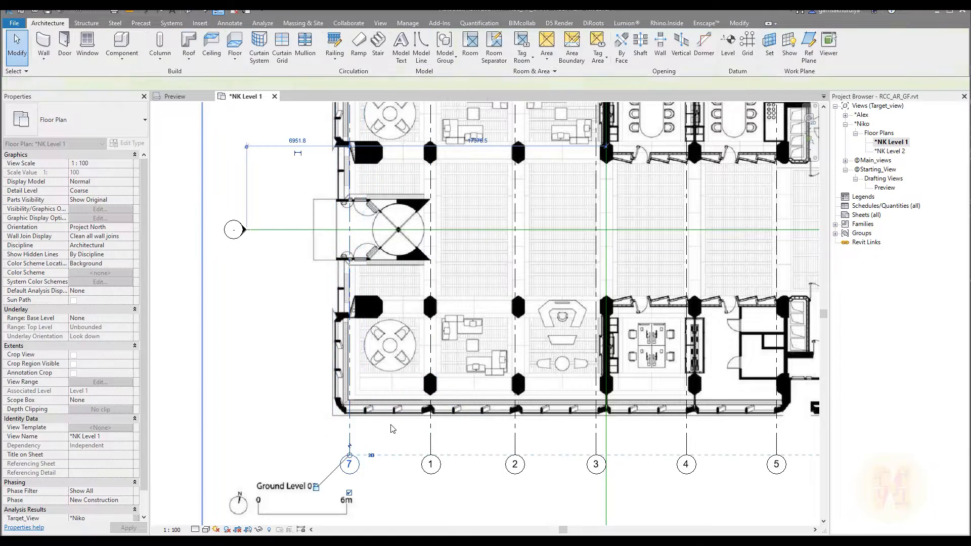
middle_drag(392, 433, 301, 344)
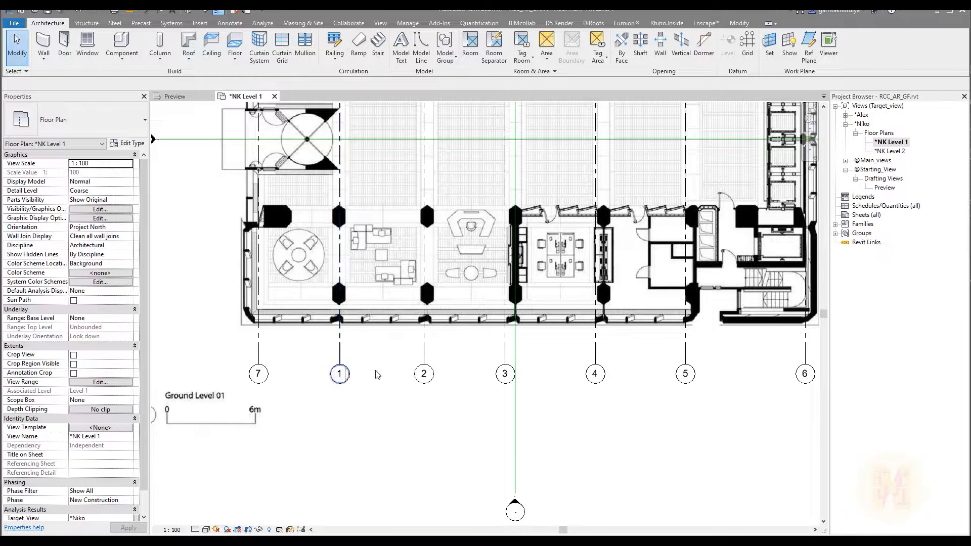
middle_drag(488, 385, 636, 389)
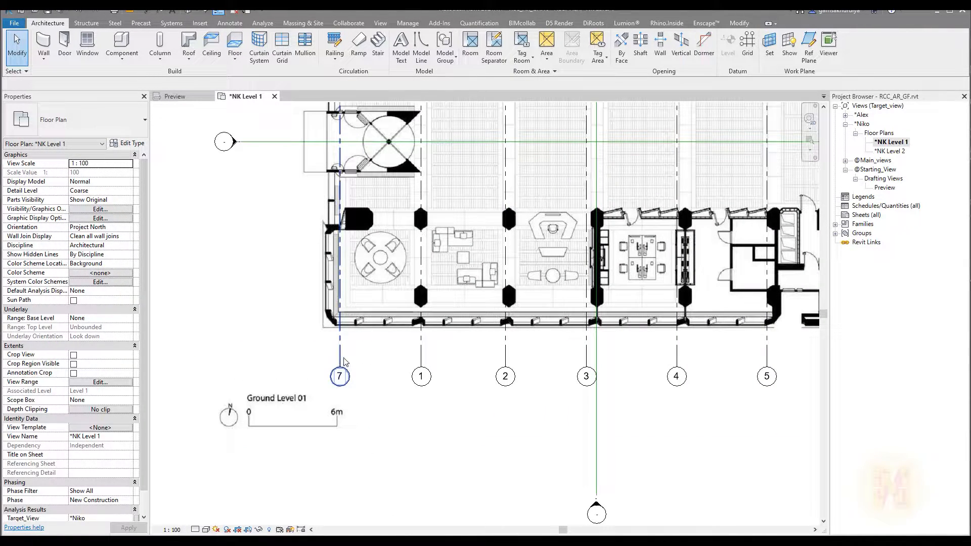
Undo the last grid copy placed just inside the west facade
key(ctrl+z)
click(423, 359)
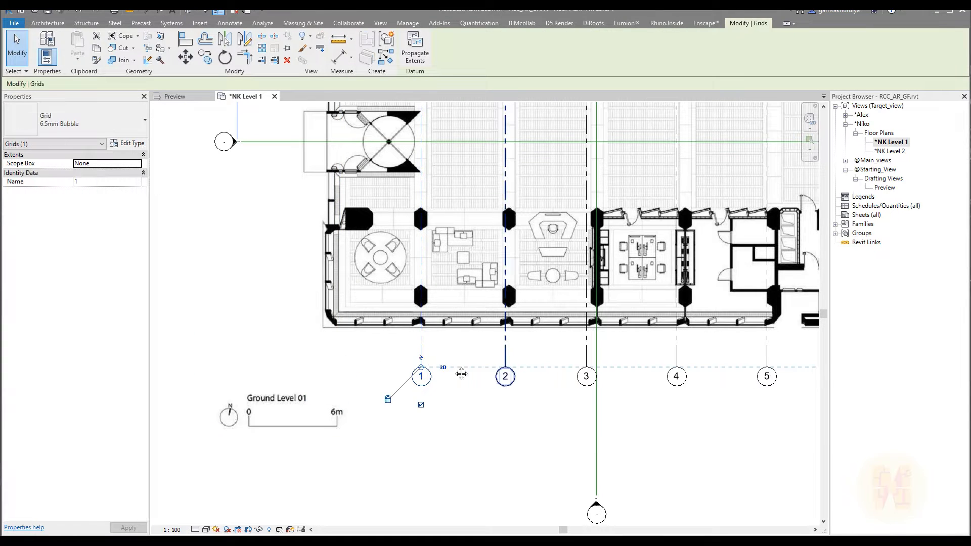
middle_drag(511, 373, 355, 369)
scroll(355, 369, down, 3)
key(Escape)
Filter a selection down to the Grids category and move all vertical grids west so grid 1 sits just inside the west facade
drag(676, 464, 299, 363)
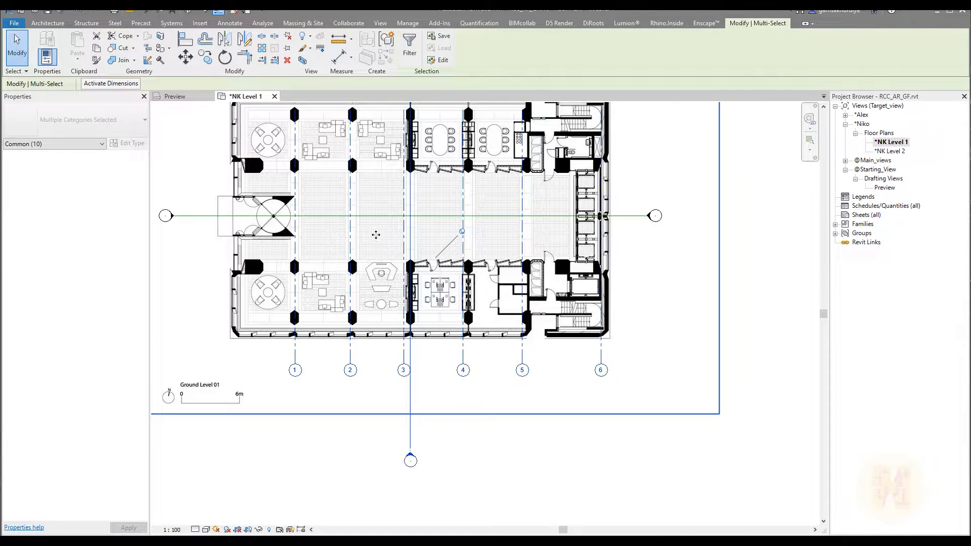
click(414, 55)
click(536, 229)
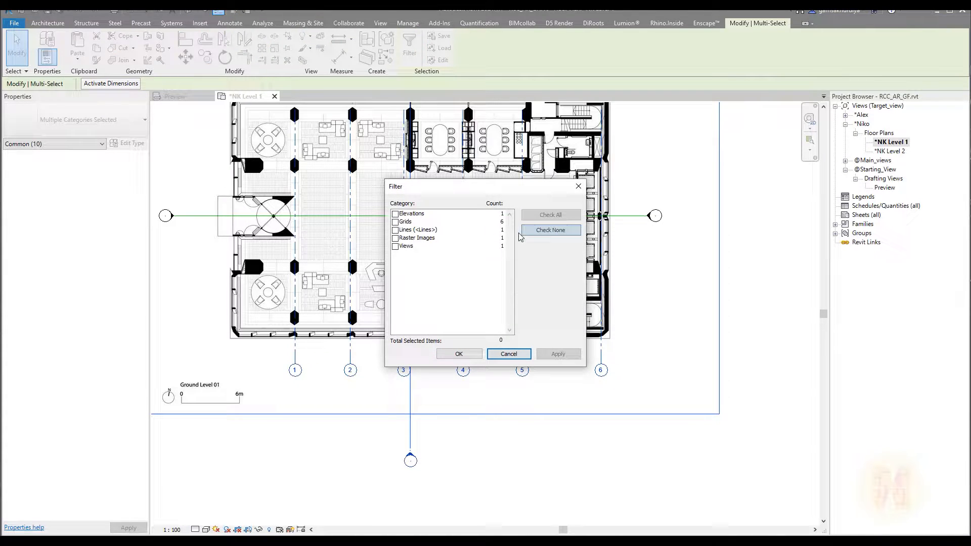
click(396, 221)
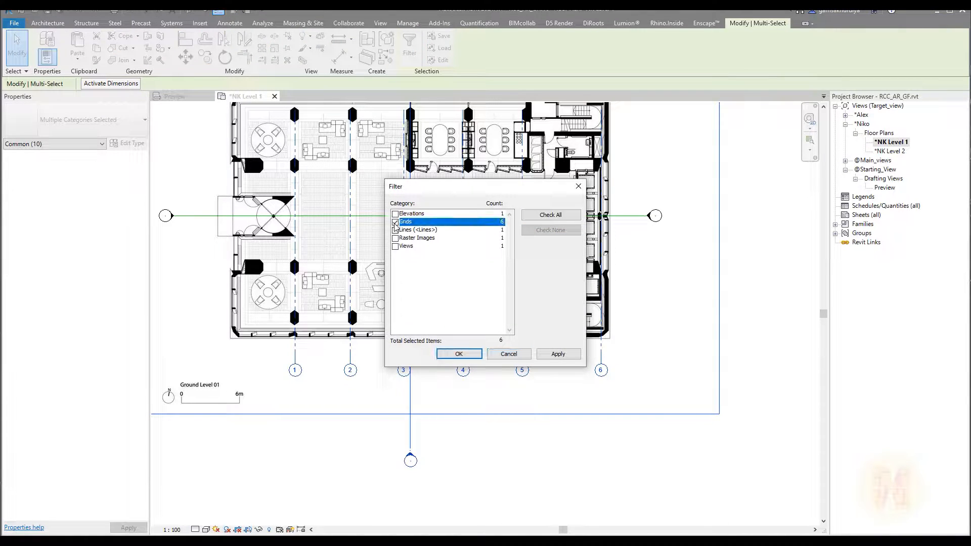
click(463, 354)
key(m)
key(v)
scroll(200, 337, up, 4)
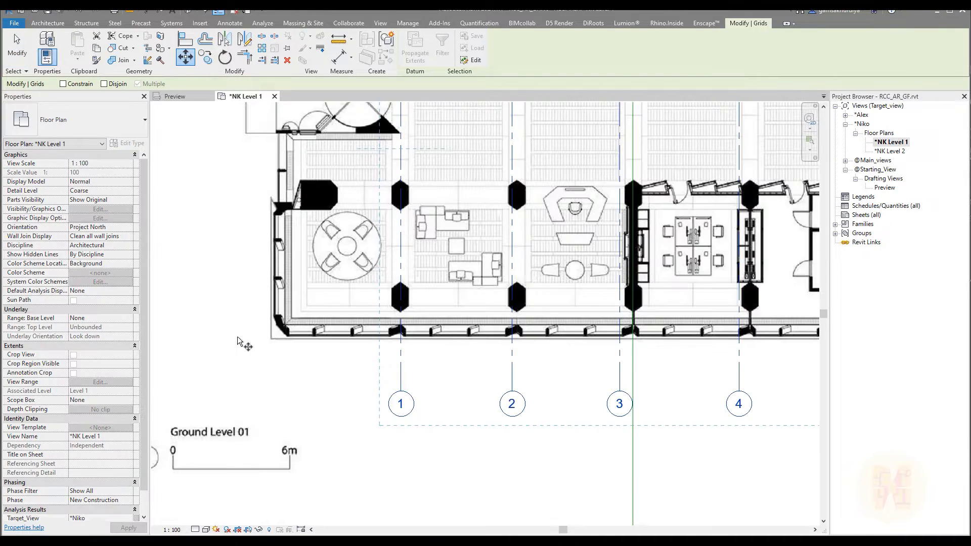
click(453, 285)
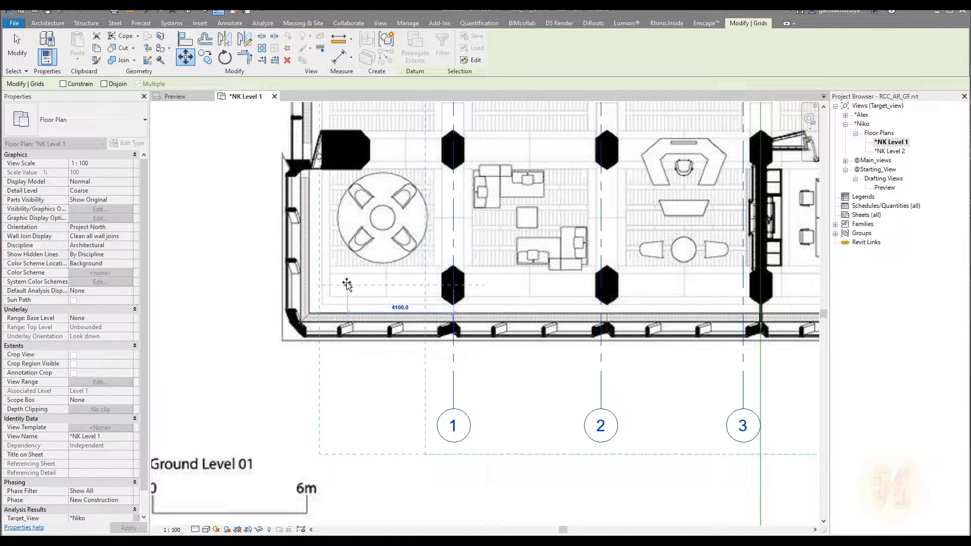
click(307, 285)
scroll(353, 263, down, 3)
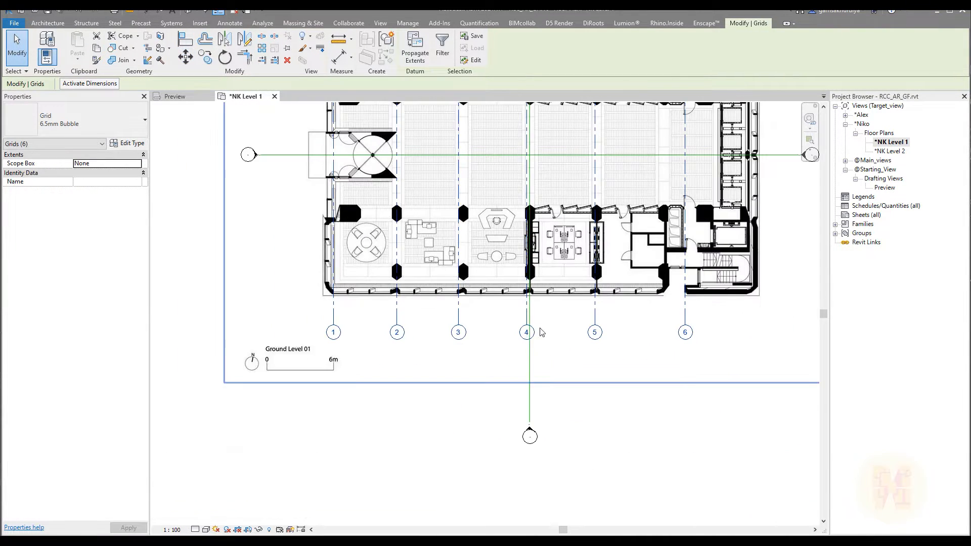
key(Escape)
Shift grid 6 west onto the column row beside the stair core
middle_drag(583, 317, 353, 336)
scroll(462, 325, up, 3)
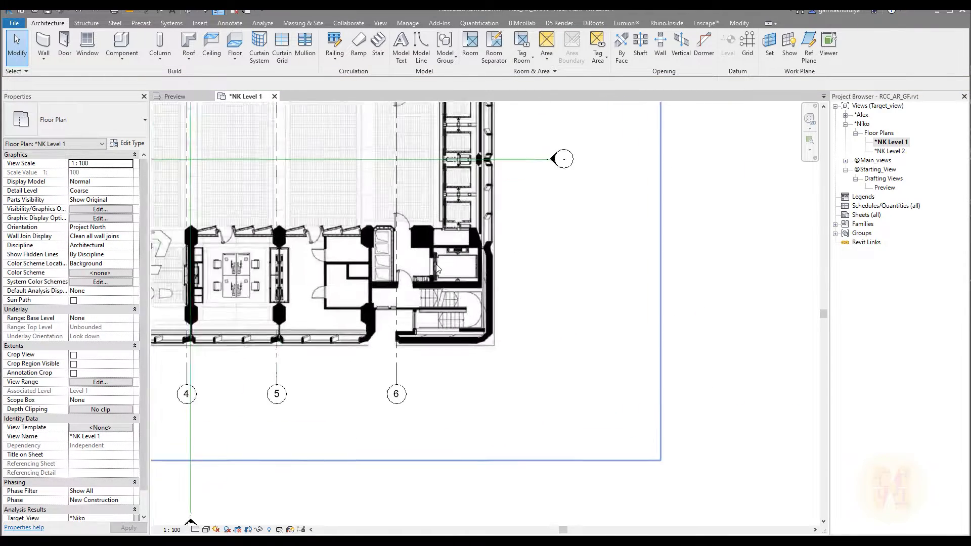
click(390, 364)
drag(390, 373, 364, 373)
Copy grid 6 about 7400 mm east, onto the building's east exterior wall
key(c)
key(o)
click(411, 378)
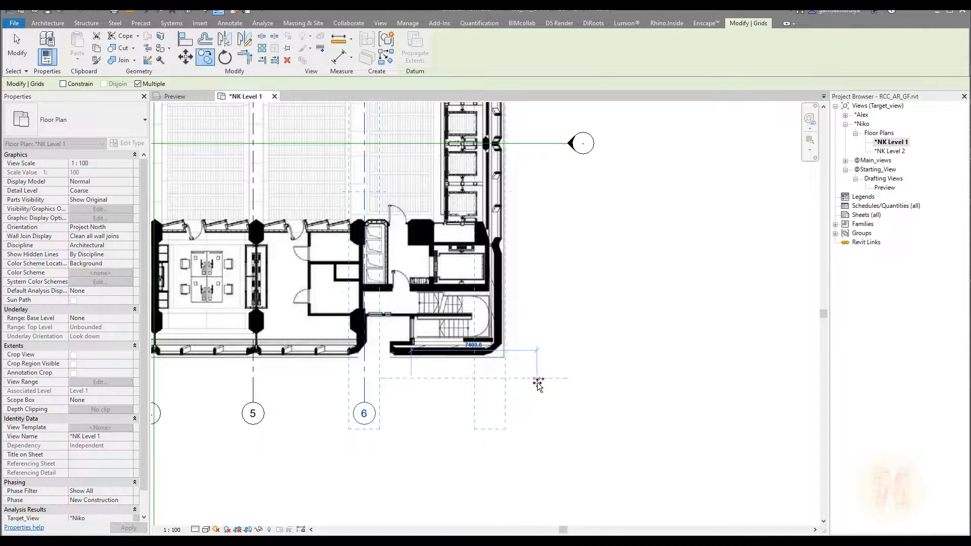
click(537, 378)
key(Escape)
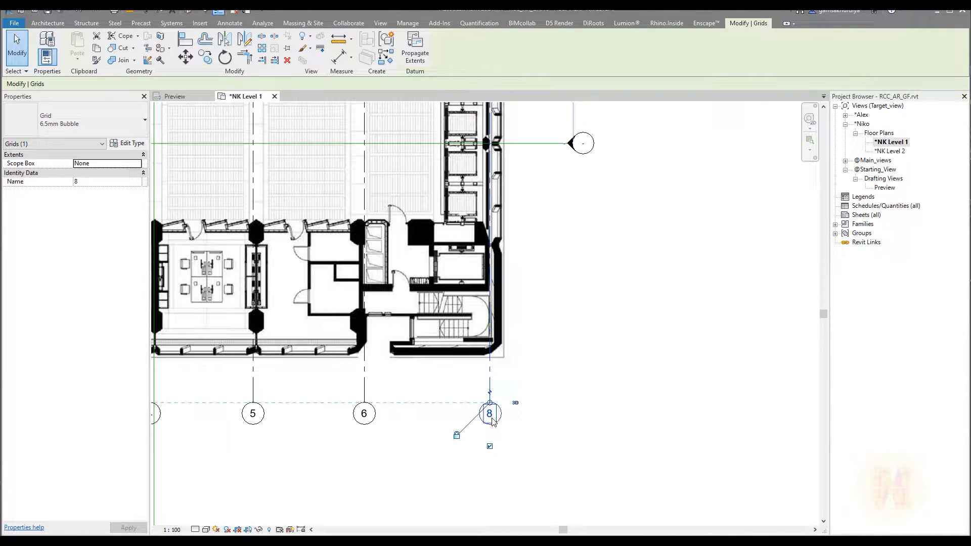
Rename the new grid at the east exterior wall as 7
click(84, 183)
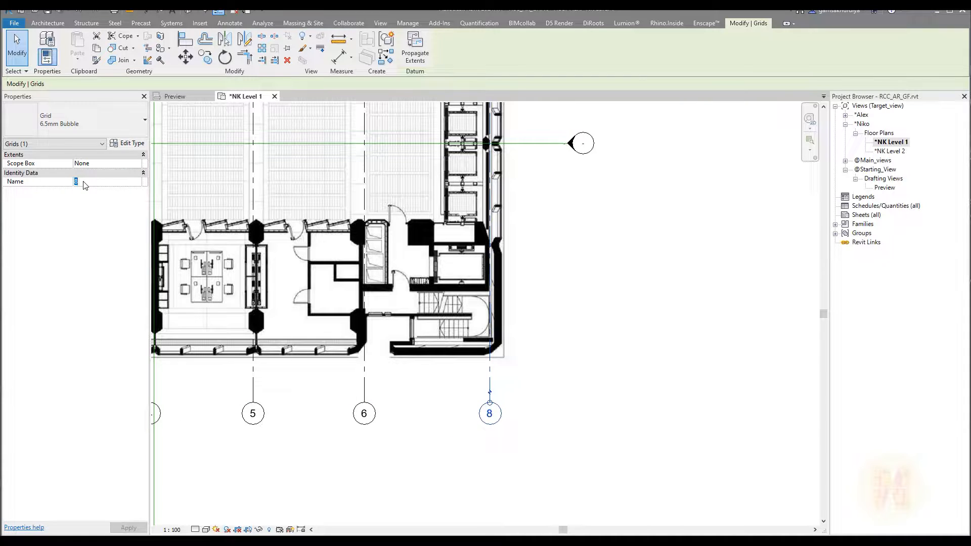
text(7)
click(553, 397)
key(Escape)
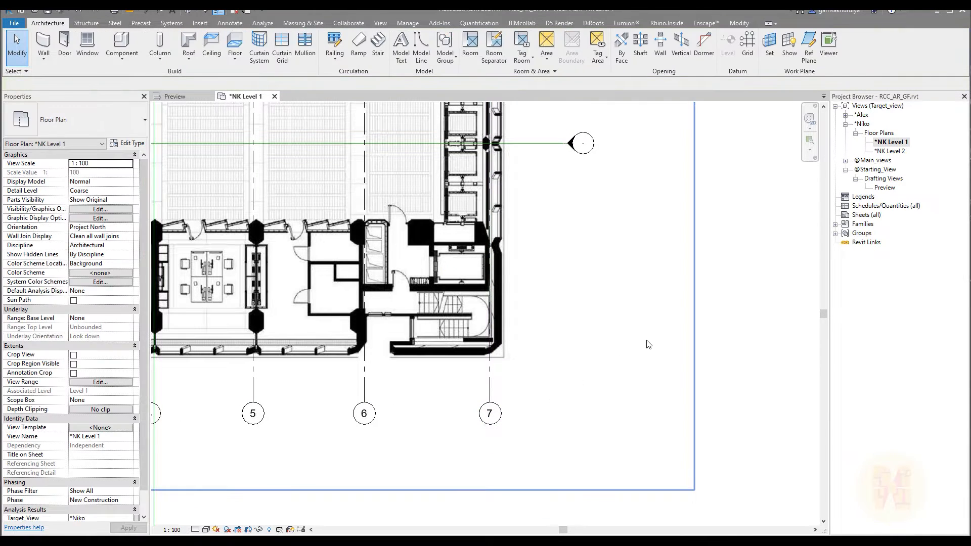
Stretch grid 1's north end beyond the north facade so the linked vertical grids extend with it
scroll(649, 345, down, 3)
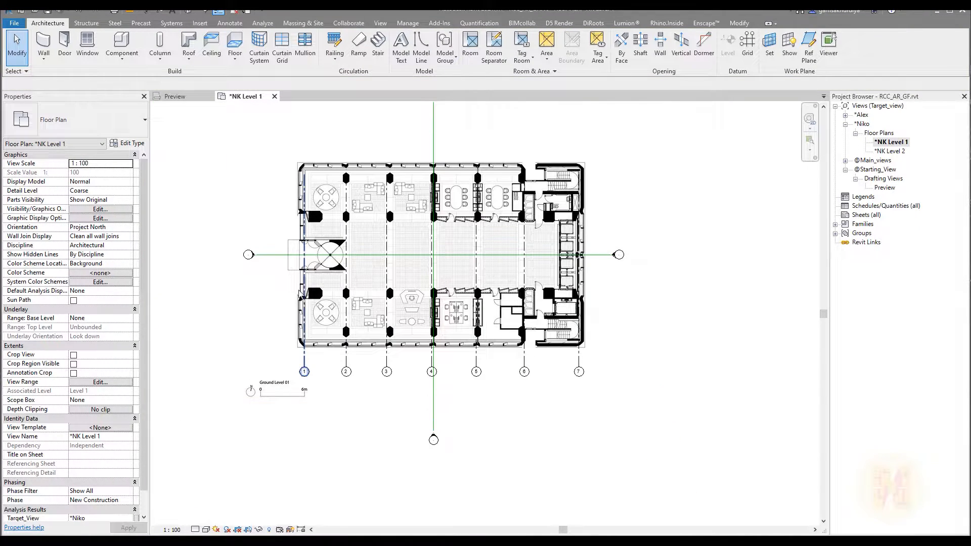
scroll(297, 287, up, 1)
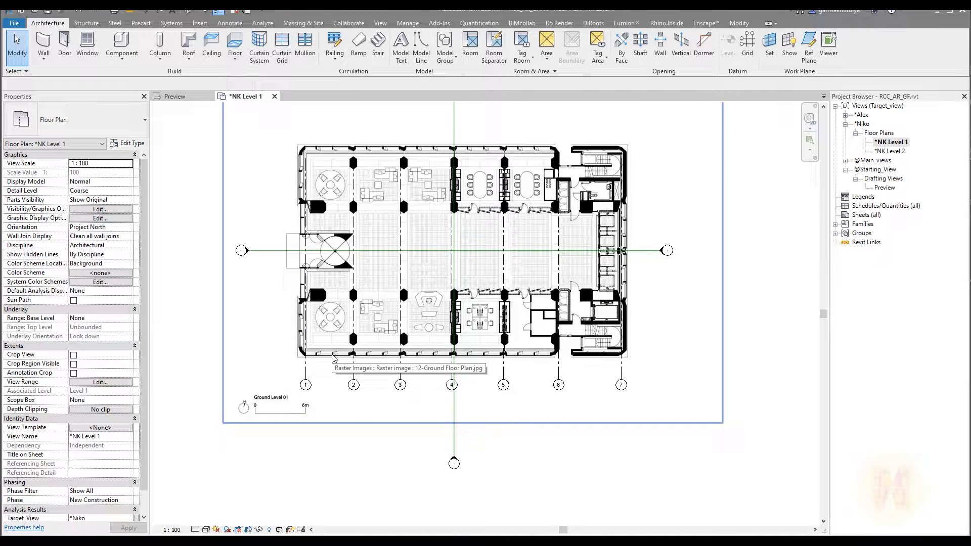
scroll(295, 351, up, 3)
click(313, 375)
middle_drag(364, 325, 277, 439)
scroll(277, 440, up, 1)
middle_drag(401, 356, 393, 325)
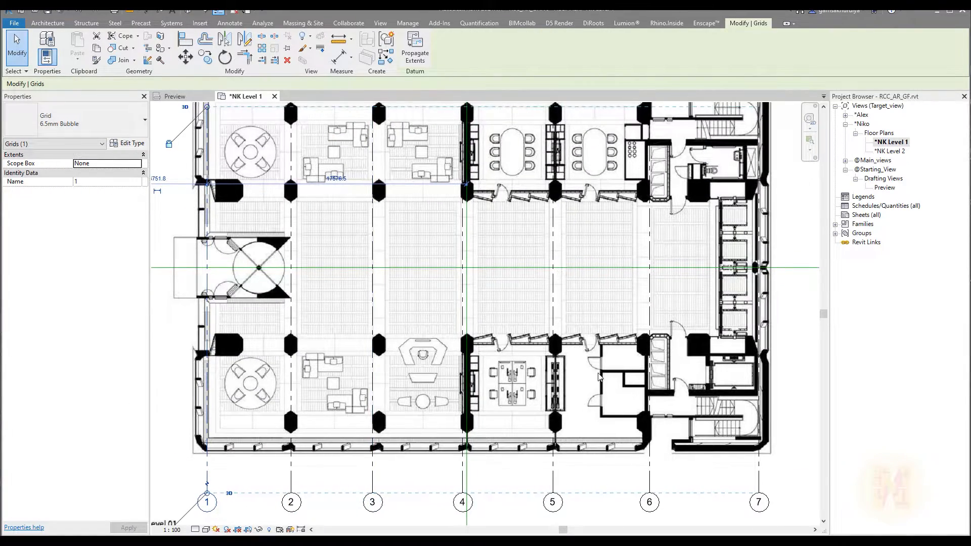
mouse_move(596, 366)
middle_down()
mouse_move(533, 270)
mouse_move(708, 486)
middle_up()
middle_drag(512, 380, 432, 225)
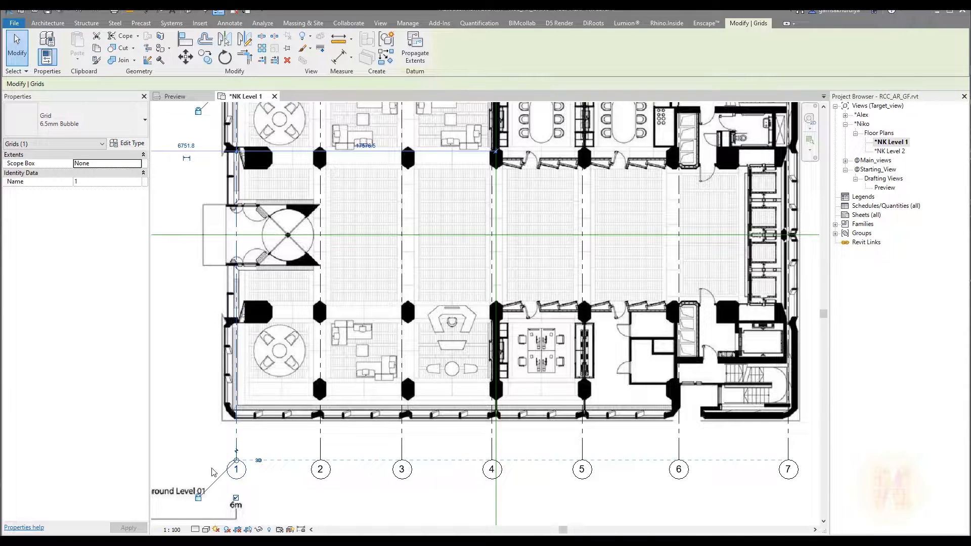
middle_drag(287, 183, 302, 327)
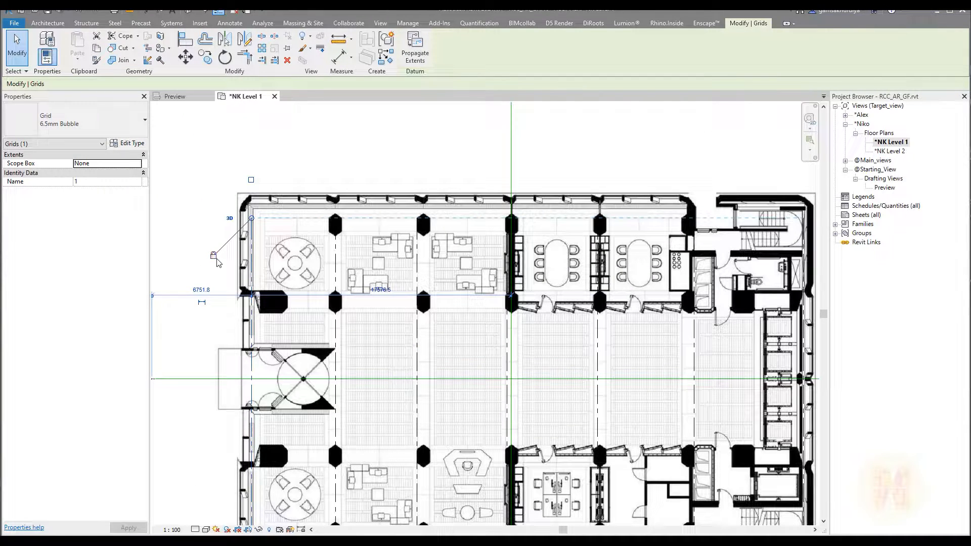
middle_drag(321, 253, 323, 304)
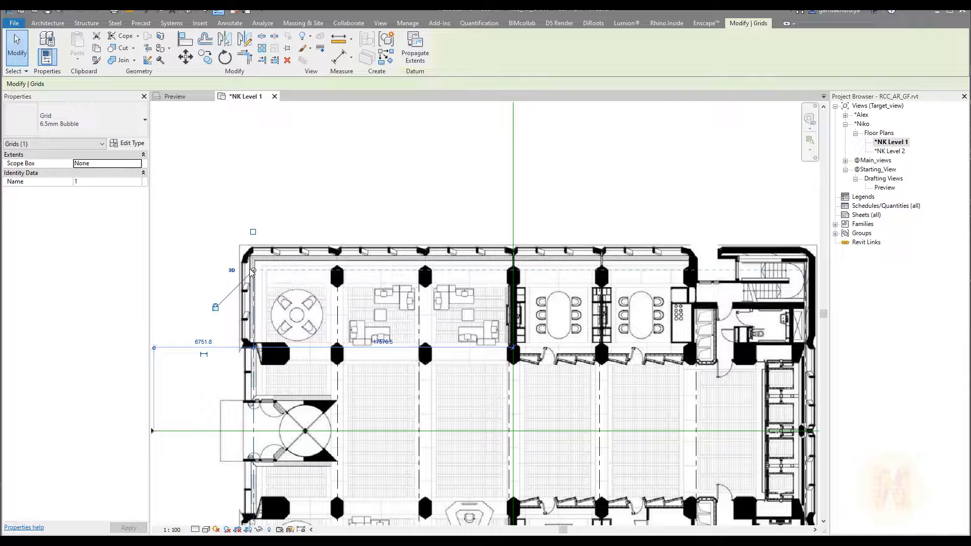
drag(255, 273, 271, 206)
key(Escape)
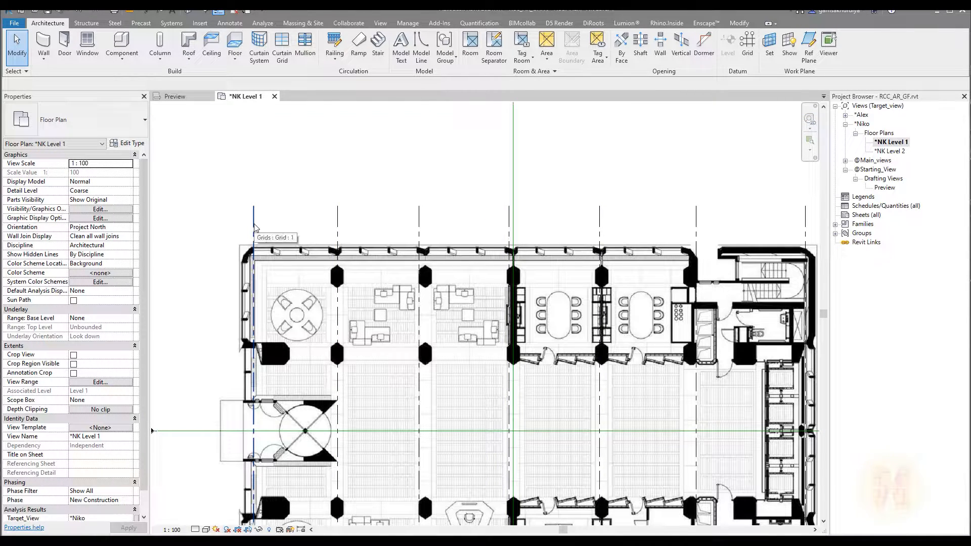
Unlock grid 2's north end from the aligned grids and extend only that grid farther north
click(337, 223)
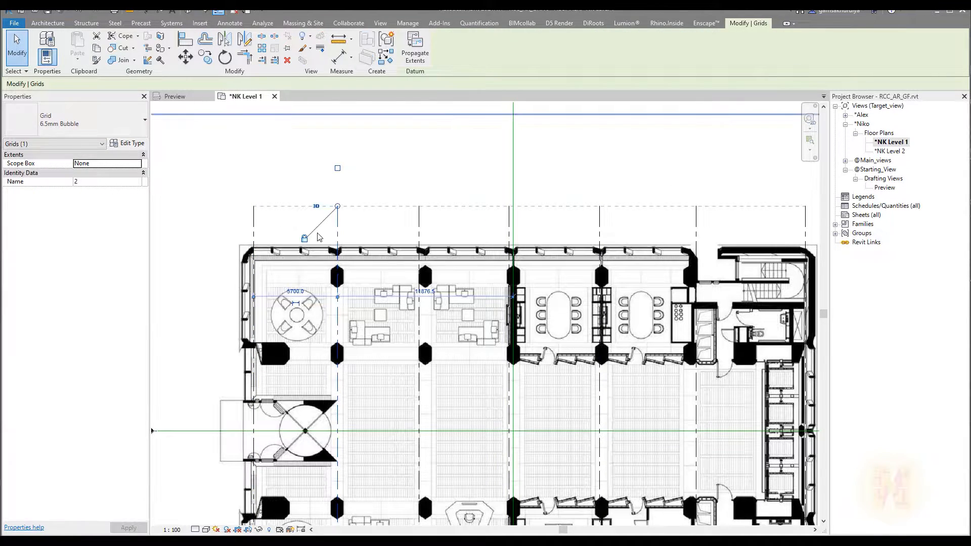
drag(338, 207, 338, 159)
click(382, 217)
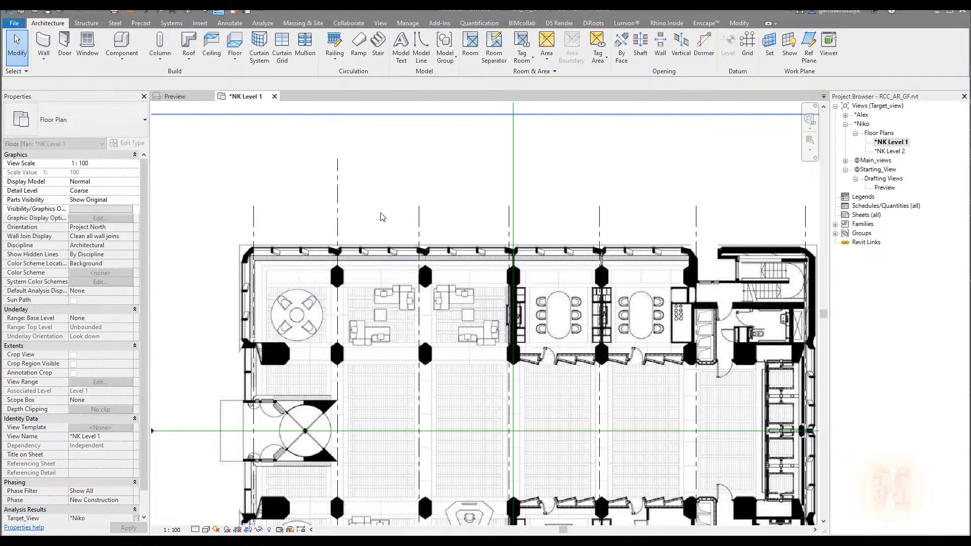
Stretch grid 1's north end slightly farther north together with the grids still locked to it
click(257, 222)
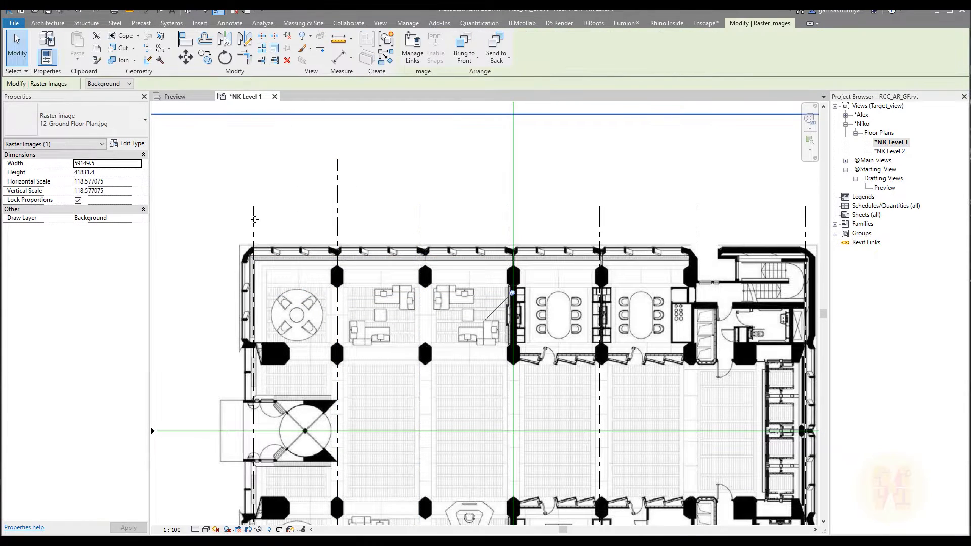
key(Escape)
click(255, 217)
mouse_move(255, 207)
mouse_down()
mouse_move(257, 222)
mouse_move(254, 202)
mouse_up()
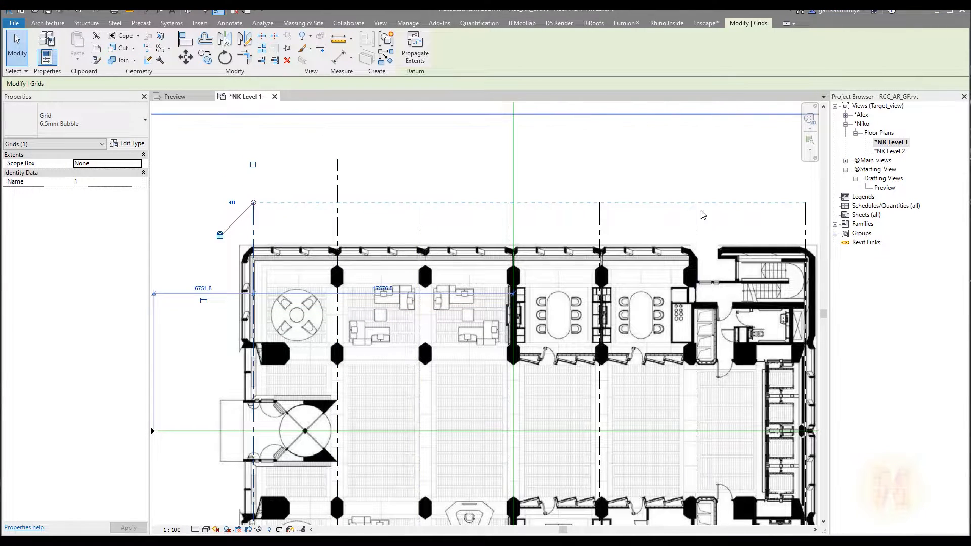
Pull grid 2's north end back into alignment with the other vertical grids
click(339, 195)
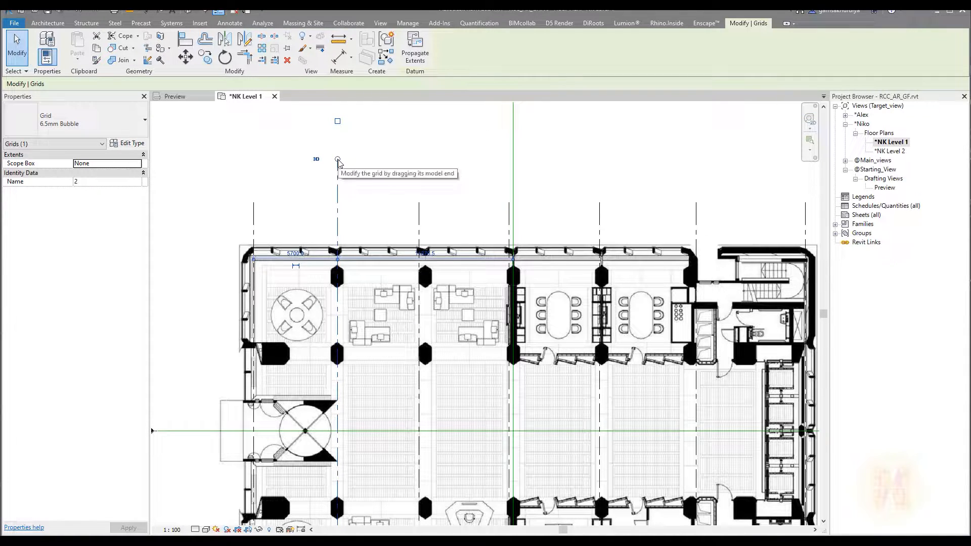
drag(338, 162, 338, 202)
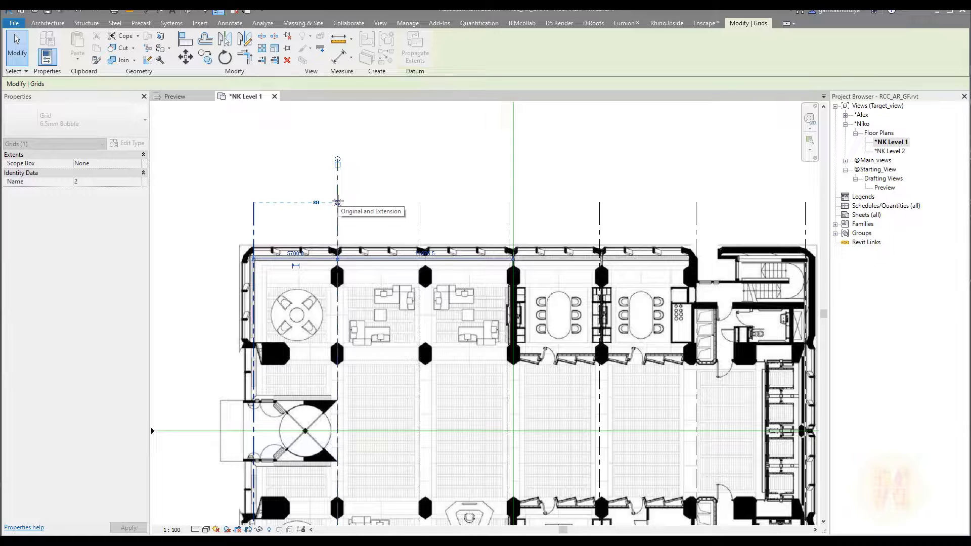
drag(338, 203, 338, 203)
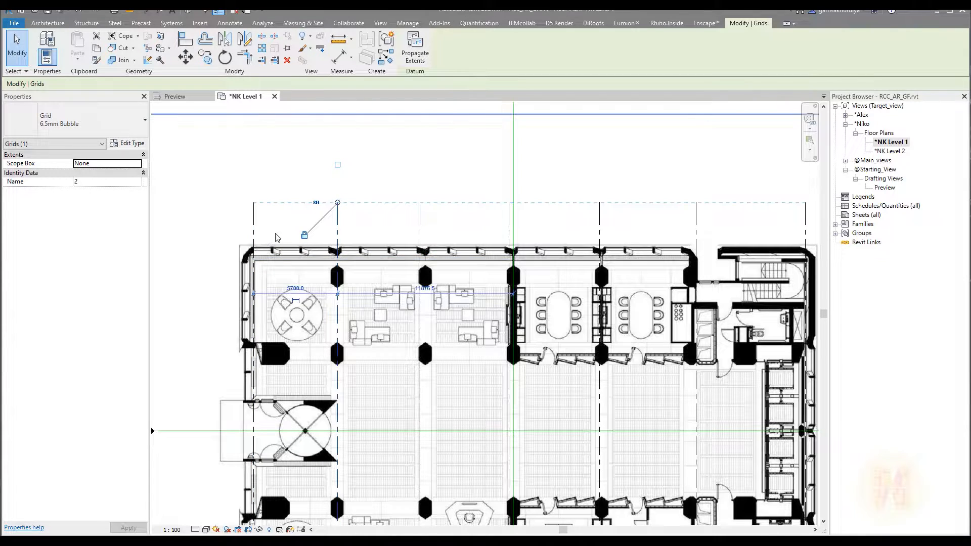
Adjust grid 1's north end so all linked vertical grids reach farther past the north facade
click(253, 223)
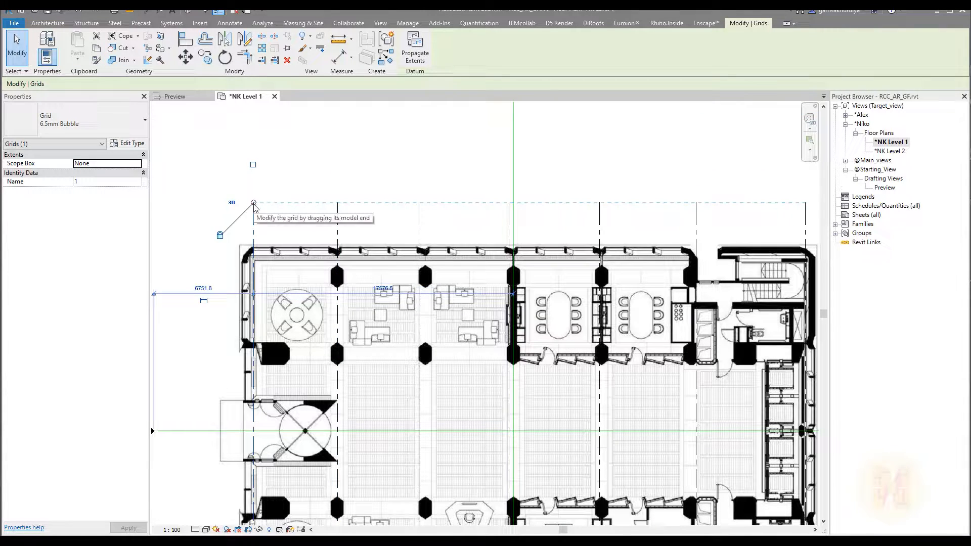
drag(254, 205, 258, 175)
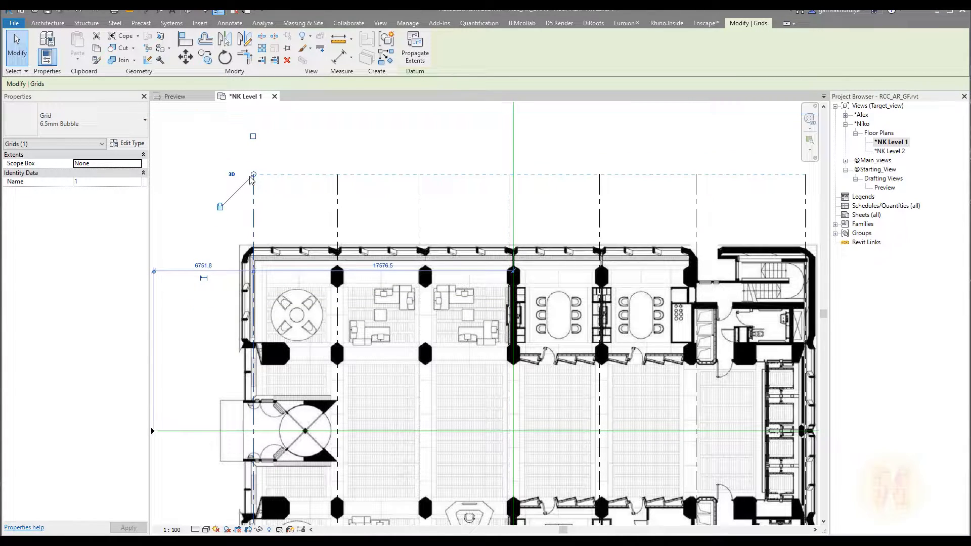
drag(253, 177, 254, 198)
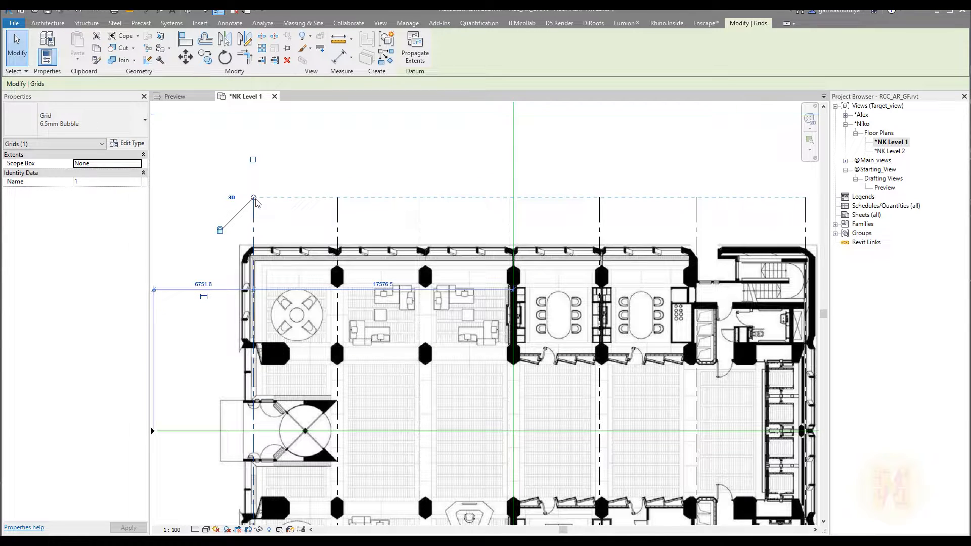
drag(254, 198, 254, 178)
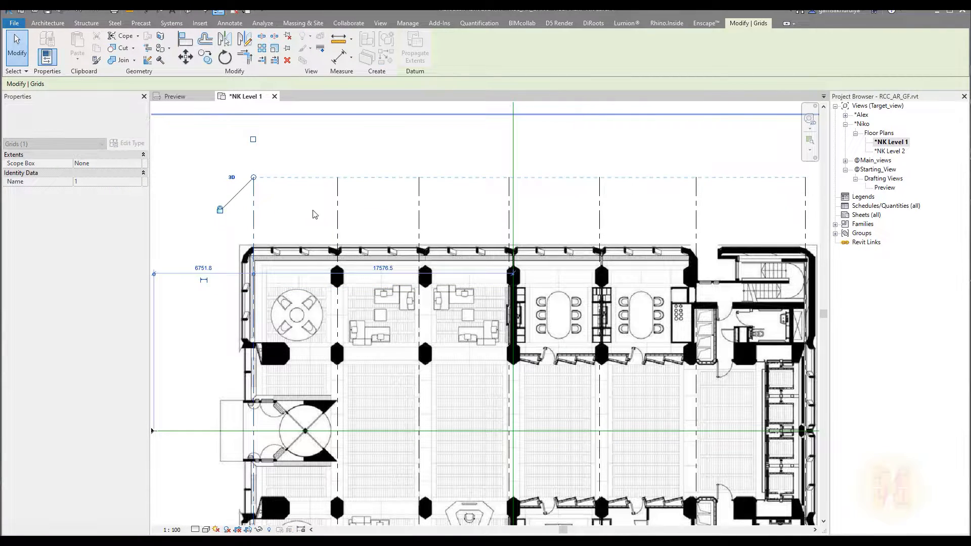
Unlock grid 2's south end and extend only its bubble farther south than the other grids
scroll(413, 296, down, 3)
middle_drag(425, 353, 453, 174)
scroll(412, 347, up, 4)
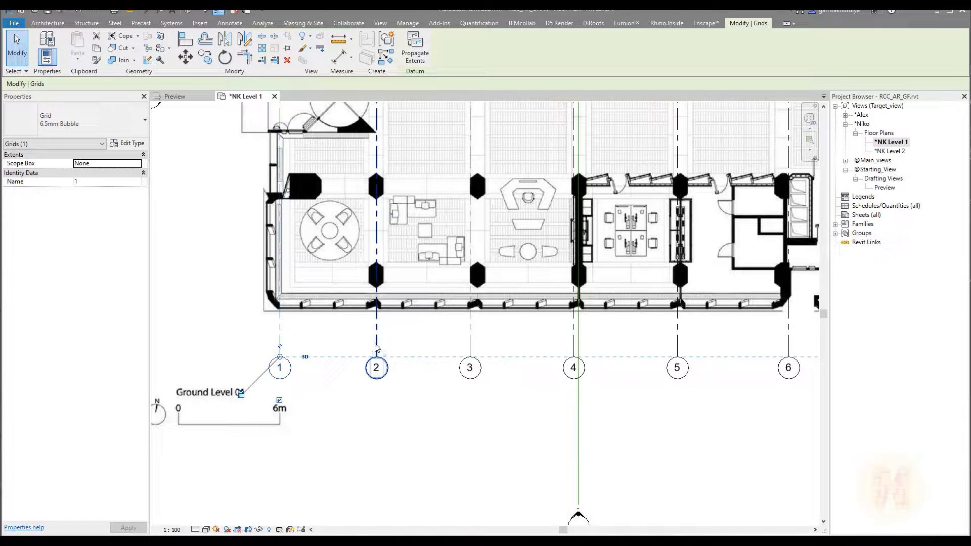
click(377, 348)
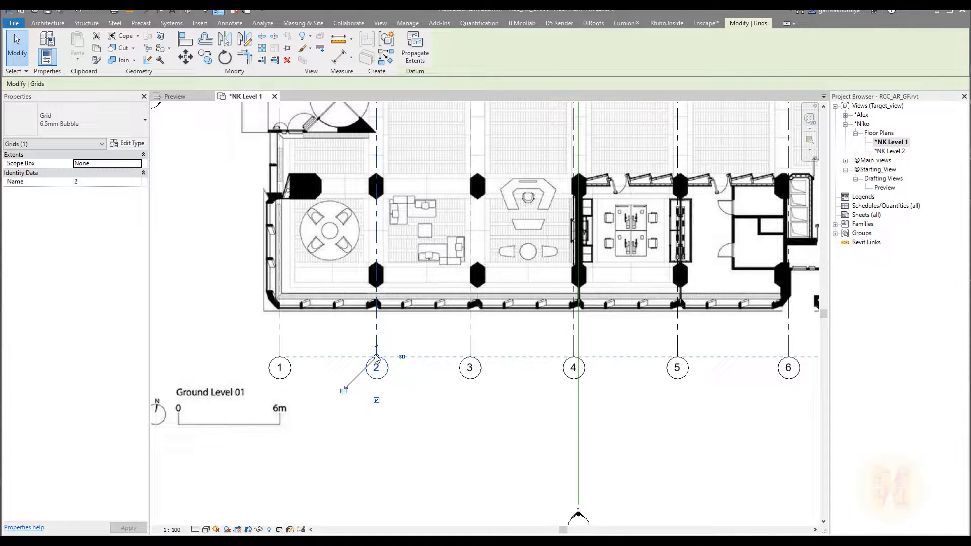
drag(377, 357, 377, 434)
key(Escape)
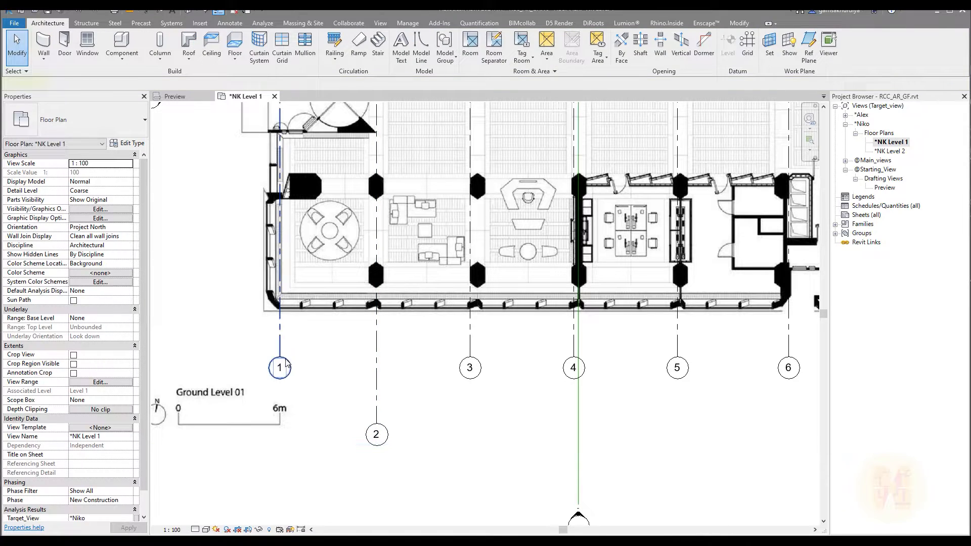
Nudge the linked south grid ends using grid 1, and realign grid 2's south end with them
click(286, 363)
mouse_move(281, 358)
mouse_down()
mouse_move(282, 382)
mouse_move(281, 329)
mouse_move(280, 366)
mouse_up()
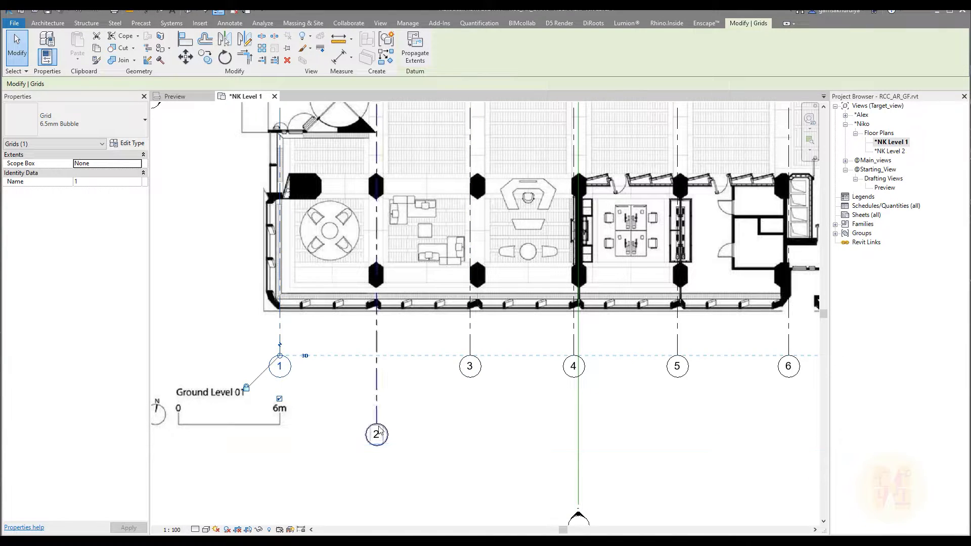
click(376, 412)
drag(376, 423, 376, 356)
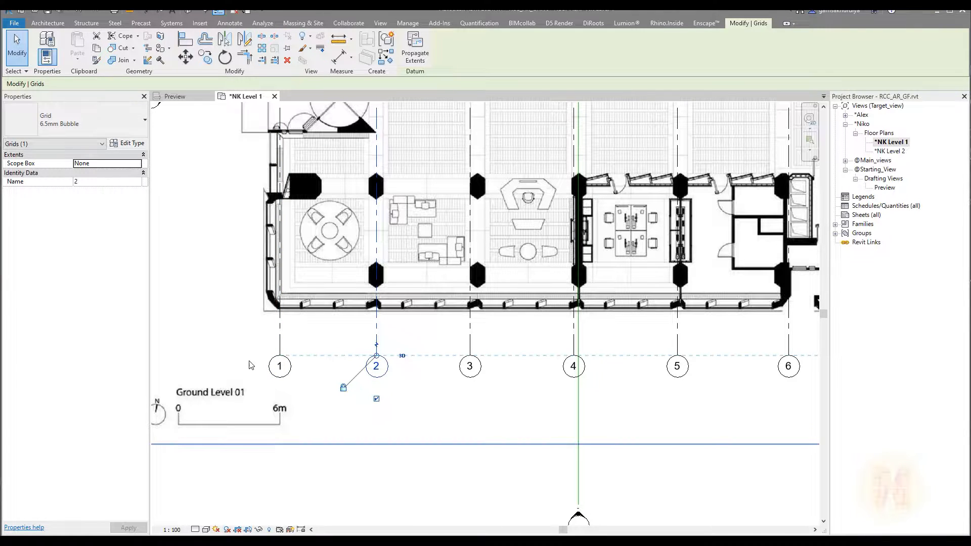
Stretch grid 1's south end farther south so all linked vertical grid bubbles sit well below the building
click(278, 362)
drag(280, 356, 279, 450)
click(634, 328)
scroll(540, 416, down, 3)
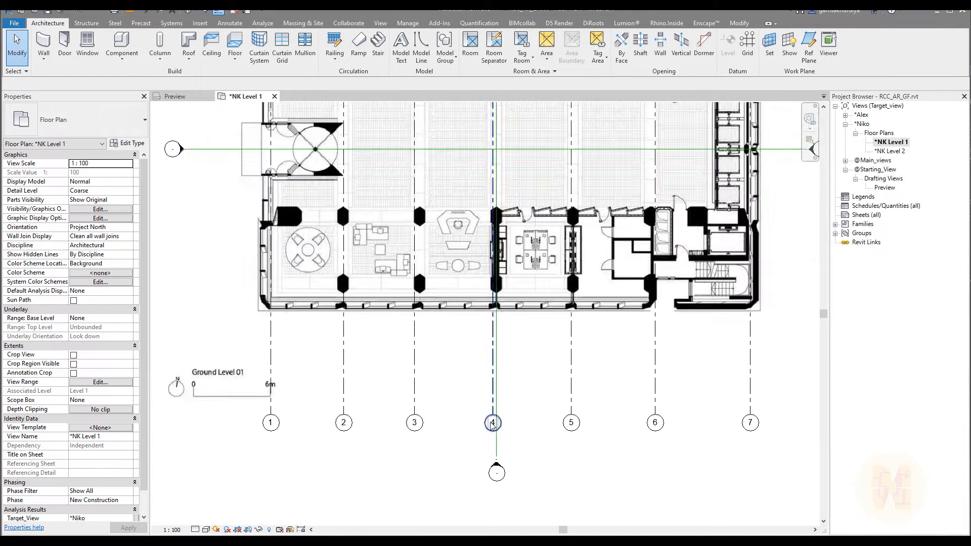
middle_drag(541, 416, 526, 411)
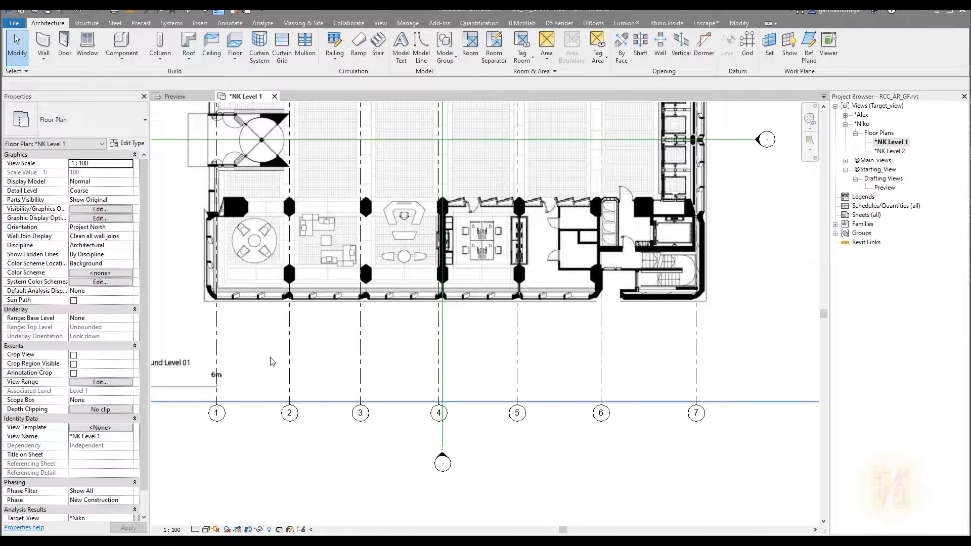
middle_drag(217, 322, 276, 375)
Nudge grid 1 slightly west and bring it back east by the same amount
click(276, 374)
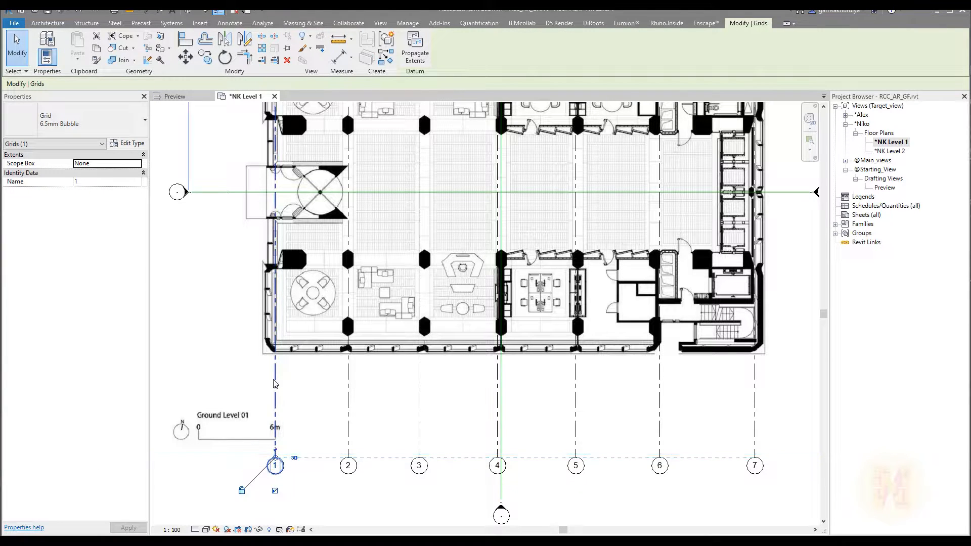
middle_drag(274, 377, 338, 389)
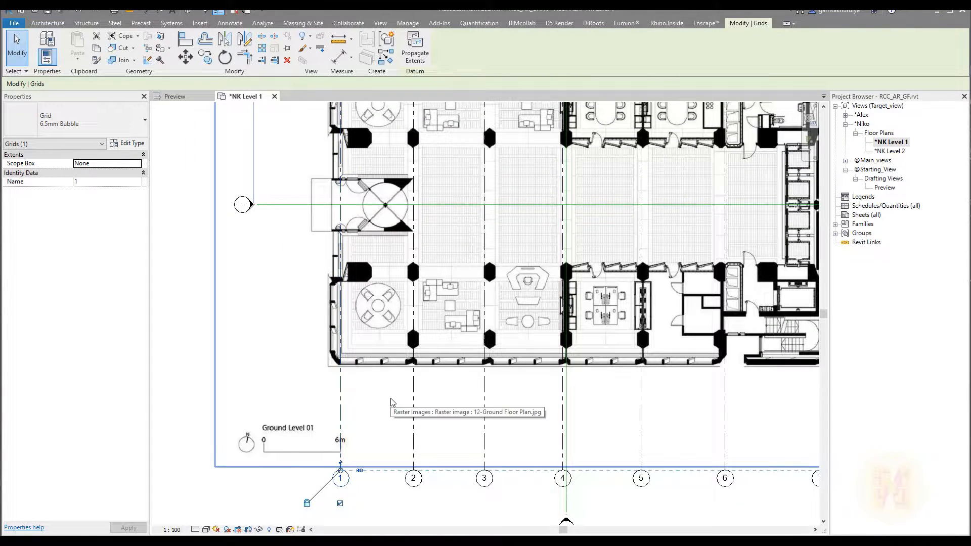
key(Left)
key(Left)
key(Left)
key(Left)
key(Left)
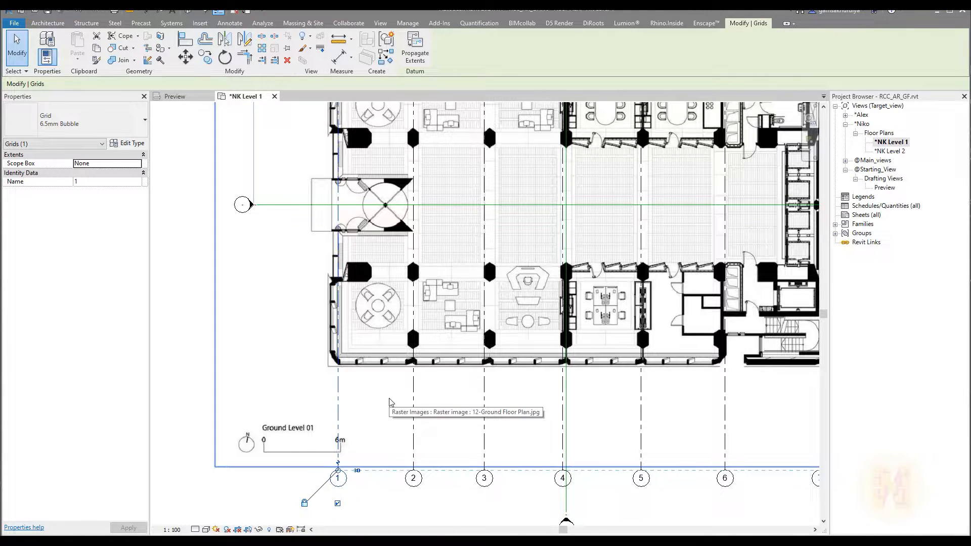
key(Right)
key(Right)
key(Right)
key(Right)
key(Right)
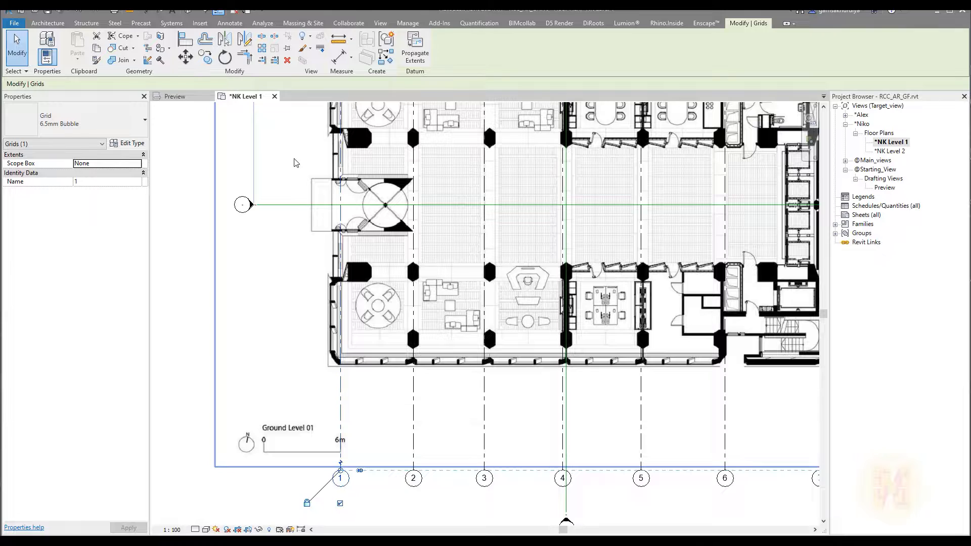
Move grid 1 about 40 mm west at the column beside the west entrance
middle_drag(361, 163, 371, 257)
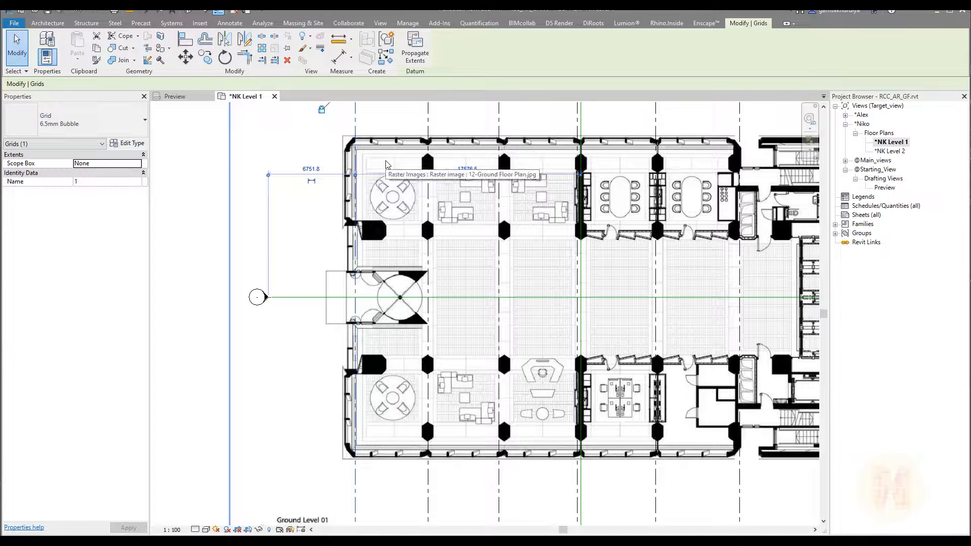
scroll(386, 165, up, 4)
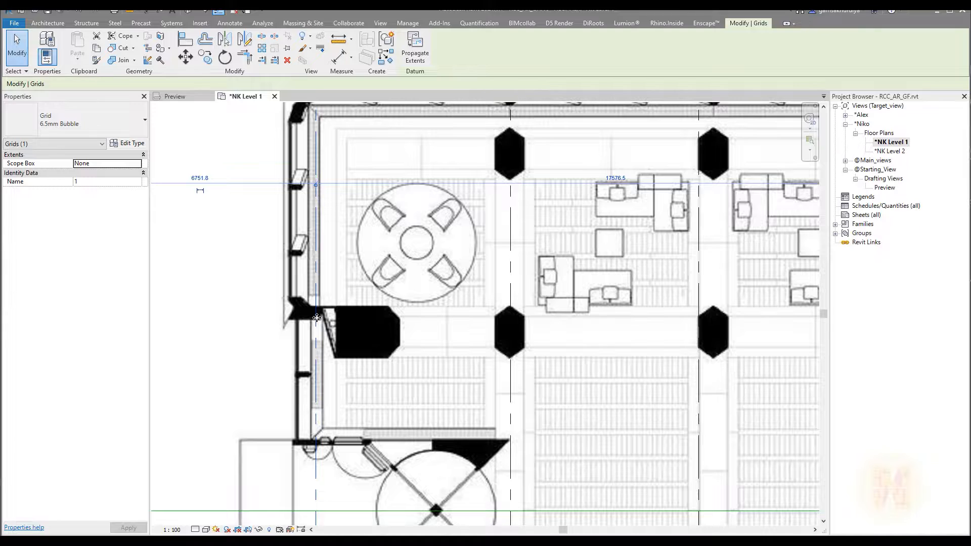
scroll(317, 318, up, 3)
key(m)
key(v)
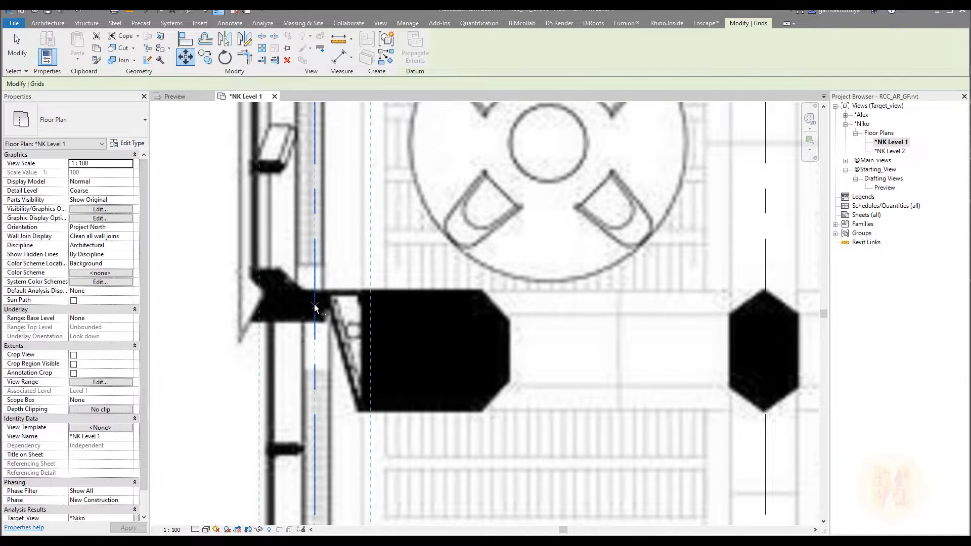
click(314, 305)
scroll(312, 303, up, 4)
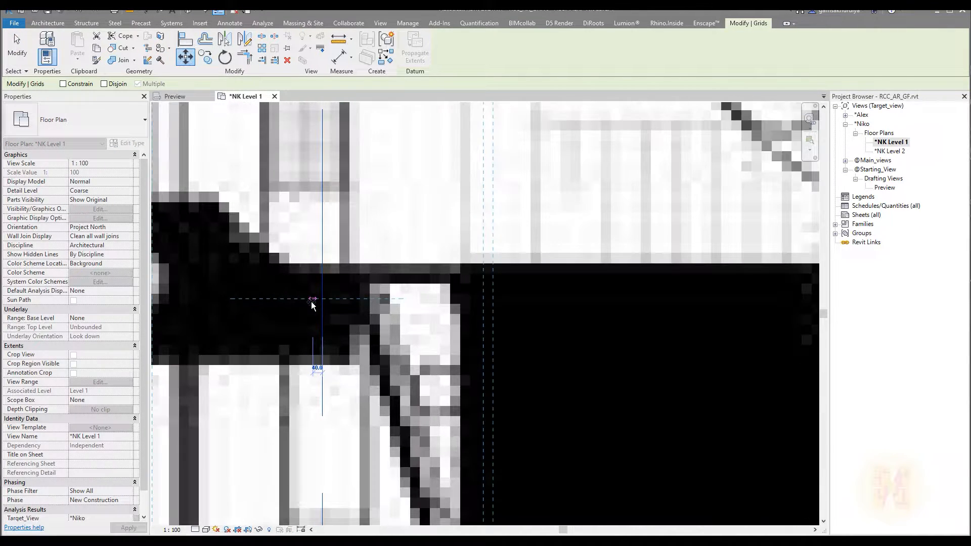
click(313, 304)
scroll(294, 289, down, 5)
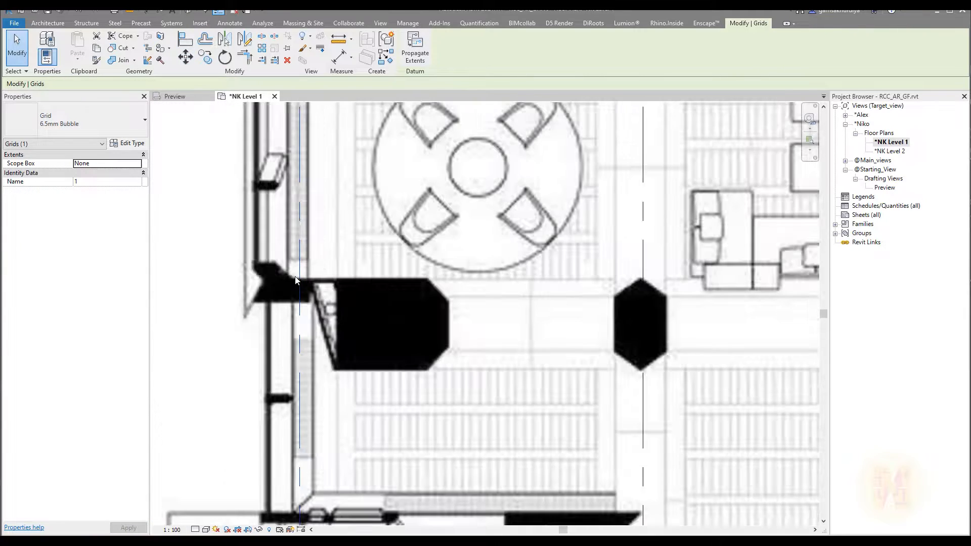
Check grid 1's alignment with the west facade and building corners along its full length
scroll(296, 281, down, 5)
scroll(291, 354, up, 1)
scroll(290, 353, up, 5)
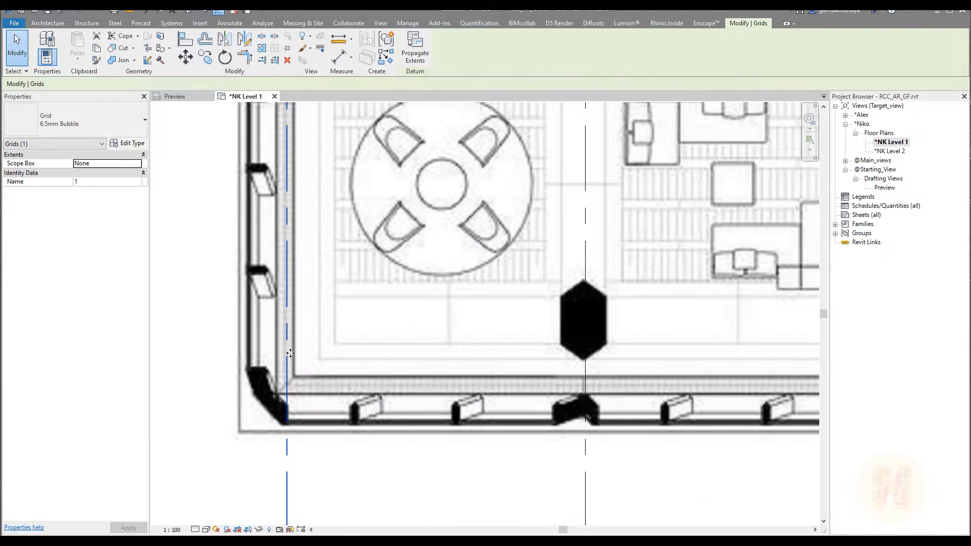
middle_drag(293, 235, 300, 493)
middle_drag(309, 136, 292, 505)
scroll(273, 247, down, 4)
middle_drag(324, 408, 334, 222)
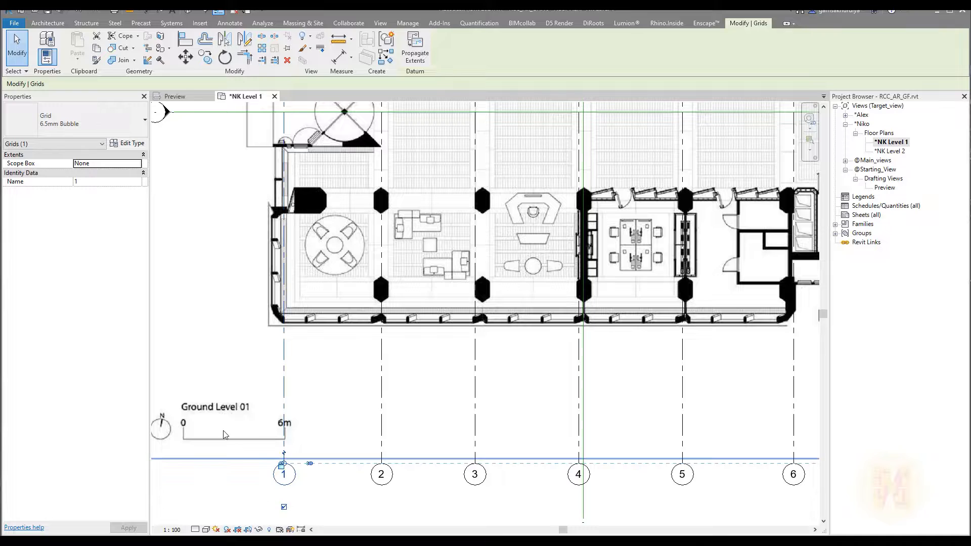
middle_drag(224, 410, 203, 361)
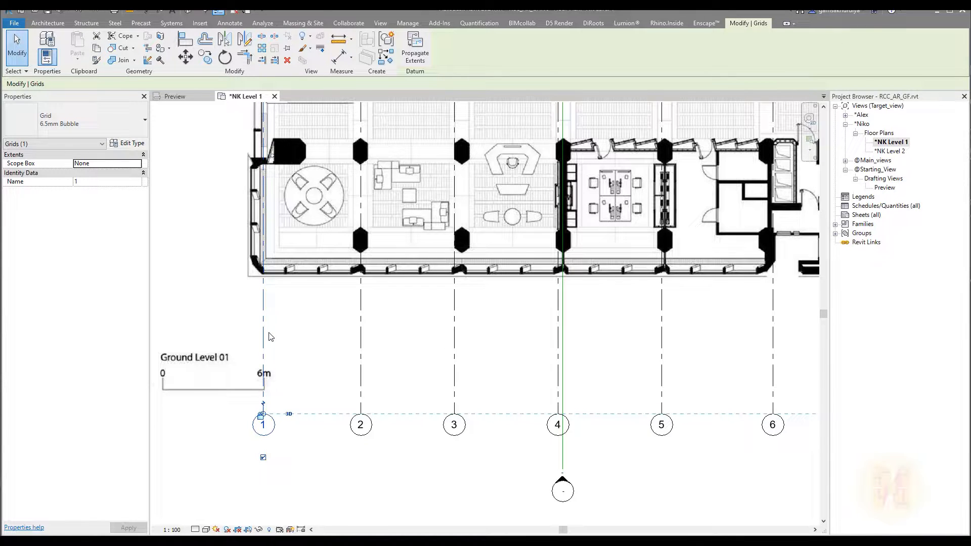
Place an aligned dimension between grids 1 and 2, just south of their bubbles
click(148, 11)
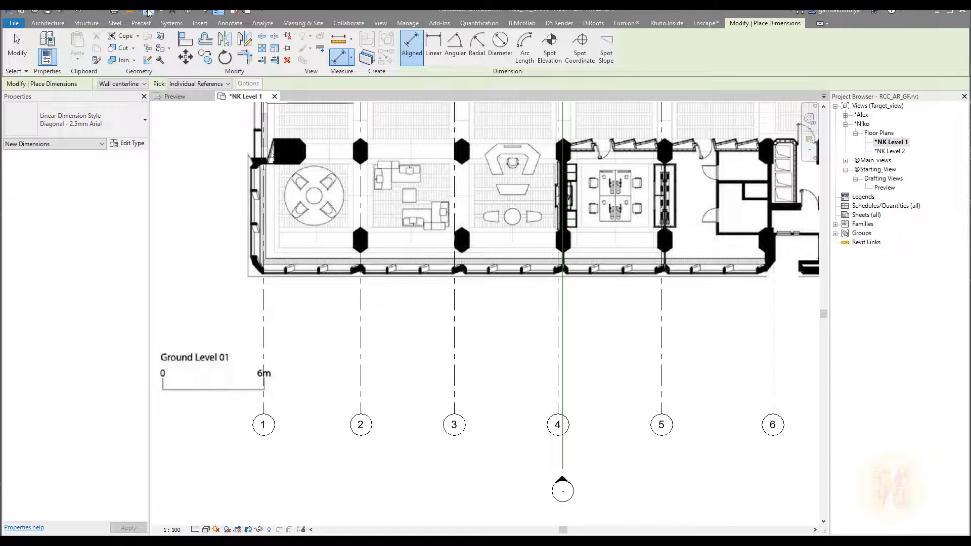
click(231, 24)
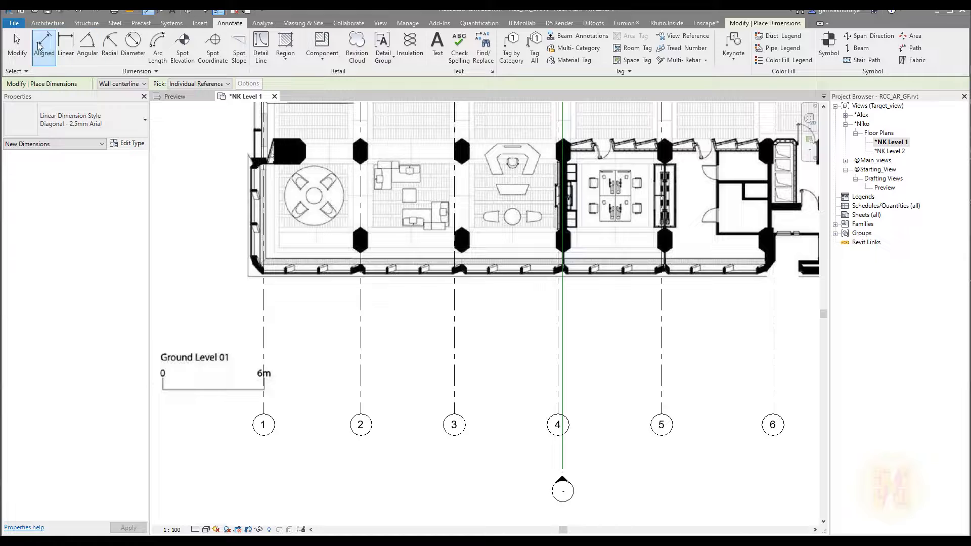
click(265, 355)
click(361, 394)
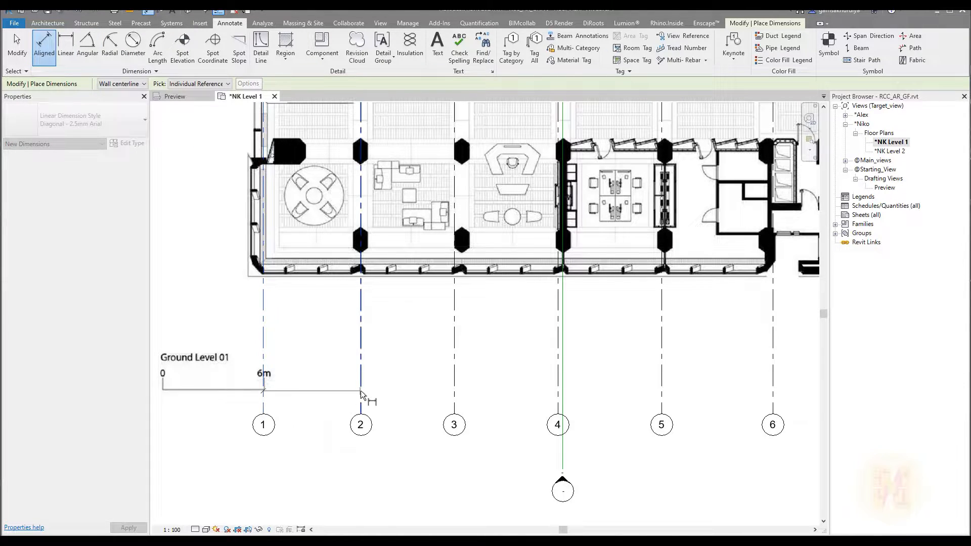
middle_drag(396, 418, 397, 308)
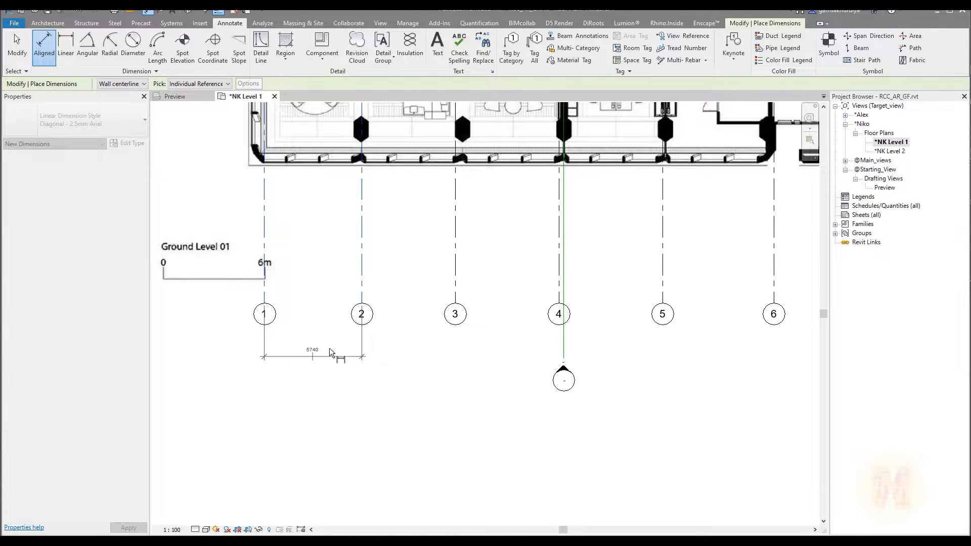
click(419, 366)
key(Escape)
key(Escape)
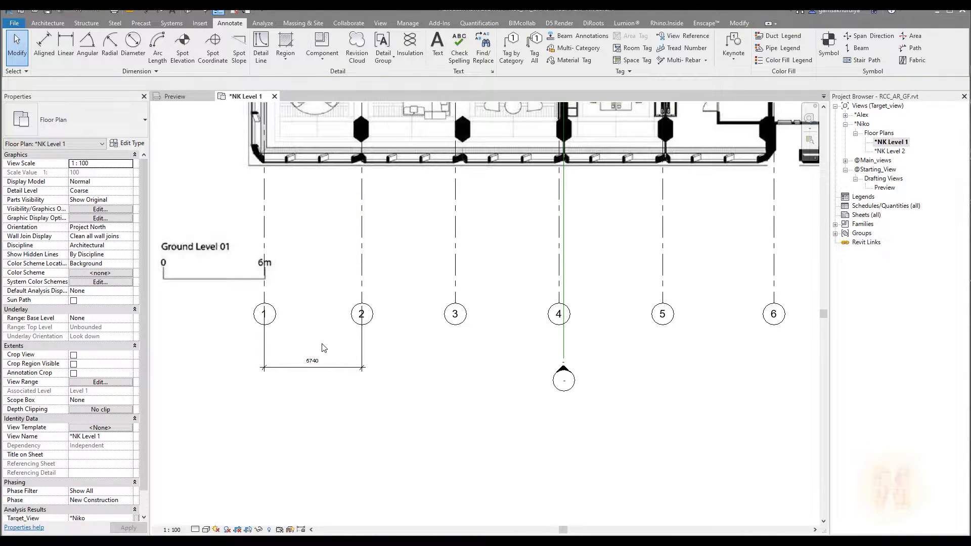
Examine the dimension between grids 1 and 2 and compare grid 2's position with the column centres
scroll(323, 348, up, 3)
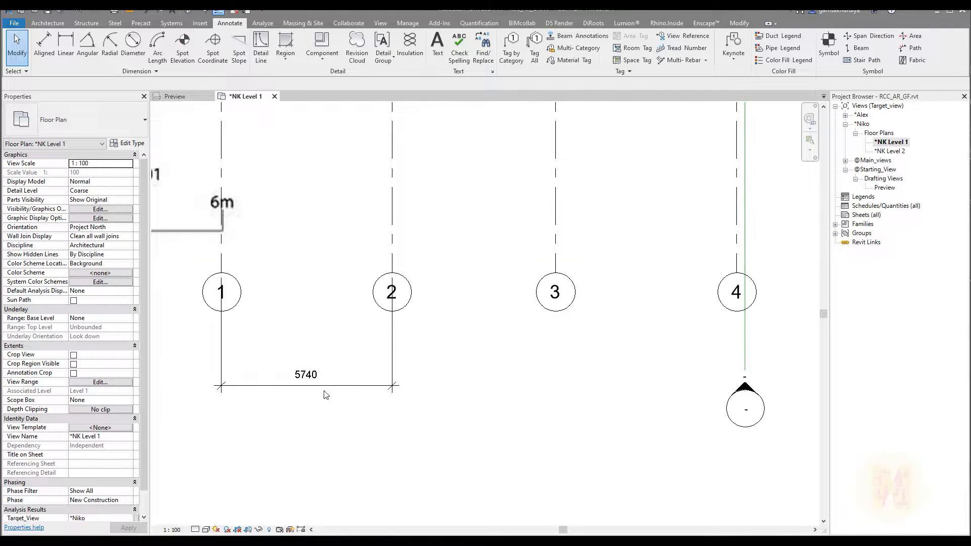
scroll(307, 376, down, 4)
middle_drag(347, 219, 348, 298)
scroll(356, 258, up, 2)
scroll(356, 167, up, 4)
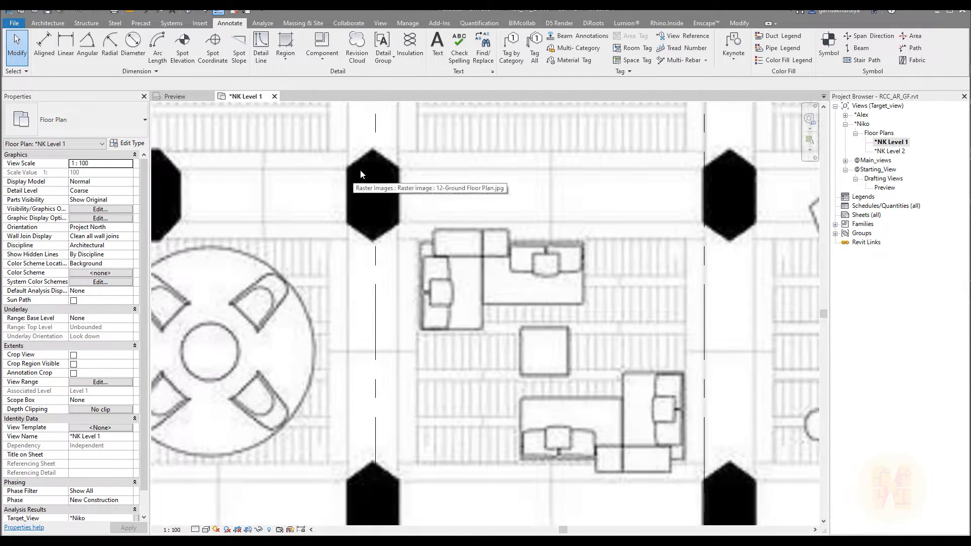
scroll(372, 150, down, 4)
middle_drag(373, 342, 373, 106)
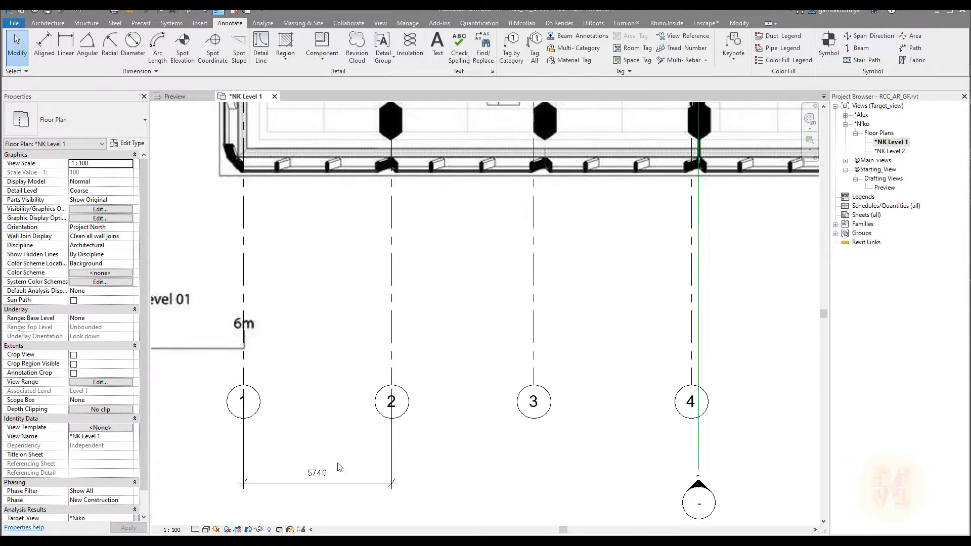
Set the spacing between grids 1 and 2 to 5700 mm by moving grid 2
scroll(321, 484, up, 2)
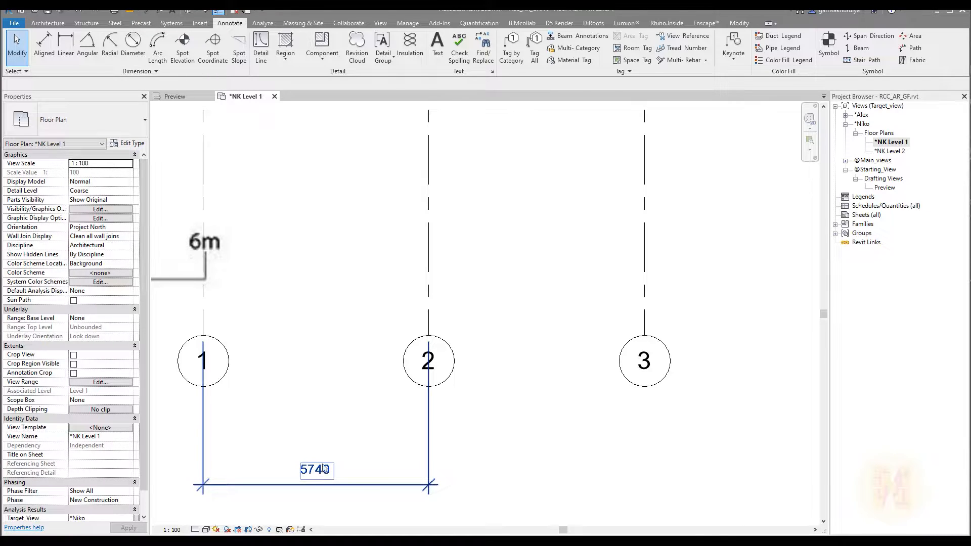
click(431, 290)
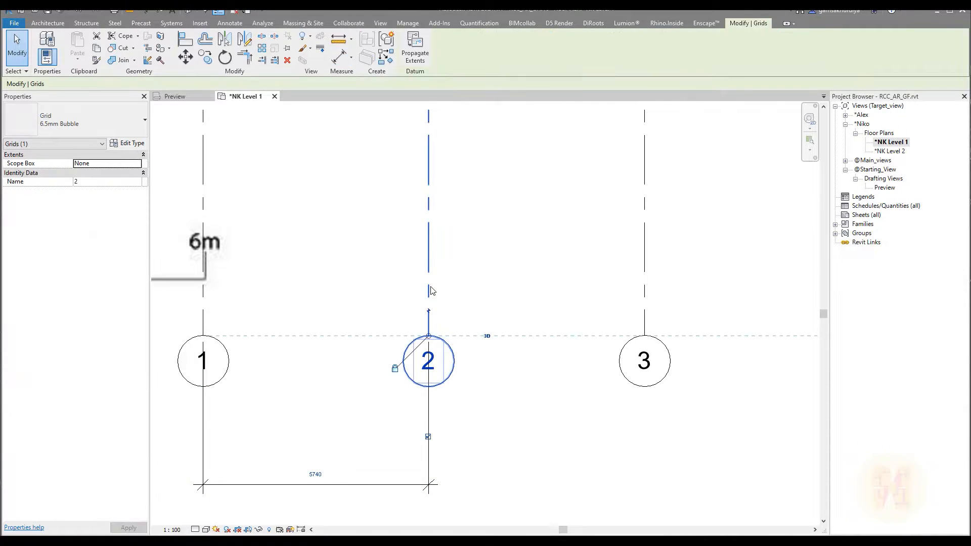
click(314, 475)
text(5)
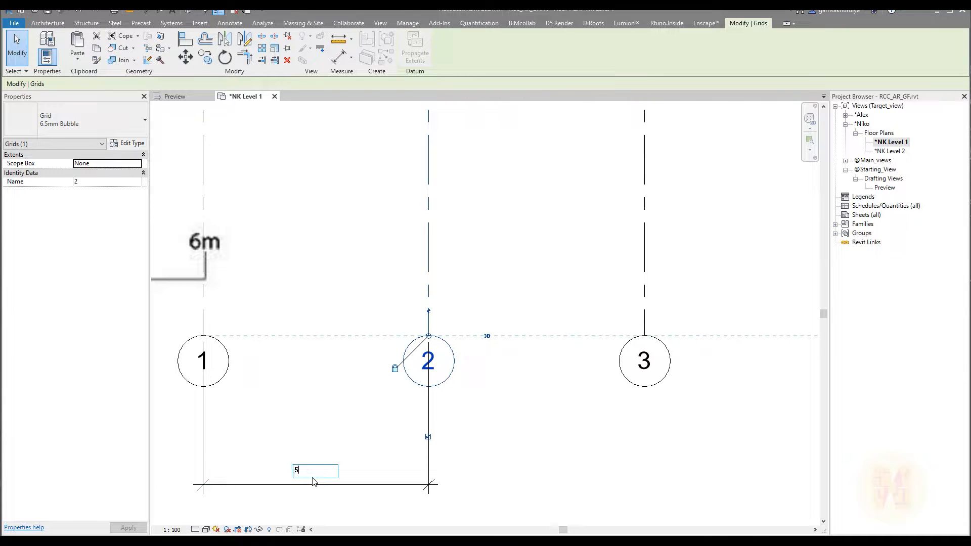
text(700)
key(Return)
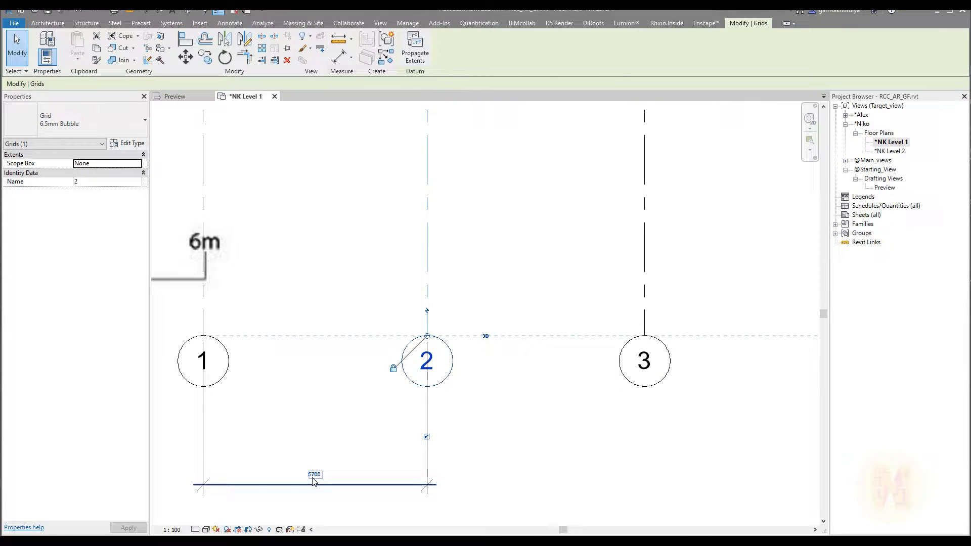
key(Escape)
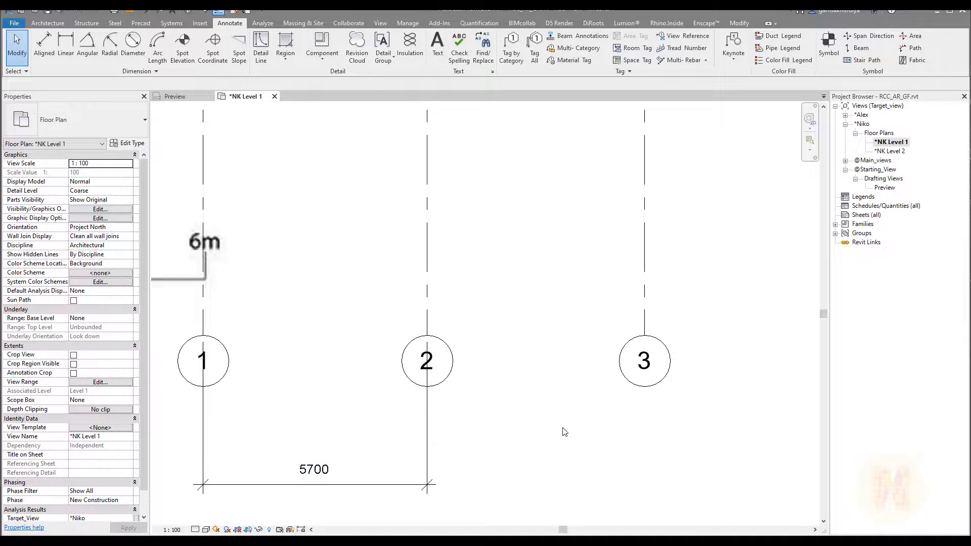
Extend the dimension between grids 1 and 2 with witness lines at grids 3, 4 and 5
middle_drag(563, 428, 475, 393)
scroll(425, 399, down, 4)
middle_drag(398, 420, 282, 415)
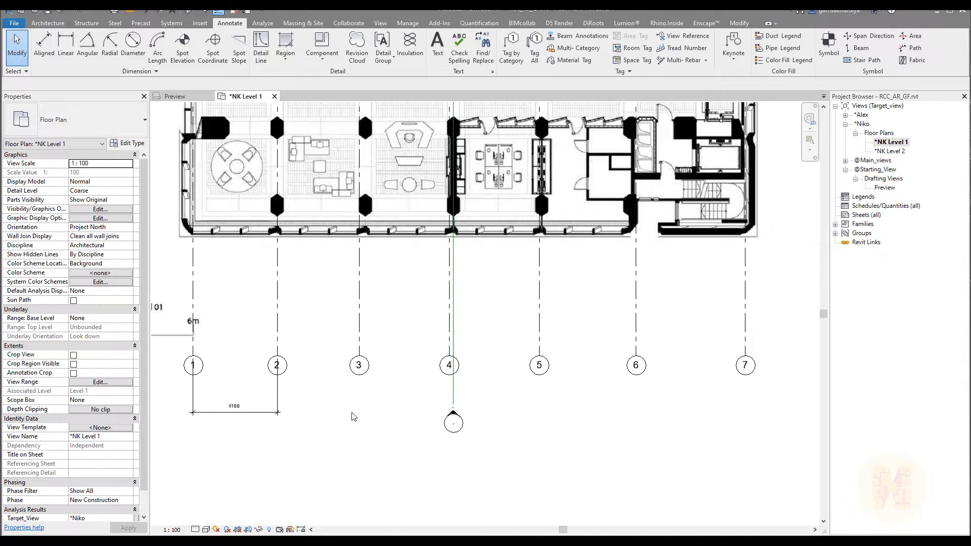
click(264, 417)
scroll(264, 417, up, 2)
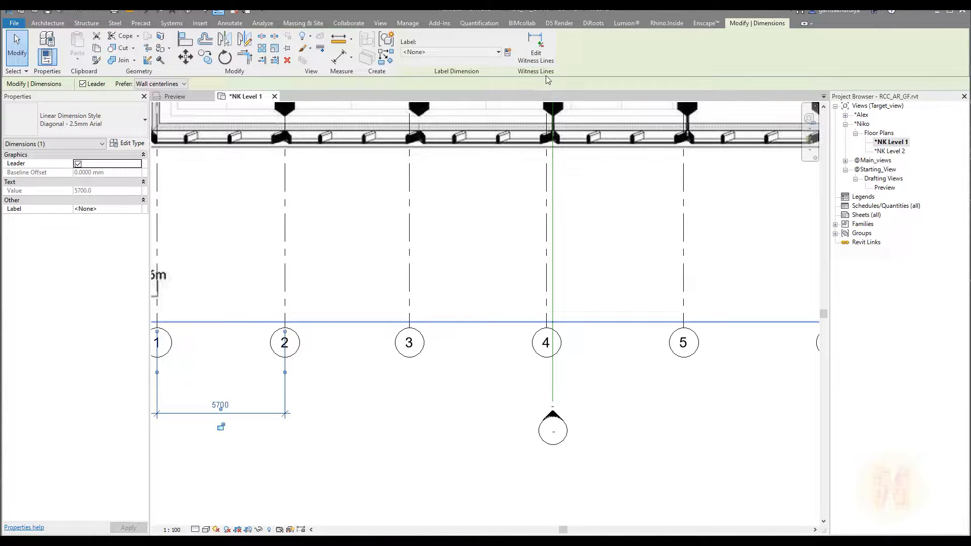
click(536, 50)
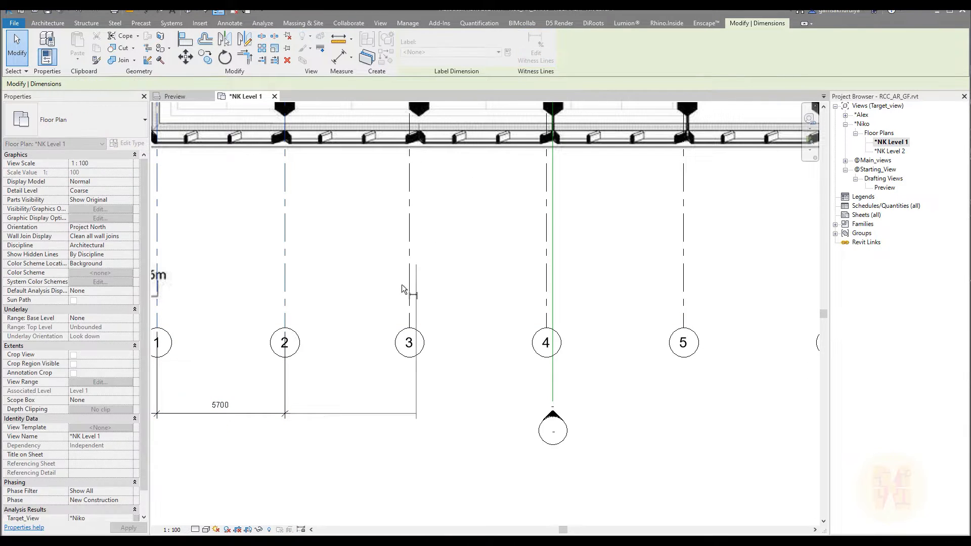
click(410, 306)
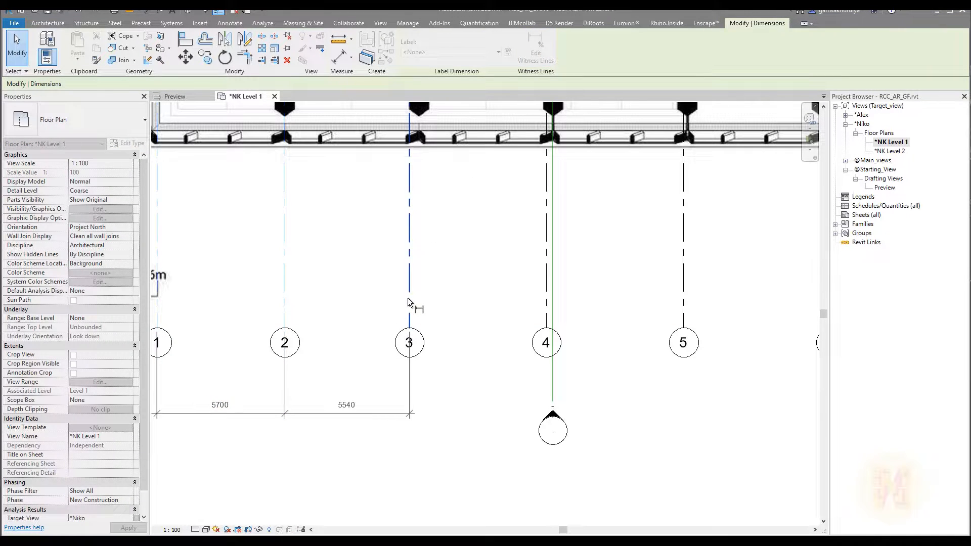
click(546, 311)
click(681, 299)
Continue the dimension string to grids 6 and 7 and finish editing its witness lines
middle_drag(635, 351, 232, 348)
click(428, 314)
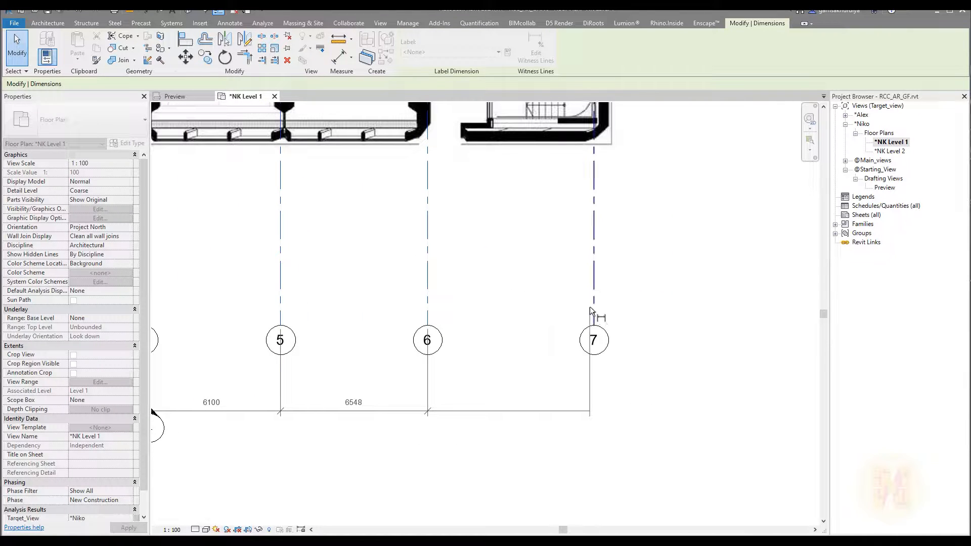
click(592, 311)
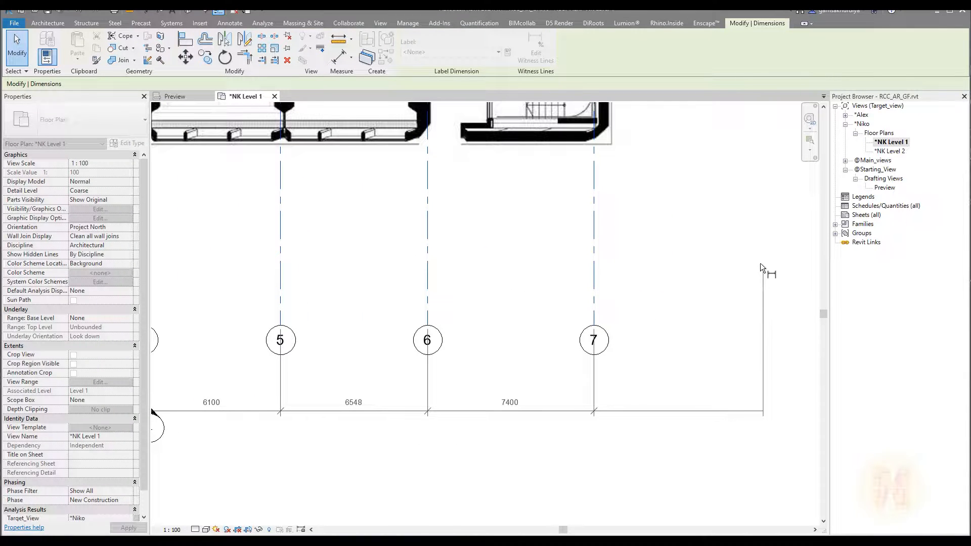
click(750, 274)
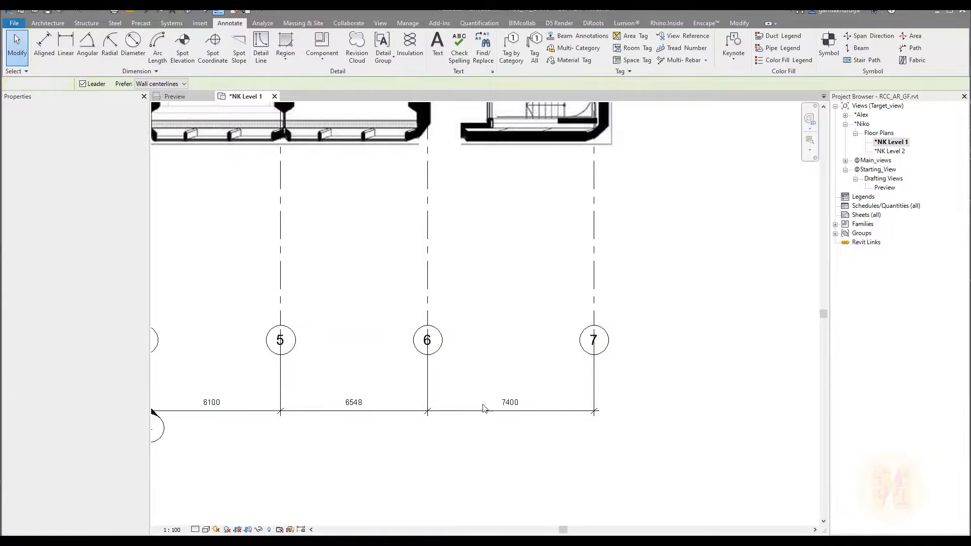
middle_drag(252, 416, 636, 381)
middle_drag(328, 383, 397, 442)
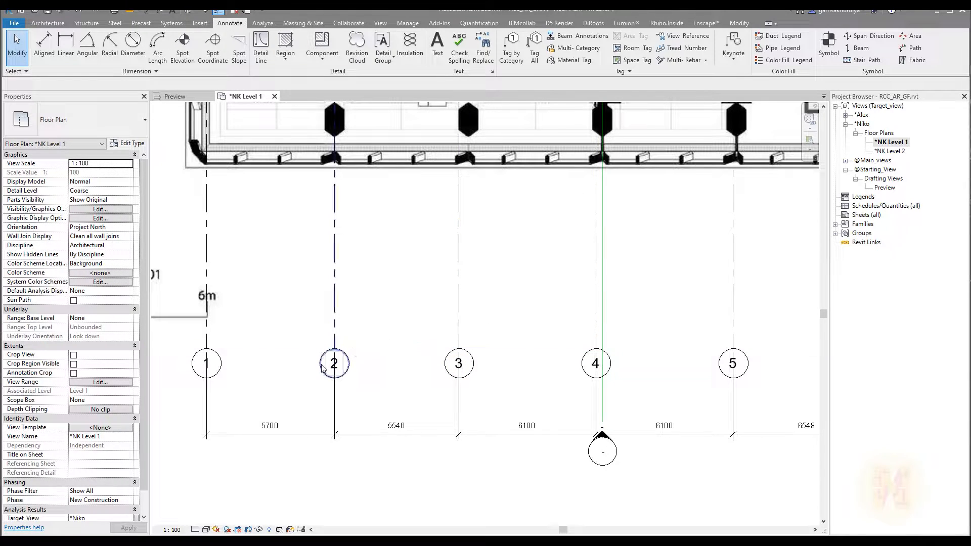
Set the spacing between grids 2 and 3 to 5500 mm by moving grid 3
click(459, 372)
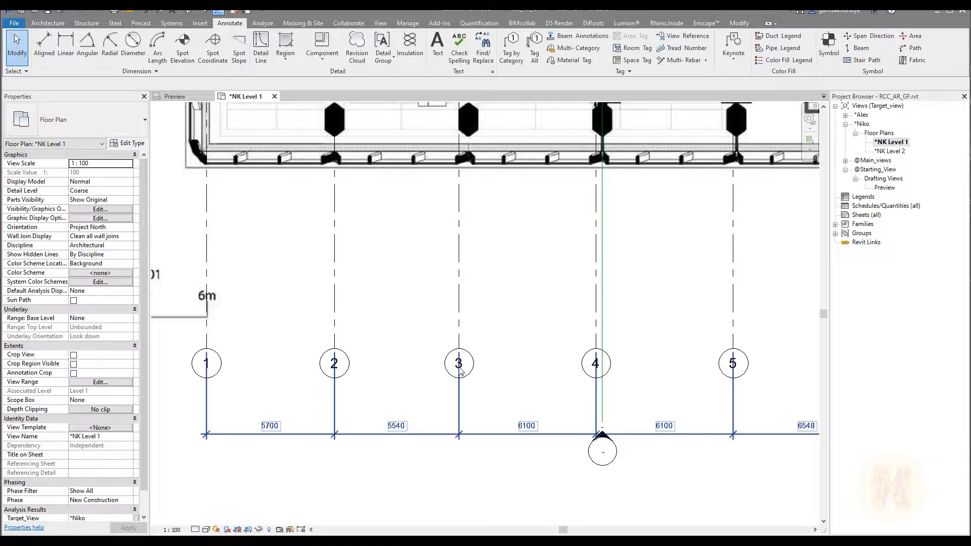
click(444, 382)
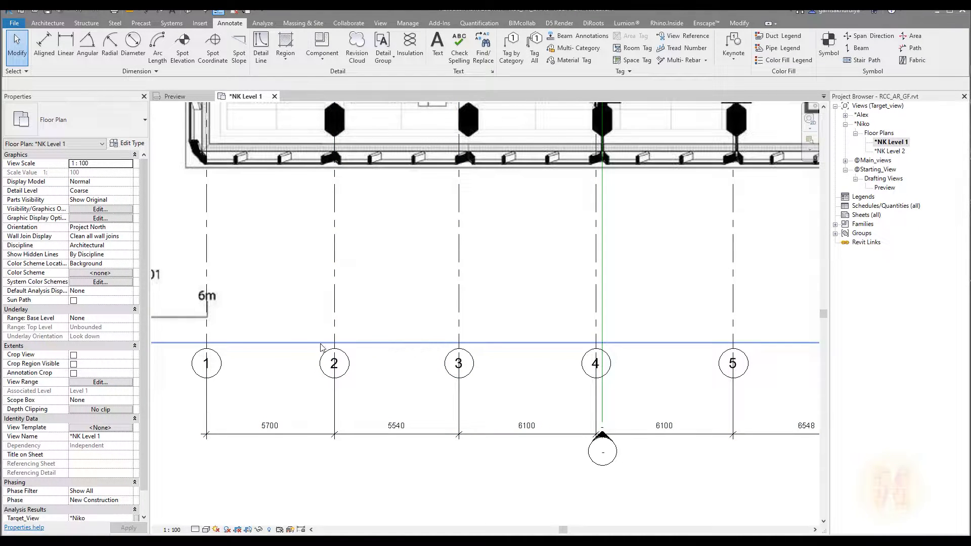
click(458, 304)
click(397, 424)
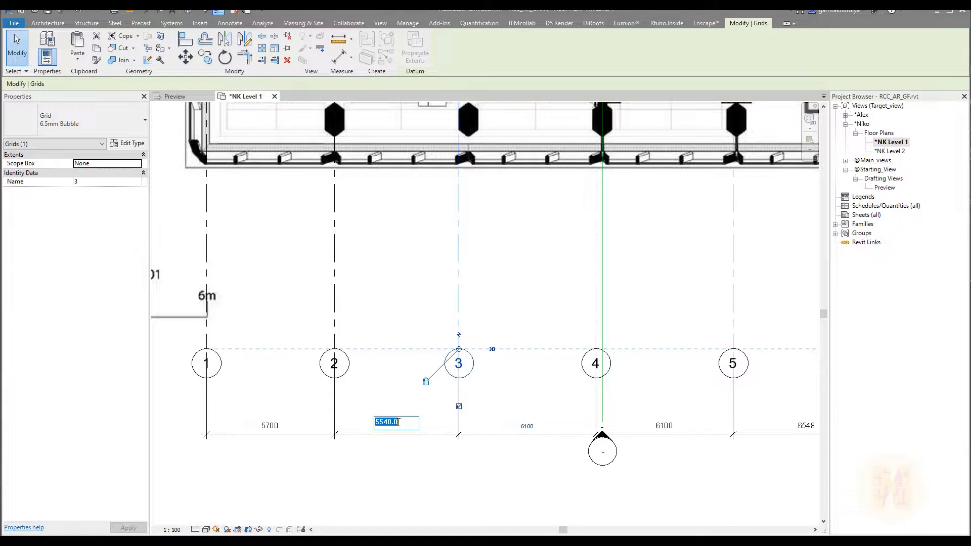
text(5)
key(Return)
Set the spacing between grids 1 and 2 to 5800 mm by moving grid 2
click(332, 319)
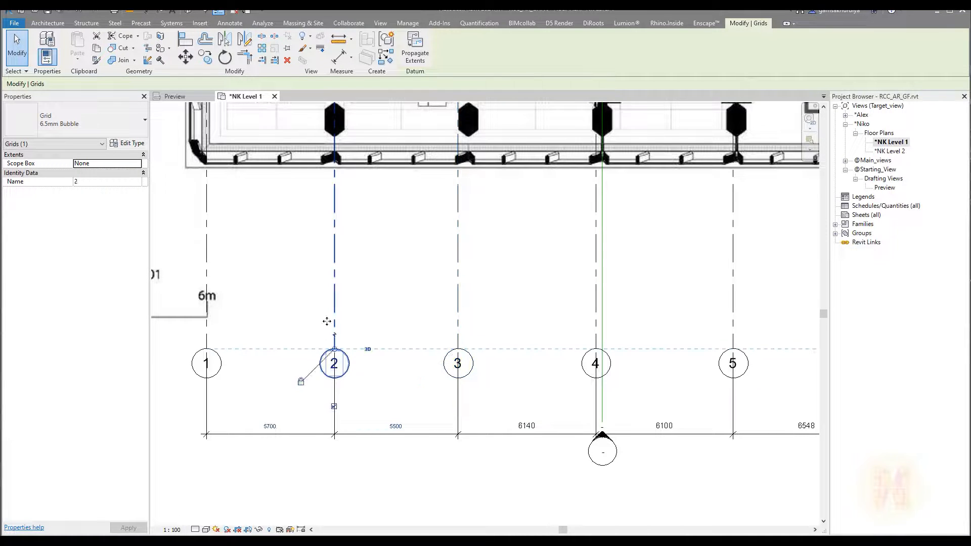
click(271, 428)
text(5)
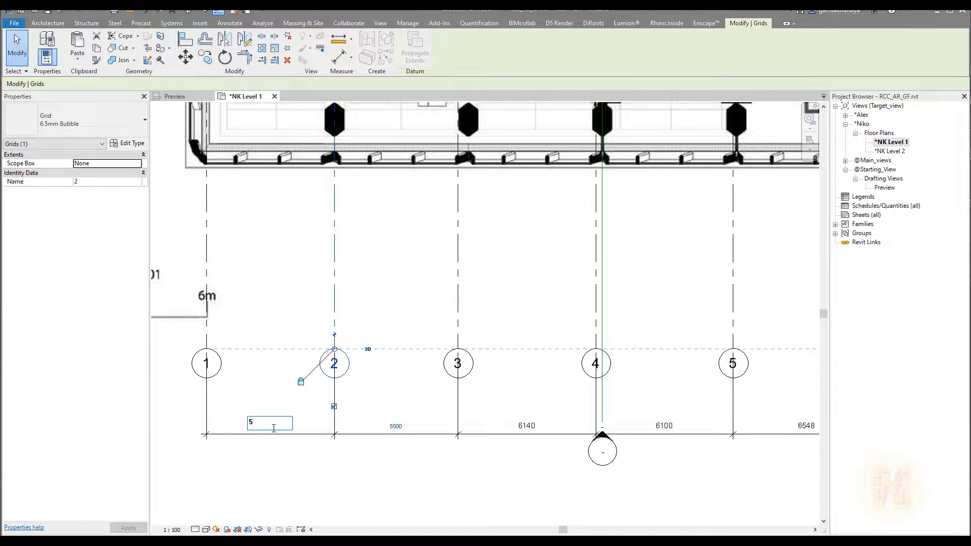
text(800)
key(Return)
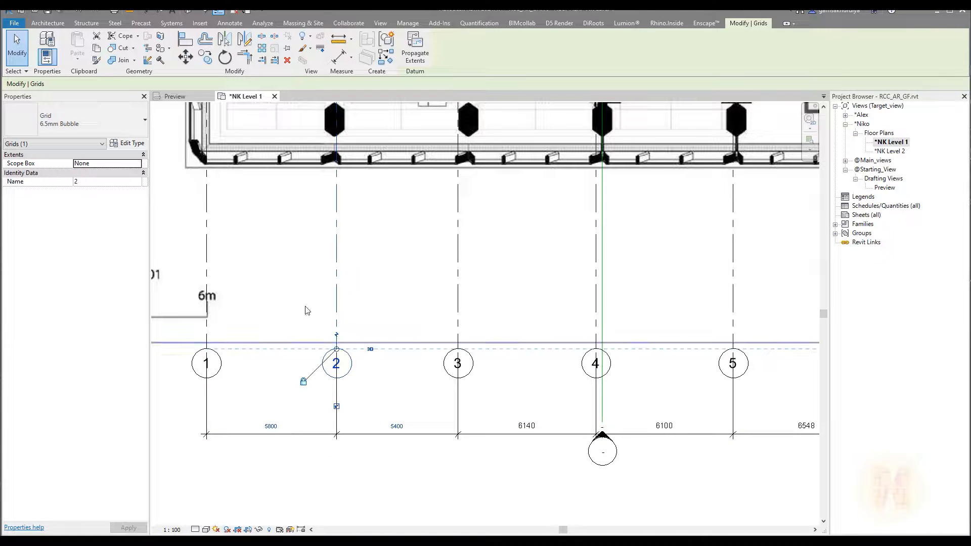
click(307, 467)
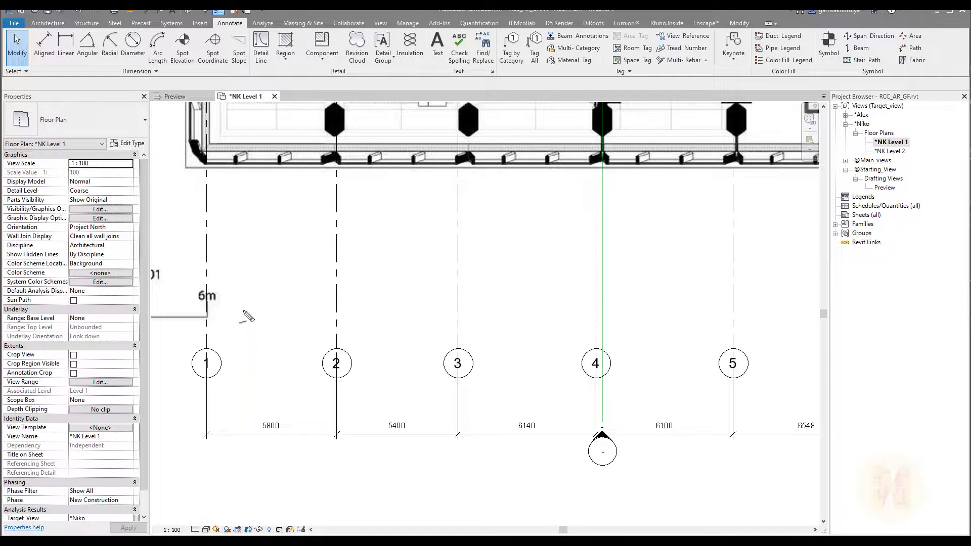
mouse_move(243, 310)
mouse_down()
mouse_move(517, 298)
mouse_move(477, 302)
mouse_move(472, 283)
mouse_up()
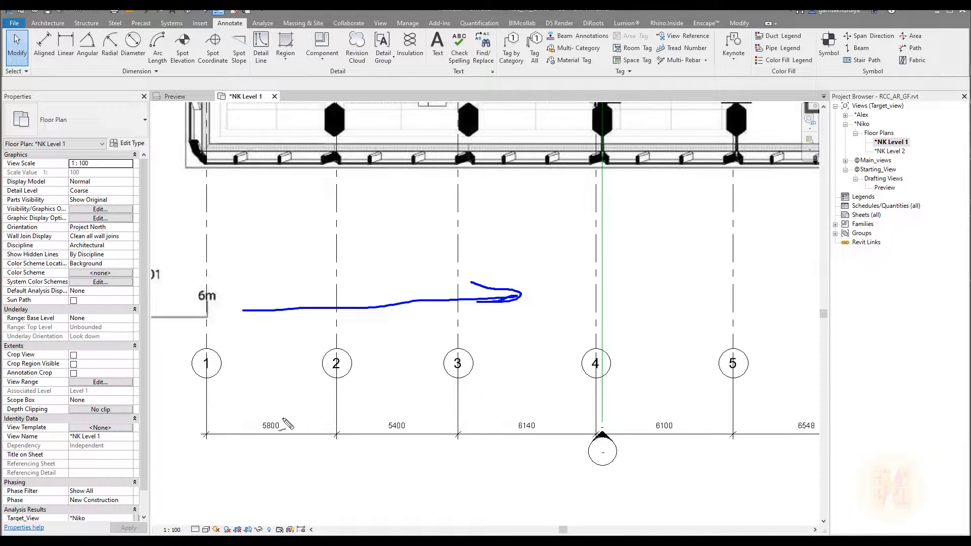
mouse_move(277, 410)
mouse_down()
mouse_move(253, 450)
mouse_move(277, 410)
mouse_move(296, 458)
mouse_move(343, 469)
mouse_move(374, 444)
mouse_up()
drag(357, 452, 380, 459)
mouse_move(390, 409)
mouse_down()
mouse_move(406, 425)
mouse_move(376, 428)
mouse_move(400, 408)
mouse_up()
mouse_move(407, 447)
mouse_down()
mouse_move(514, 471)
mouse_move(521, 444)
mouse_up()
mouse_move(508, 452)
mouse_down()
mouse_move(521, 444)
mouse_move(542, 464)
mouse_up()
mouse_move(524, 421)
mouse_down()
mouse_move(527, 446)
mouse_move(517, 416)
mouse_up()
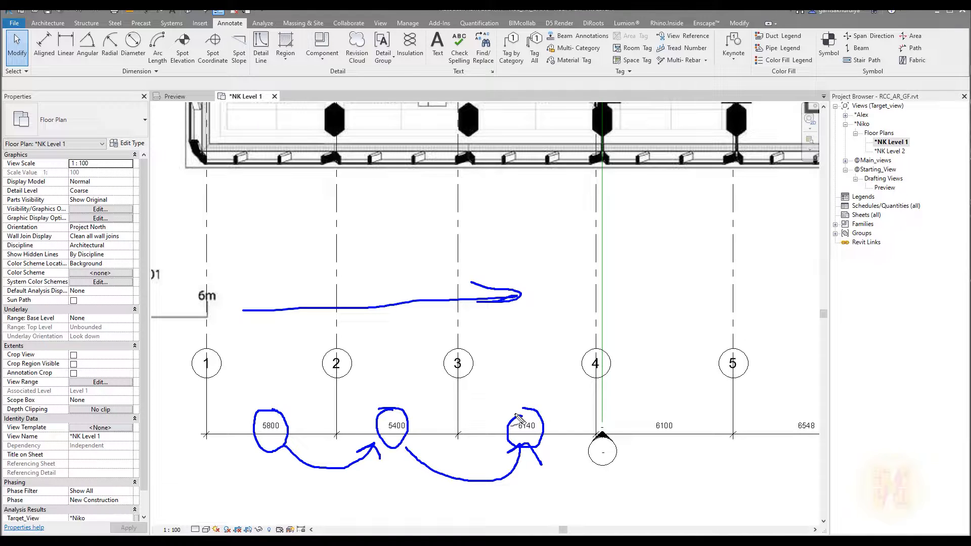
key(Escape)
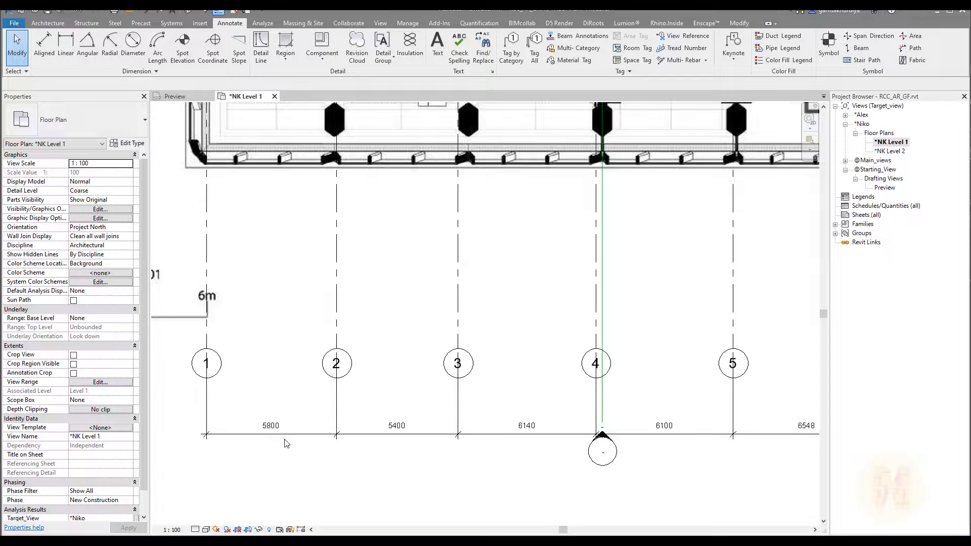
Set the spacing between grids 1 and 2 to 5700 mm by moving grid 2
click(326, 337)
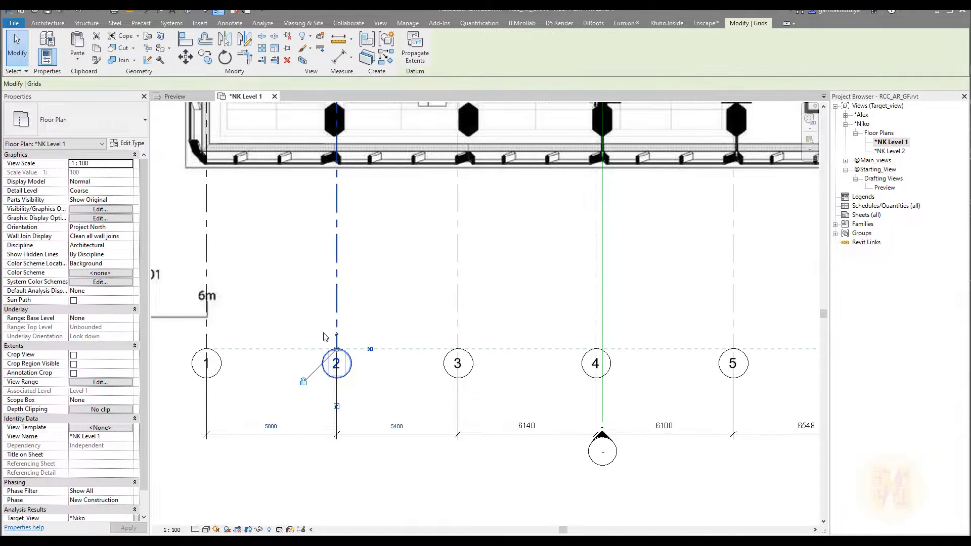
click(272, 426)
text(5)
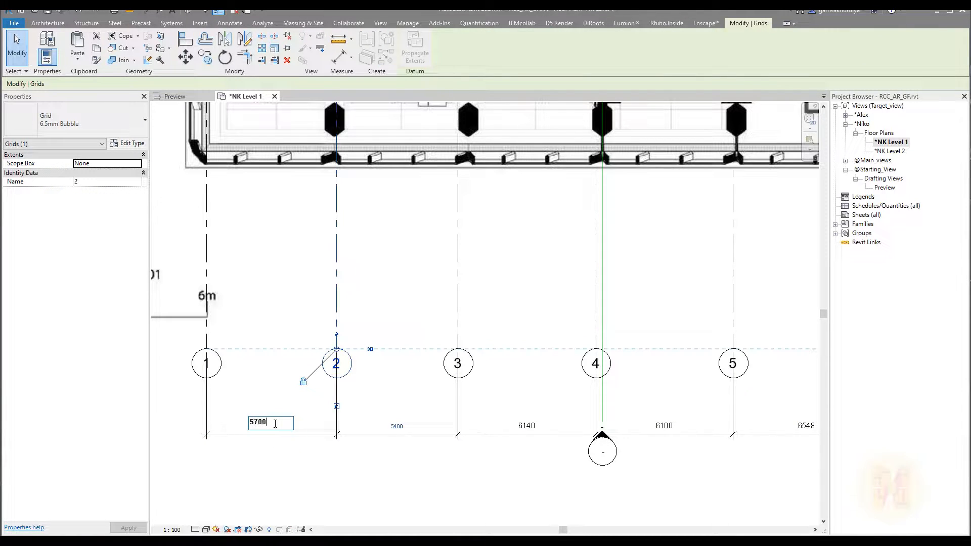
text(700)
key(Return)
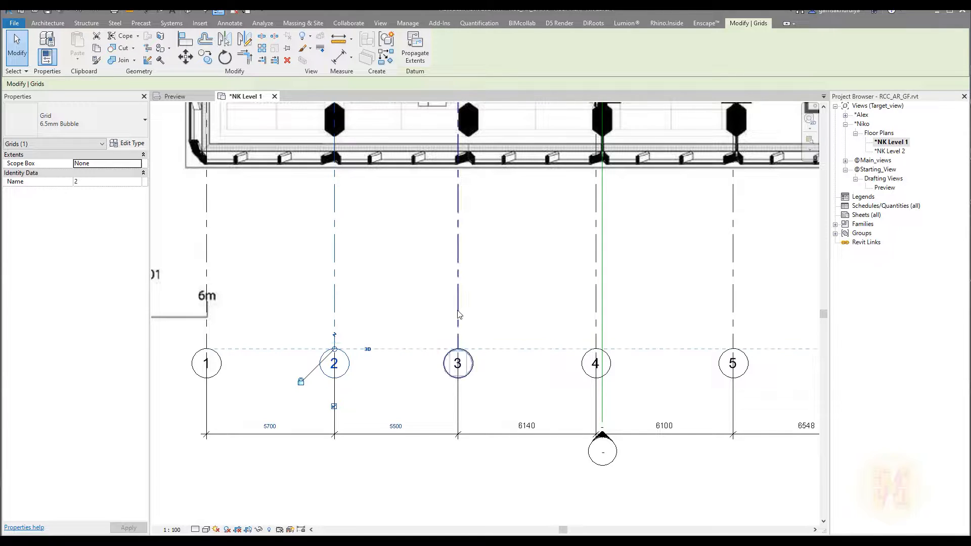
Try a 500 mm spacing between grids 2 and 3 by moving grid 3, and undo the change
click(458, 318)
click(397, 427)
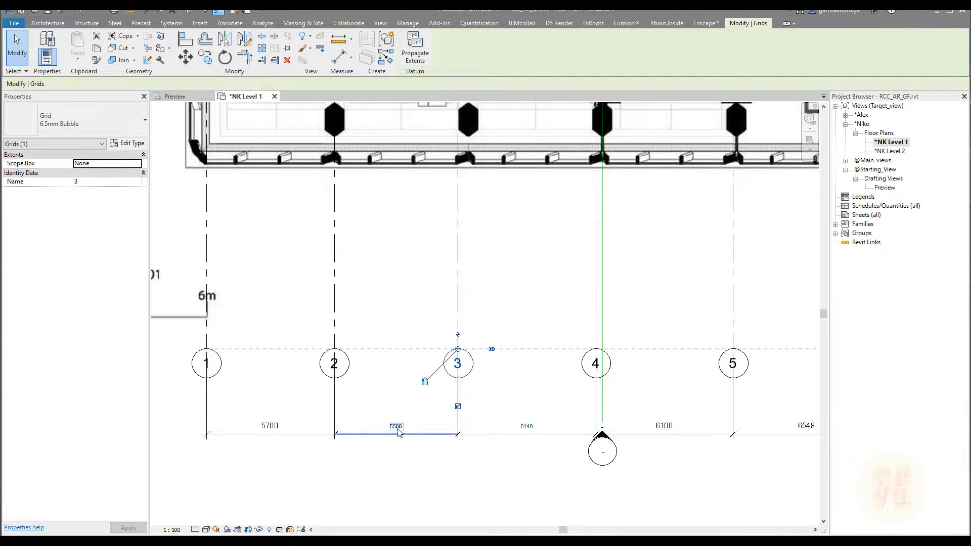
text(500)
key(Return)
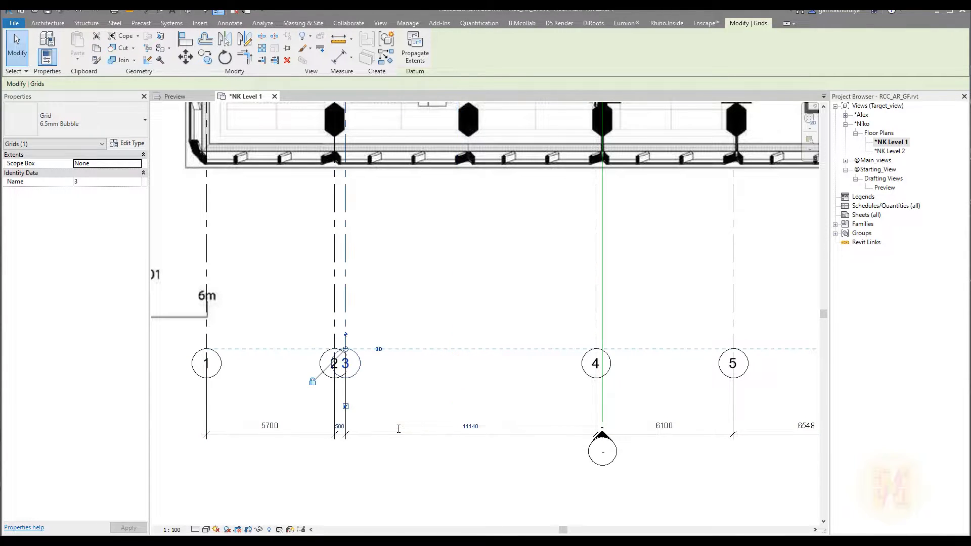
key(ctrl+z)
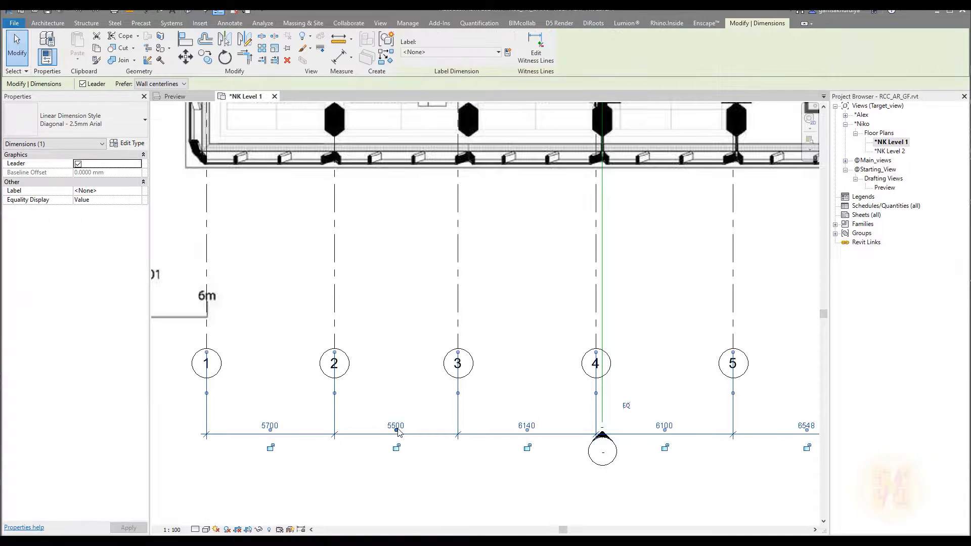
Try a 6000 mm spacing between grids 3 and 4 and replace it with 6100 mm by moving grid 4
middle_drag(425, 449, 295, 425)
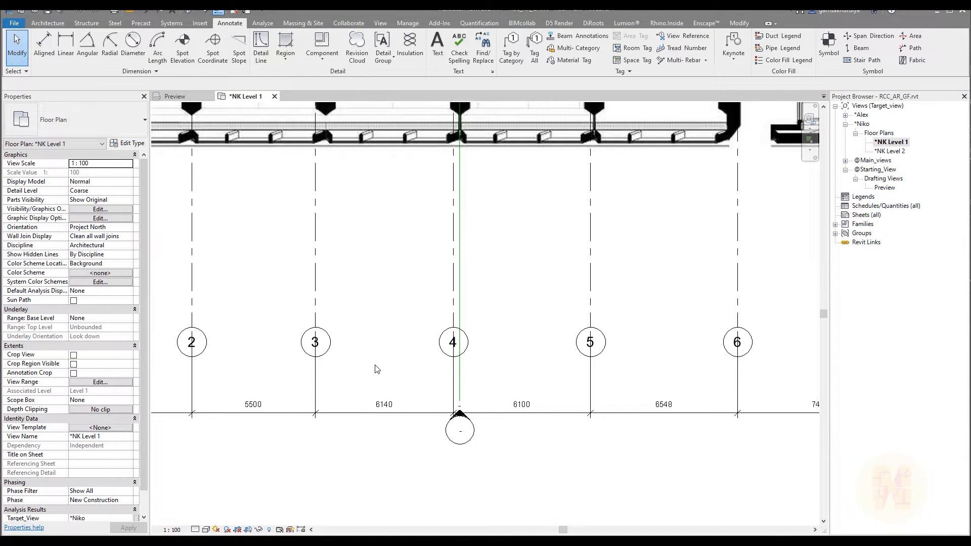
middle_drag(327, 387, 299, 394)
click(427, 289)
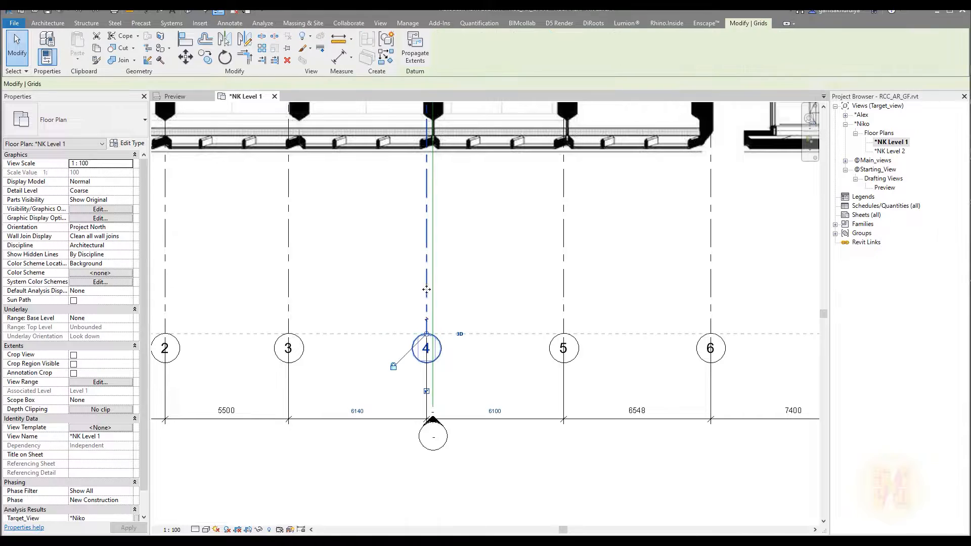
click(358, 412)
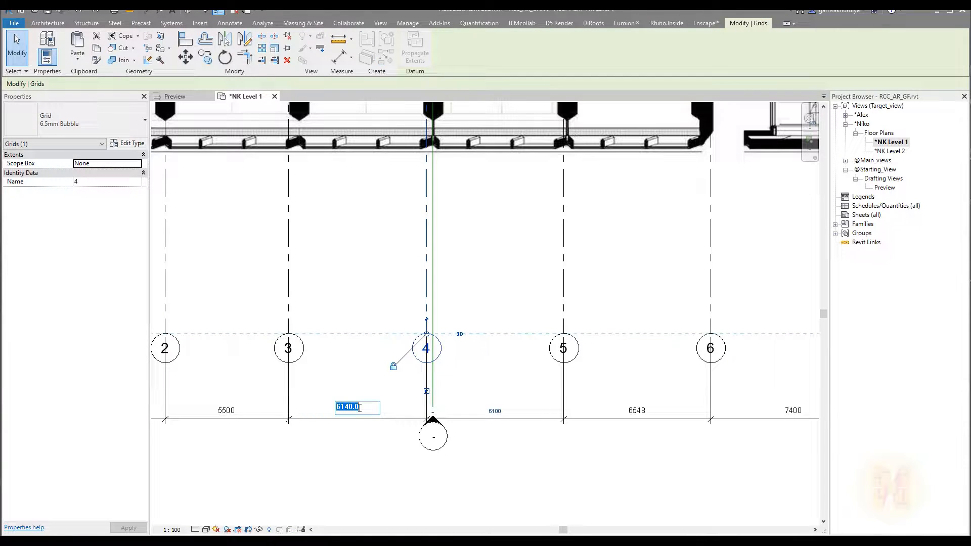
text(60)
key(Return)
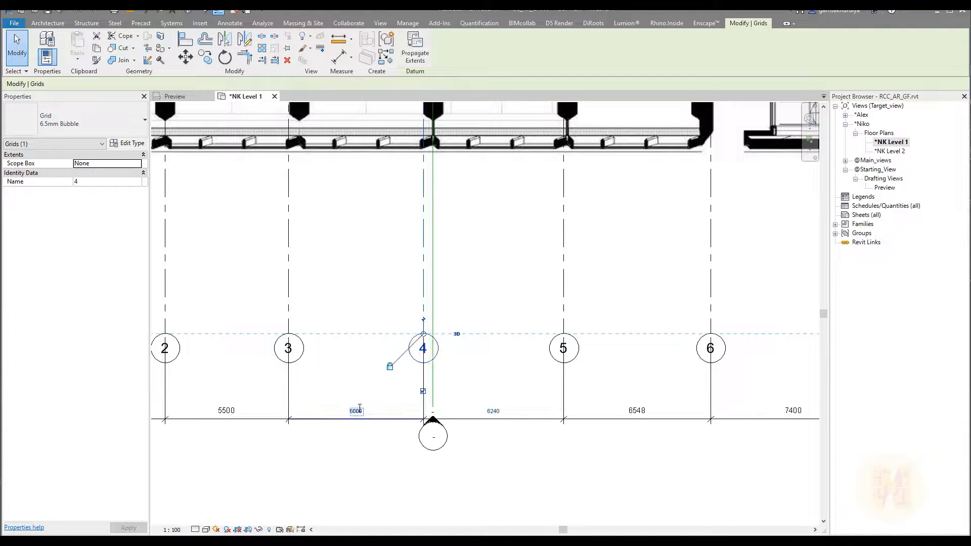
click(357, 407)
text(6)
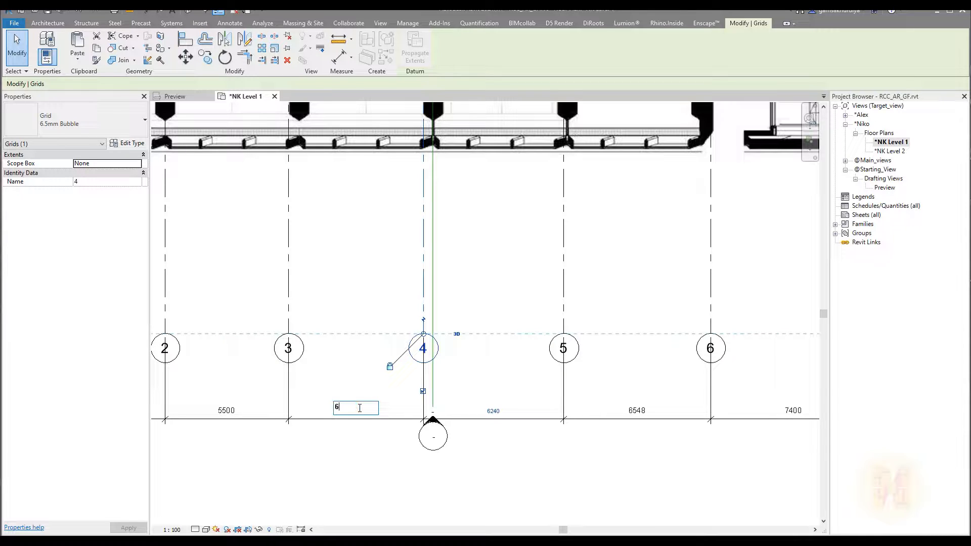
text(100)
key(Return)
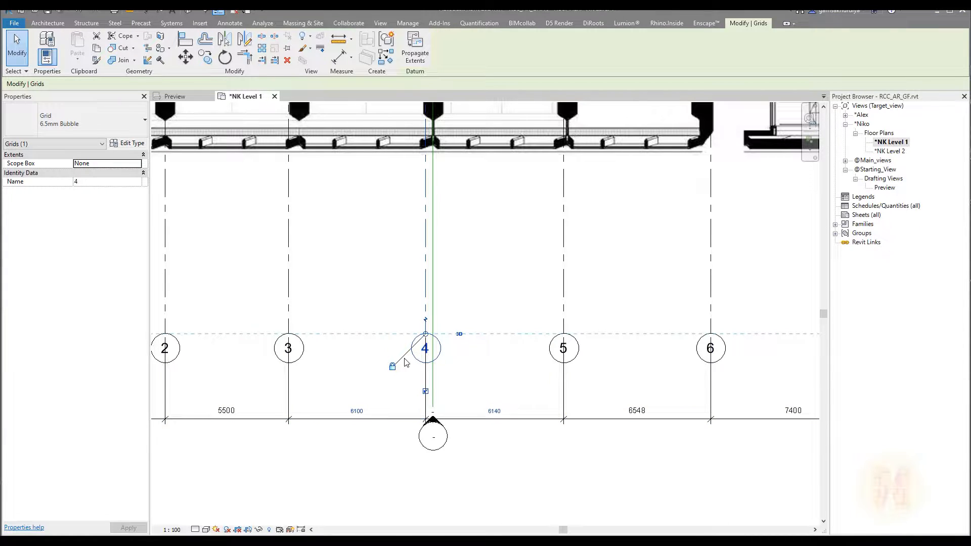
Move grid 3 onto its column centre by setting its spacing from grid 2 to 6000 mm
middle_drag(406, 287, 415, 347)
middle_drag(307, 233, 392, 256)
key(Escape)
click(384, 317)
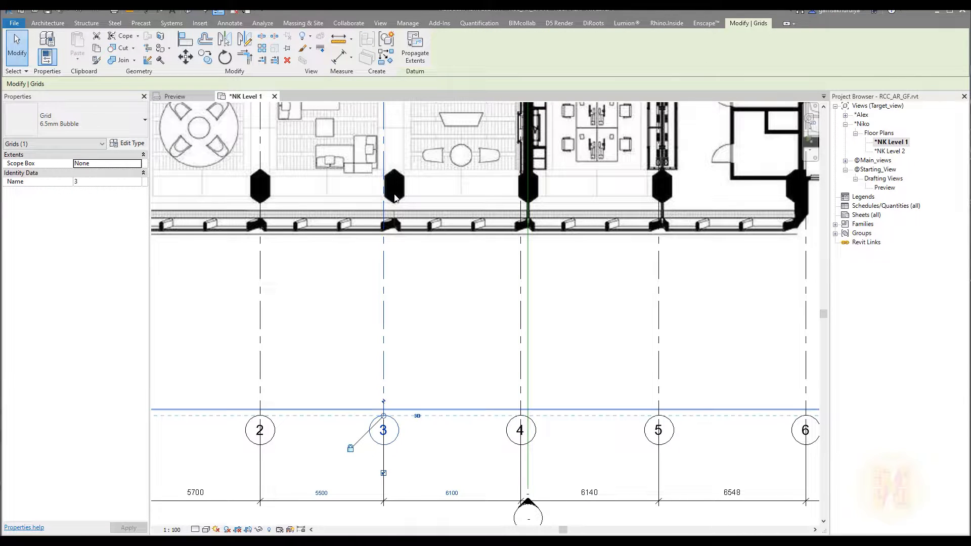
click(321, 492)
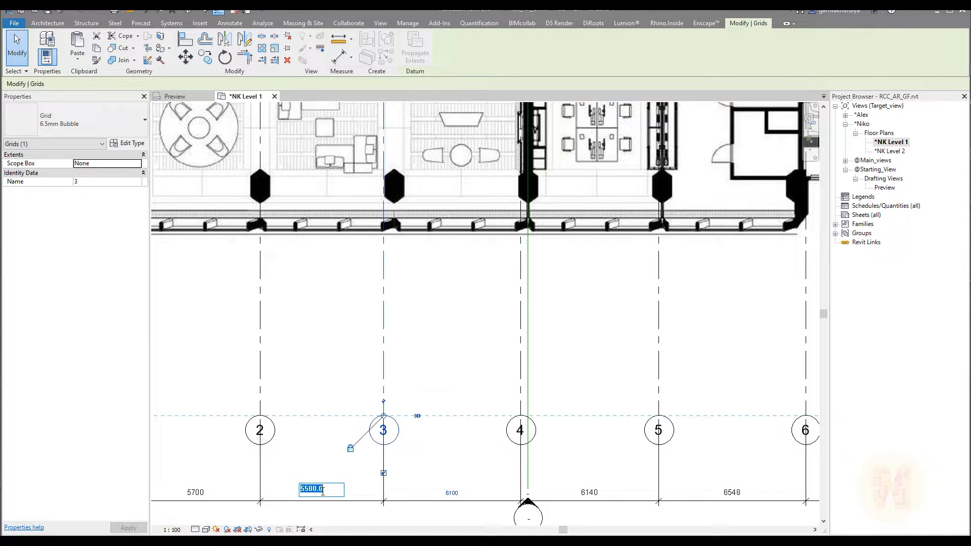
text(6000)
key(Return)
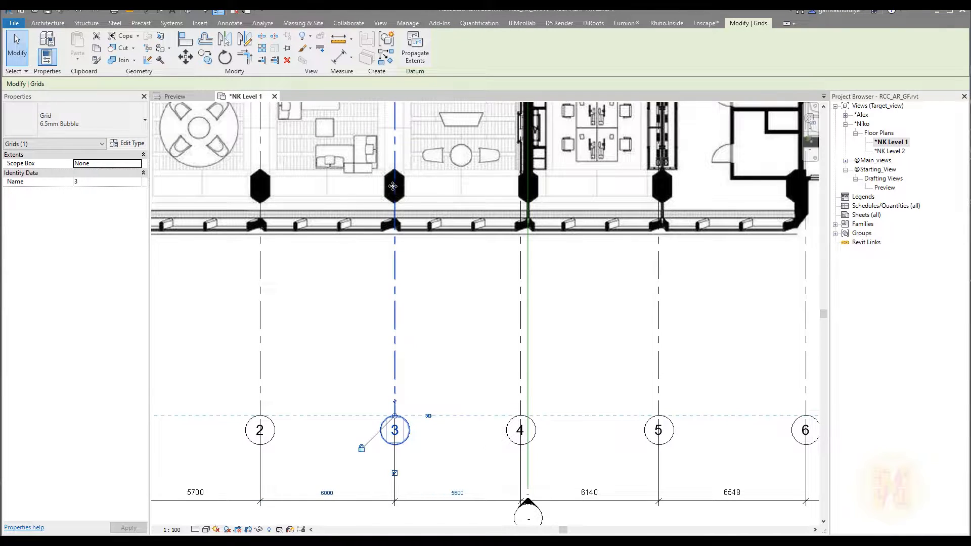
Set the spacing between grids 3 and 4 to 6000 mm by moving grid 4
middle_drag(547, 443, 441, 425)
key(Escape)
click(415, 354)
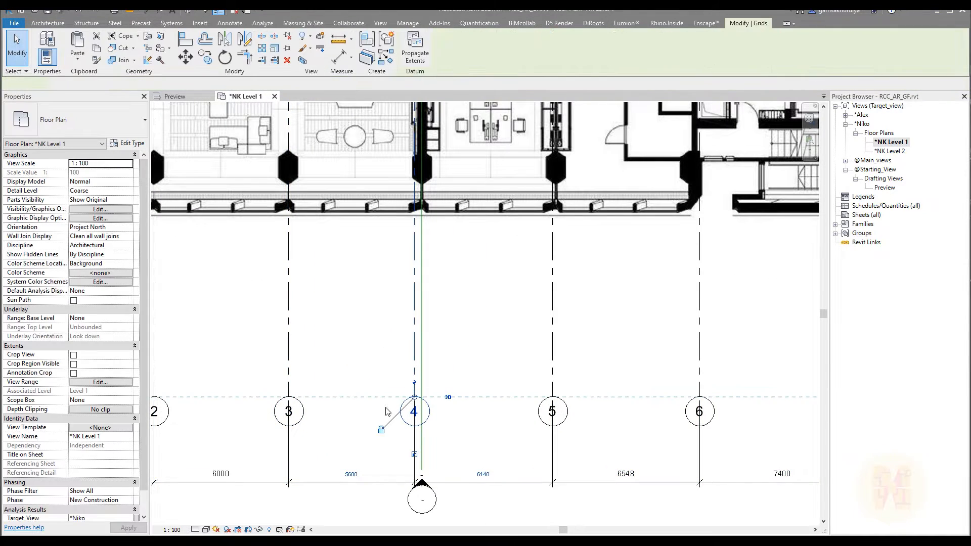
click(351, 475)
text(6000)
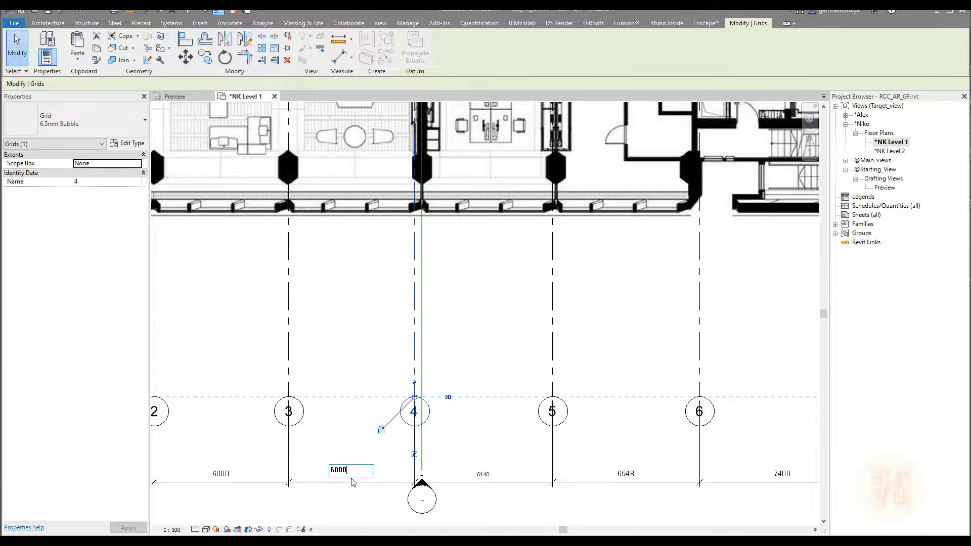
key(Return)
Set the spacing between grids 4 and 5 to 6000 mm by moving grid 5
middle_drag(575, 445, 393, 428)
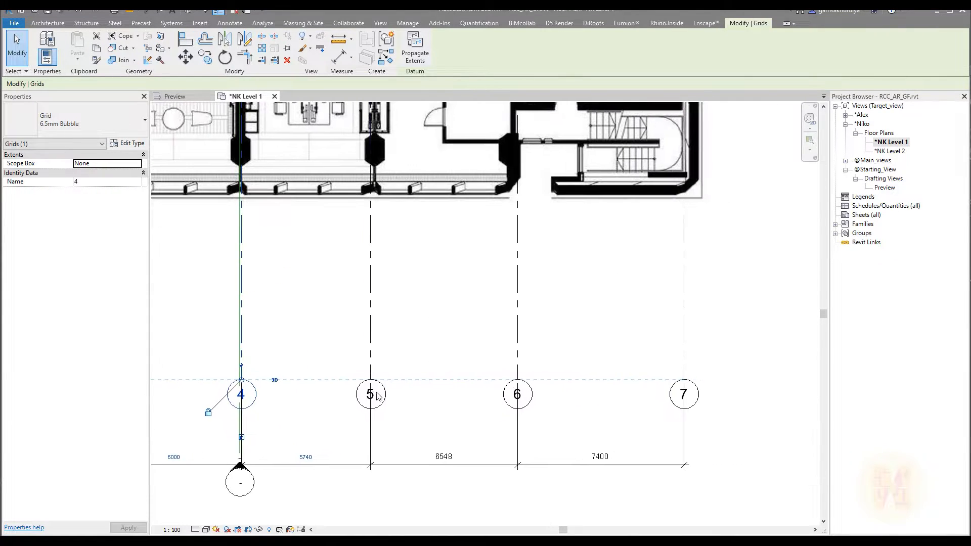
click(369, 339)
click(306, 456)
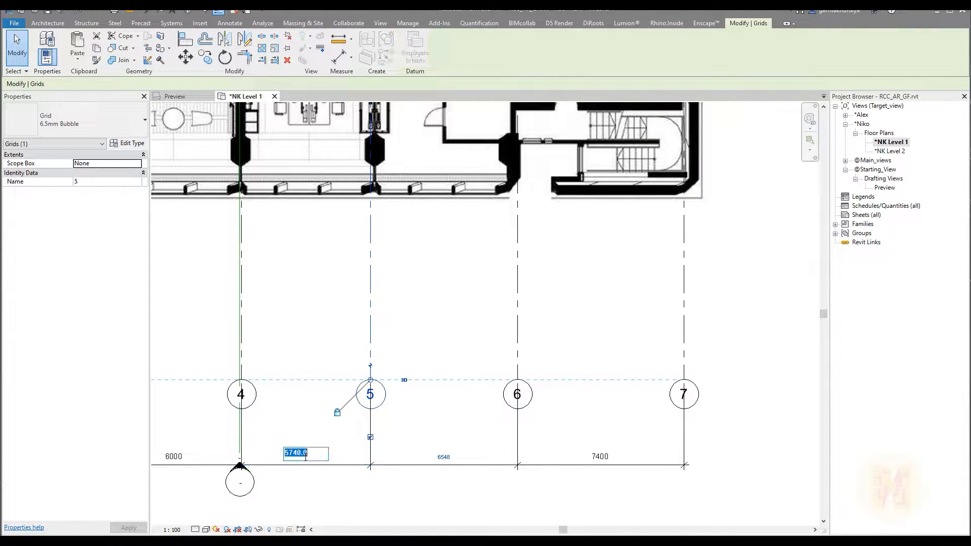
text(6000)
key(Return)
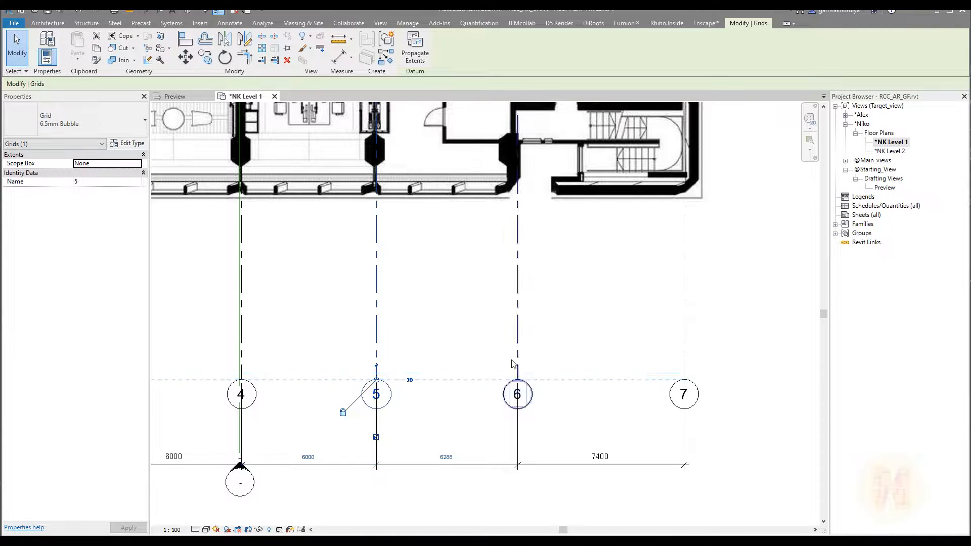
Set the spacing between grids 5 and 6 to 6000 mm by moving grid 6
middle_drag(512, 364, 404, 352)
click(411, 287)
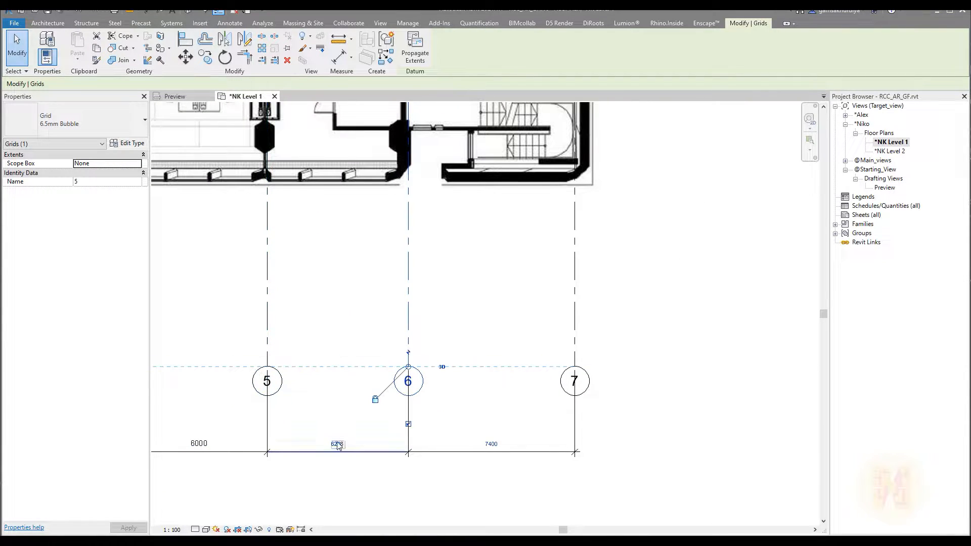
click(337, 443)
text(600)
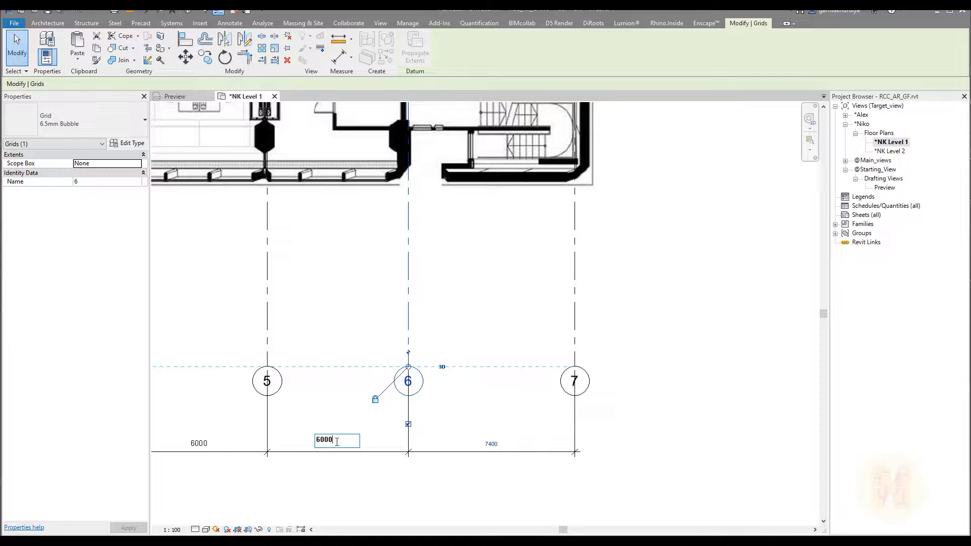
text(0)
key(Return)
middle_drag(497, 391, 460, 479)
key(Escape)
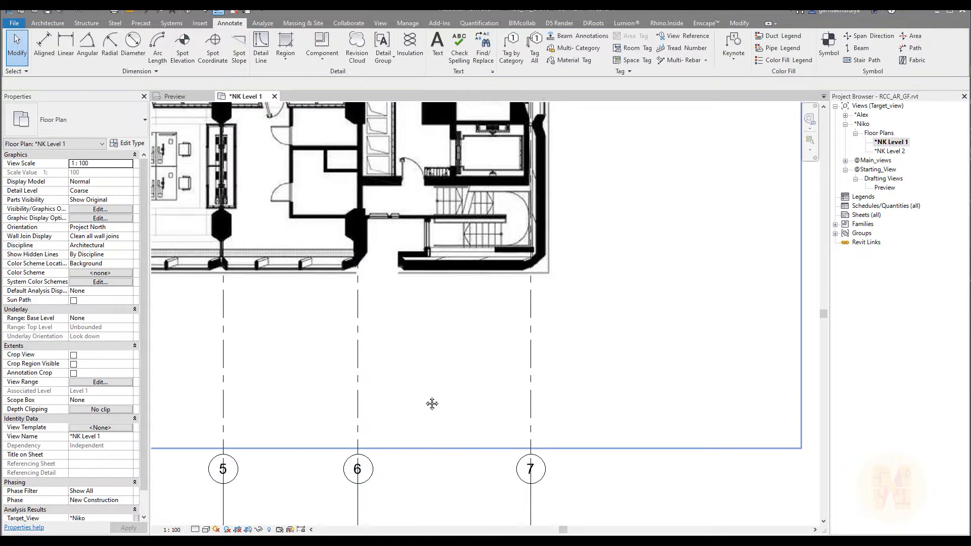
Set the spacing between grids 6 and 7 to 7500 mm by moving grid 7, checking it against the columns
middle_drag(432, 403, 413, 306)
click(512, 303)
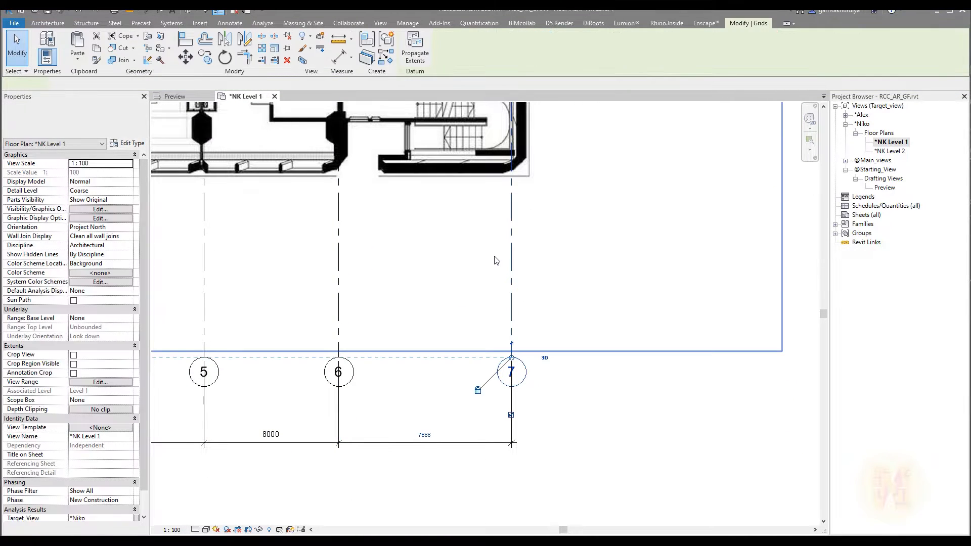
middle_drag(536, 122, 500, 320)
middle_drag(496, 150, 471, 340)
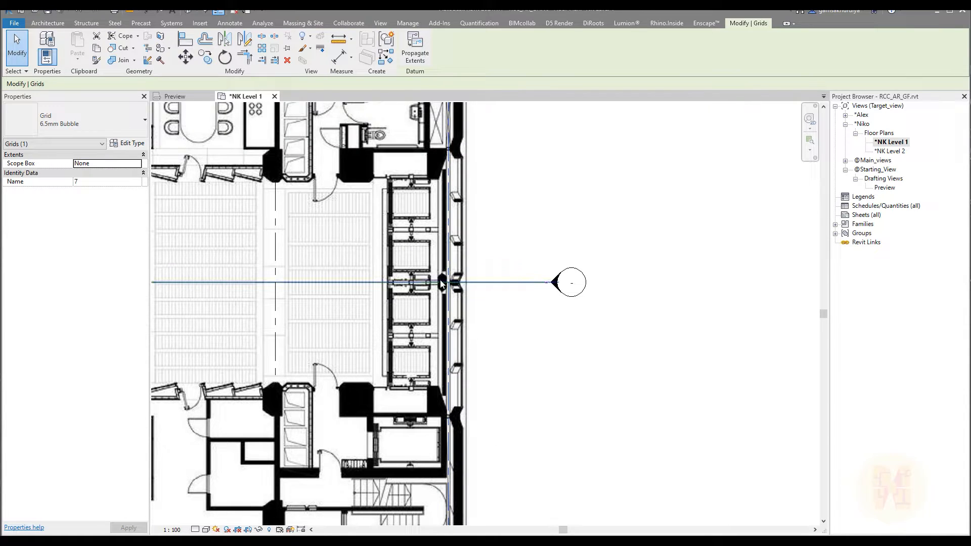
middle_drag(502, 284, 485, 137)
middle_drag(485, 431, 531, 241)
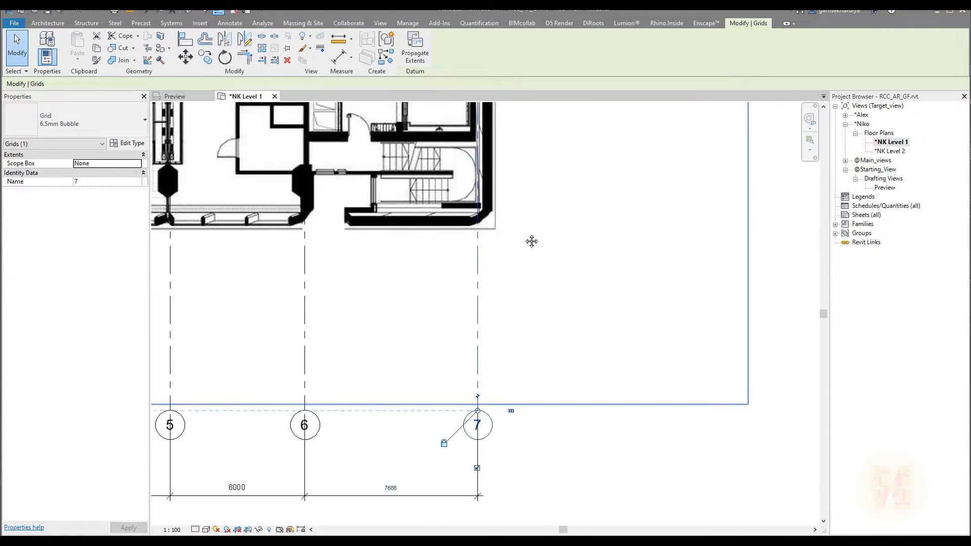
click(391, 489)
text(7500)
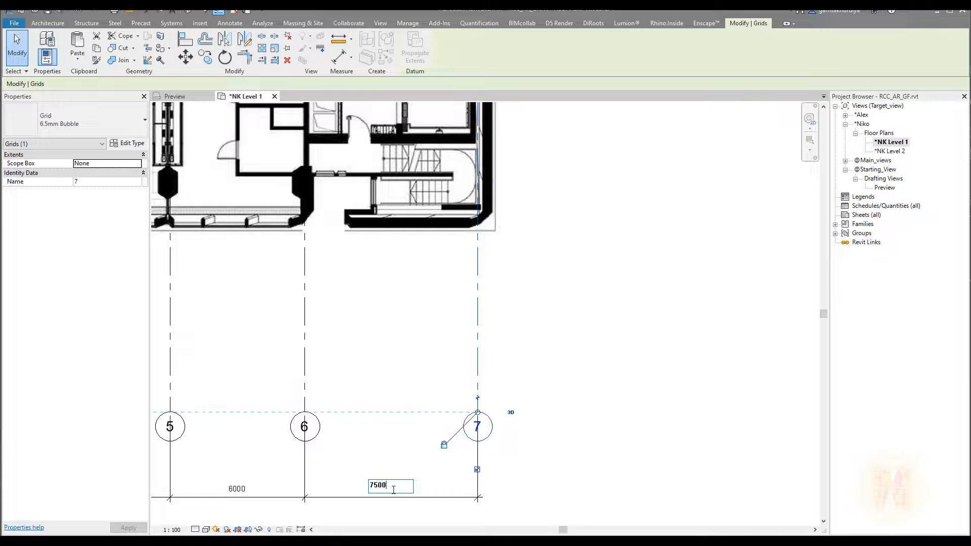
key(Return)
middle_drag(518, 205, 498, 402)
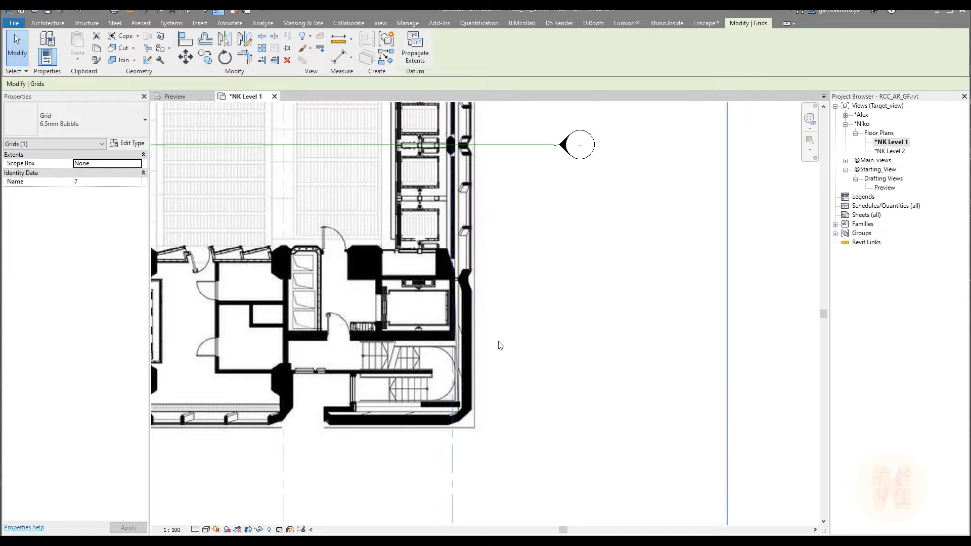
middle_drag(483, 333, 511, 115)
middle_drag(549, 318, 548, 254)
key(Escape)
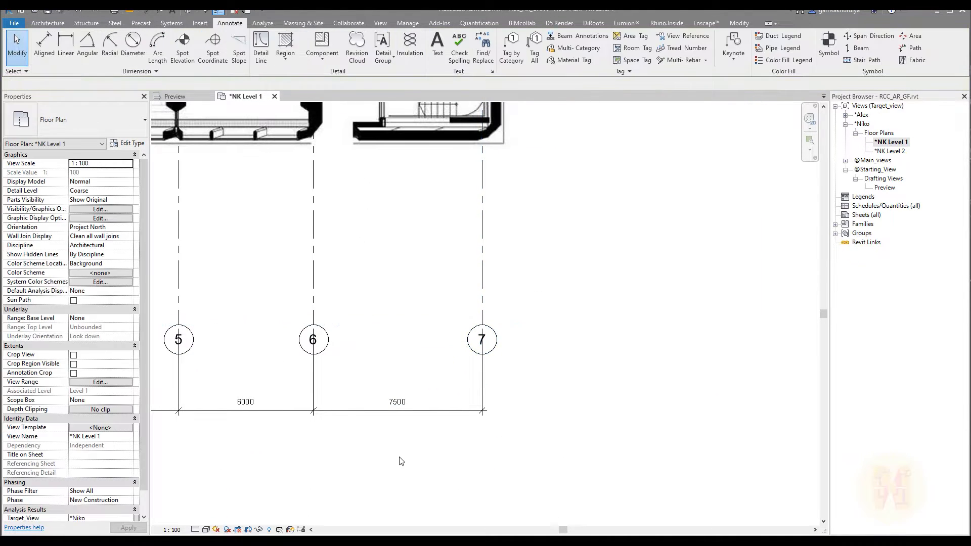
Move the grid dimension string up so it sits just above the grid bubbles, below the plan
scroll(399, 460, down, 3)
middle_drag(249, 465, 416, 455)
scroll(411, 439, up, 3)
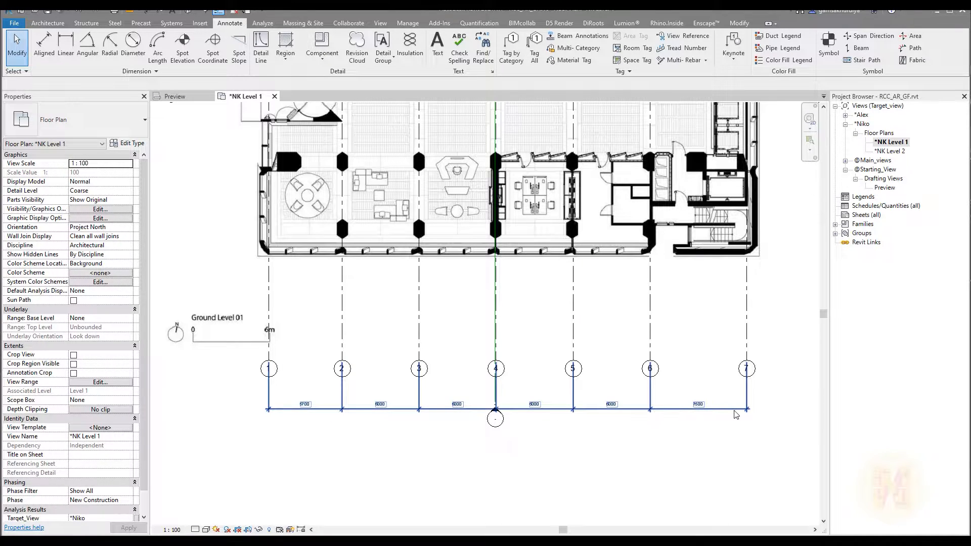
click(431, 411)
drag(432, 411, 405, 344)
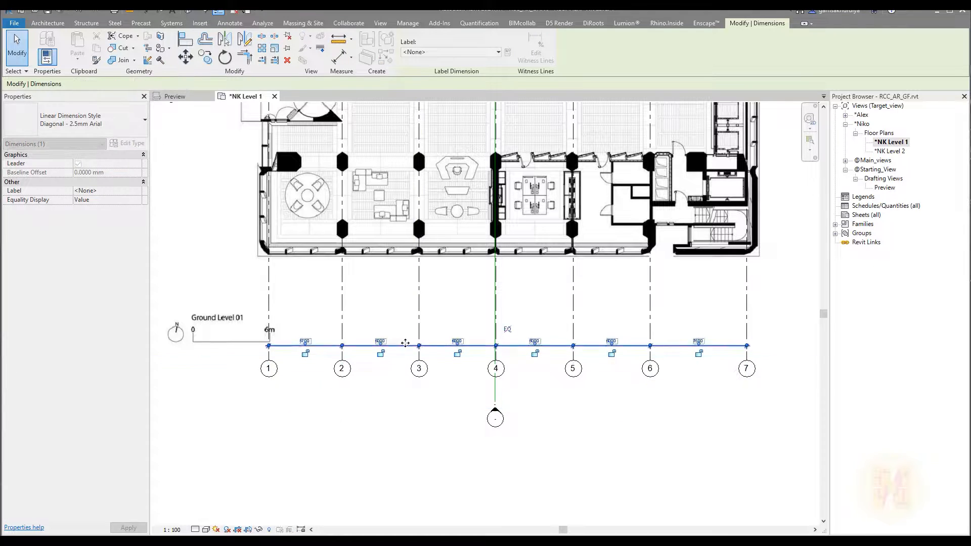
key(Escape)
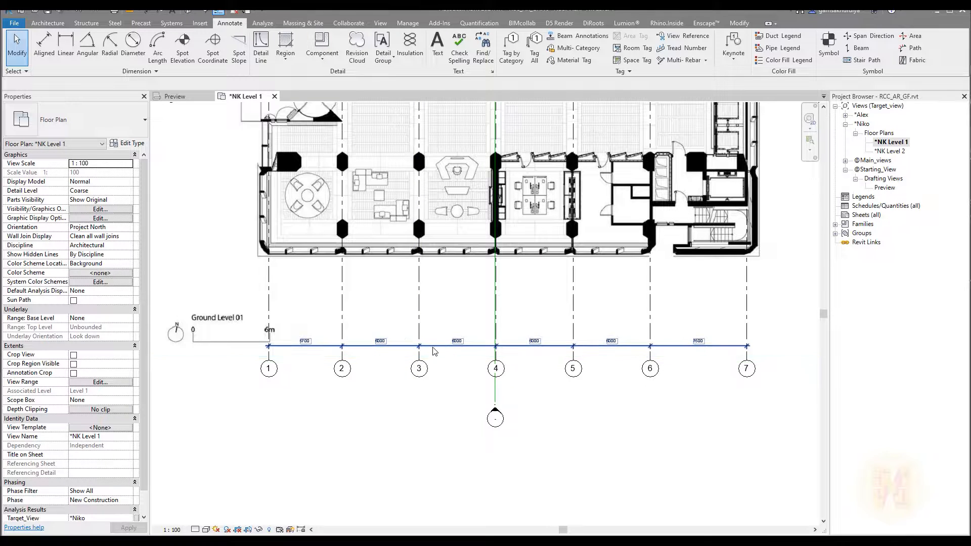
click(420, 309)
middle_drag(423, 312, 440, 411)
scroll(434, 404, down, 1)
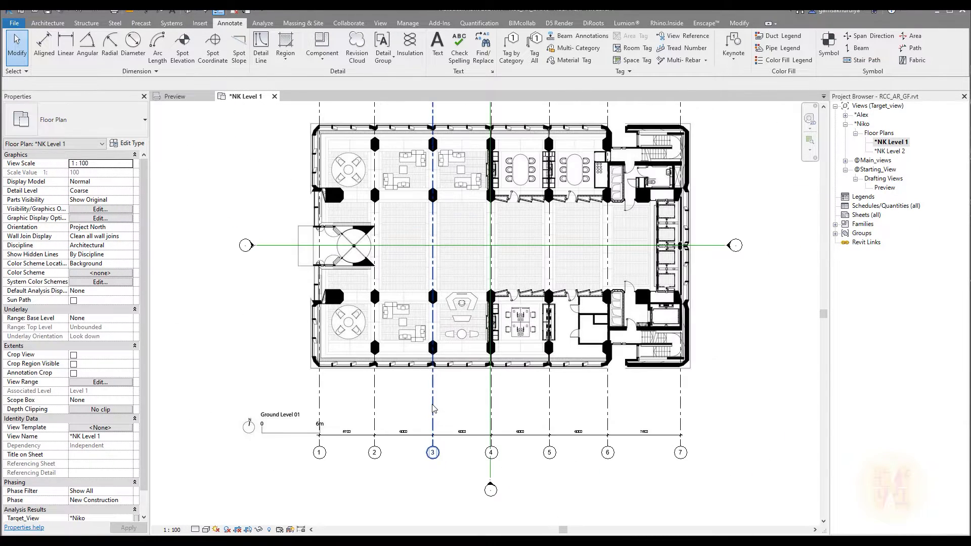
middle_drag(383, 368, 383, 403)
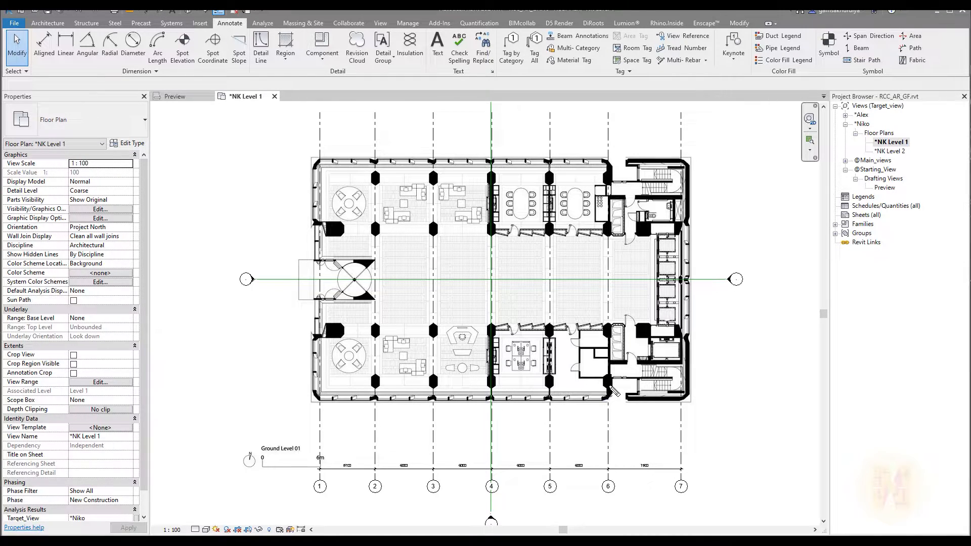
drag(609, 385, 223, 368)
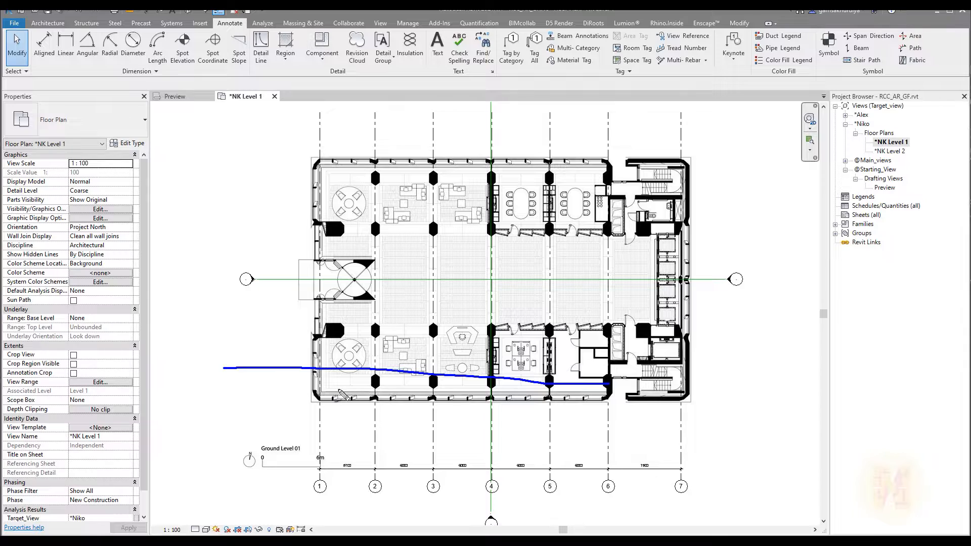
drag(600, 338, 302, 333)
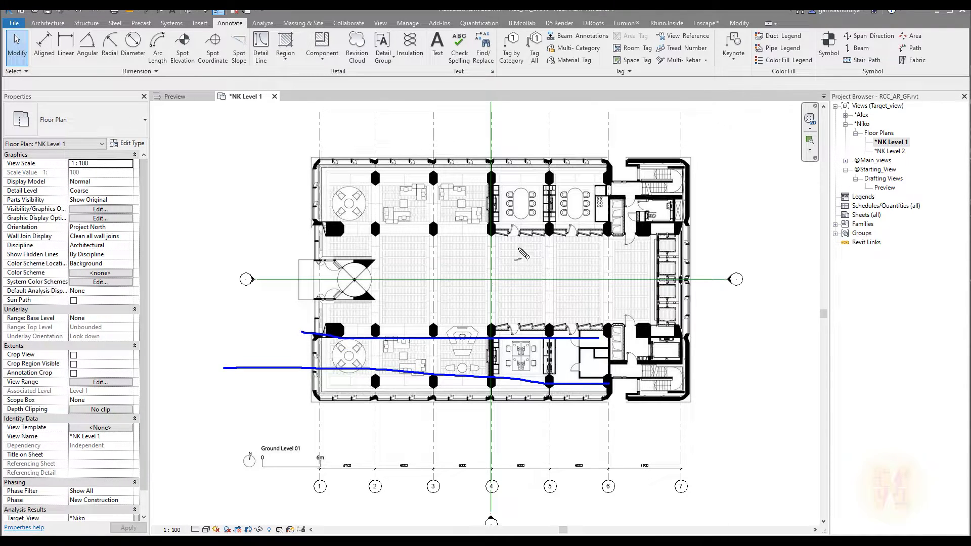
drag(544, 229, 278, 226)
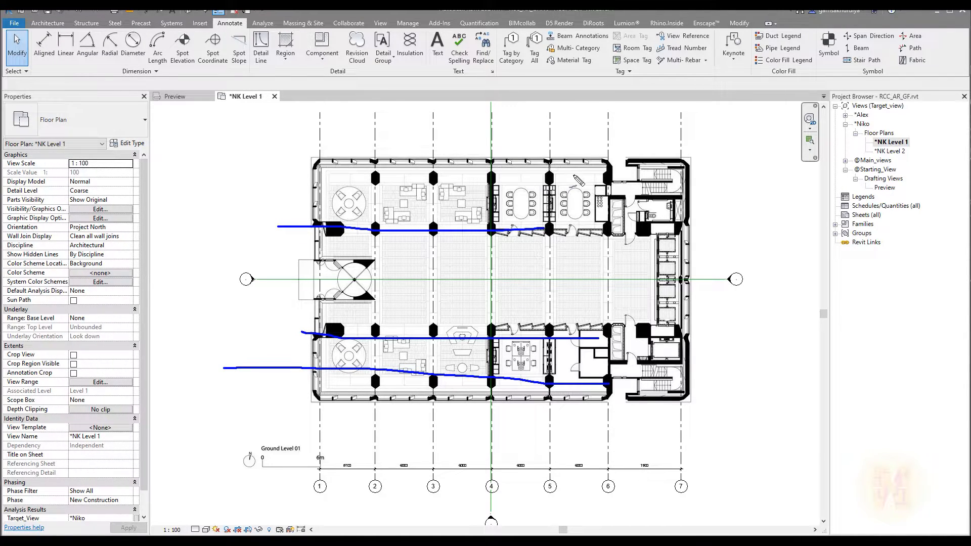
drag(572, 176, 264, 183)
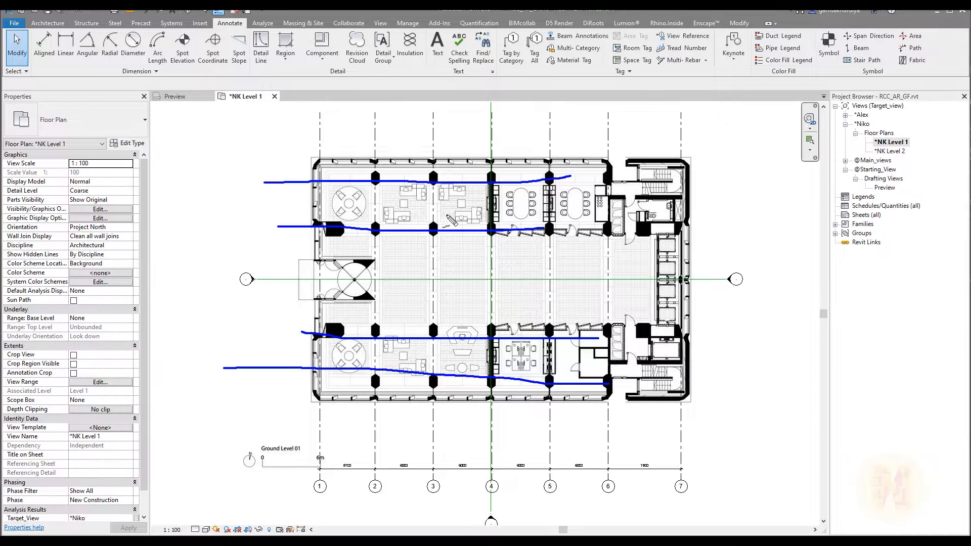
drag(680, 279, 696, 279)
mouse_move(327, 241)
mouse_down()
mouse_move(632, 246)
mouse_move(637, 319)
mouse_move(312, 316)
mouse_move(311, 244)
mouse_move(342, 239)
mouse_up()
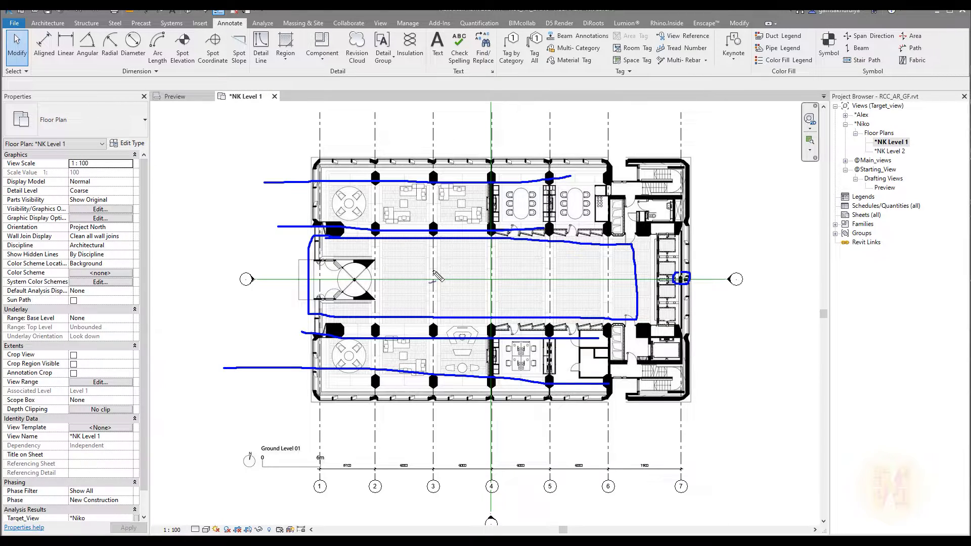
mouse_move(688, 264)
mouse_down()
mouse_move(689, 292)
mouse_move(689, 267)
mouse_up()
mouse_move(221, 359)
mouse_down()
mouse_move(238, 367)
mouse_move(225, 348)
mouse_move(229, 206)
mouse_up()
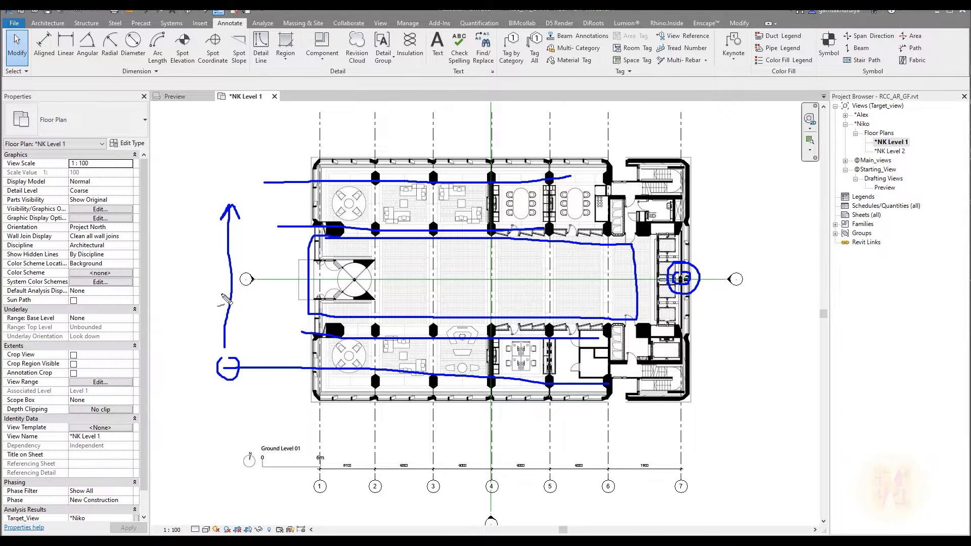
mouse_move(322, 475)
mouse_down()
mouse_move(306, 492)
mouse_move(330, 485)
mouse_move(324, 468)
mouse_up()
mouse_move(203, 373)
mouse_down()
mouse_move(198, 360)
mouse_move(188, 374)
mouse_move(205, 377)
mouse_up()
key(e)
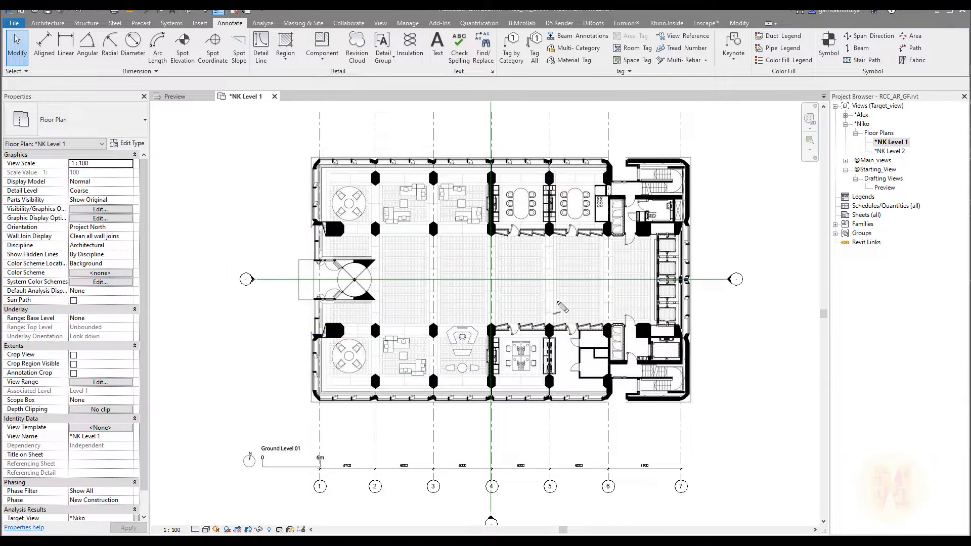
Dismiss the save reminder and draw a horizontal grid through the lowest column row, from beyond the plan's east side to beyond its west side
click(48, 23)
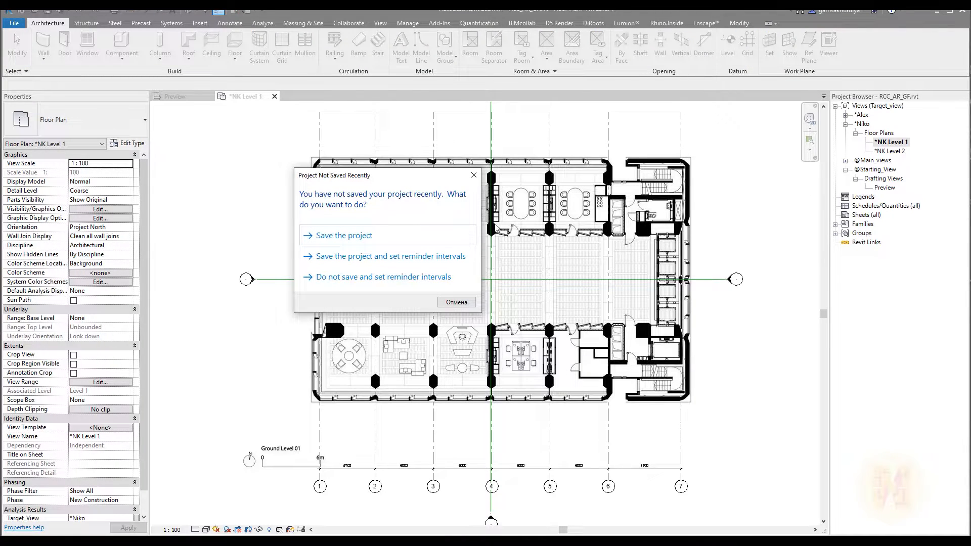
click(474, 175)
key(g)
key(r)
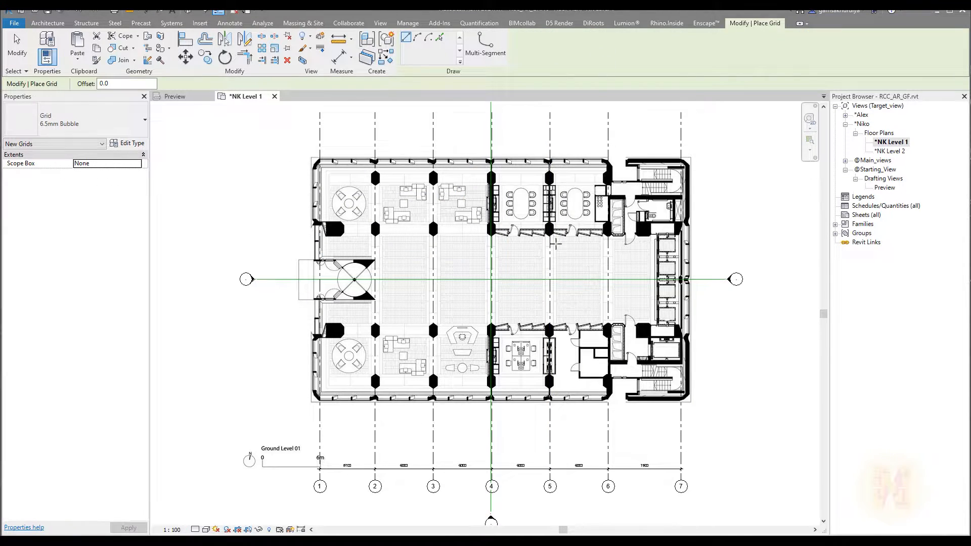
scroll(491, 381, up, 3)
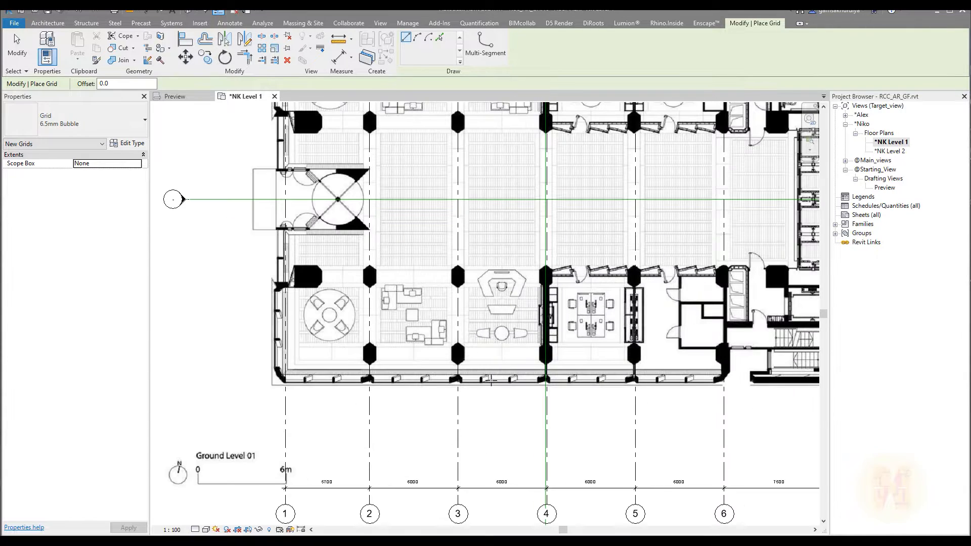
middle_drag(641, 365, 413, 357)
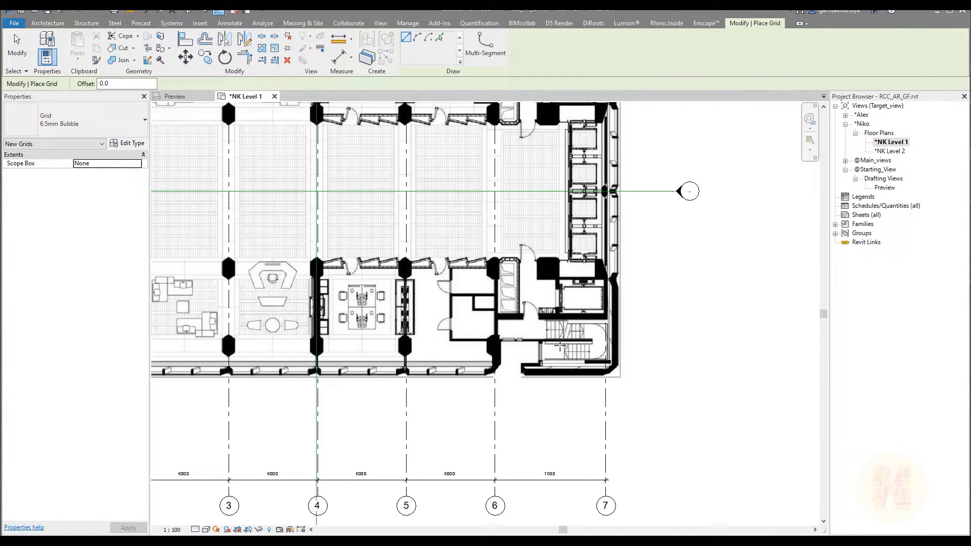
click(647, 348)
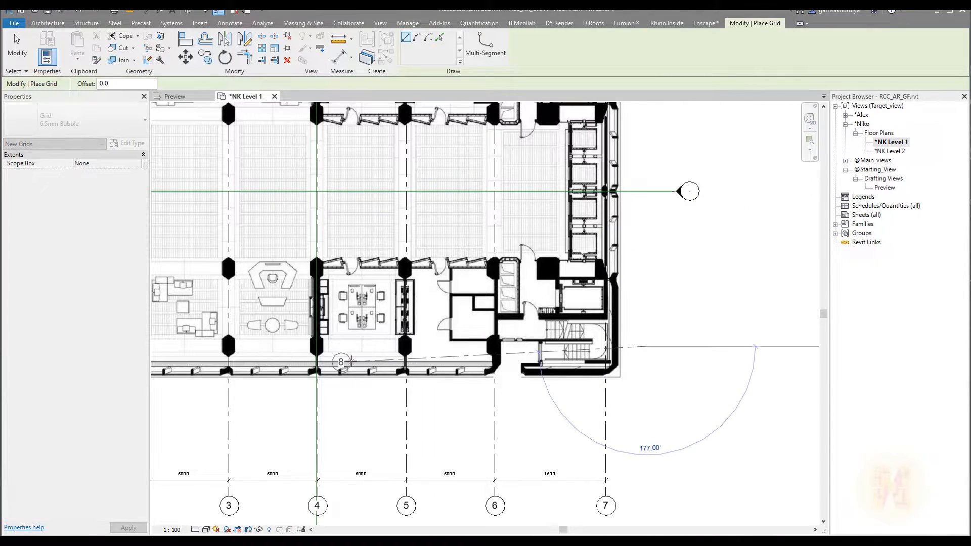
middle_drag(352, 362, 759, 357)
click(358, 341)
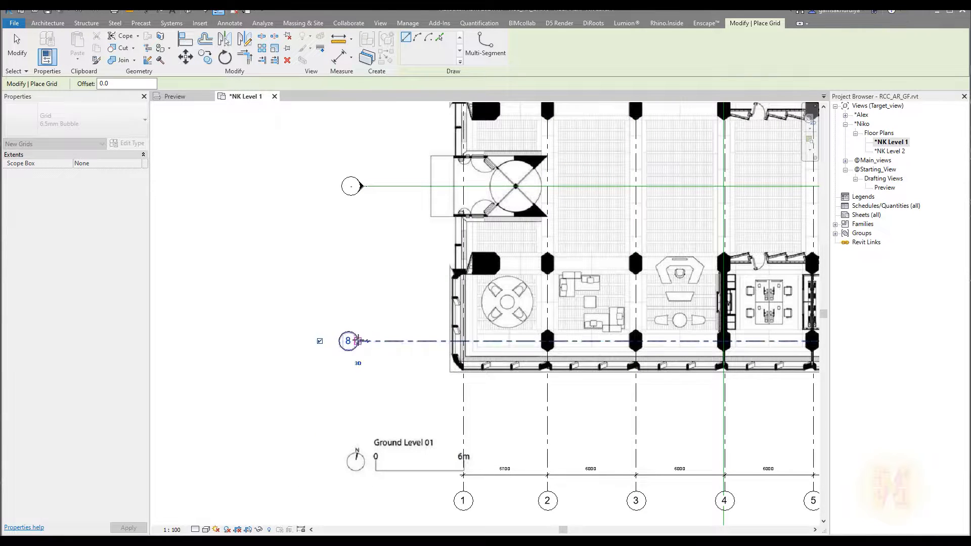
key(Escape)
key(Escape)
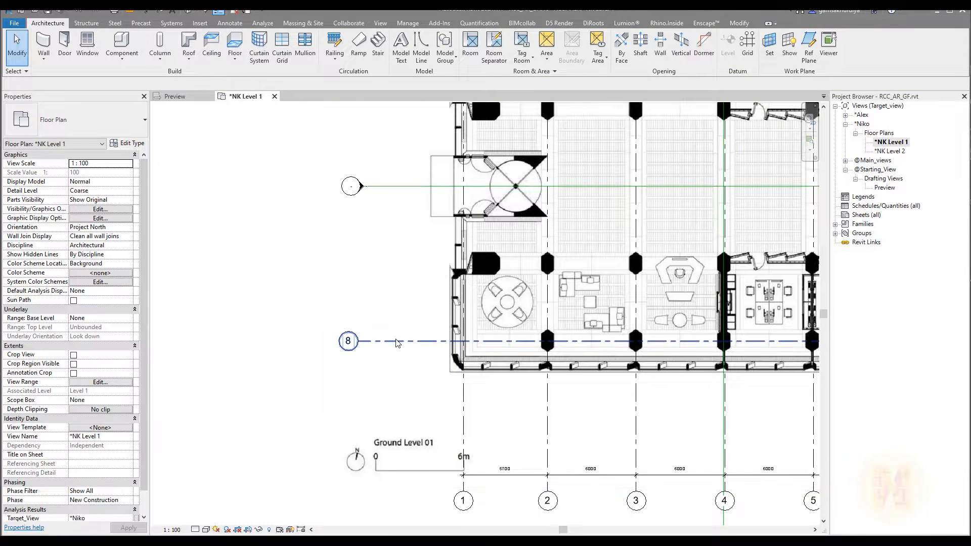
Rename the new horizontal grid as A
click(394, 341)
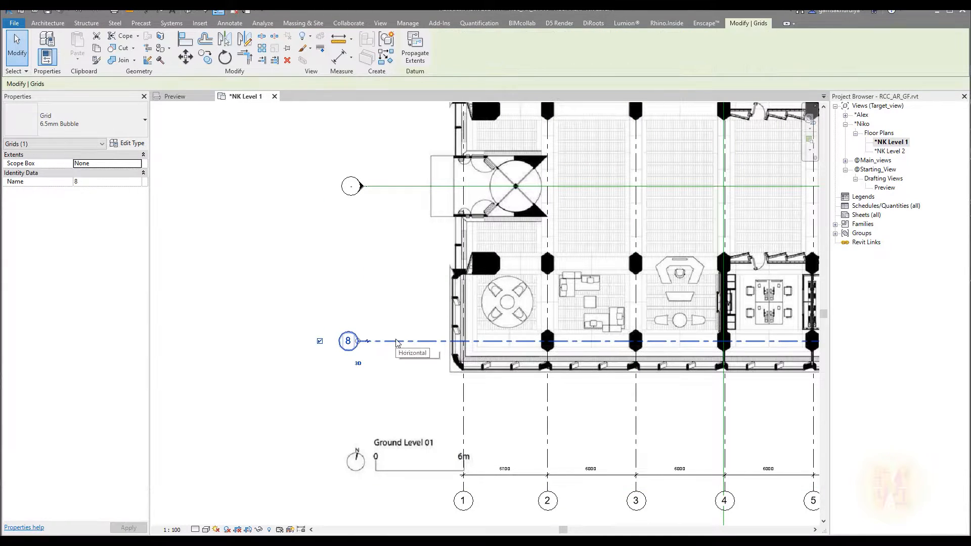
click(96, 182)
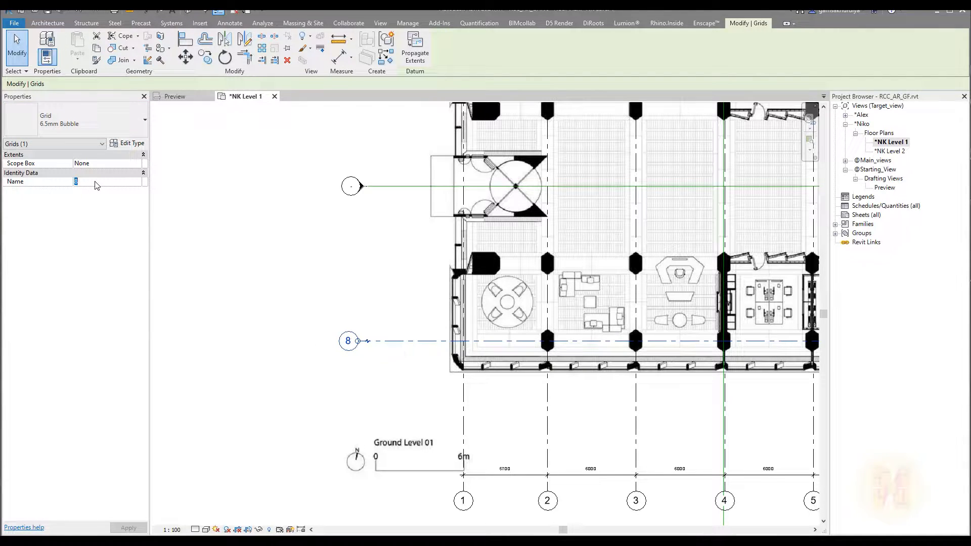
text(A)
key(Return)
click(210, 235)
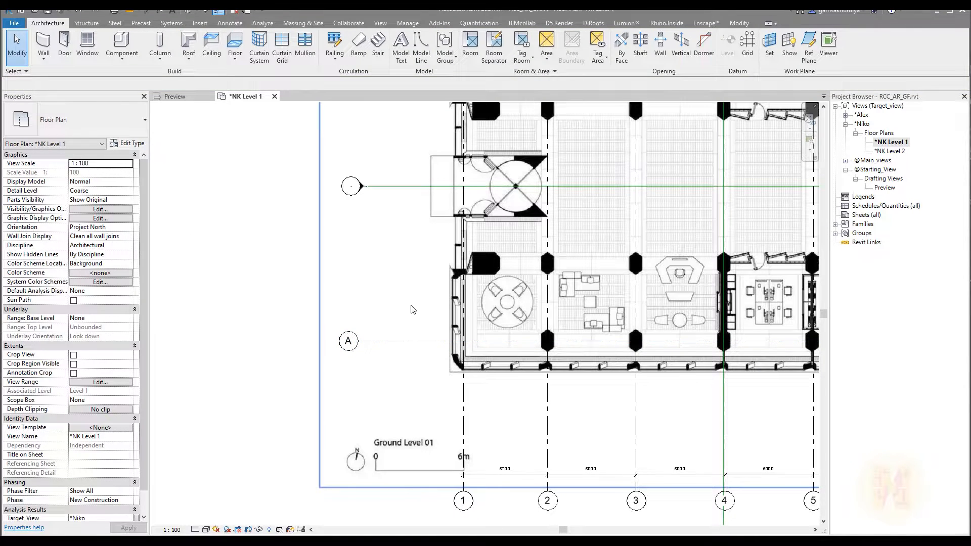
Copy grid A upward about 5200 mm onto the second column row, with multiple copies enabled
click(402, 343)
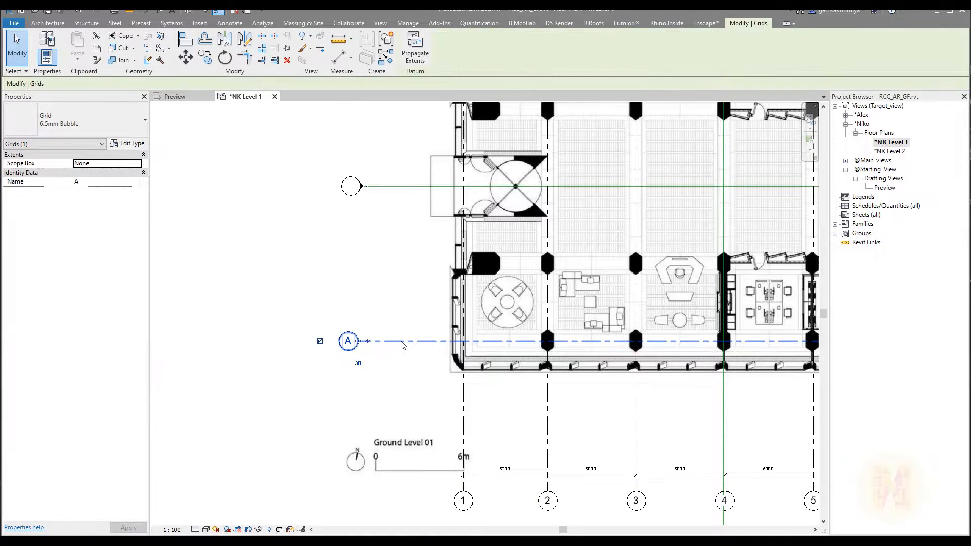
click(206, 64)
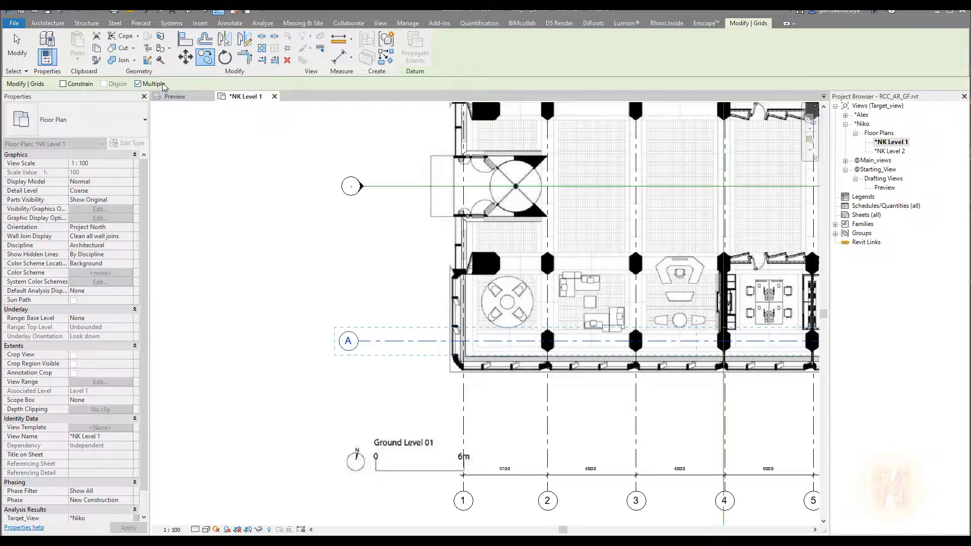
click(400, 342)
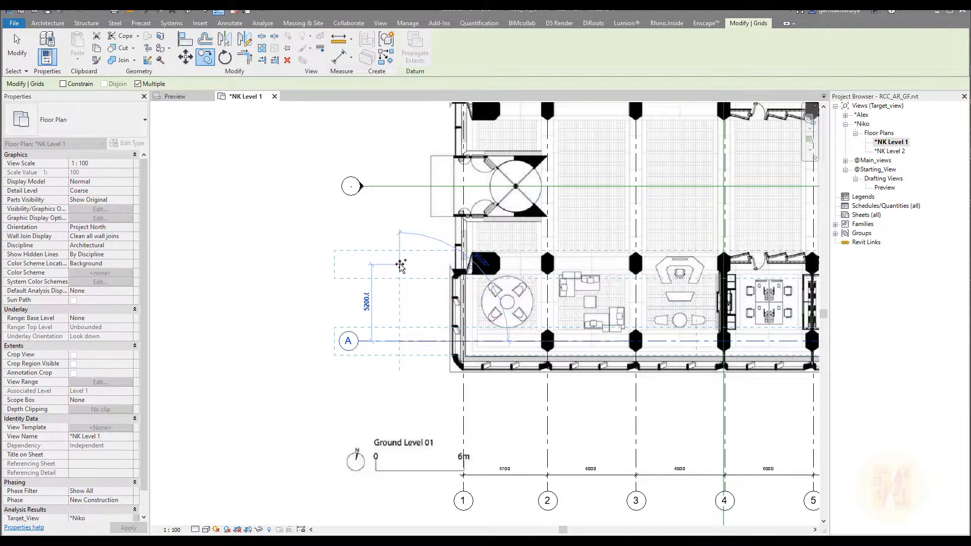
click(400, 264)
Place three more grid copies: about 6200 mm higher near the entrance axis, on the upper inner column row, and about 5100 mm above that
scroll(397, 276, up, 4)
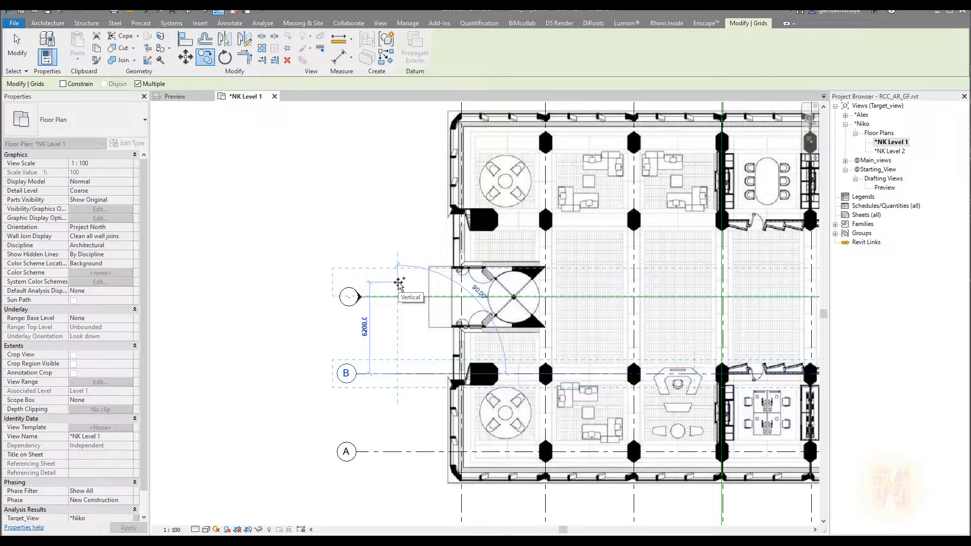
click(399, 284)
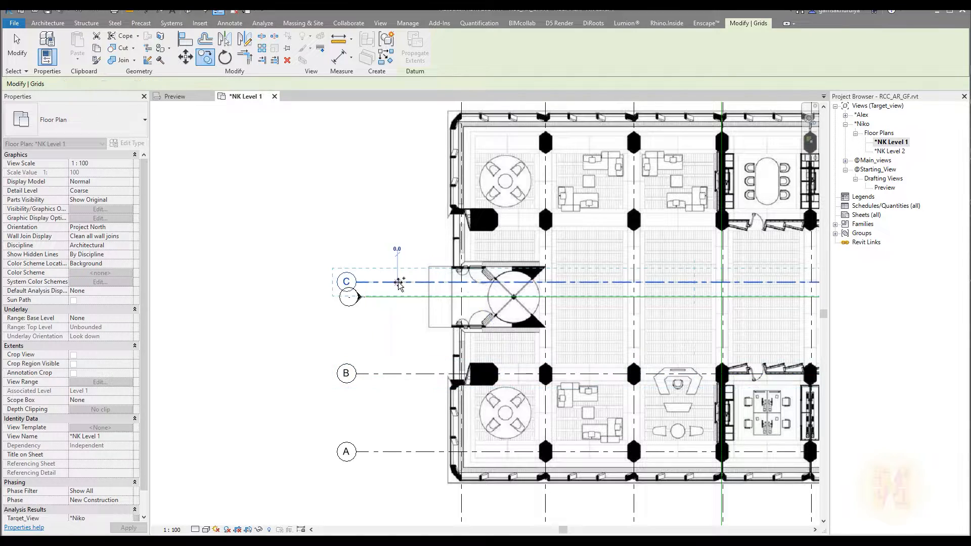
click(400, 219)
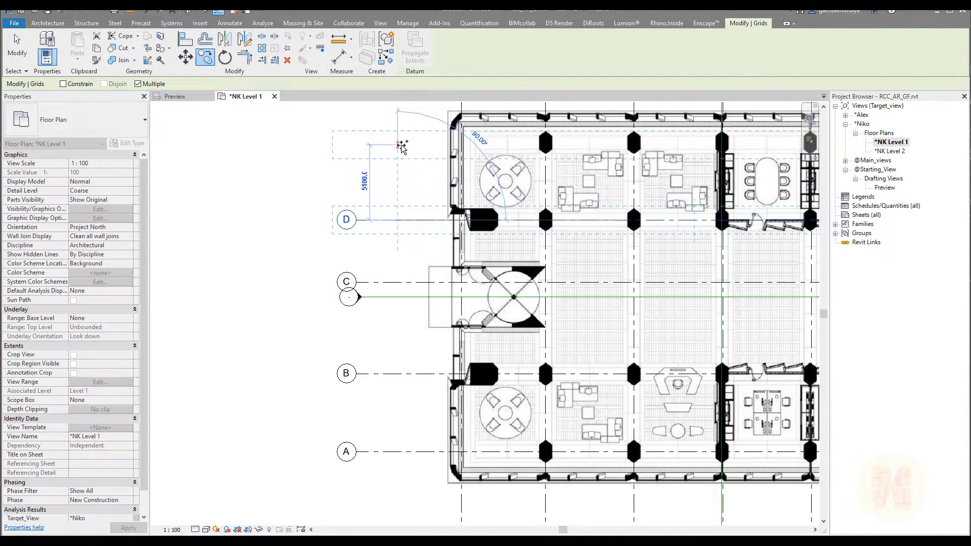
click(401, 146)
key(Escape)
key(Escape)
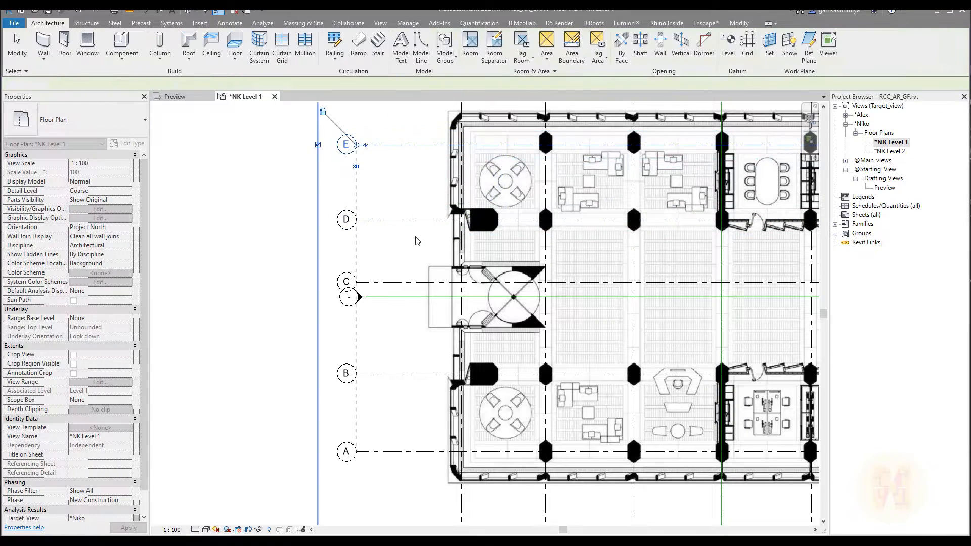
Move grid A slightly upward toward the centreline of the lowest column row
scroll(440, 345, down, 2)
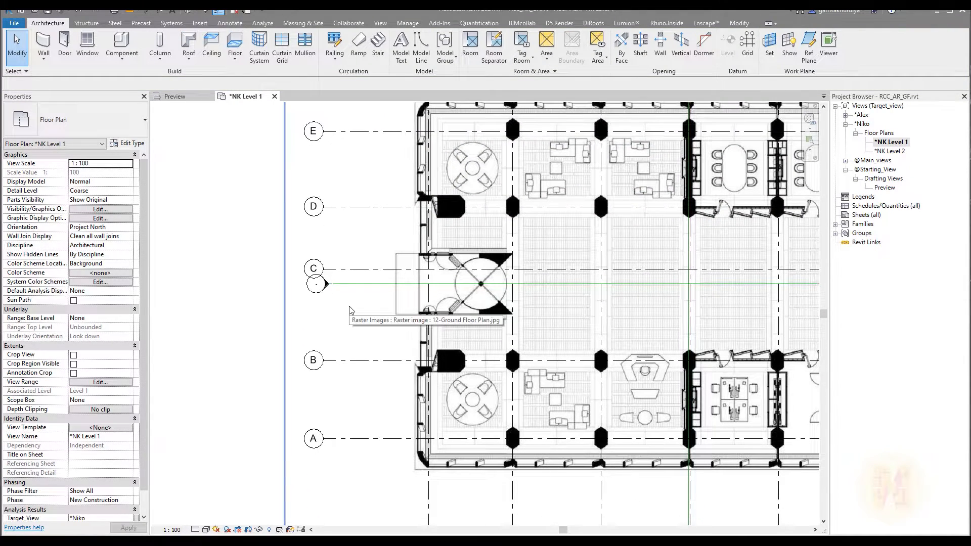
scroll(448, 341, down, 1)
middle_drag(447, 342, 379, 326)
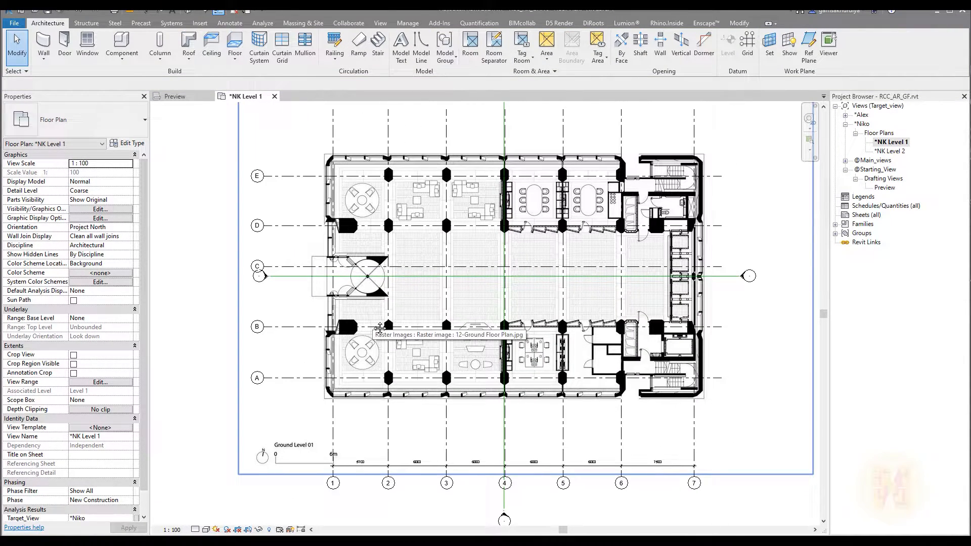
middle_drag(419, 294, 362, 295)
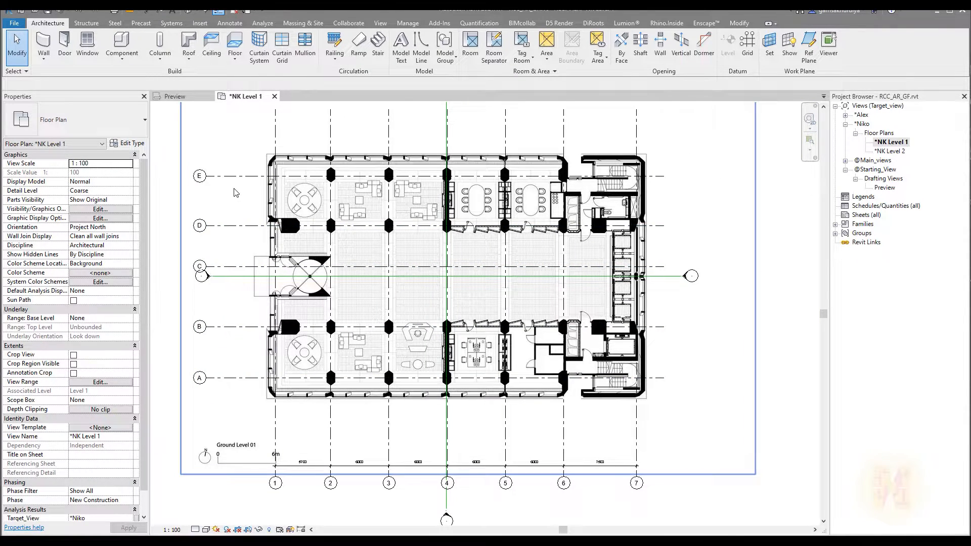
scroll(263, 347, up, 5)
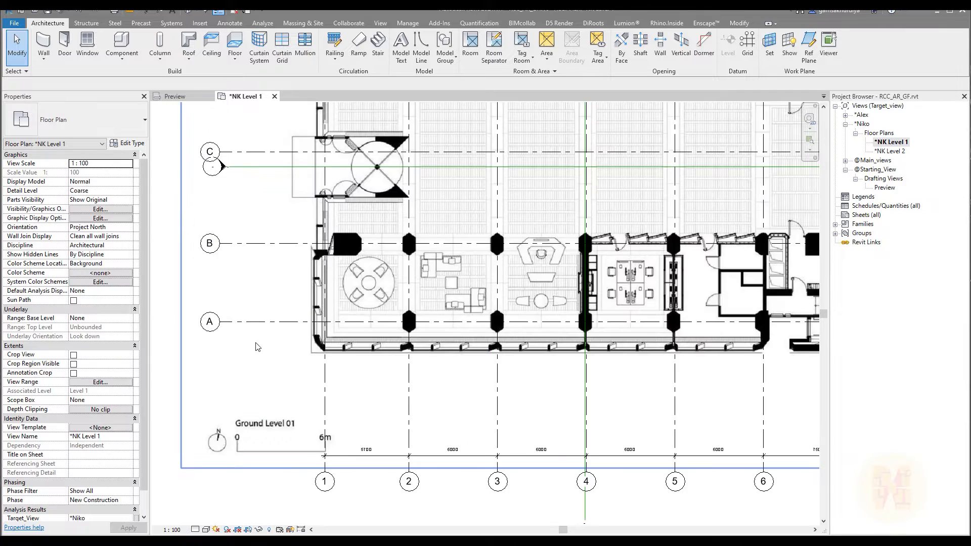
click(260, 329)
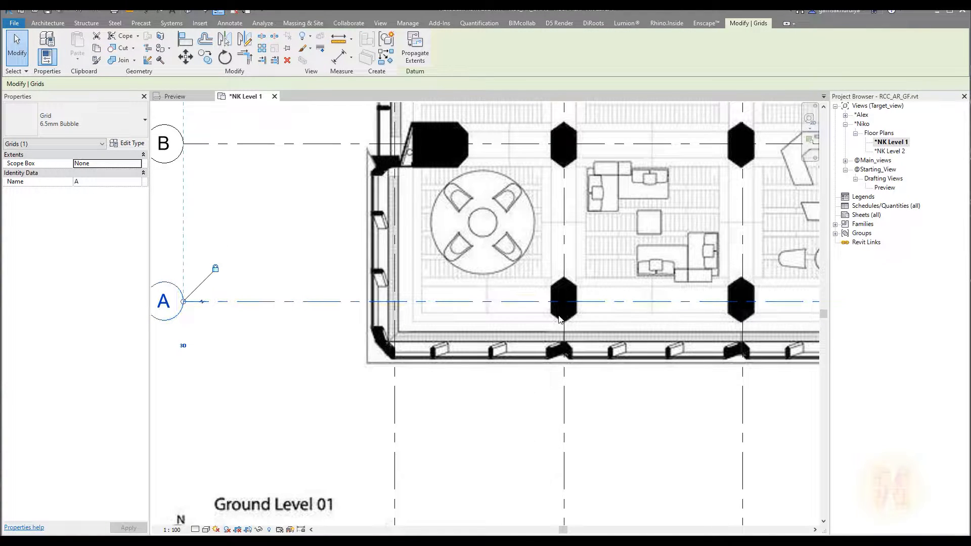
scroll(553, 299, up, 4)
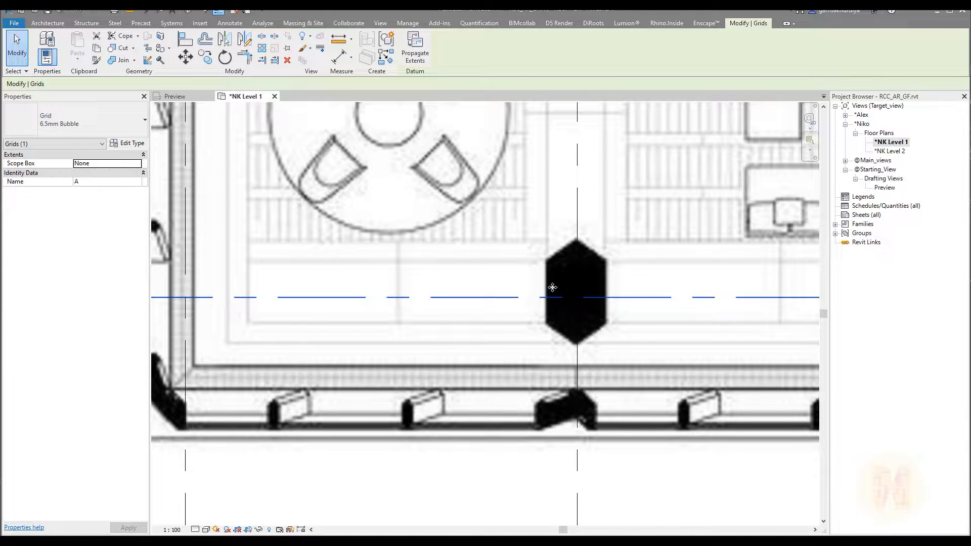
key(Escape)
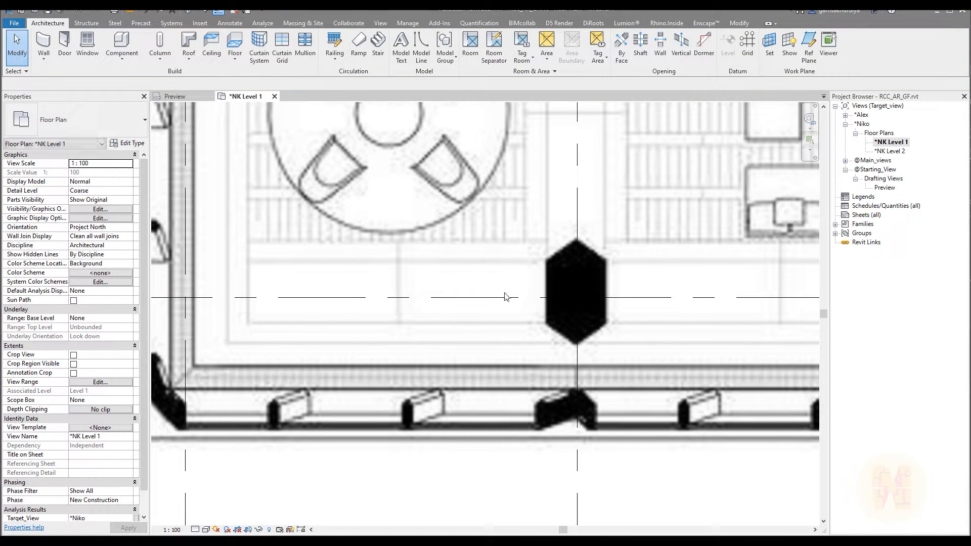
click(505, 298)
scroll(536, 213, up, 2)
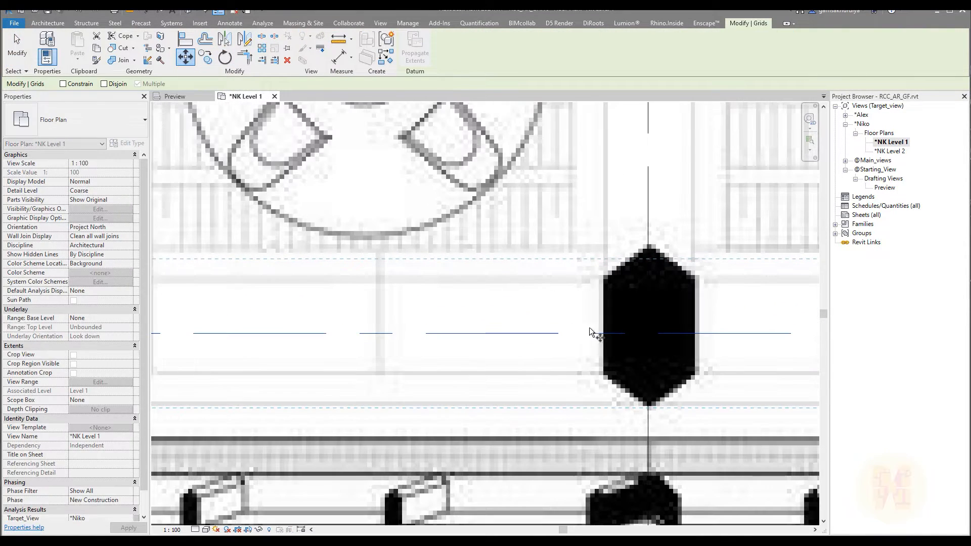
click(620, 318)
click(621, 320)
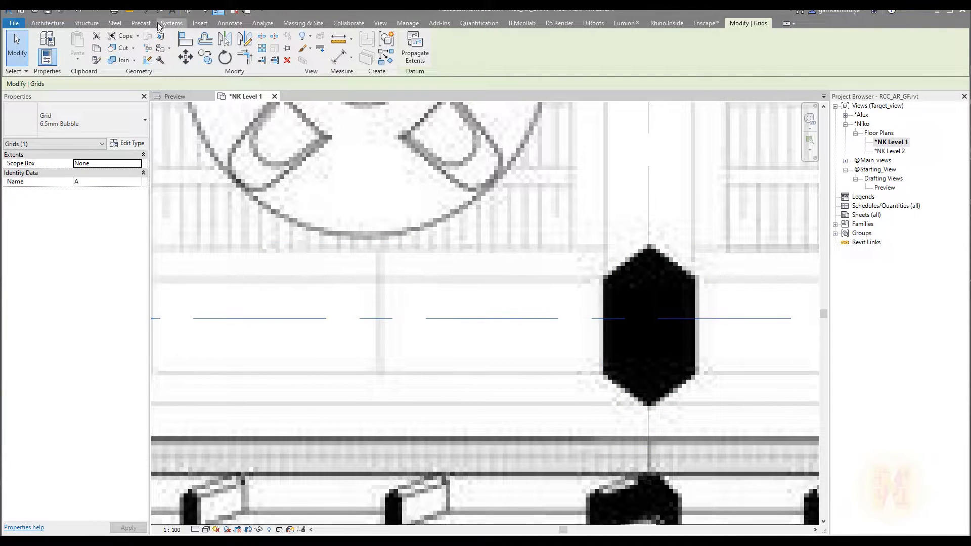
Move grid A a small distance again to centre it on the lowest column row
key(m)
key(v)
scroll(634, 336, up, 2)
click(607, 306)
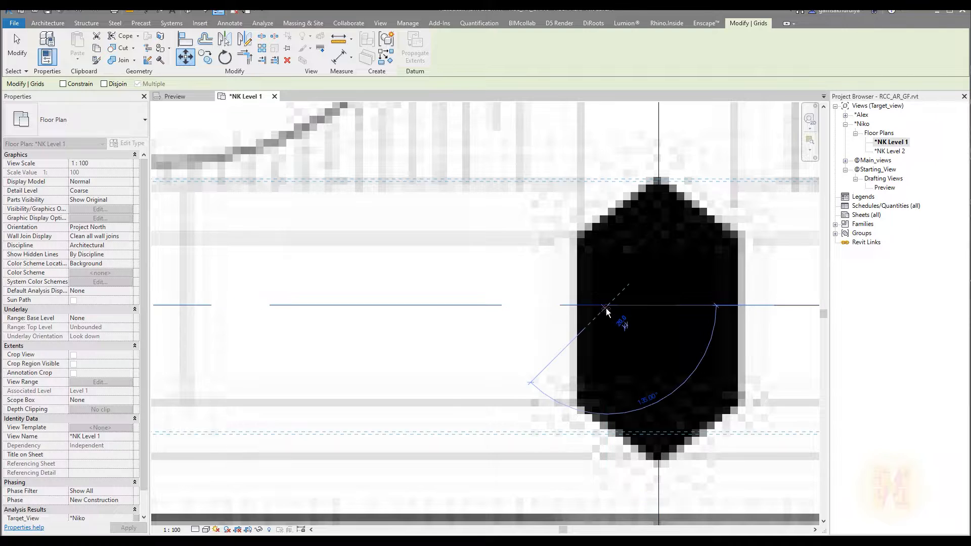
click(635, 306)
scroll(633, 282, down, 3)
scroll(632, 277, down, 3)
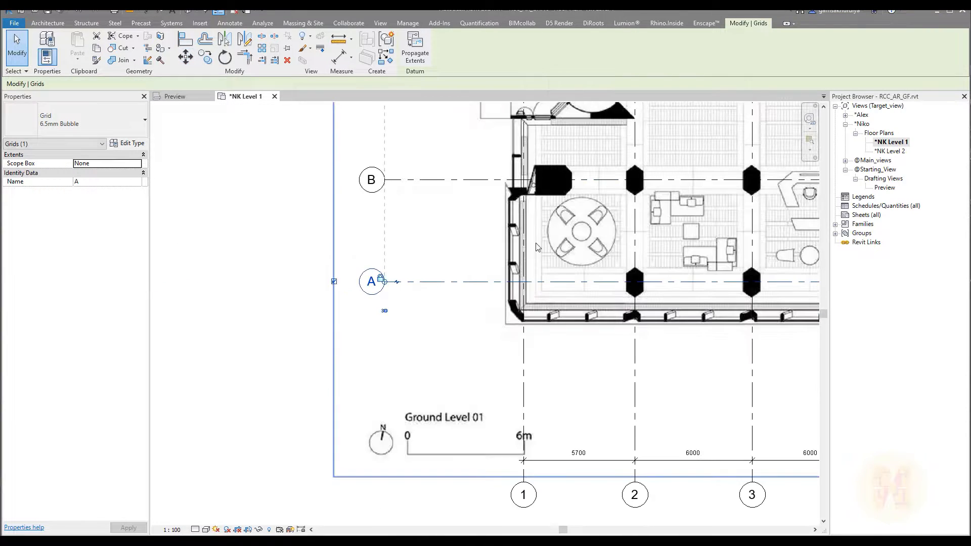
middle_drag(536, 247, 511, 300)
key(Escape)
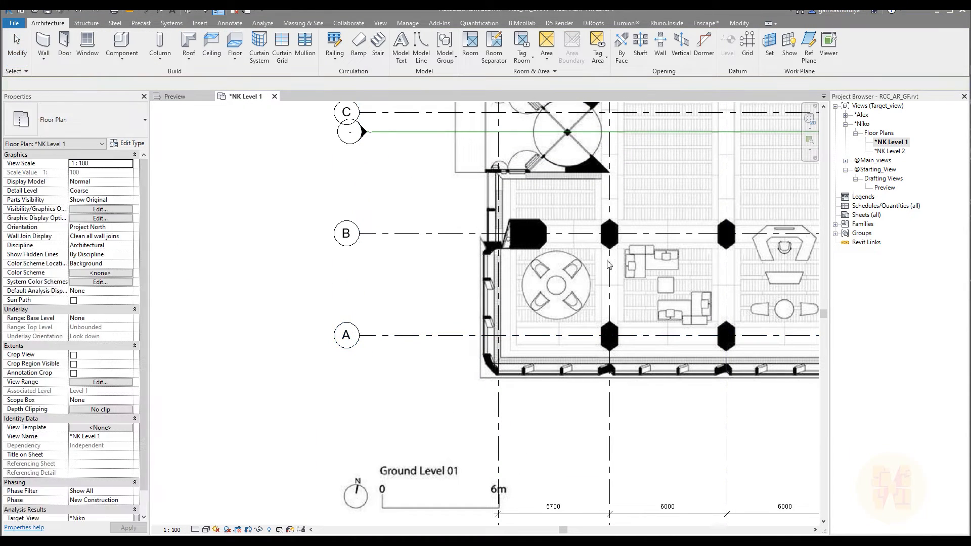
Place a continuous aligned dimension string across grids A to E, outside the grid bubbles on the plan's west side
click(148, 11)
click(410, 234)
click(426, 335)
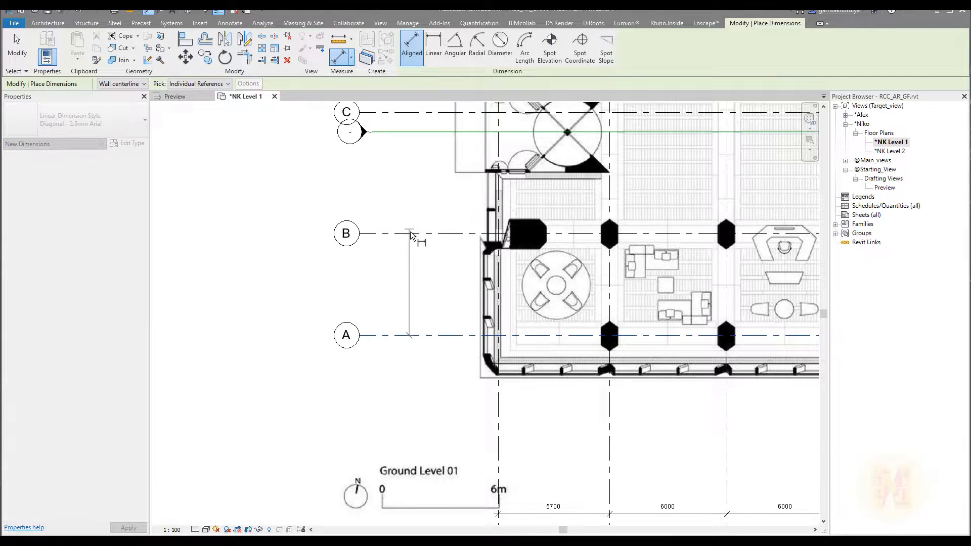
click(411, 112)
middle_drag(407, 135, 410, 368)
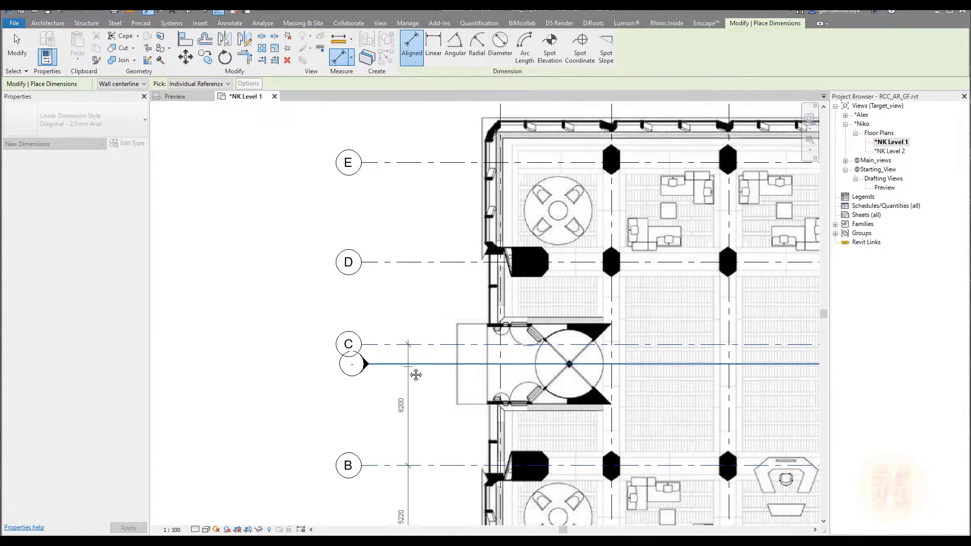
click(408, 262)
click(412, 163)
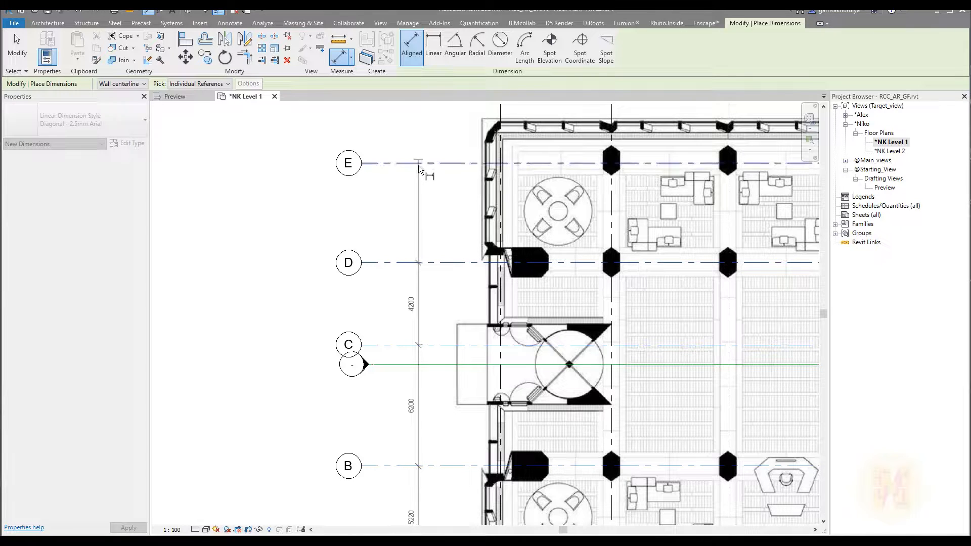
click(260, 170)
middle_drag(363, 284, 411, 146)
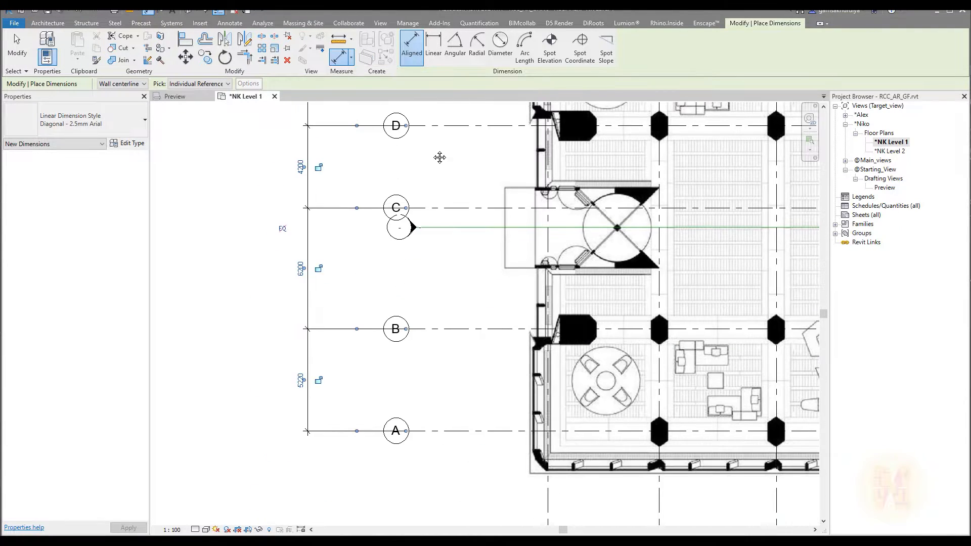
key(Escape)
key(Escape)
Shift grid B by setting its spacing from grid A to 5200 mm
middle_drag(432, 468, 386, 397)
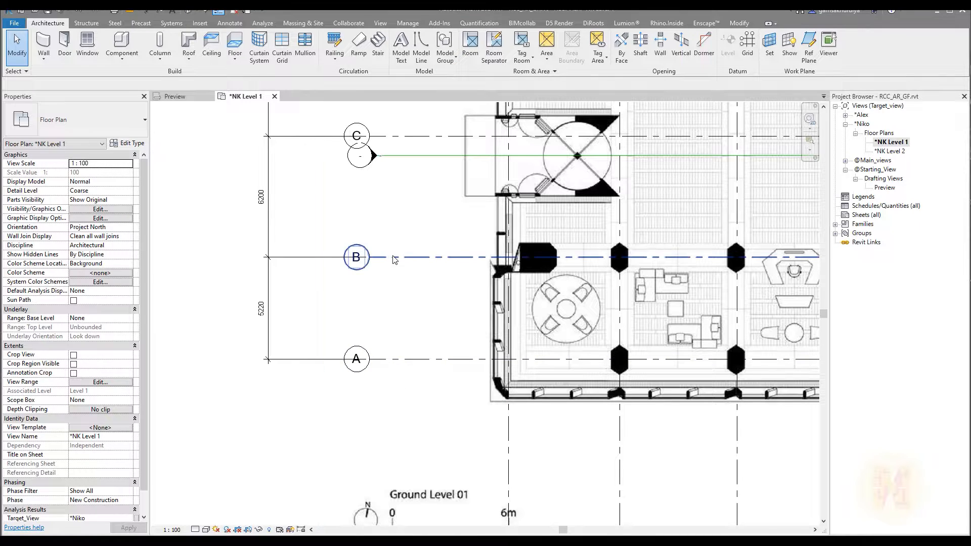
click(439, 264)
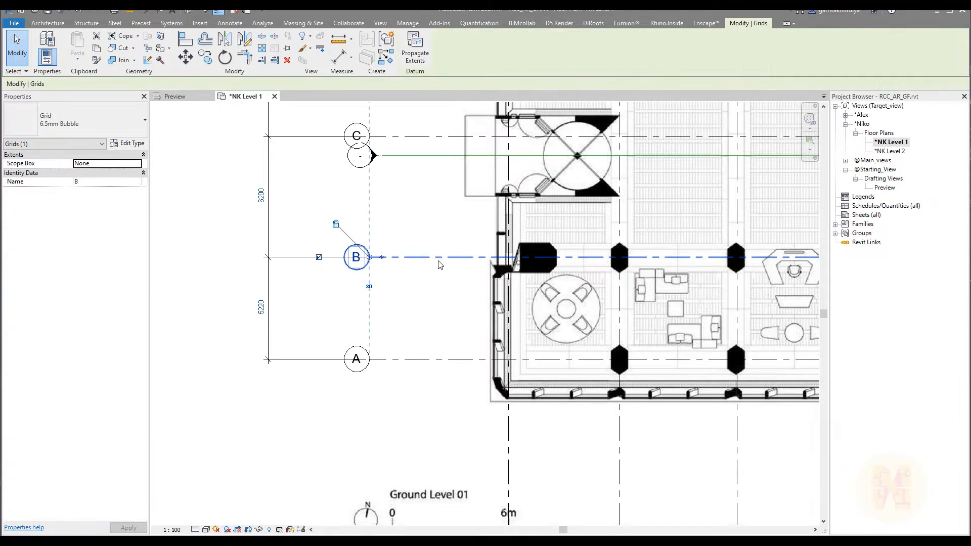
click(263, 310)
text(5200)
key(Return)
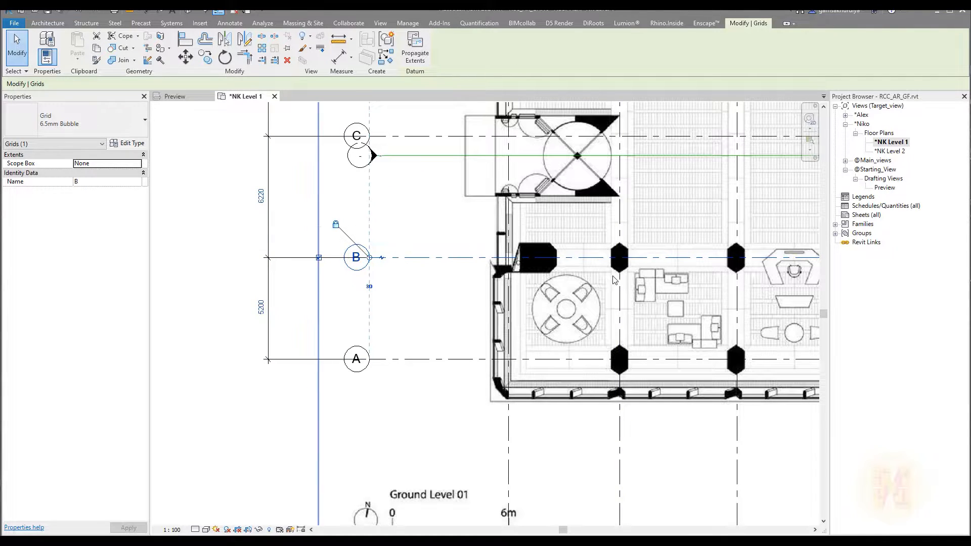
Shift grid C toward the entrance axis by setting its spacing from grid B to 6000 mm
middle_drag(419, 296, 408, 368)
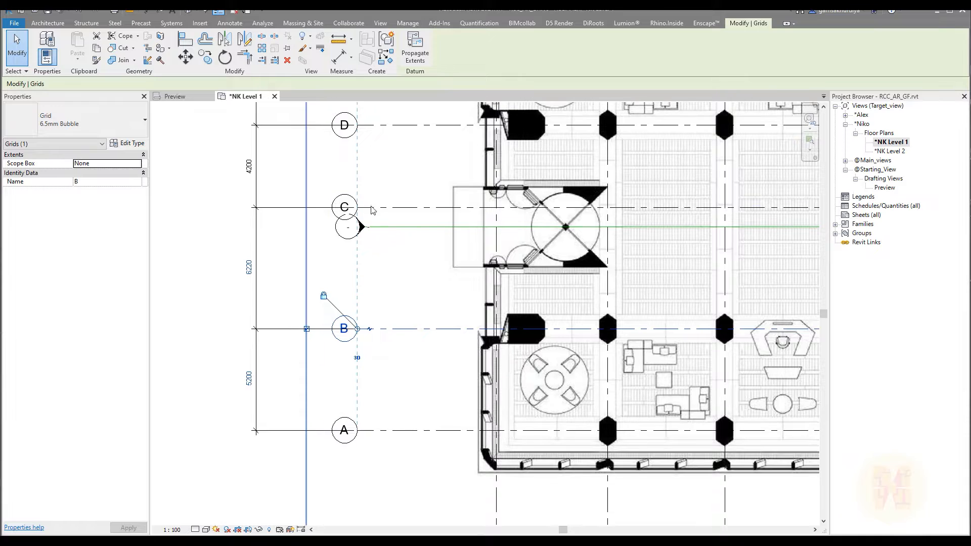
click(414, 212)
click(248, 268)
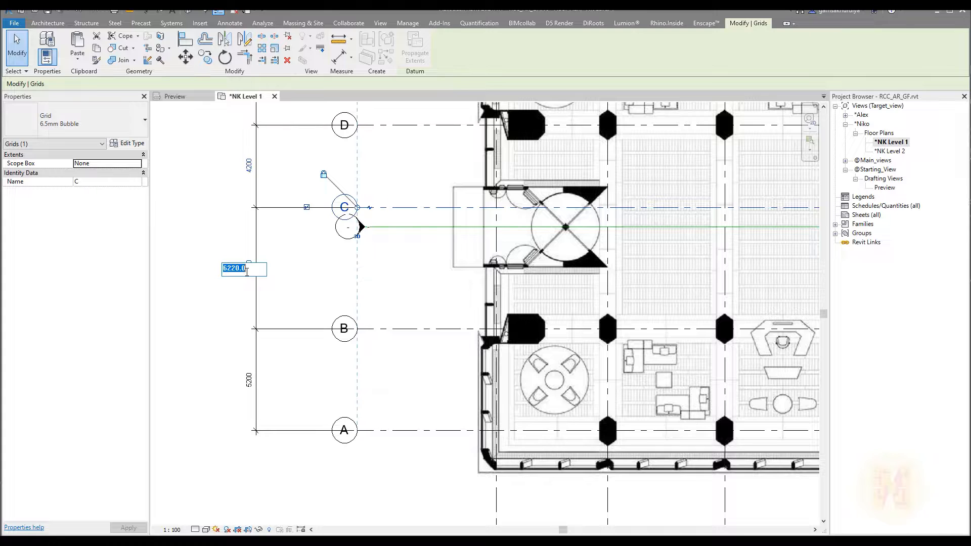
scroll(354, 258, down, 3)
middle_drag(779, 253, 439, 249)
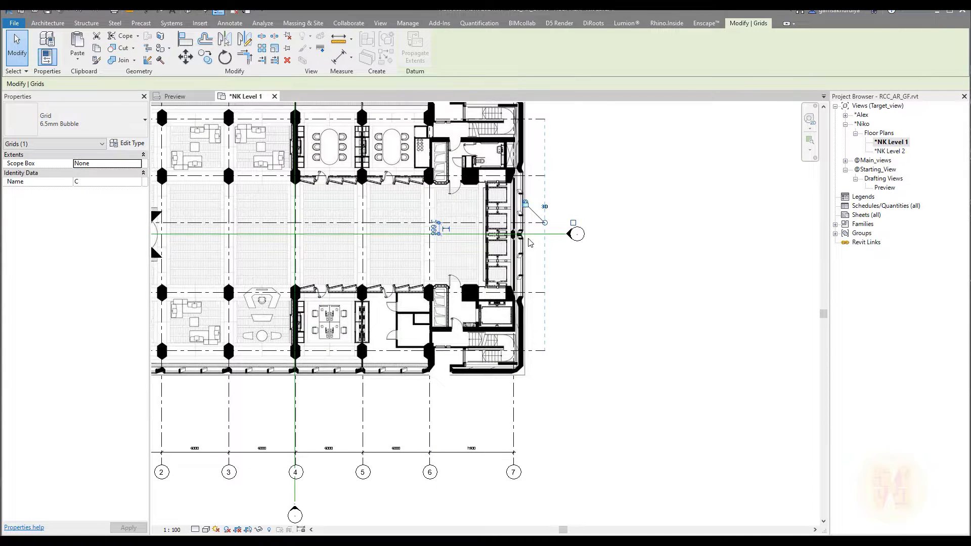
scroll(526, 237, up, 2)
middle_drag(350, 286, 795, 285)
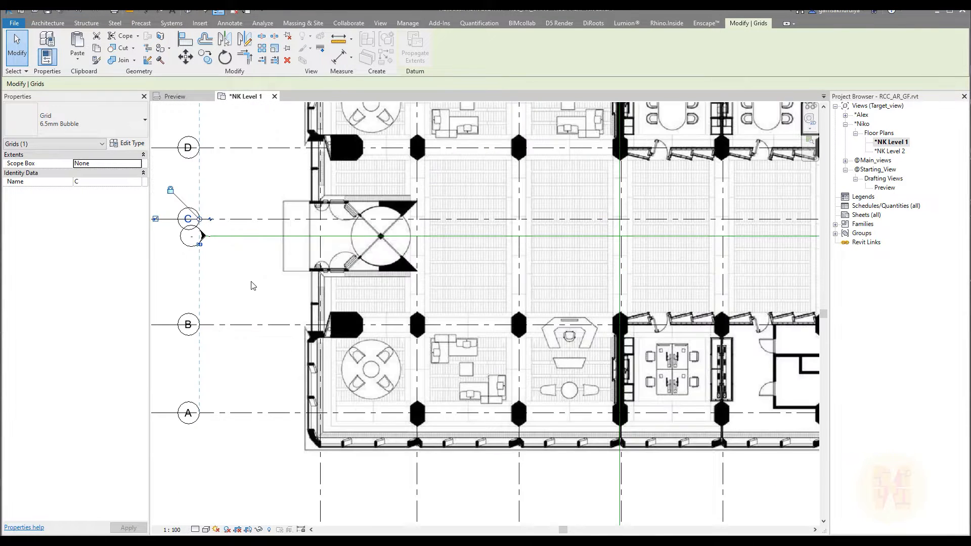
middle_drag(263, 286, 347, 286)
text(6)
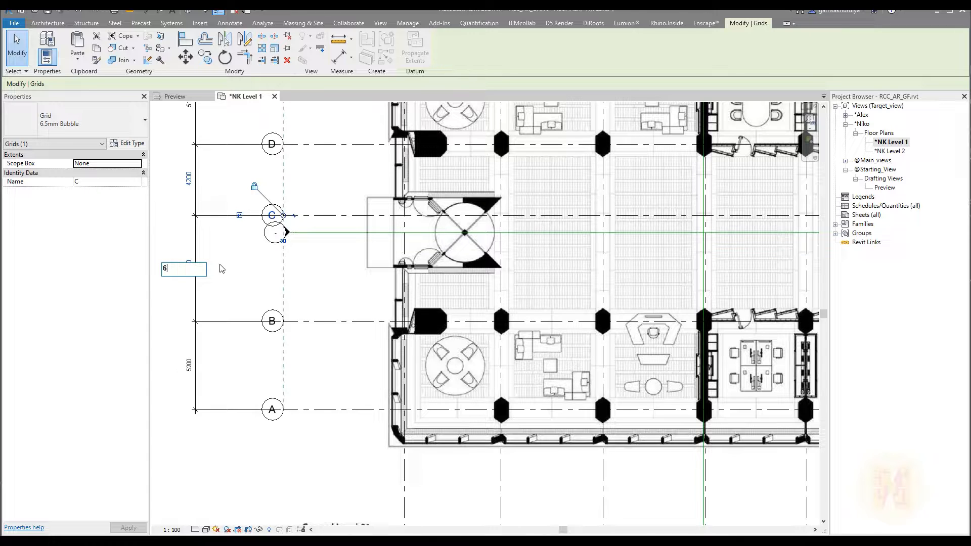
text(000)
key(Return)
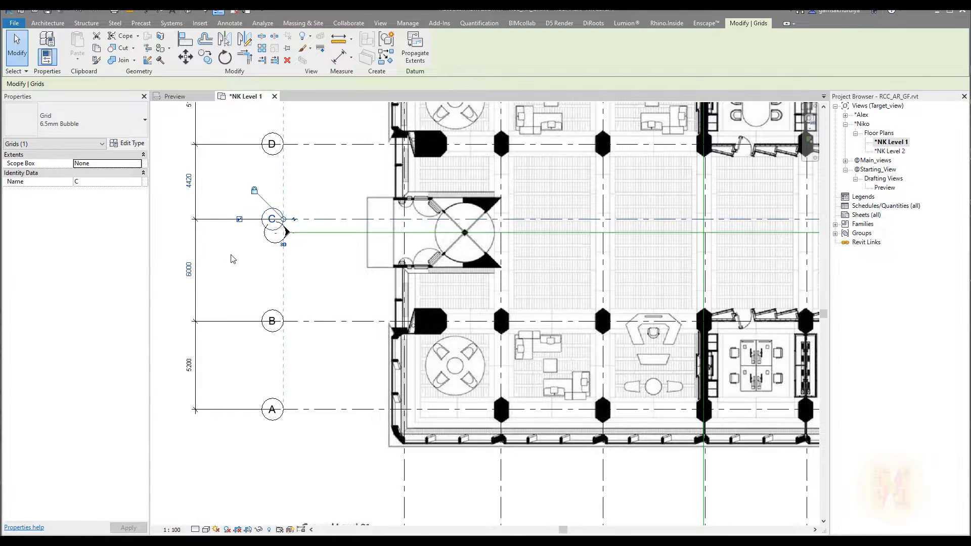
Reduce the spacing between grids B and C to 5500 mm by moving grid C
mouse_move(735, 298)
middle_down()
mouse_move(345, 297)
mouse_move(752, 295)
middle_up()
click(204, 263)
text(55)
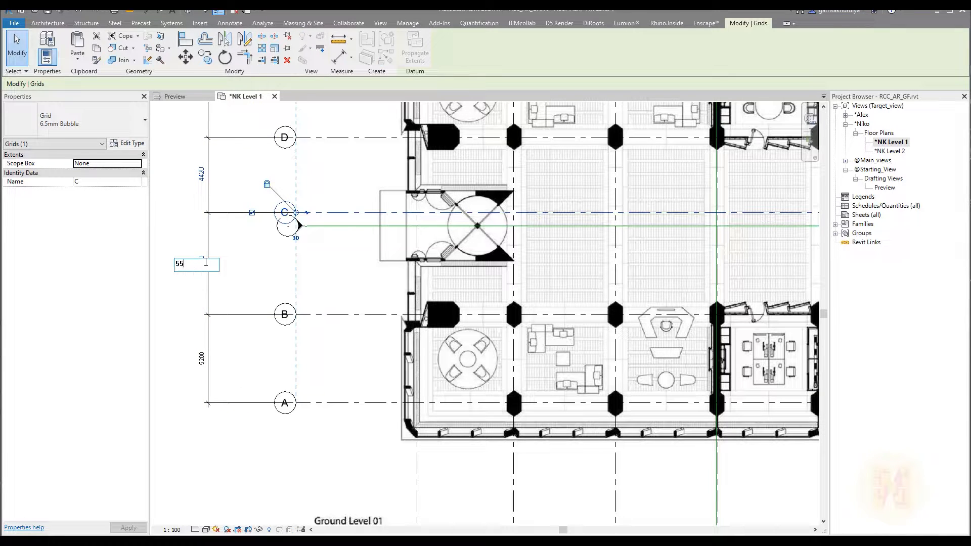
text(00)
key(Return)
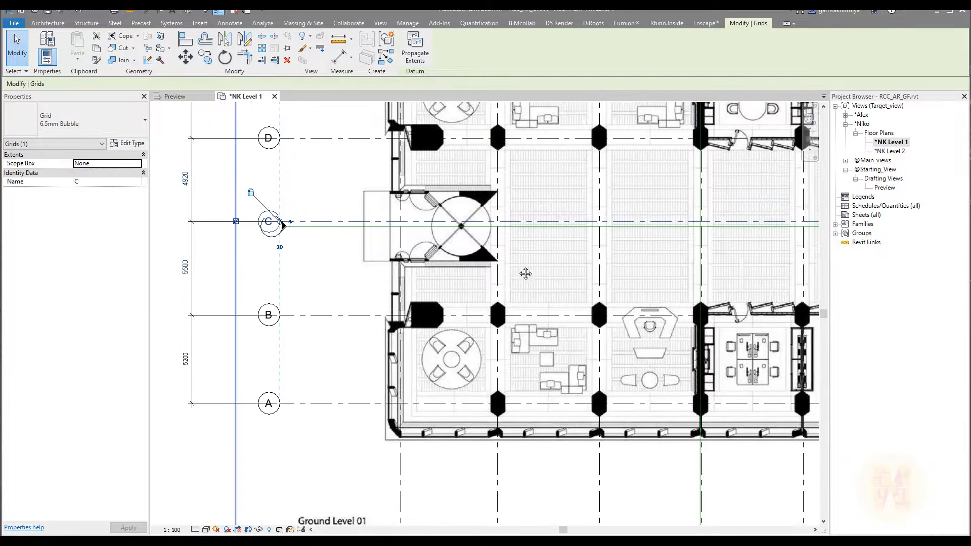
Set grid C's spacing from grid B to 5300 mm and check its alignment with the central axis along the plan
middle_drag(524, 273, 726, 257)
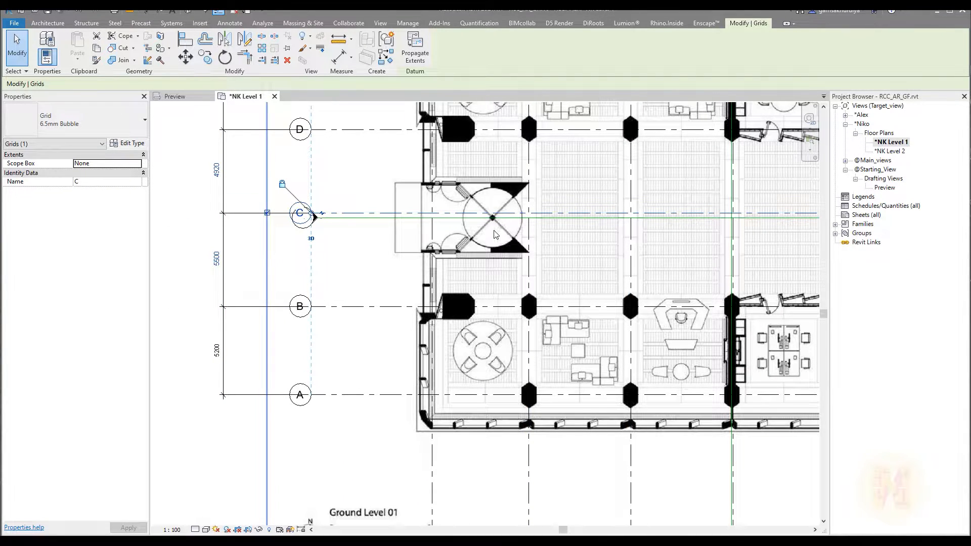
click(214, 262)
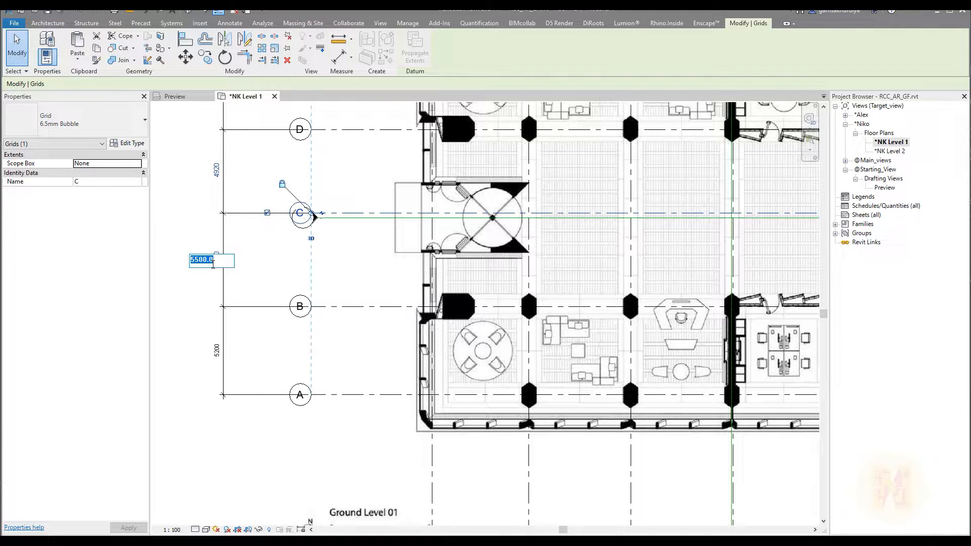
text(5300)
key(Return)
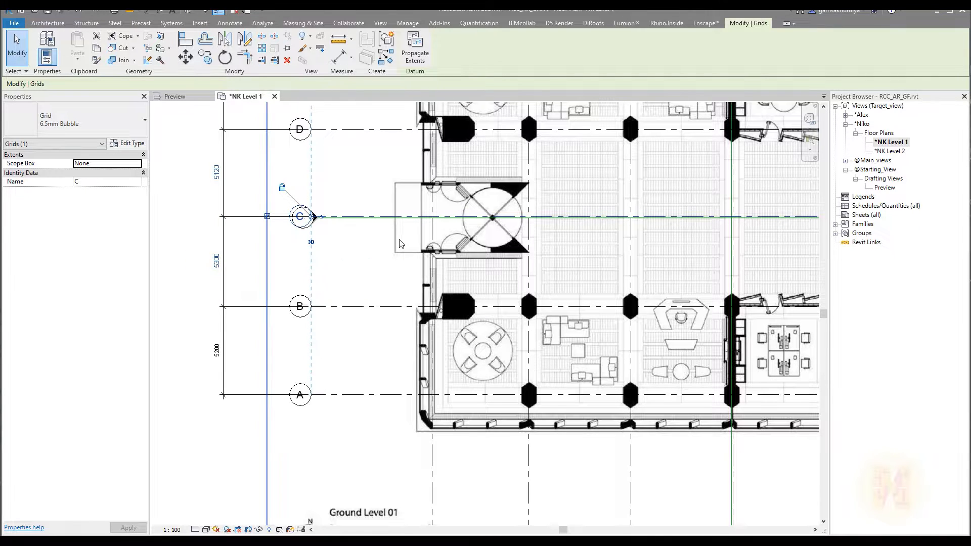
middle_drag(759, 291, 237, 282)
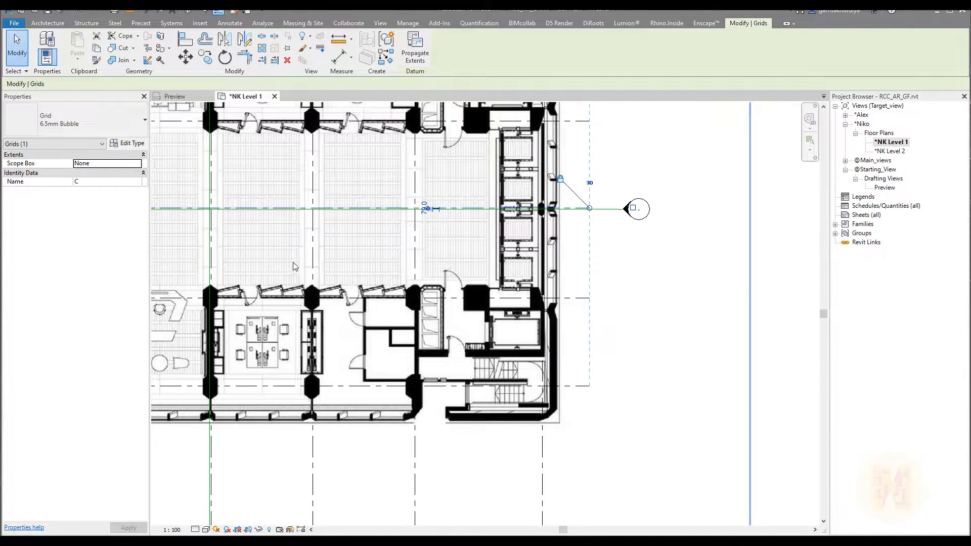
middle_drag(365, 265, 804, 257)
middle_drag(181, 220, 317, 311)
click(360, 299)
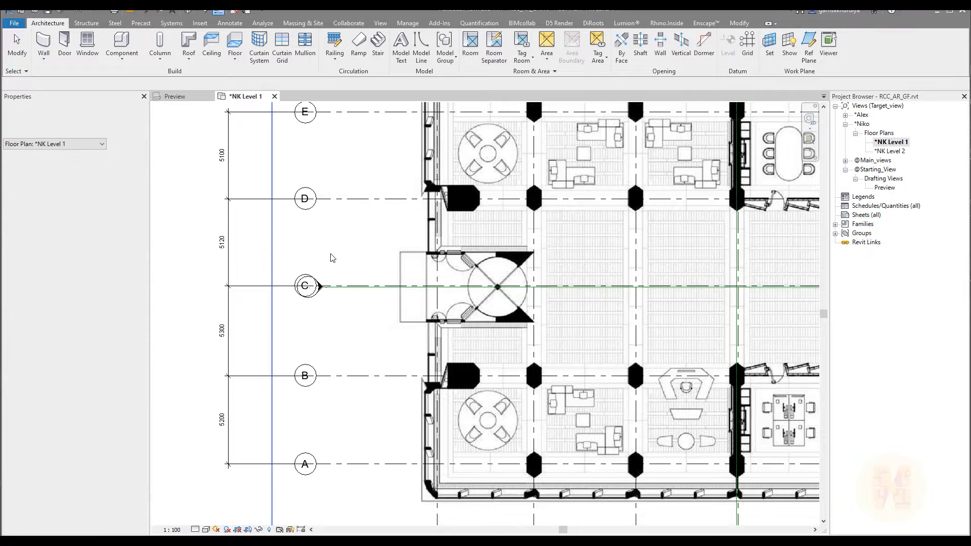
Move grid D by setting its spacing from grid C to 5300 mm
middle_drag(351, 268, 374, 299)
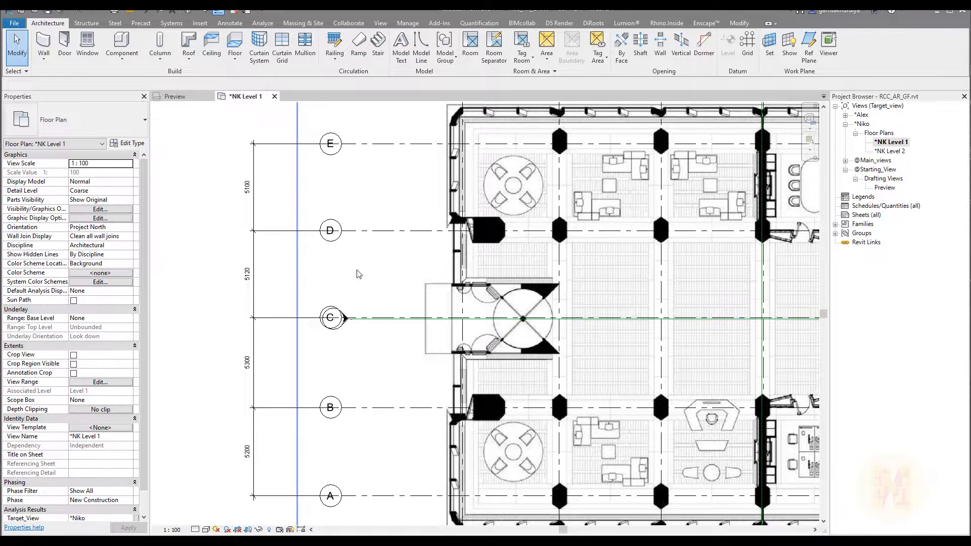
click(391, 231)
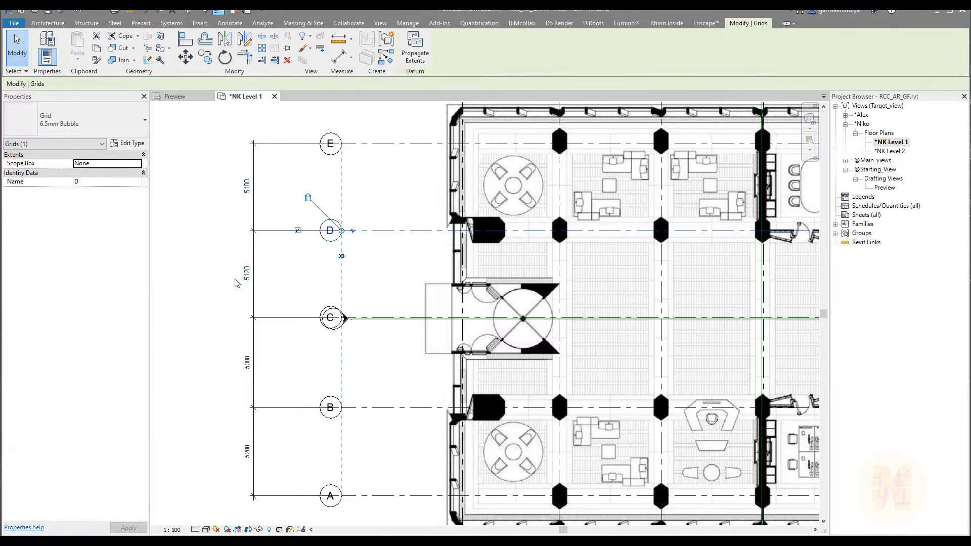
click(246, 276)
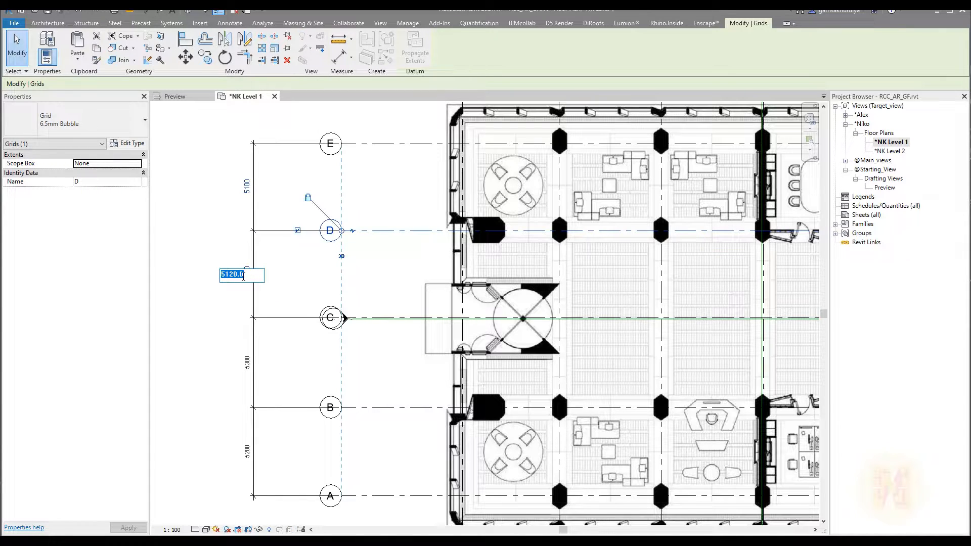
text(5300)
key(Return)
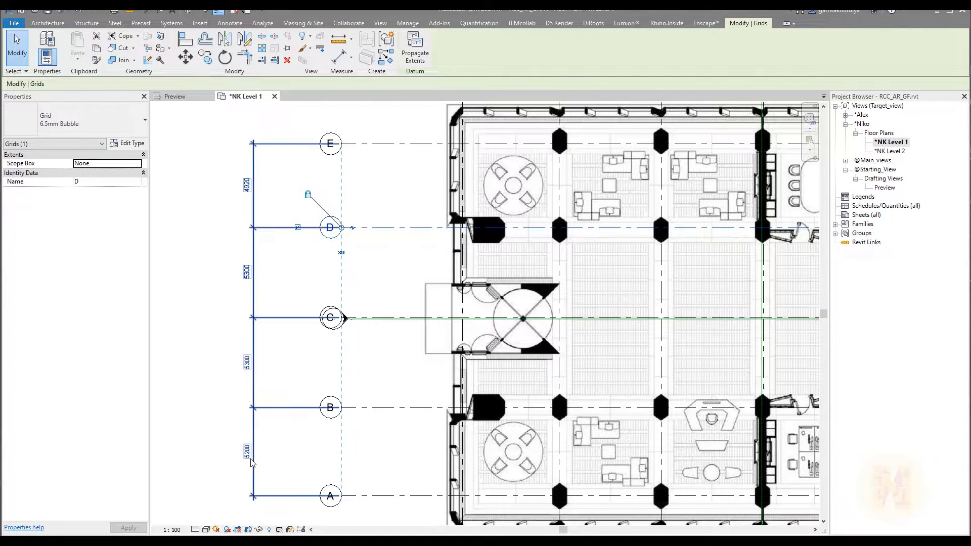
Move grid E by setting its spacing from grid D to 5200 mm
click(415, 143)
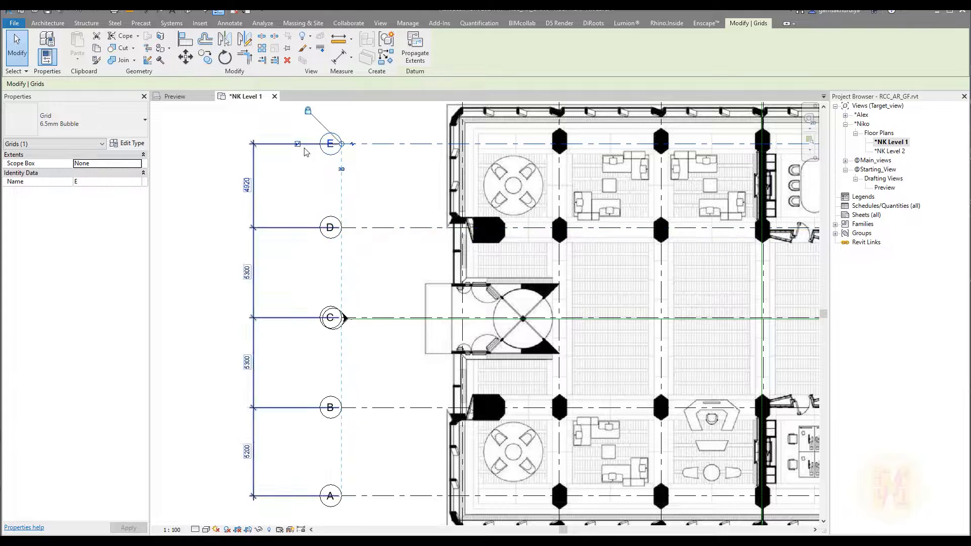
click(247, 185)
text(5)
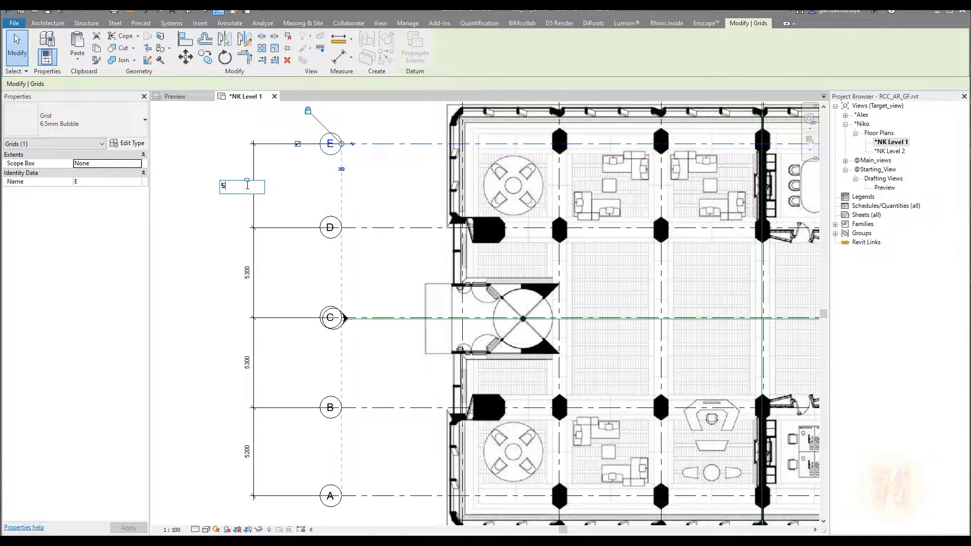
text(200)
key(Return)
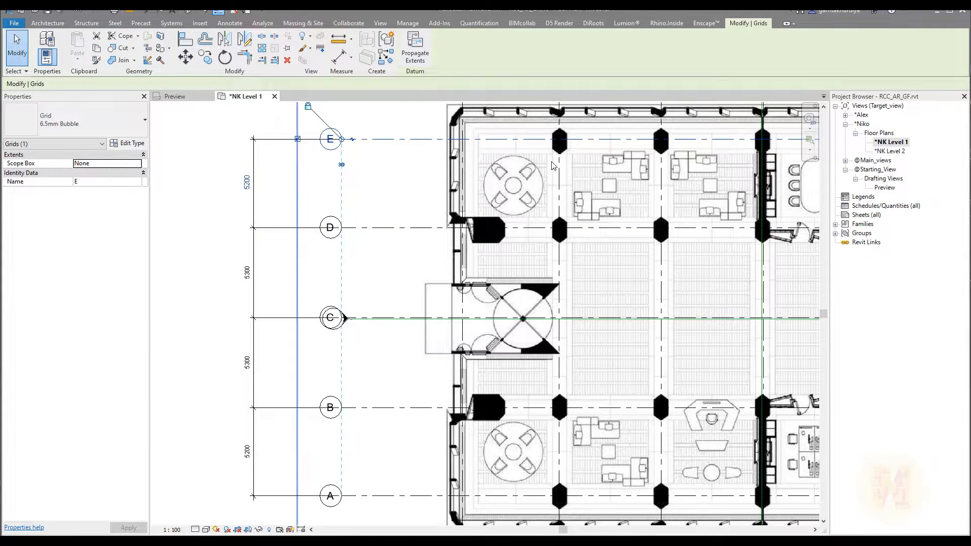
key(Escape)
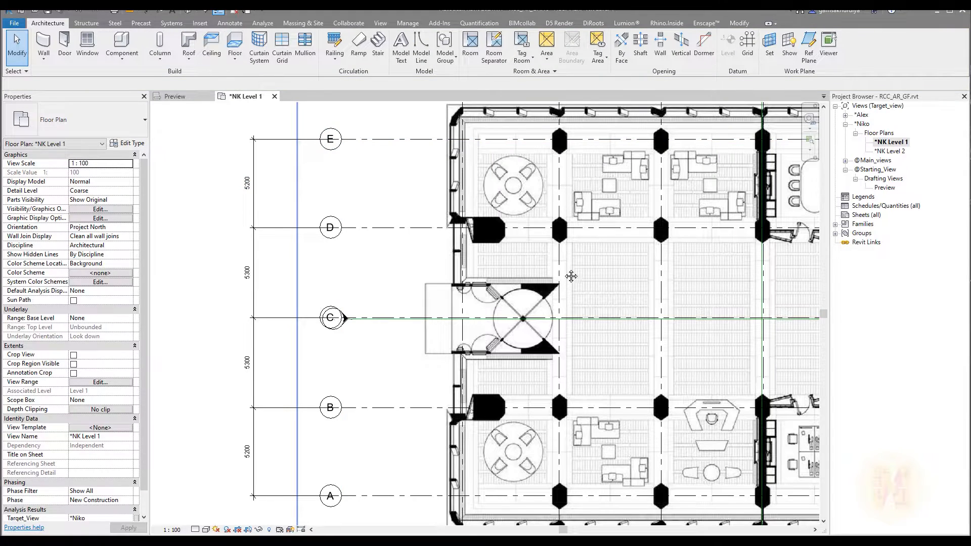
Align grid C with the entrance's central axis by setting its spacing from grid B to 5200 mm
middle_drag(572, 278, 553, 258)
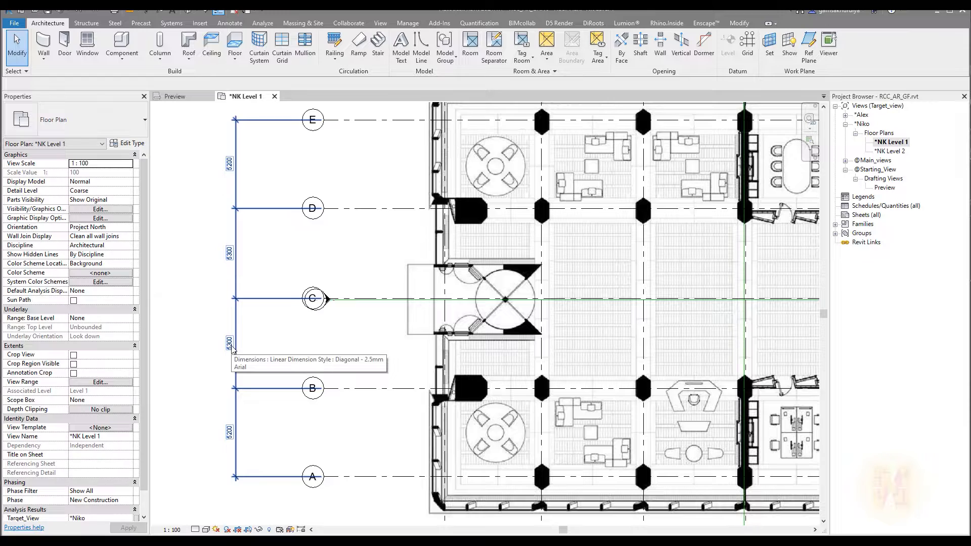
click(388, 300)
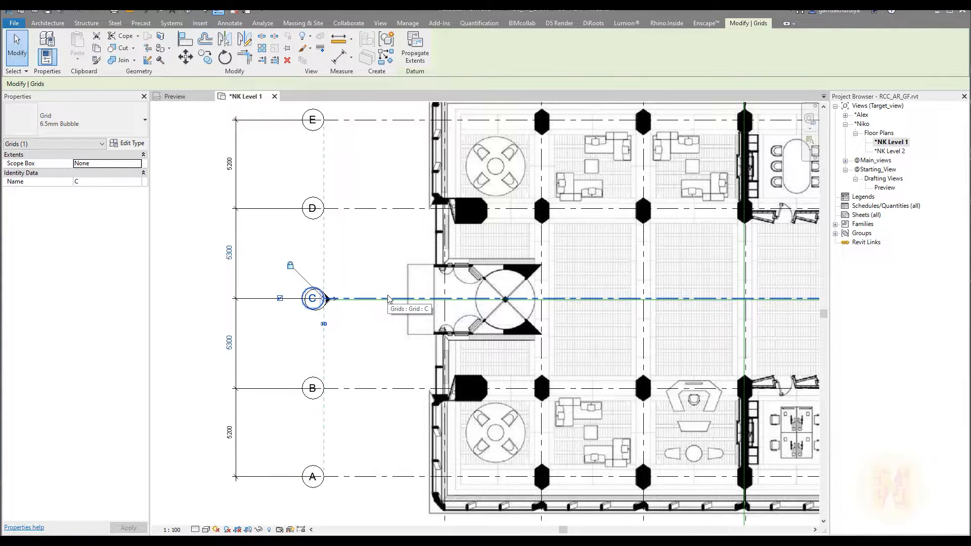
scroll(294, 328, up, 2)
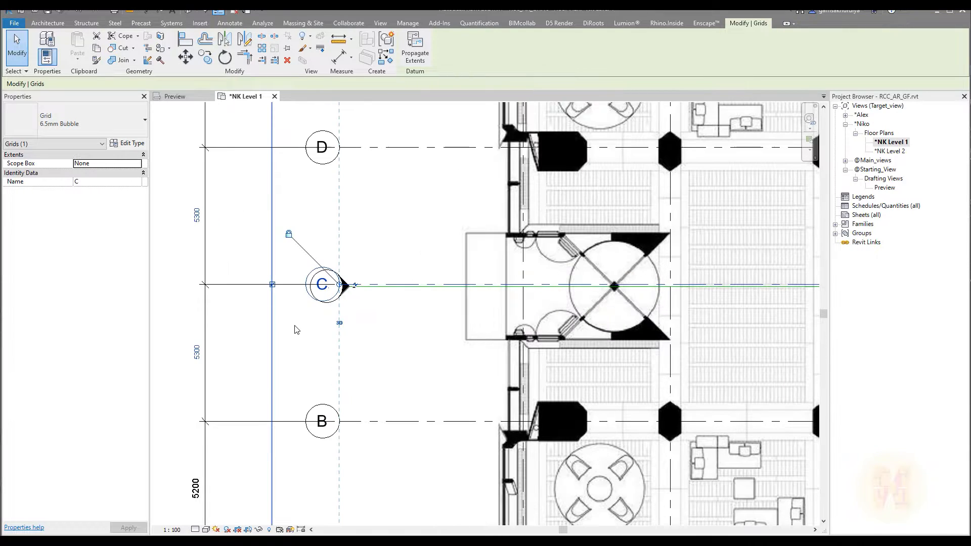
click(198, 351)
text(5200)
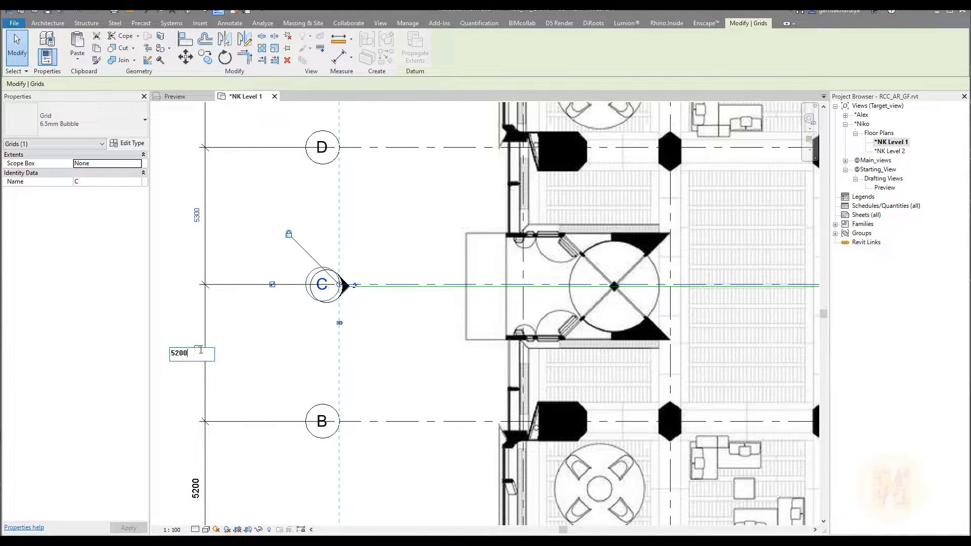
key(Return)
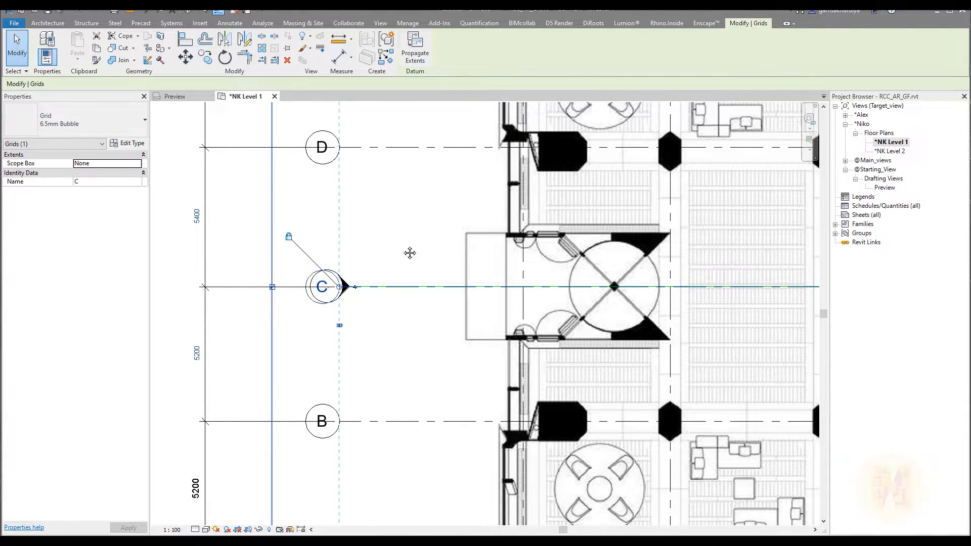
Set grid D's spacing from grid C to 5200 mm
middle_drag(410, 253, 413, 350)
click(418, 242)
click(199, 310)
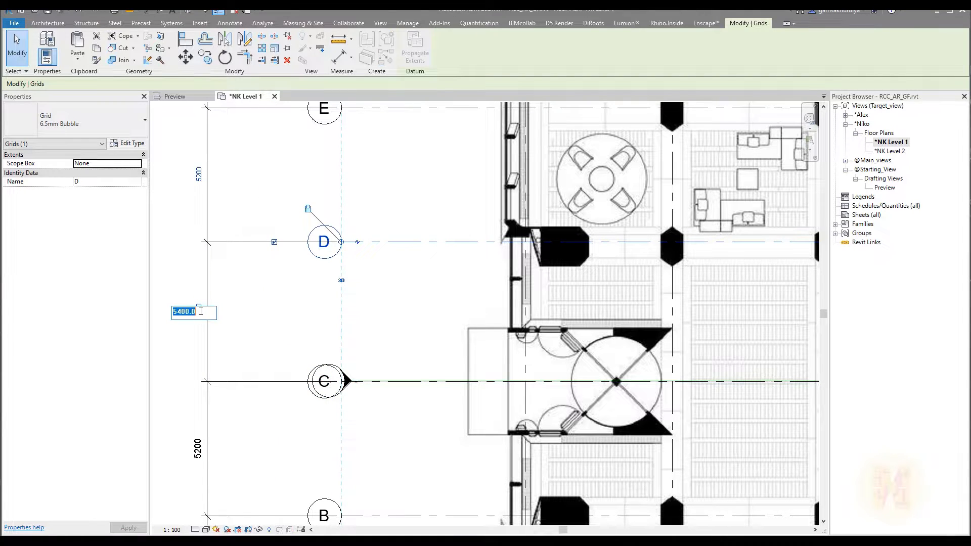
text(52)
key(Return)
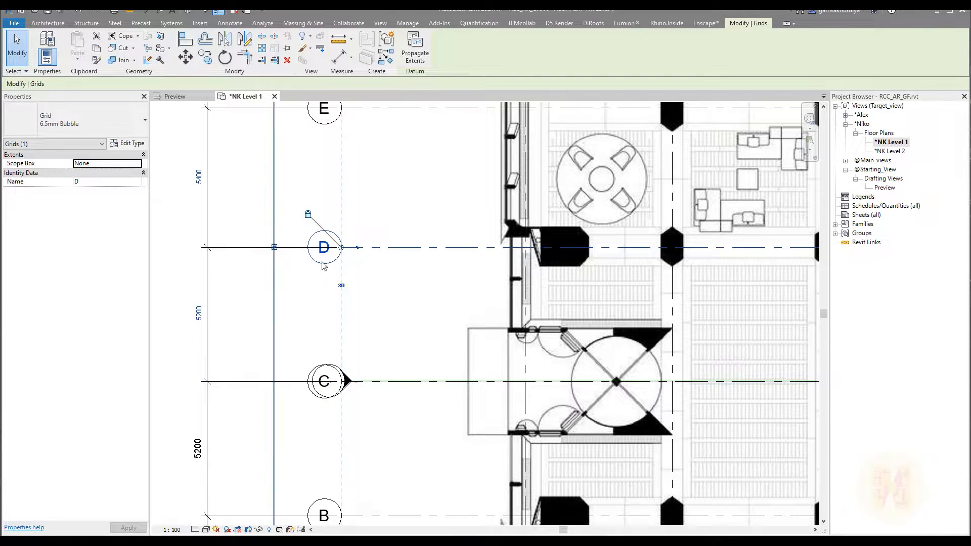
Set grid E's spacing from the repositioned grid D to 5200 mm
middle_drag(395, 327, 355, 464)
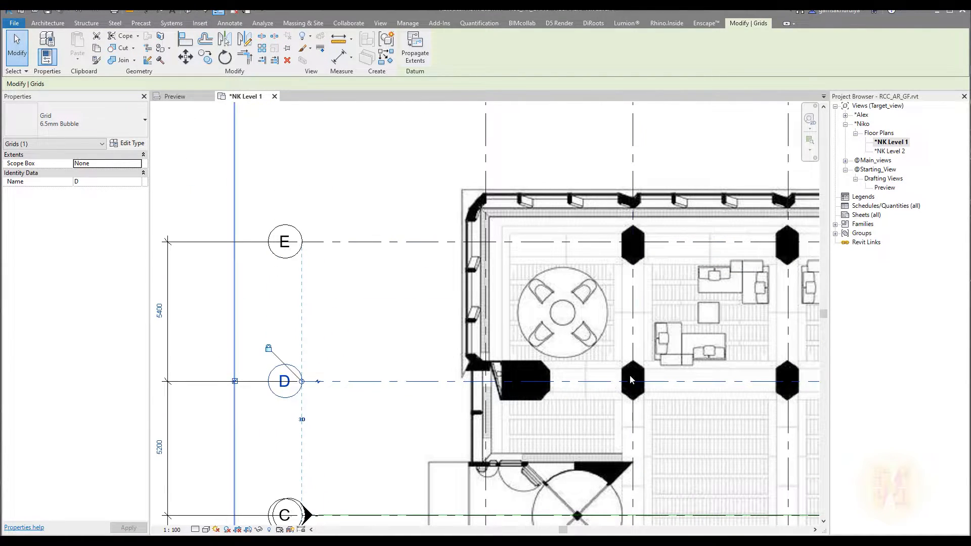
click(369, 243)
click(160, 311)
key(BackSpace)
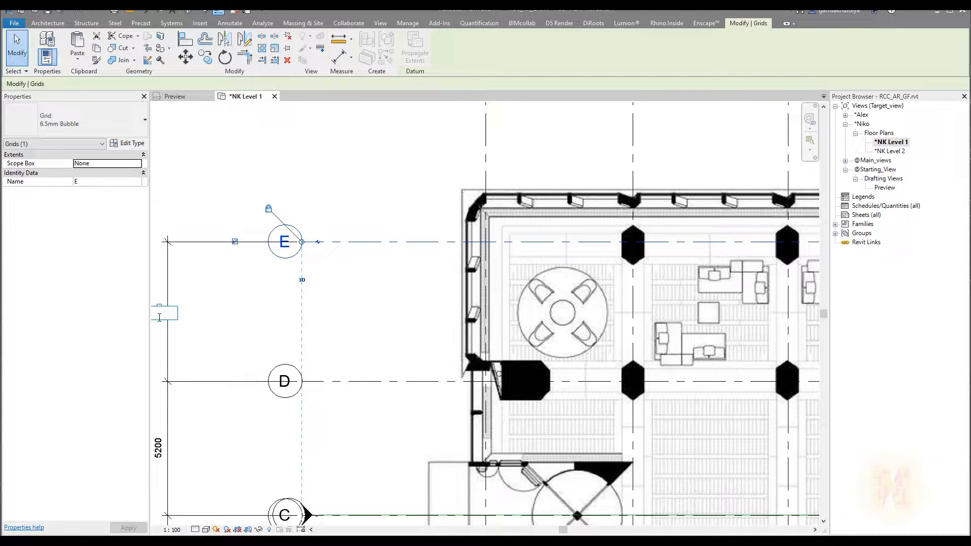
text(5200)
key(Return)
scroll(409, 289, down, 5)
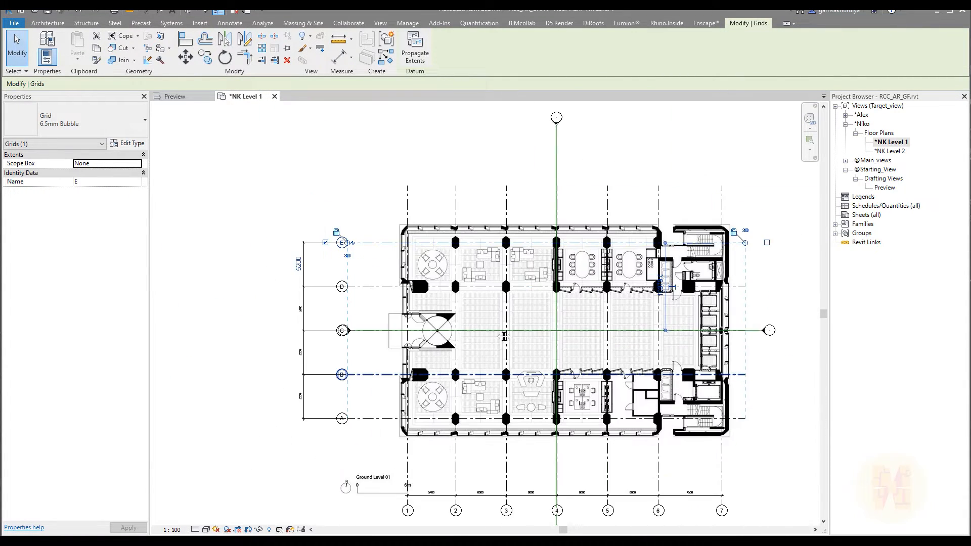
key(Escape)
Move the A to E grid dimension string closer to the building, between the grid bubbles and the facade
scroll(219, 348, up, 4)
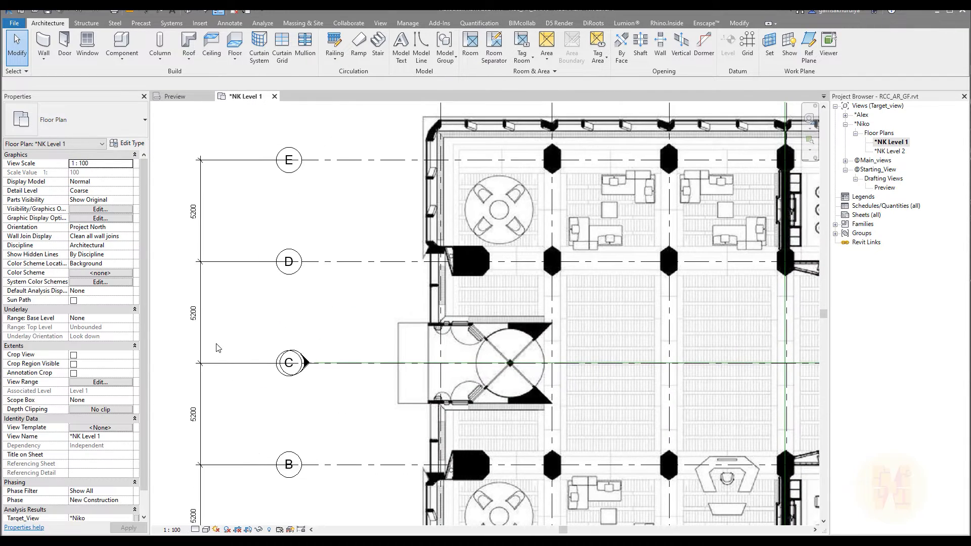
click(201, 397)
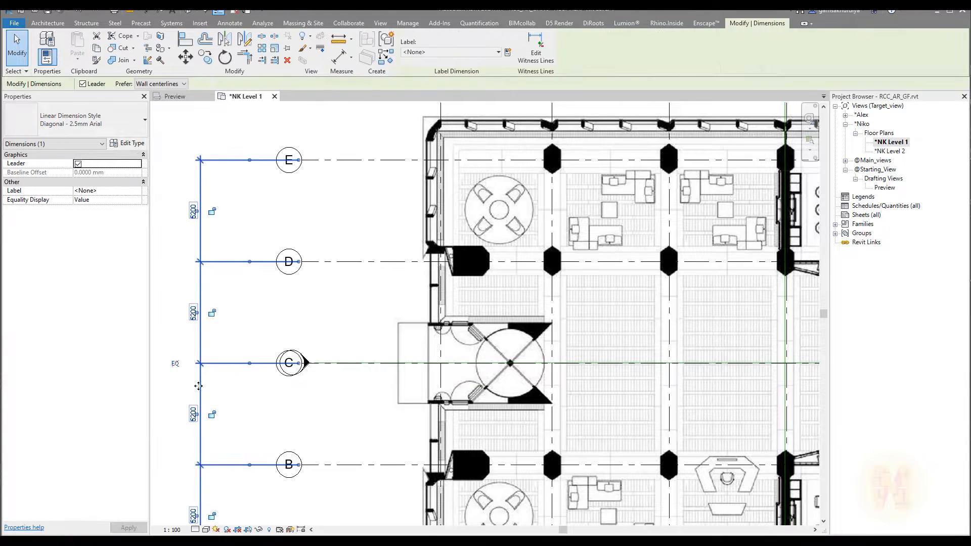
drag(200, 397, 349, 397)
click(245, 402)
scroll(245, 401, down, 4)
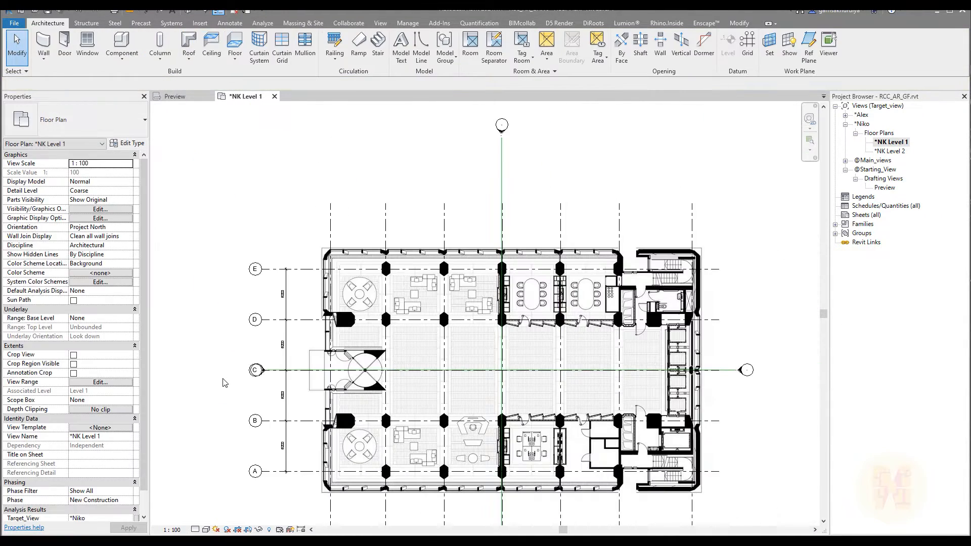
Check the numbered and lettered grids against the columns across the whole ground-floor plan
middle_drag(315, 486, 300, 402)
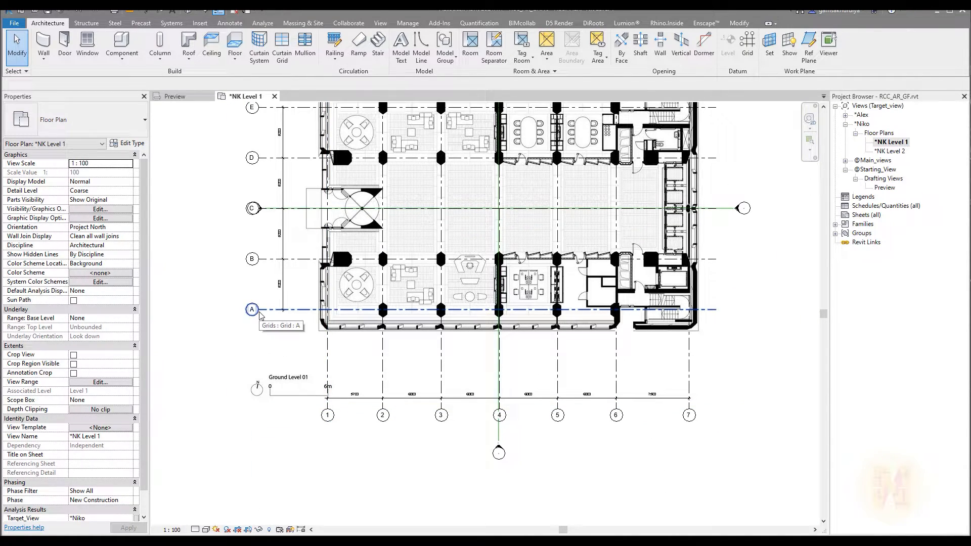
middle_drag(260, 315, 270, 351)
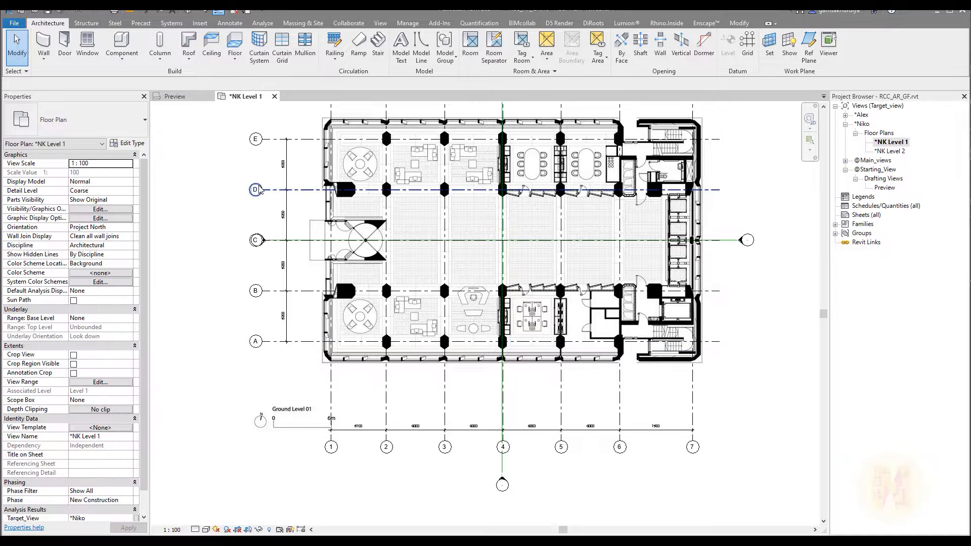
middle_drag(338, 378, 218, 398)
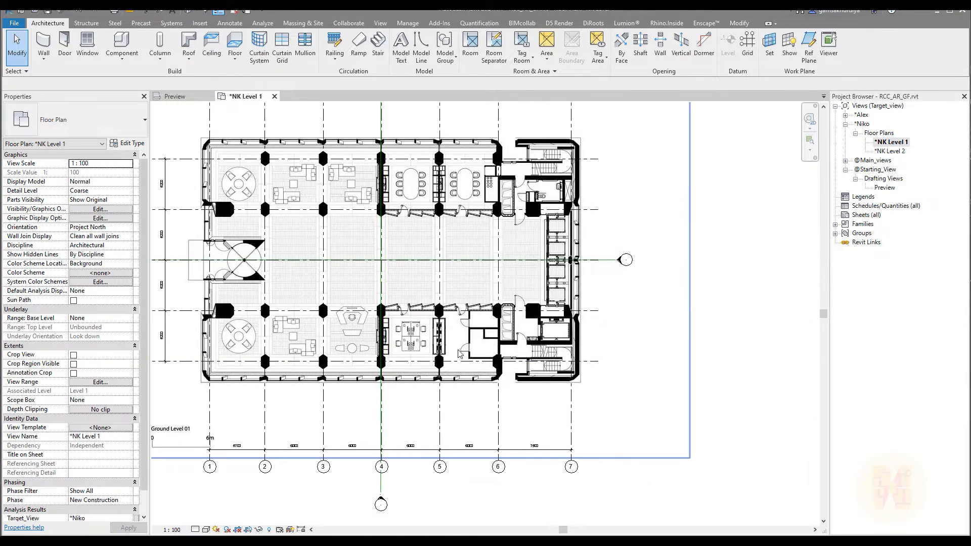
middle_drag(475, 357, 378, 378)
middle_drag(348, 317, 533, 340)
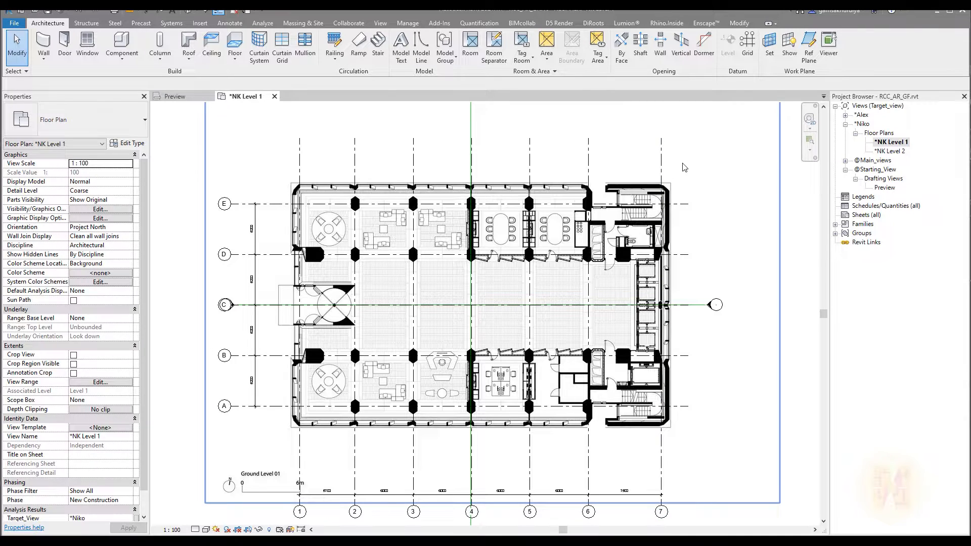
scroll(622, 288, down, 2)
middle_drag(564, 388, 544, 386)
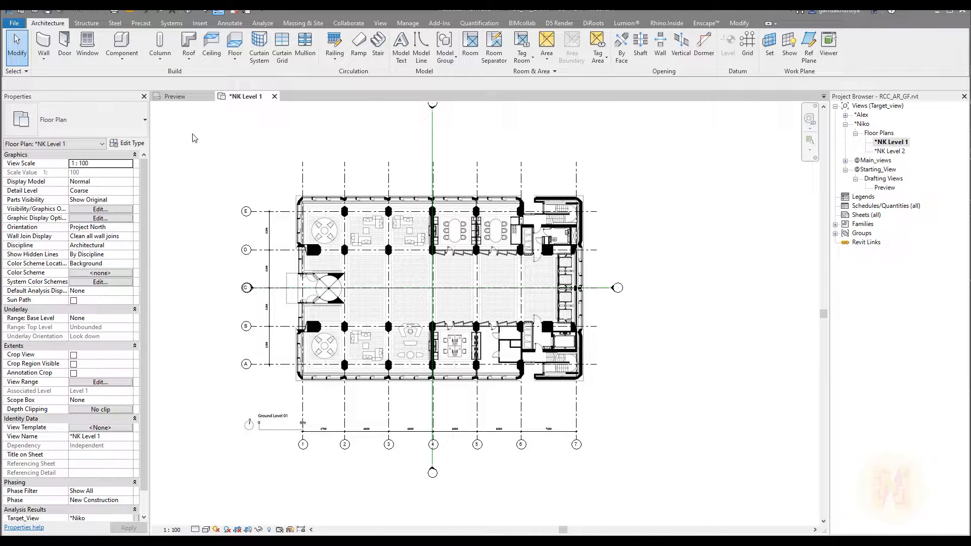
Select everything on the plan, filter the selection to Grids only, pin all the grids, and check the pin on grid 7
drag(193, 137, 695, 526)
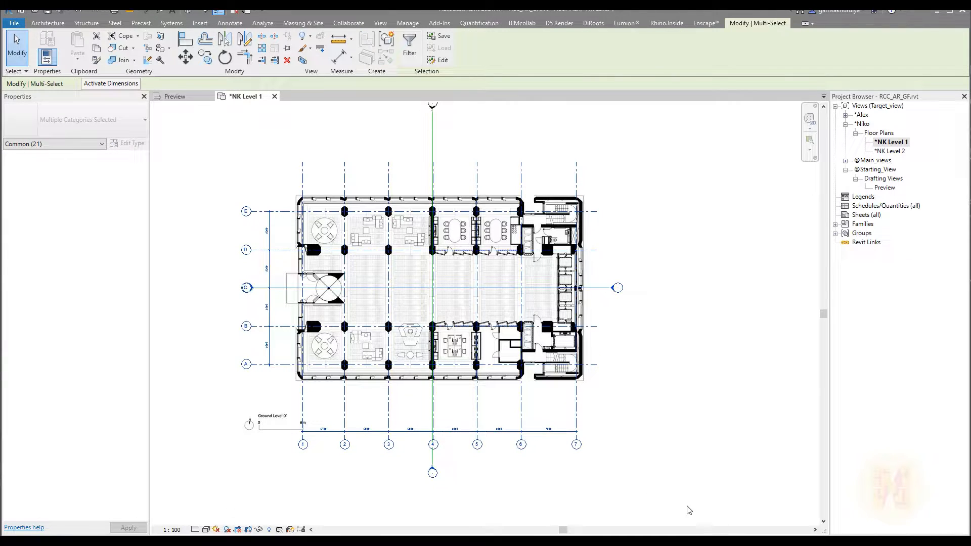
click(409, 51)
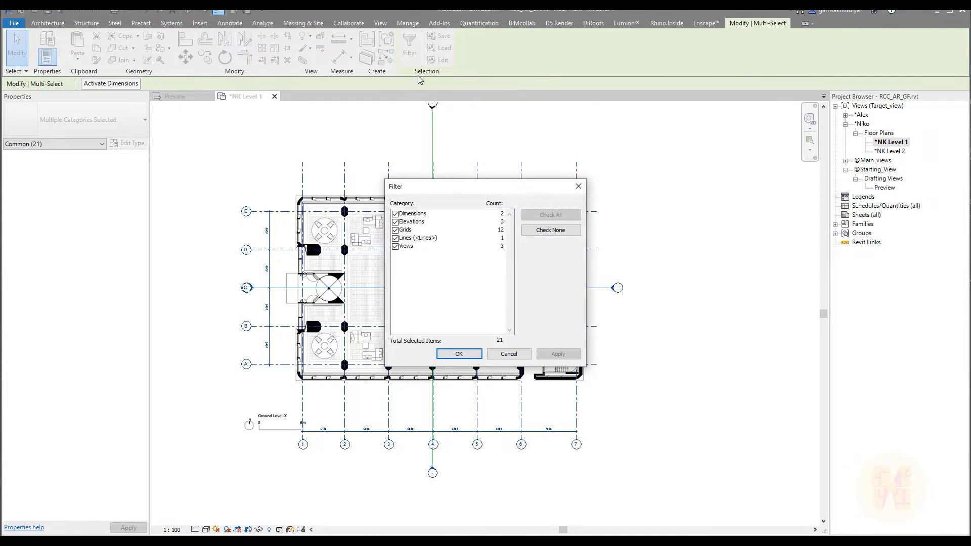
click(551, 230)
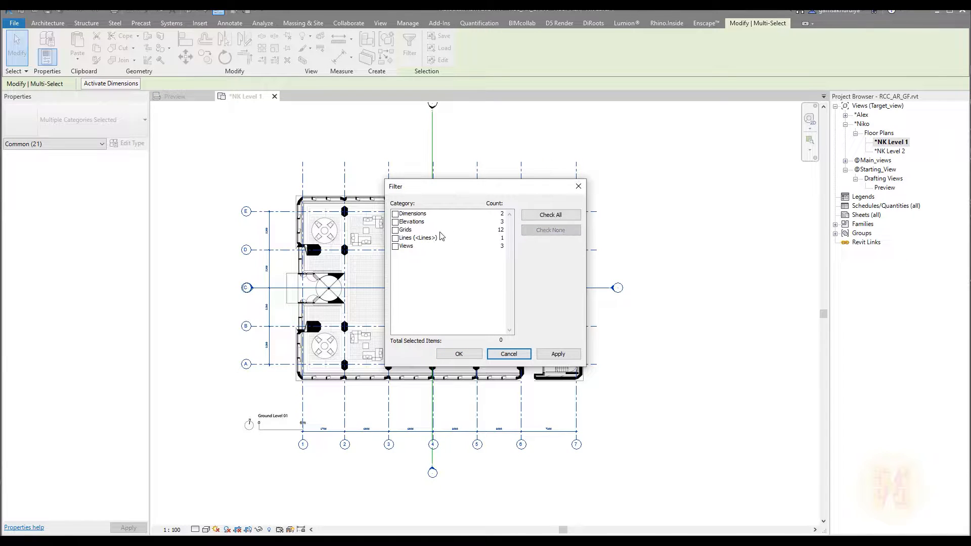
click(396, 231)
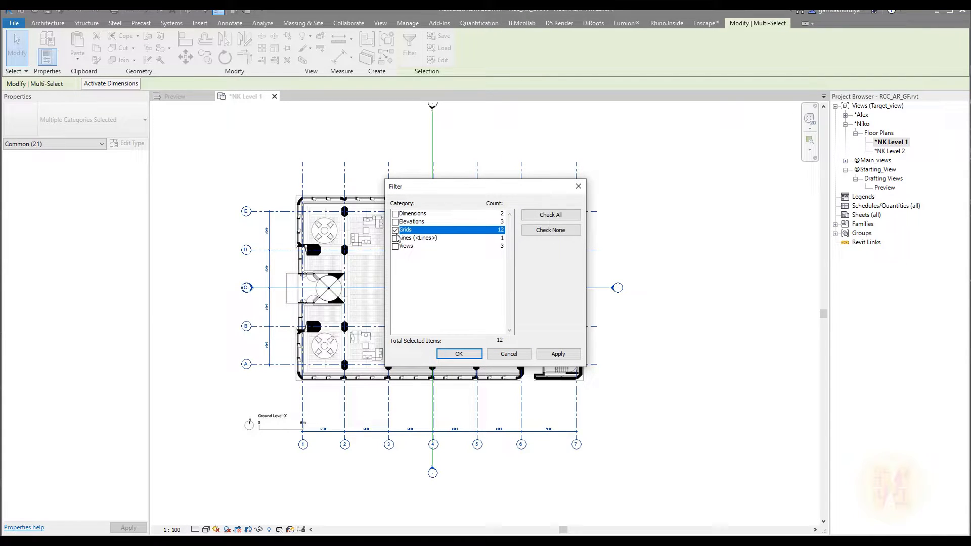
click(459, 353)
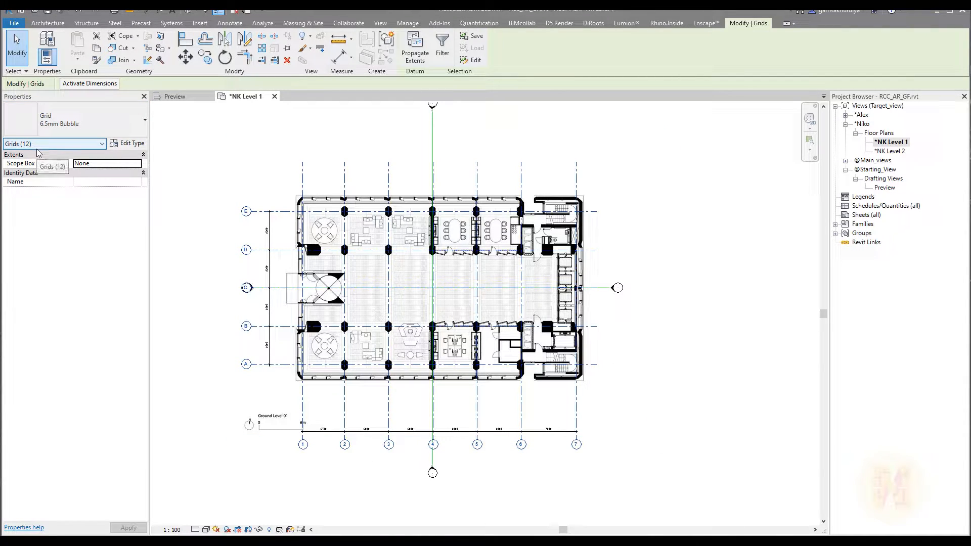
click(286, 49)
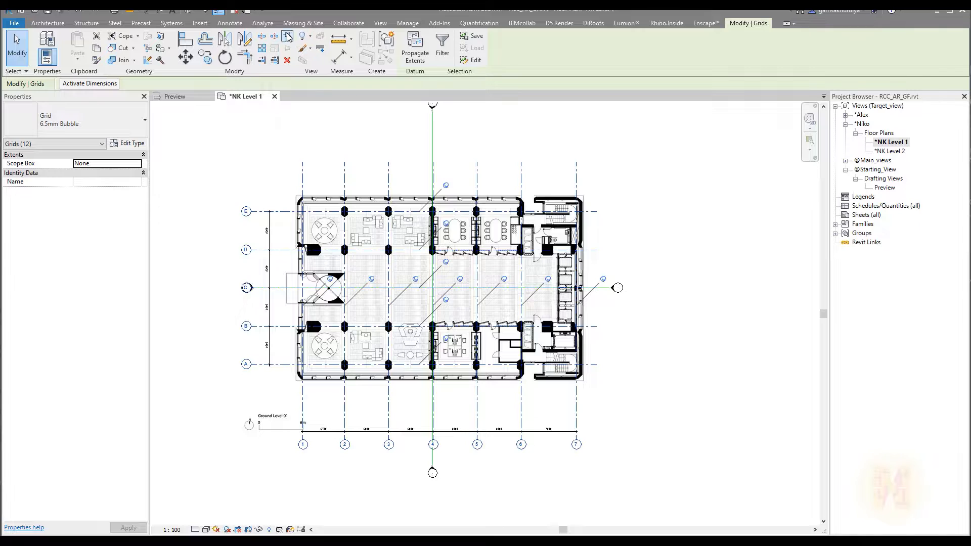
click(752, 322)
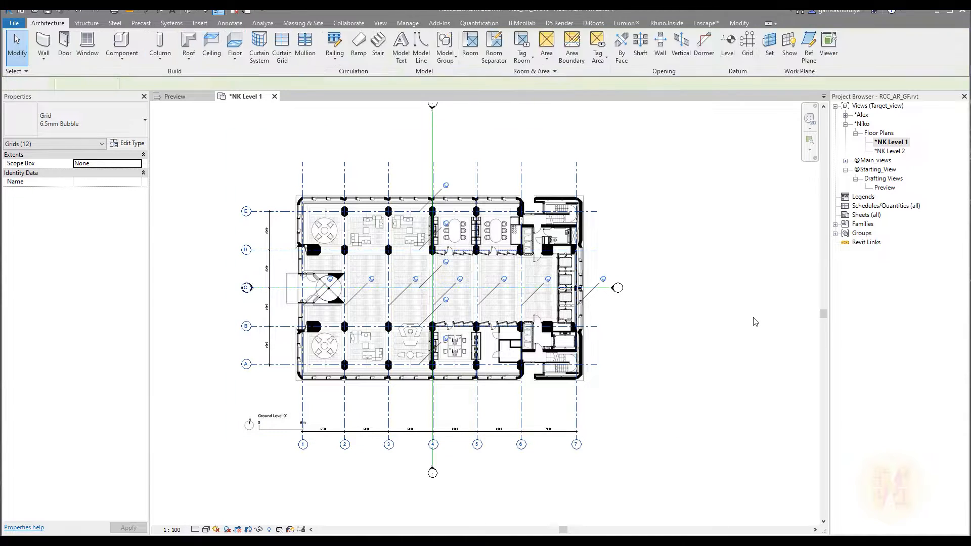
click(576, 178)
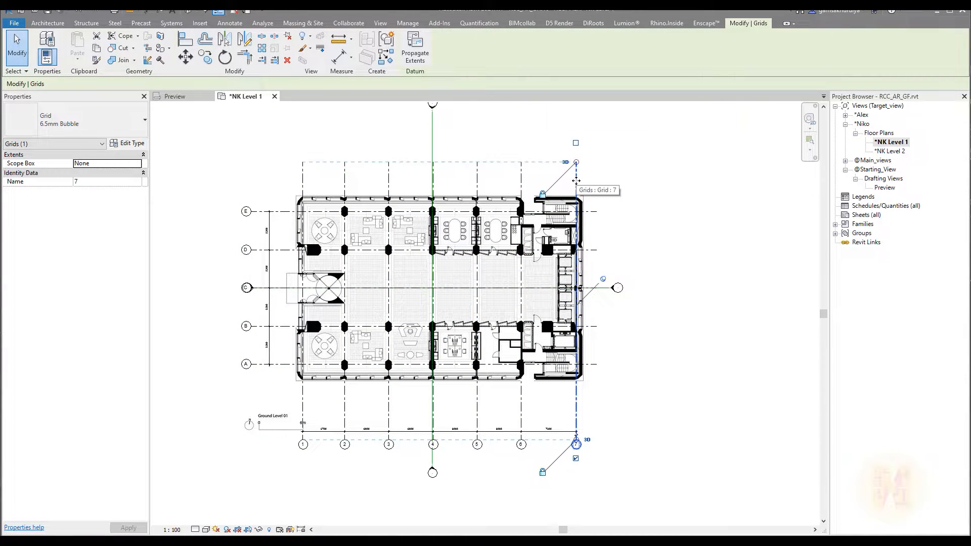
click(603, 184)
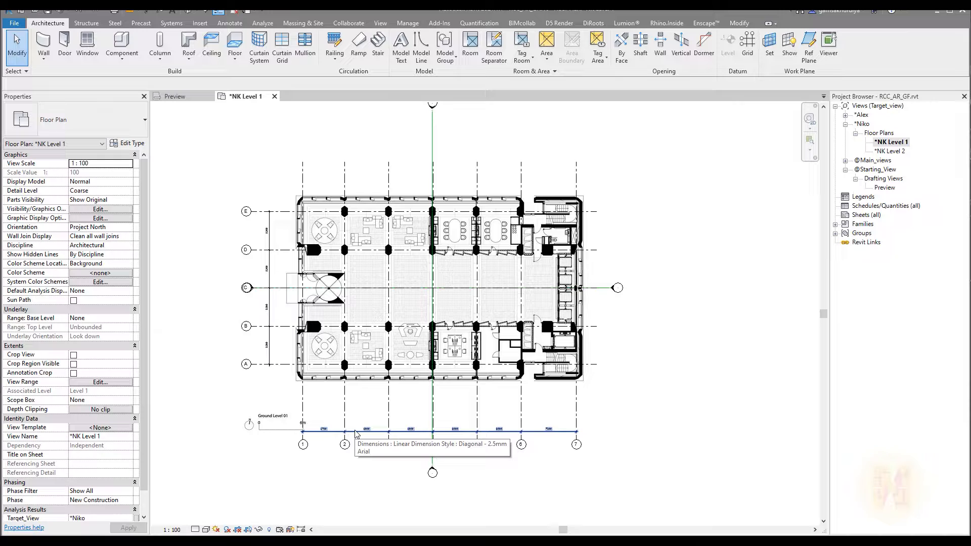
scroll(355, 430, up, 2)
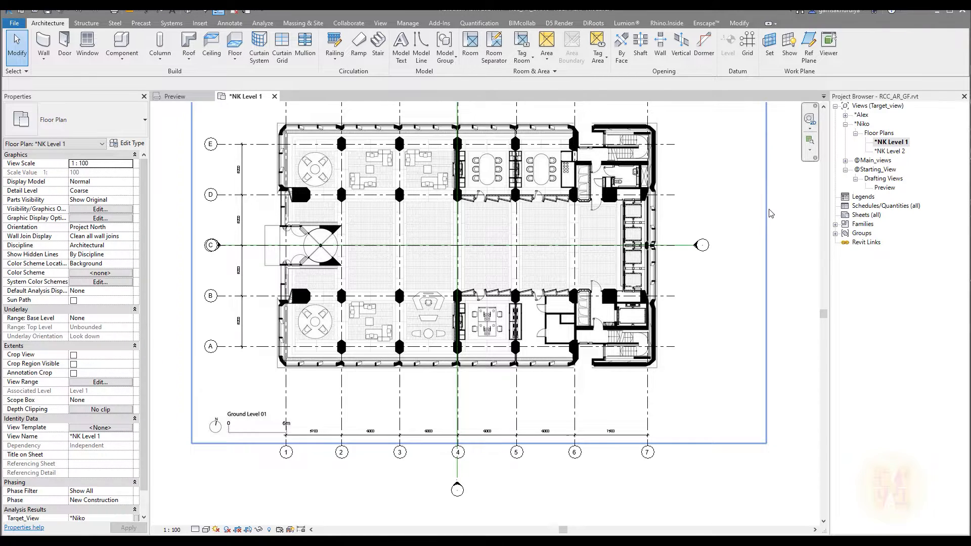
middle_drag(777, 216, 733, 290)
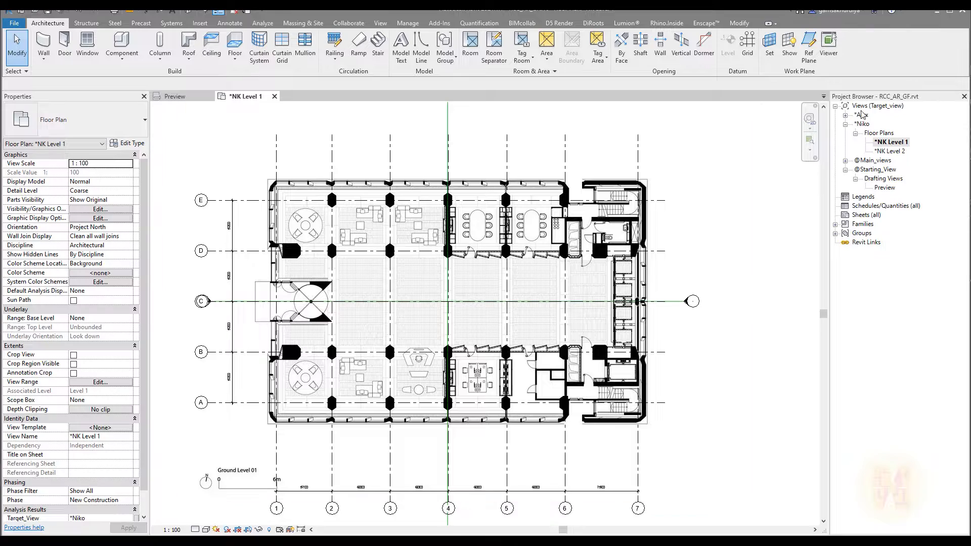
click(864, 124)
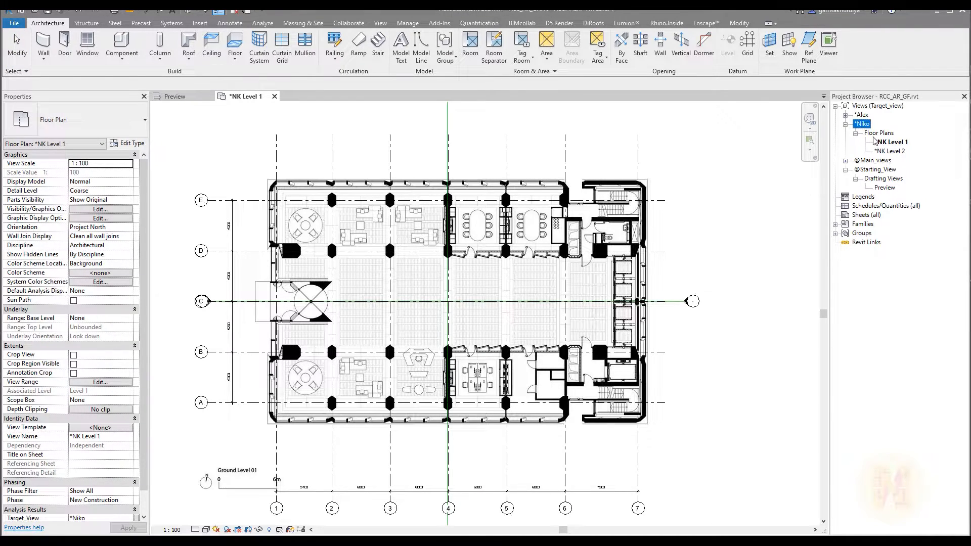
click(875, 134)
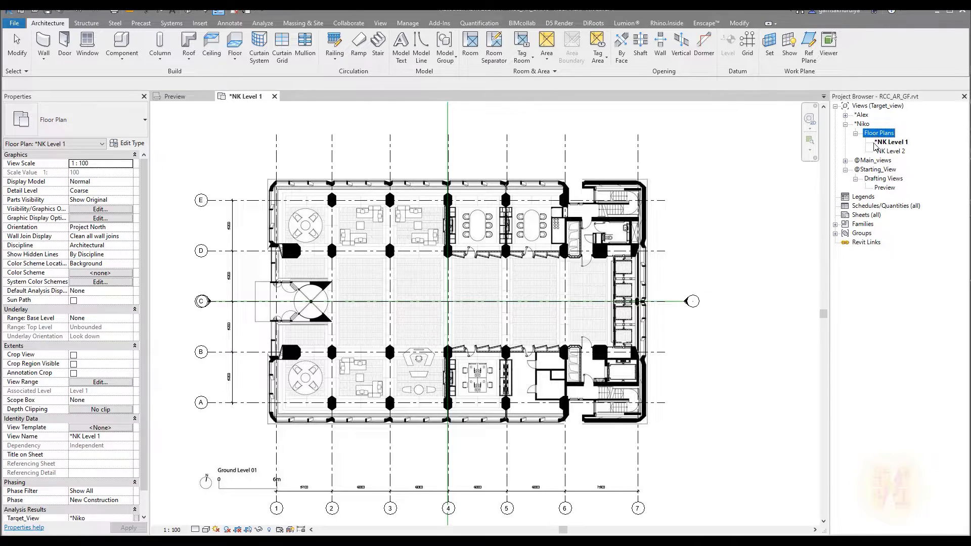
click(845, 161)
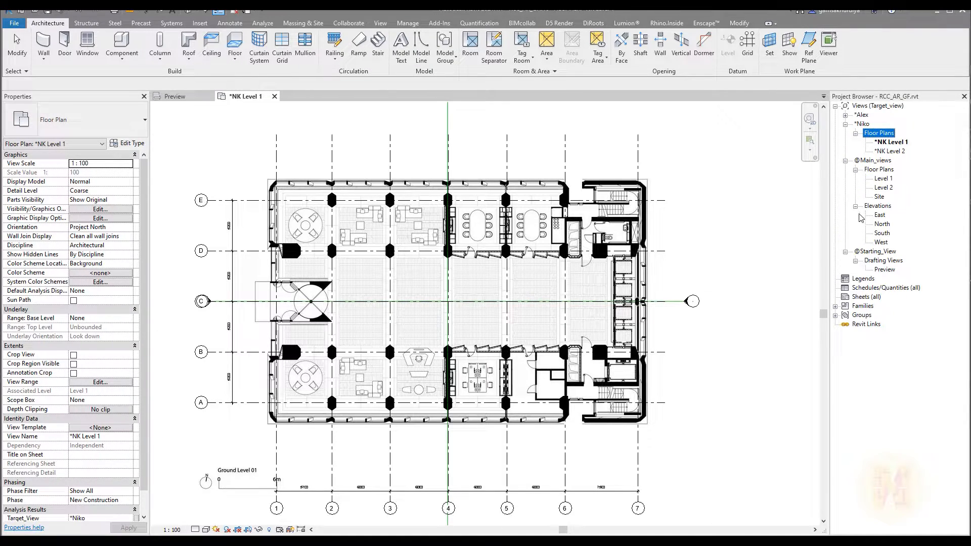
click(879, 217)
click(879, 224)
click(880, 233)
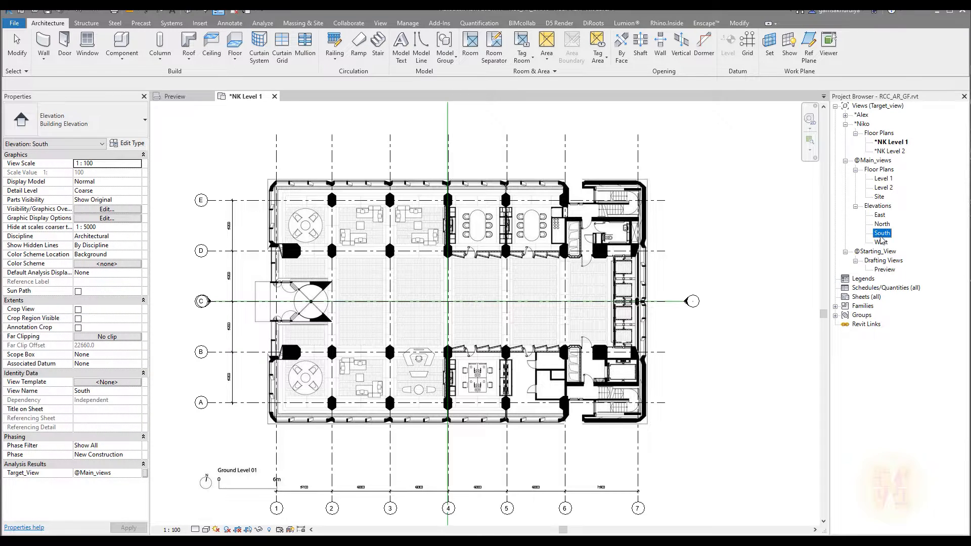
click(882, 243)
click(881, 234)
click(879, 216)
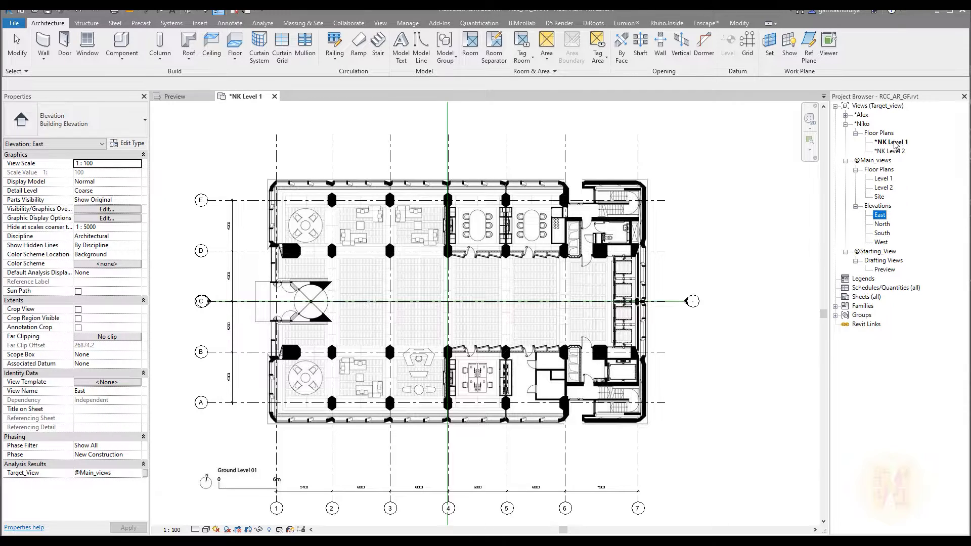
double_click(882, 215)
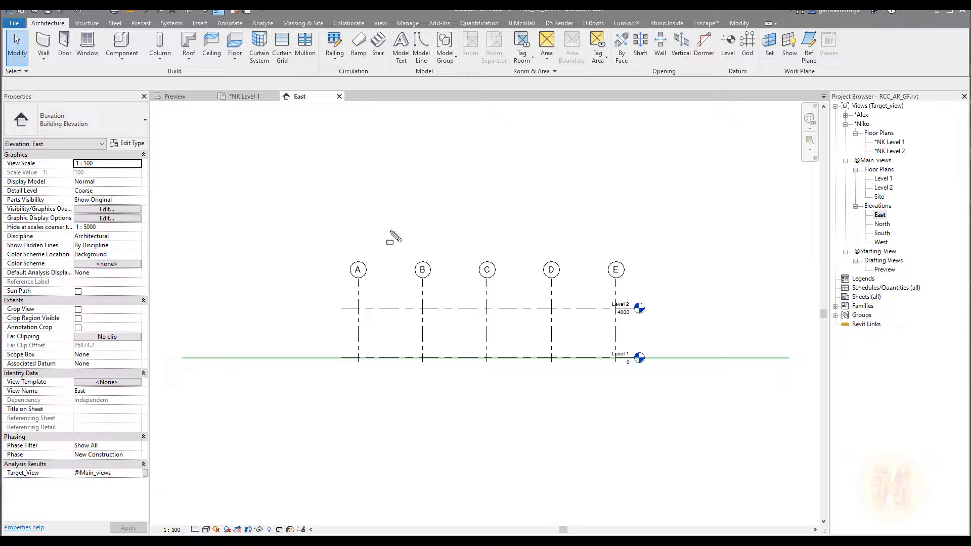
drag(340, 231, 635, 293)
Return to the *NK Level 1 floor plan and examine the lettered and numbered grids in relation to the elevation's viewing direction
click(244, 96)
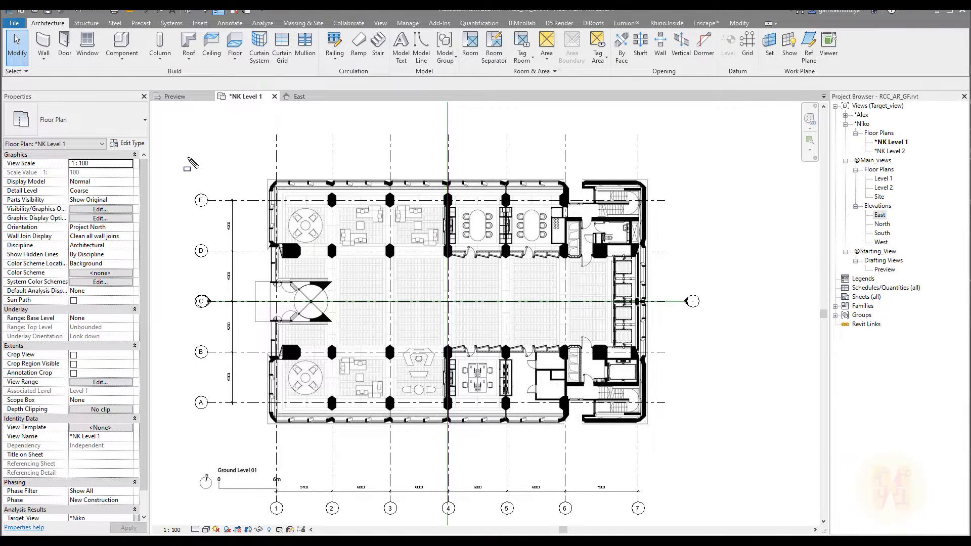
drag(187, 155, 209, 432)
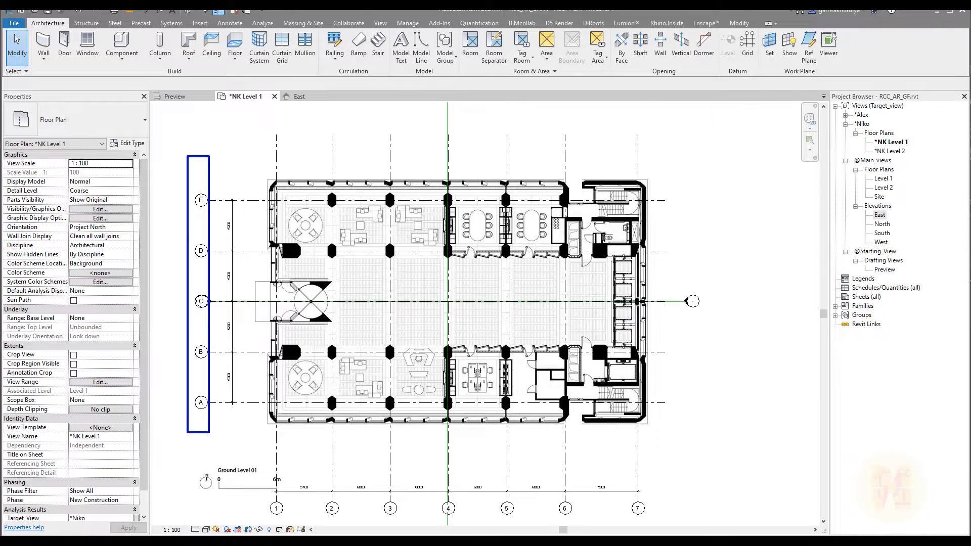
mouse_move(218, 288)
mouse_down()
mouse_move(373, 298)
mouse_move(407, 287)
mouse_move(336, 277)
mouse_up()
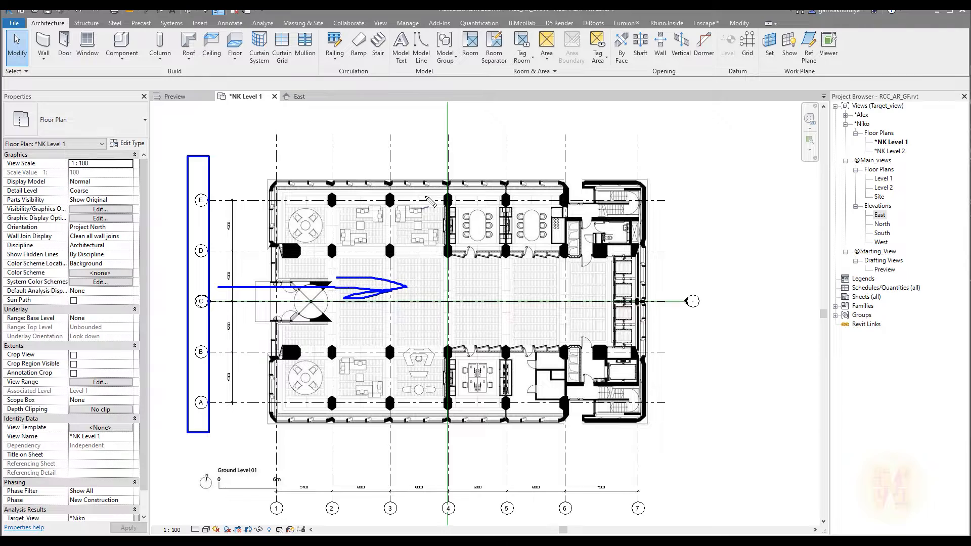
drag(425, 197, 423, 388)
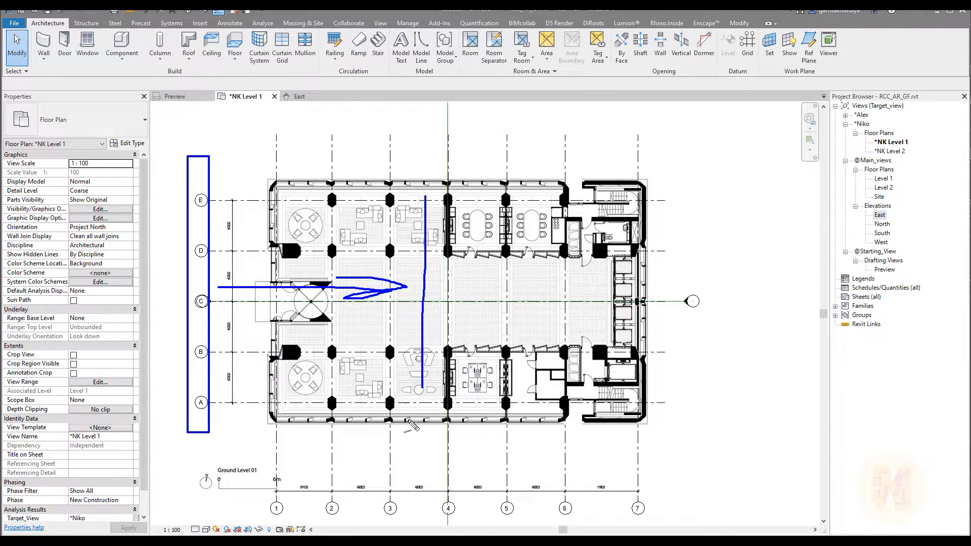
mouse_move(261, 484)
mouse_down()
mouse_move(324, 474)
mouse_move(607, 478)
mouse_move(673, 512)
mouse_move(283, 520)
mouse_move(275, 485)
mouse_up()
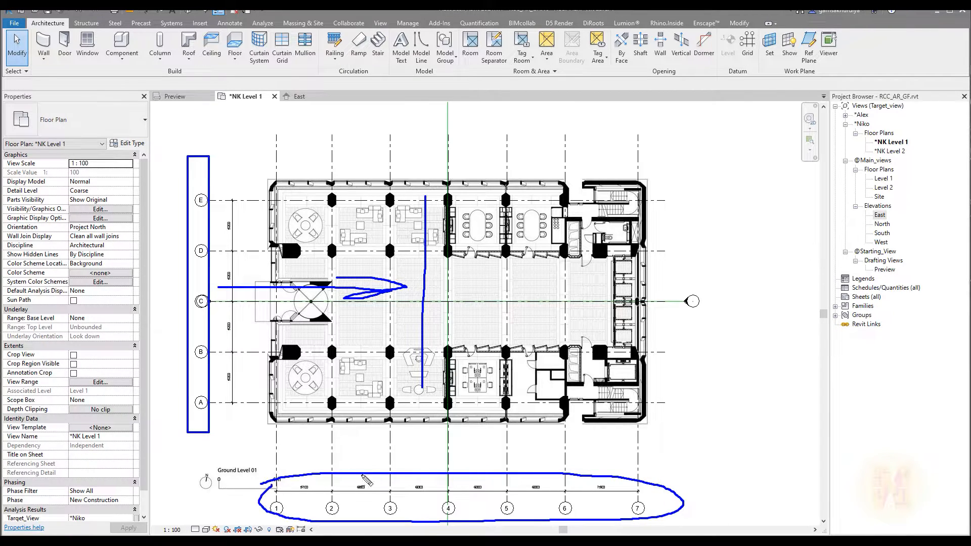
mouse_move(448, 472)
mouse_down()
mouse_move(457, 425)
mouse_move(464, 449)
mouse_up()
key(Escape)
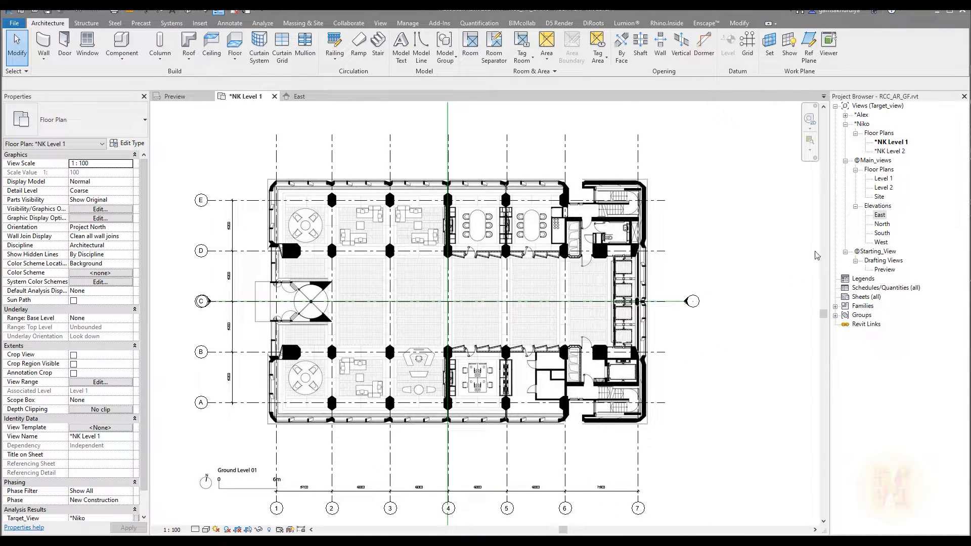
Open the North elevation, replacing the open East view, and duplicate it
double_click(882, 225)
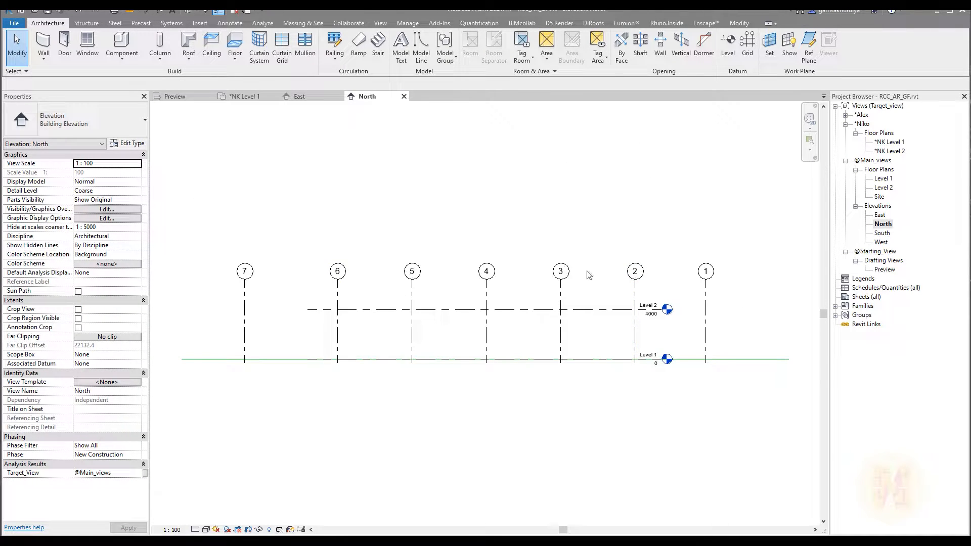
click(339, 96)
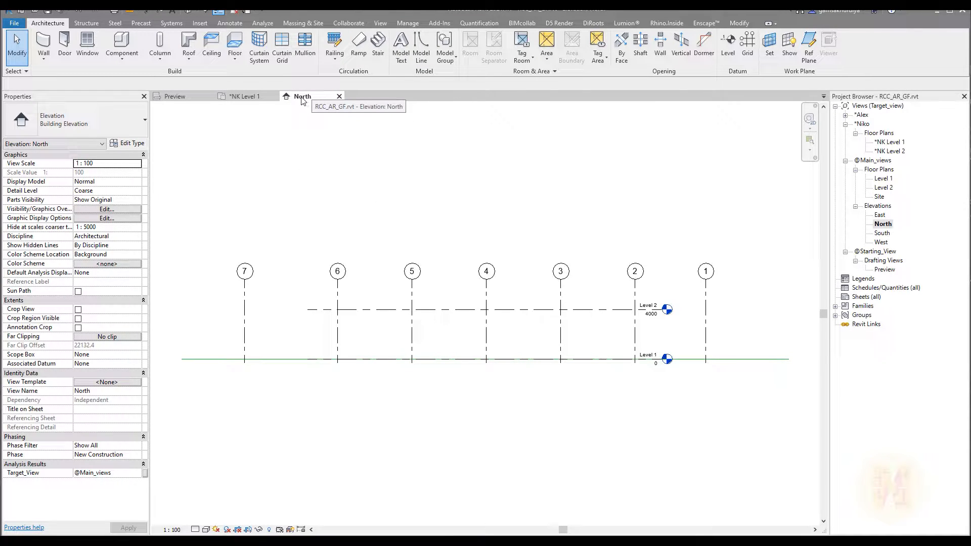
right_click(885, 226)
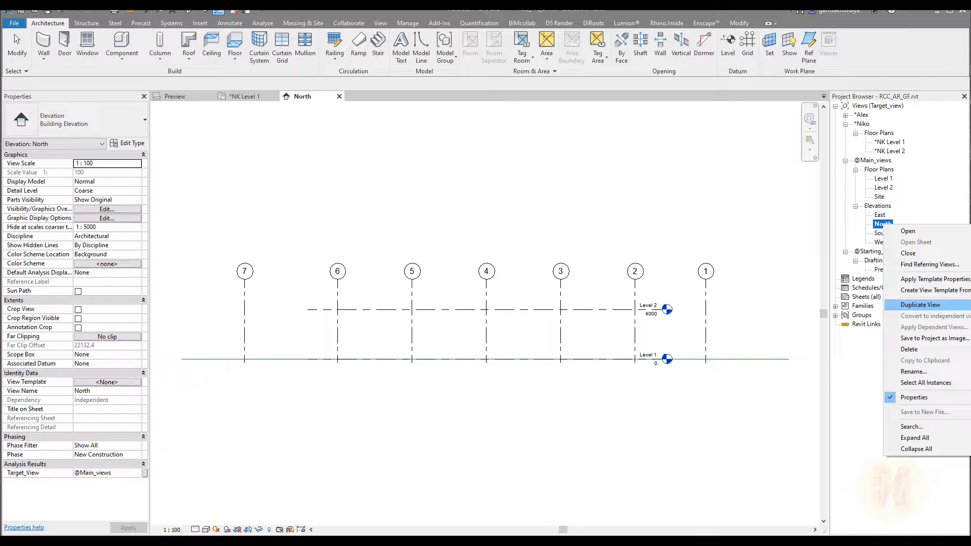
click(920, 305)
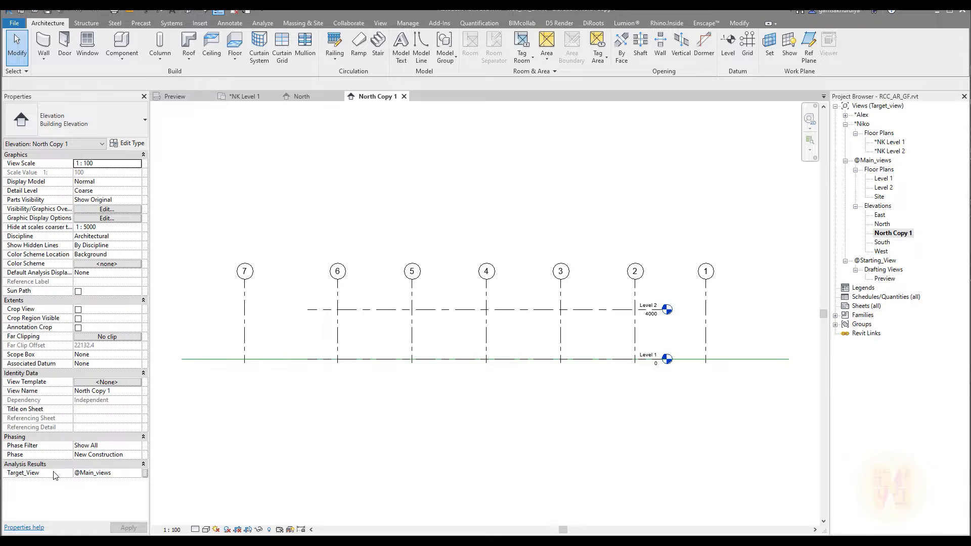
Set the duplicated elevation's Target_View to the group that holds the *NK floor plans
mouse_move(12, 479)
click(141, 479)
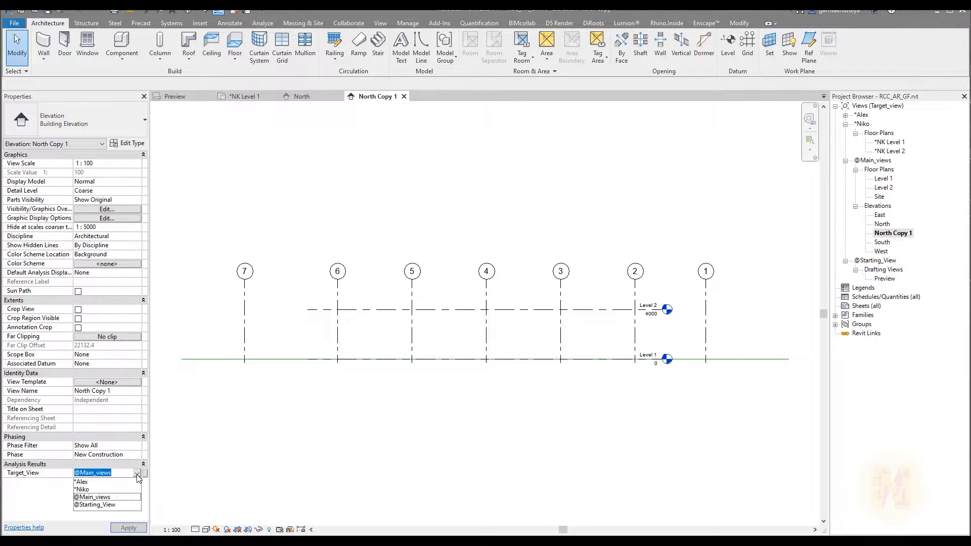
click(90, 492)
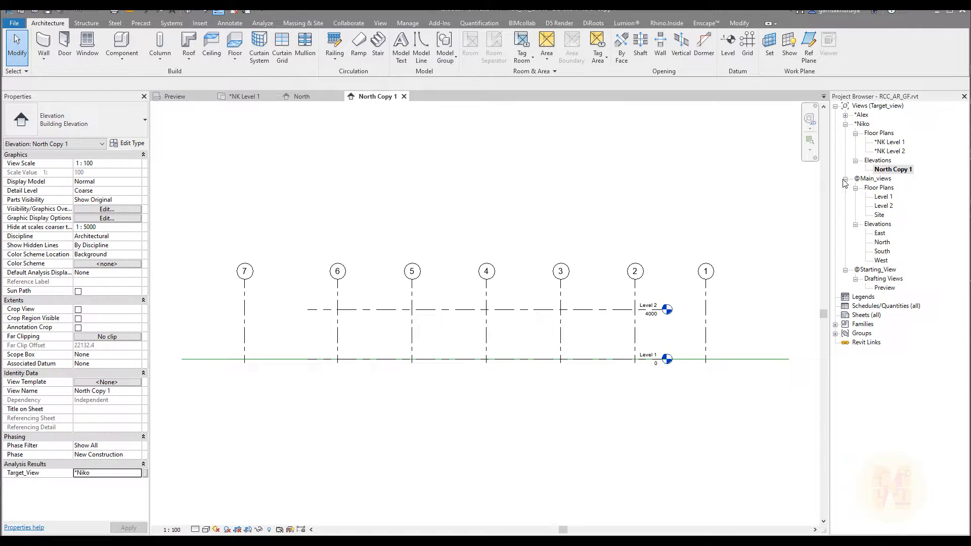
click(893, 170)
click(845, 179)
click(845, 188)
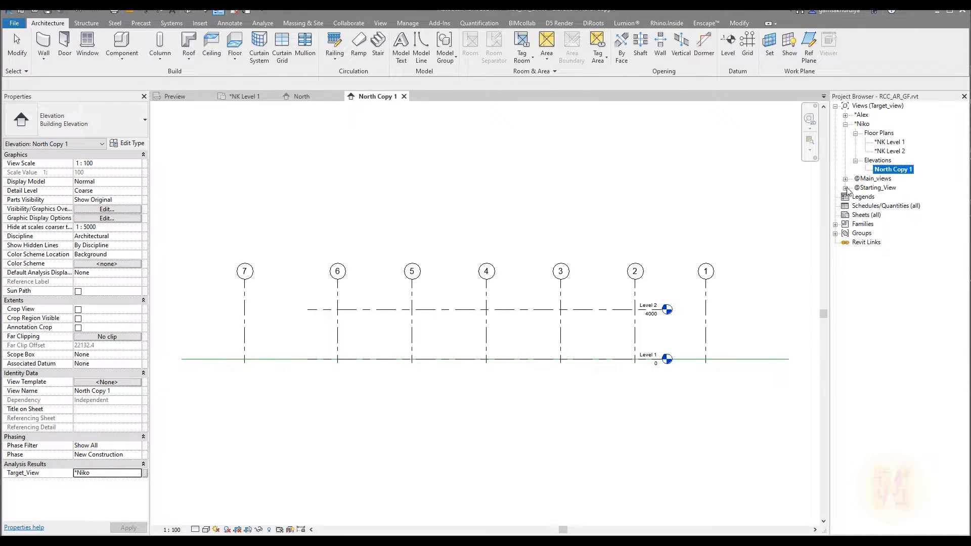
right_click(893, 174)
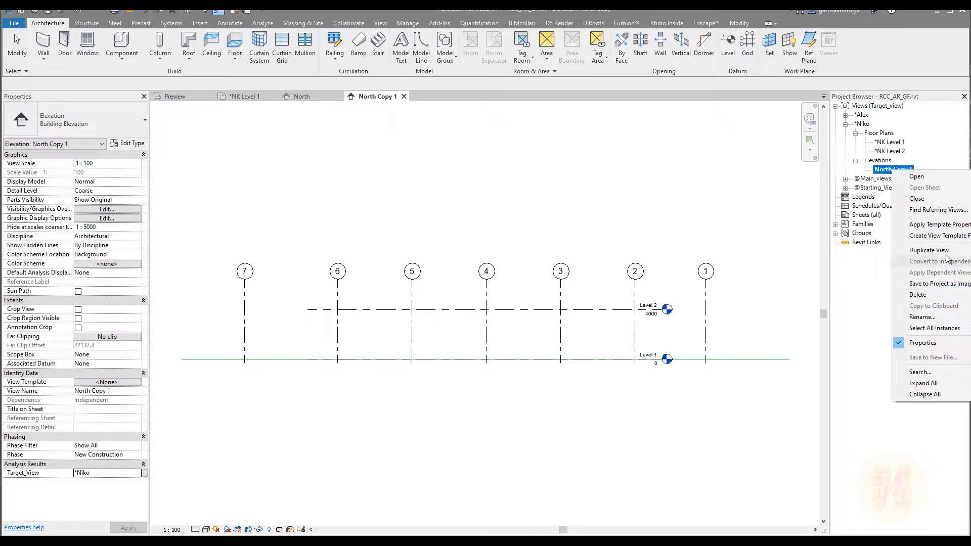
click(942, 321)
key(Right)
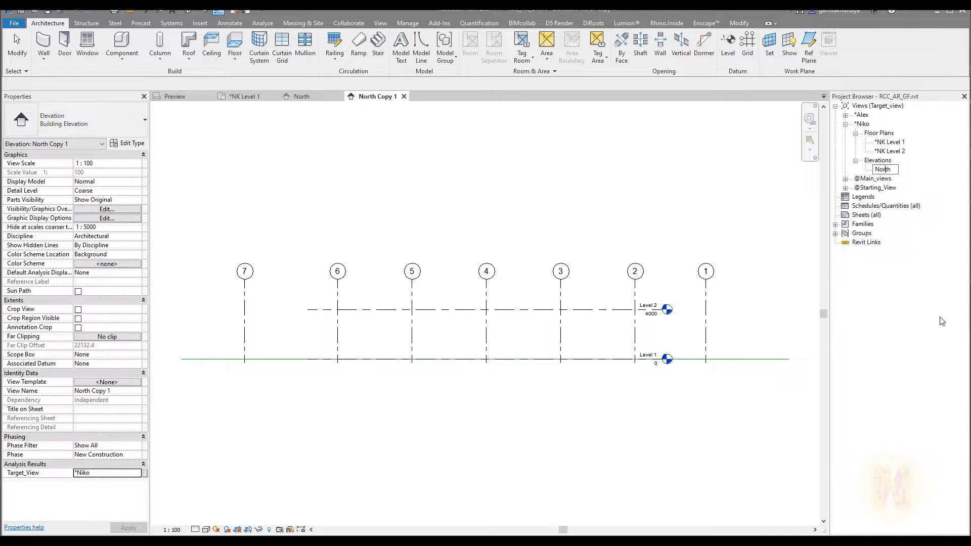
text(*NK)
key(Return)
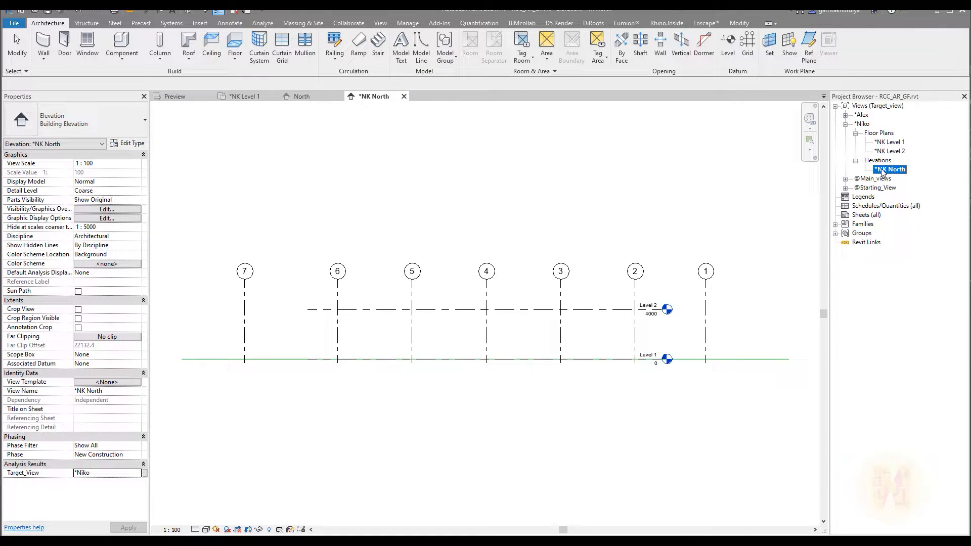
click(612, 196)
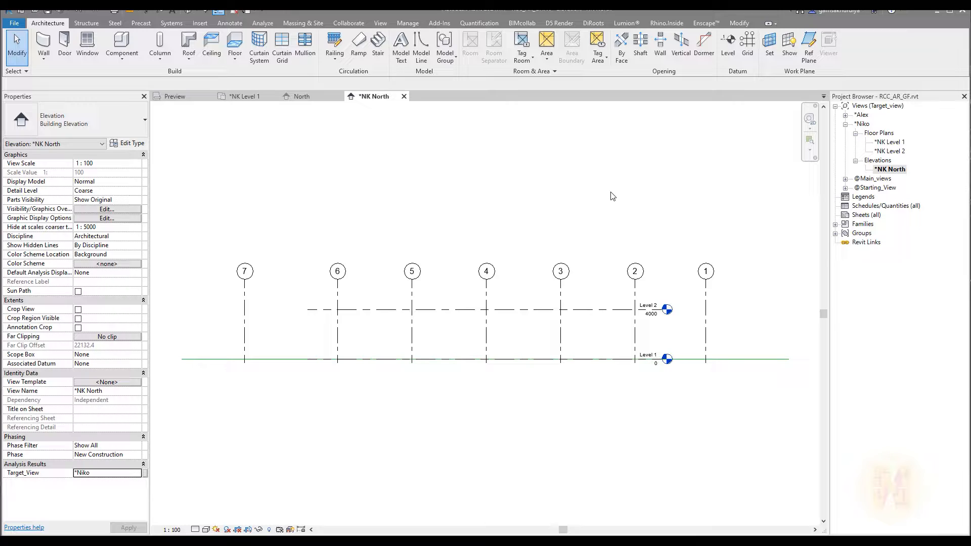
click(447, 309)
scroll(448, 309, down, 2)
scroll(400, 312, up, 2)
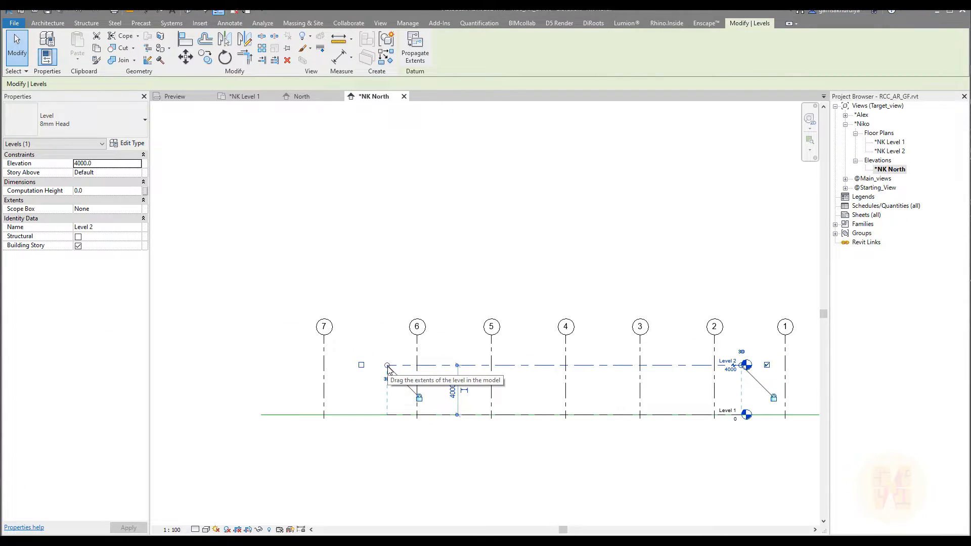
middle_drag(533, 311, 458, 270)
click(474, 250)
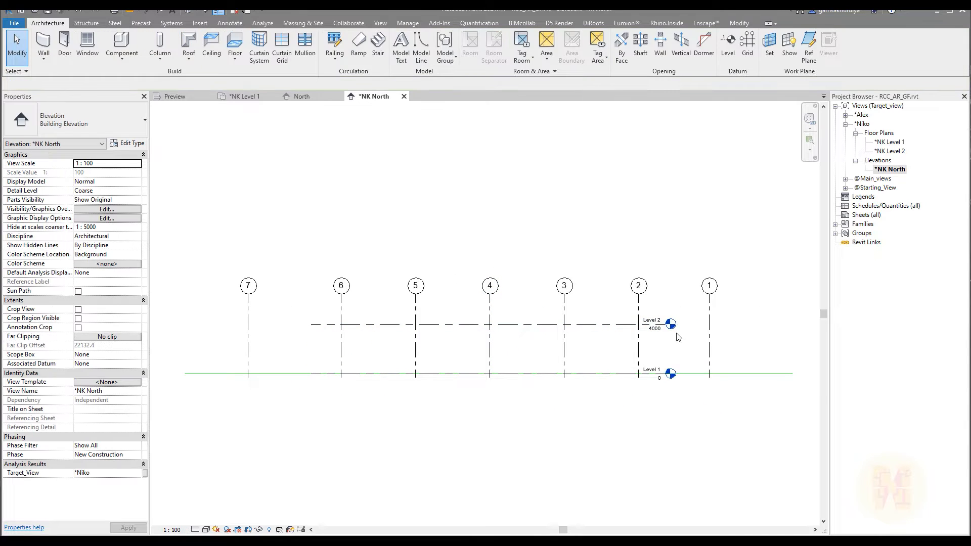
Extend the aligned Level 1 and Level 2 lines beyond grid 7 at one end and beyond grid 1 at the other
click(458, 325)
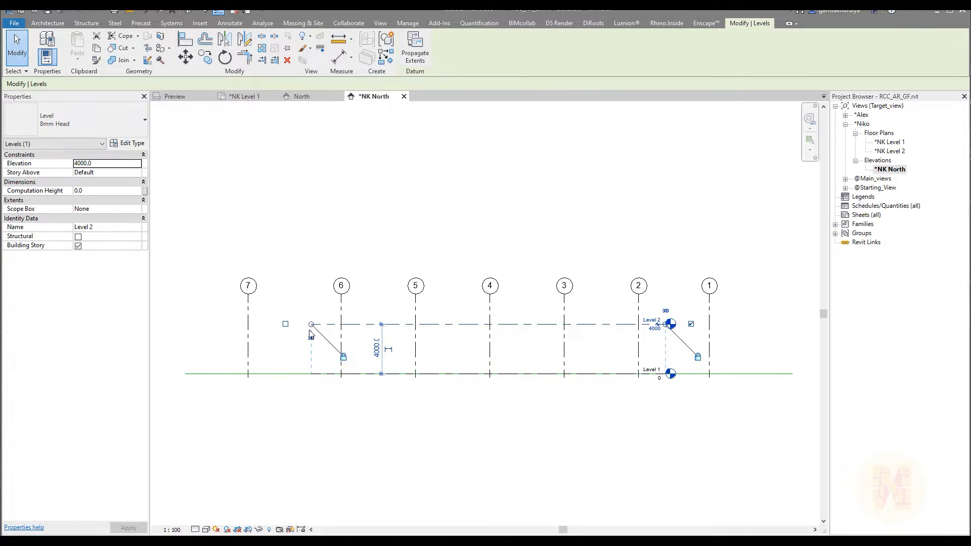
drag(312, 325, 176, 324)
middle_drag(667, 329, 503, 338)
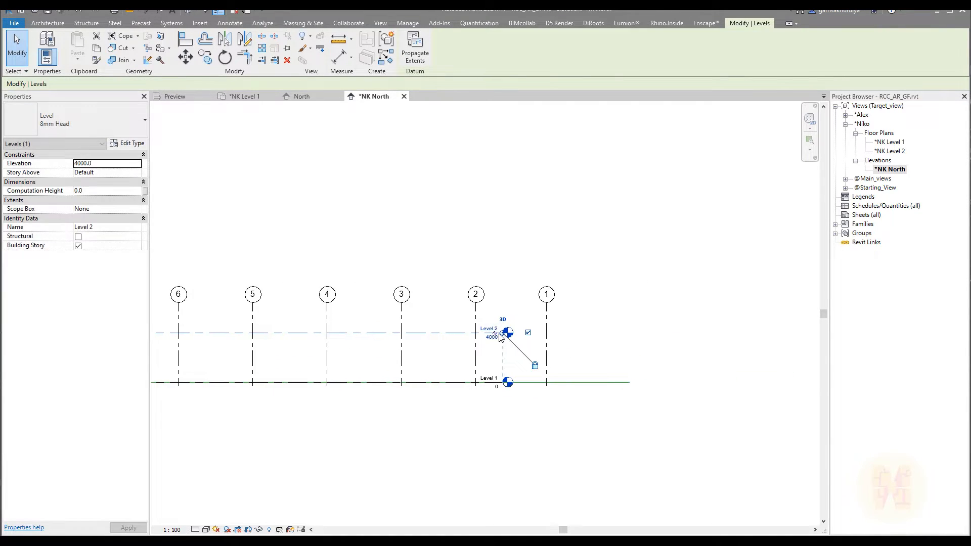
drag(504, 338, 602, 338)
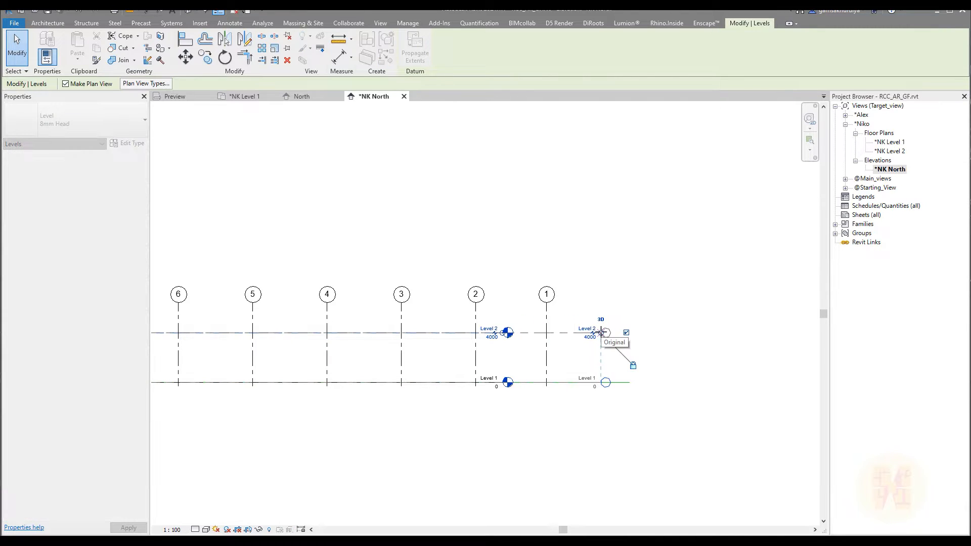
click(583, 455)
middle_drag(475, 447, 614, 427)
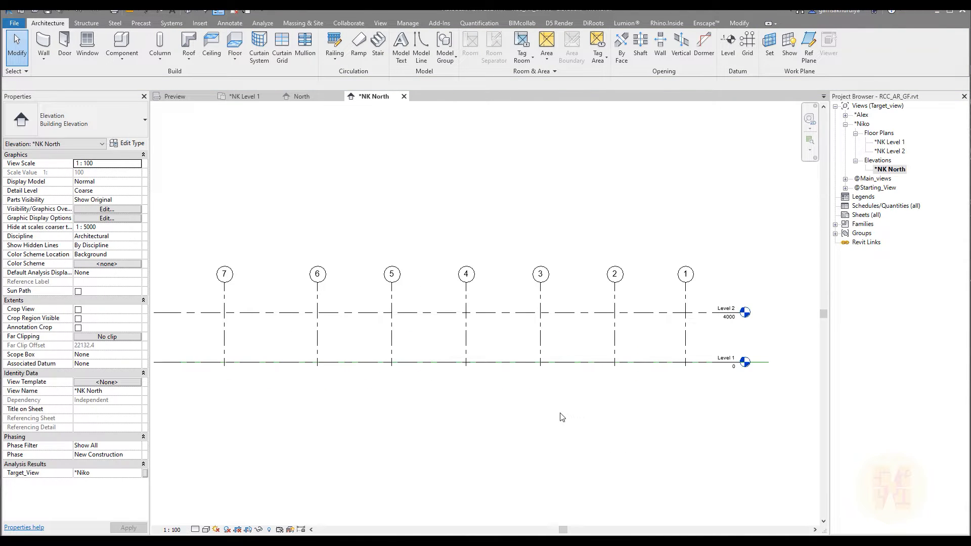
click(316, 373)
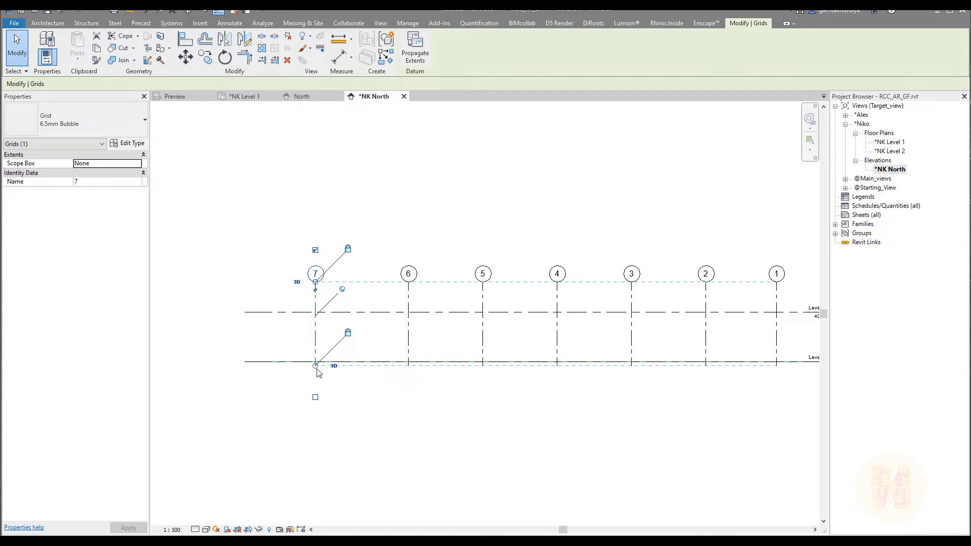
scroll(385, 340, down, 2)
click(360, 392)
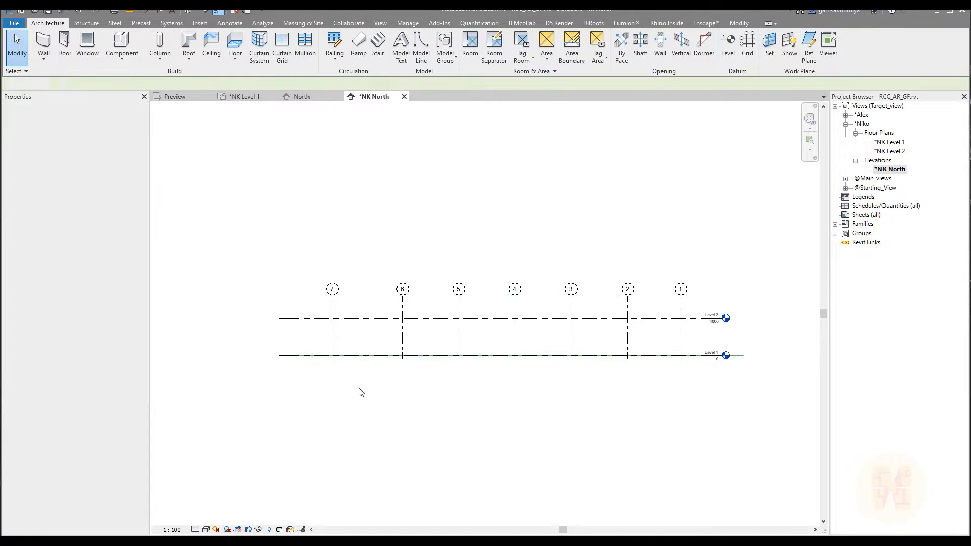
scroll(332, 356, up, 4)
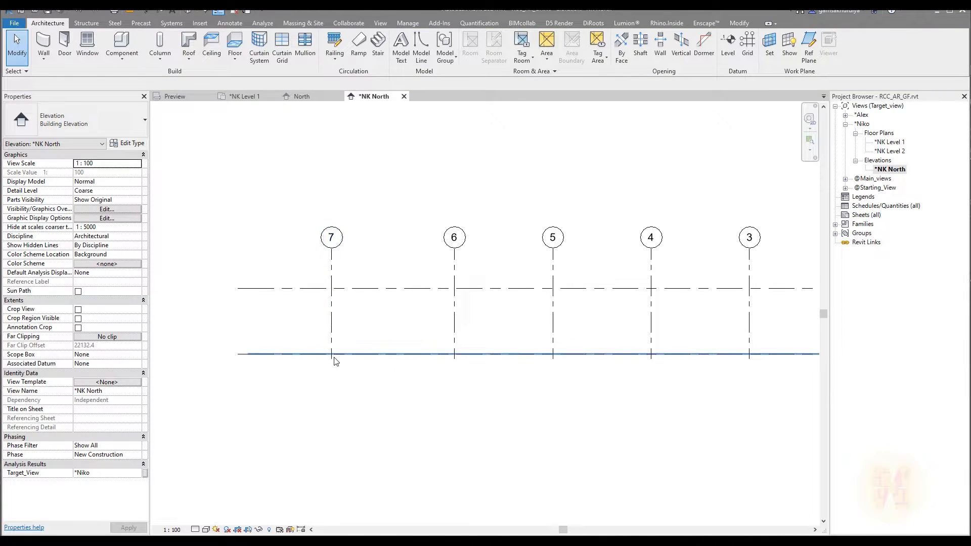
scroll(331, 368, down, 3)
Unpin grids 1 to 7 in the *NK North elevation
drag(680, 234, 244, 281)
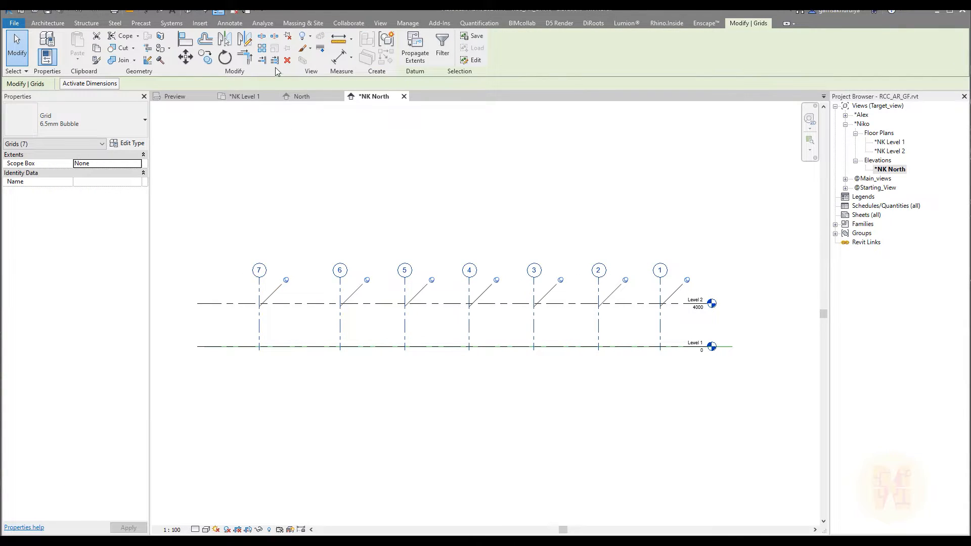
click(288, 36)
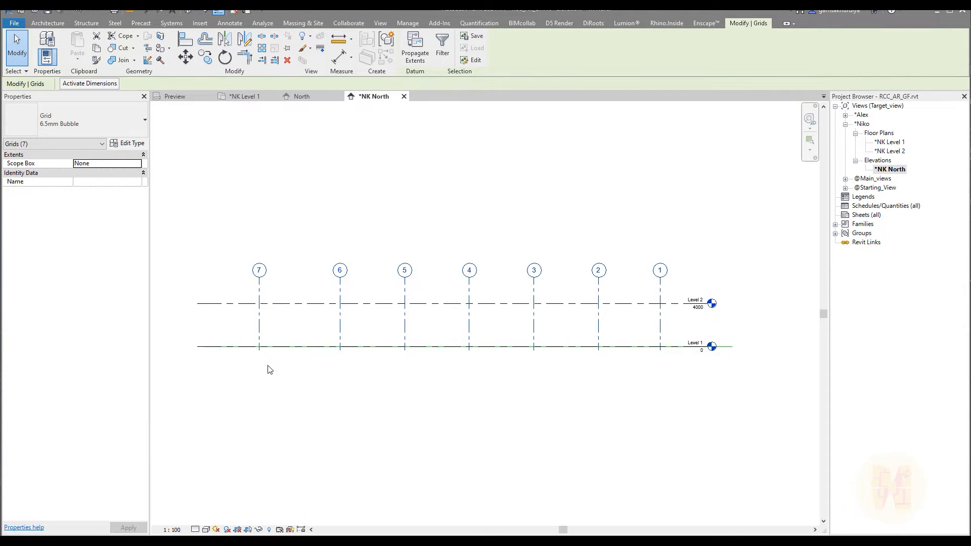
click(268, 368)
Lengthen the aligned grid lines 1 to 7 downward so they end well below Level 1
click(259, 324)
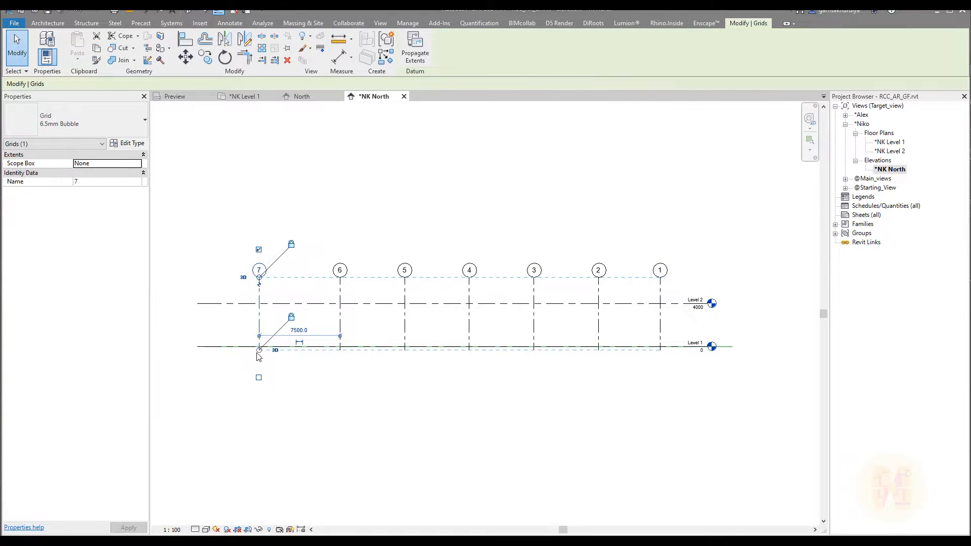
drag(259, 350, 259, 388)
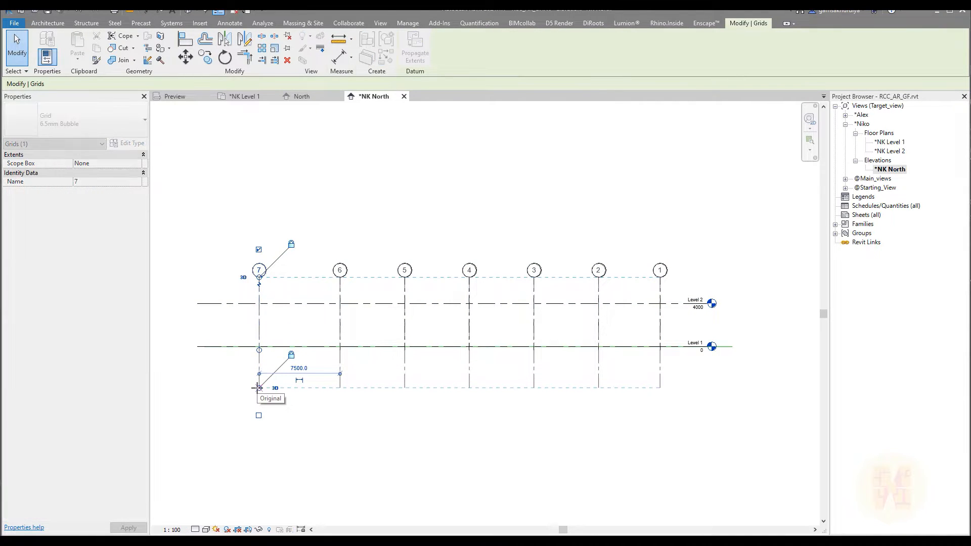
click(447, 438)
drag(686, 253, 236, 260)
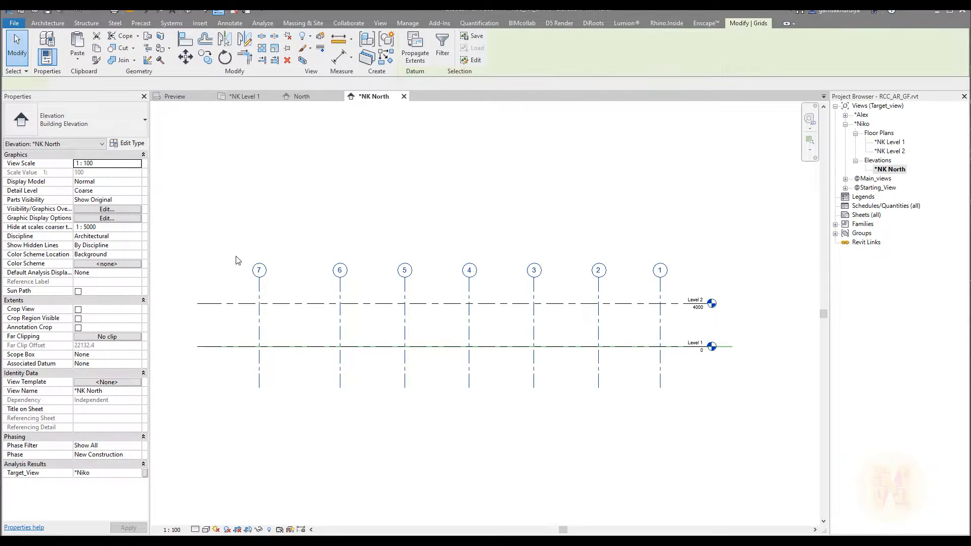
click(467, 175)
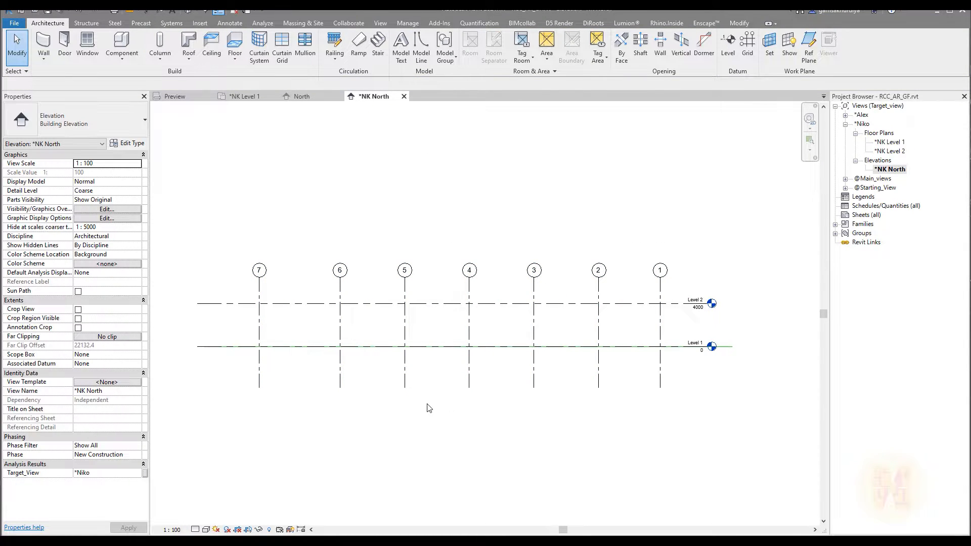
Switch to the Reference folder in File Explorer and examine the long section in 19-Section.jpg
middle_drag(333, 329, 357, 329)
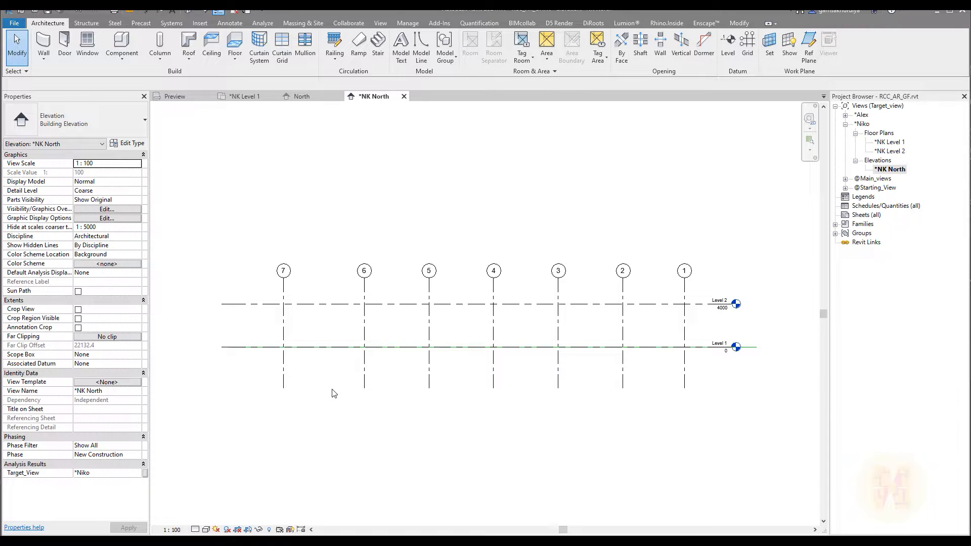
scroll(334, 390, down, 2)
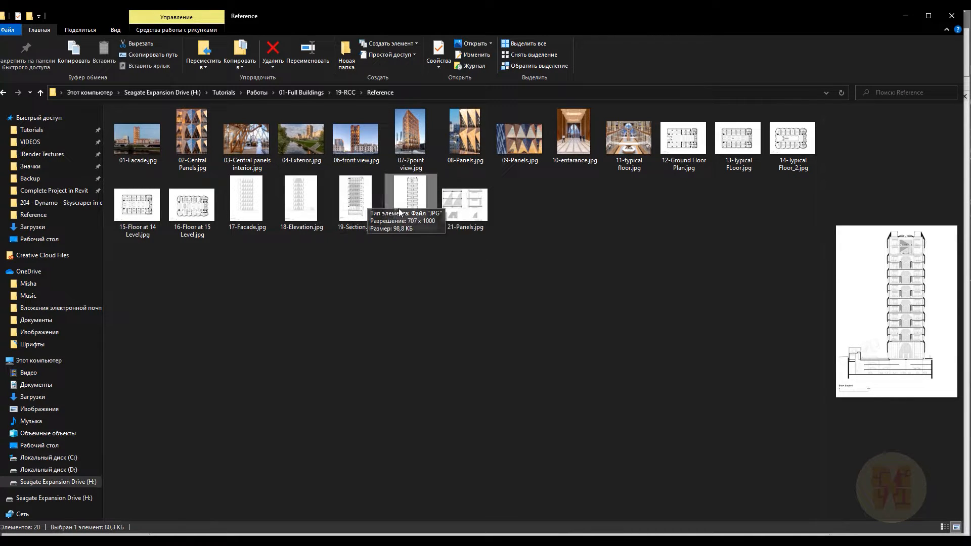
double_click(377, 210)
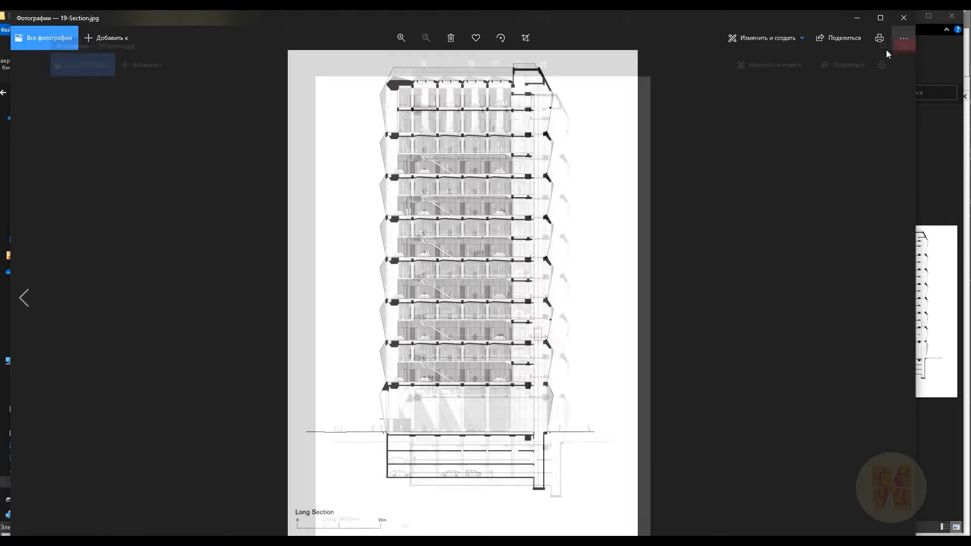
click(905, 20)
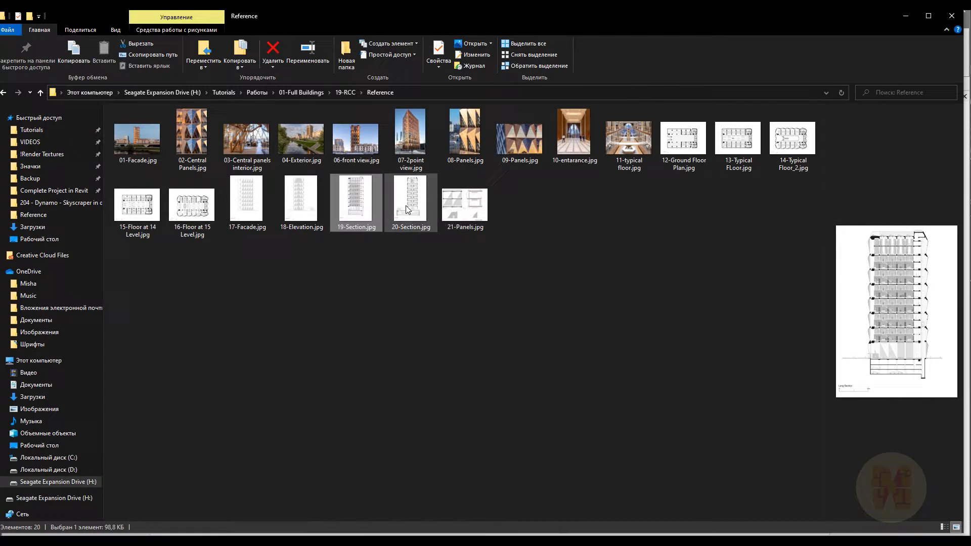
double_click(353, 200)
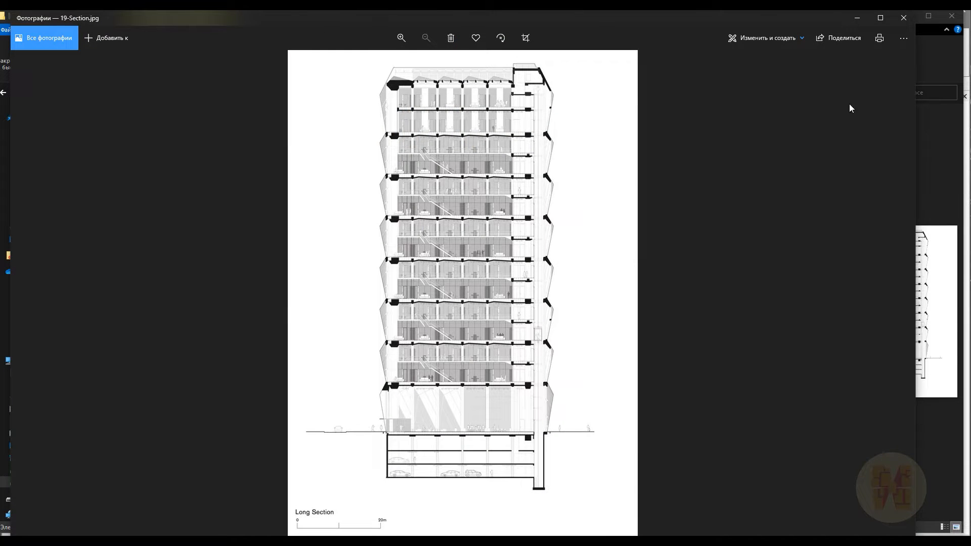
click(904, 17)
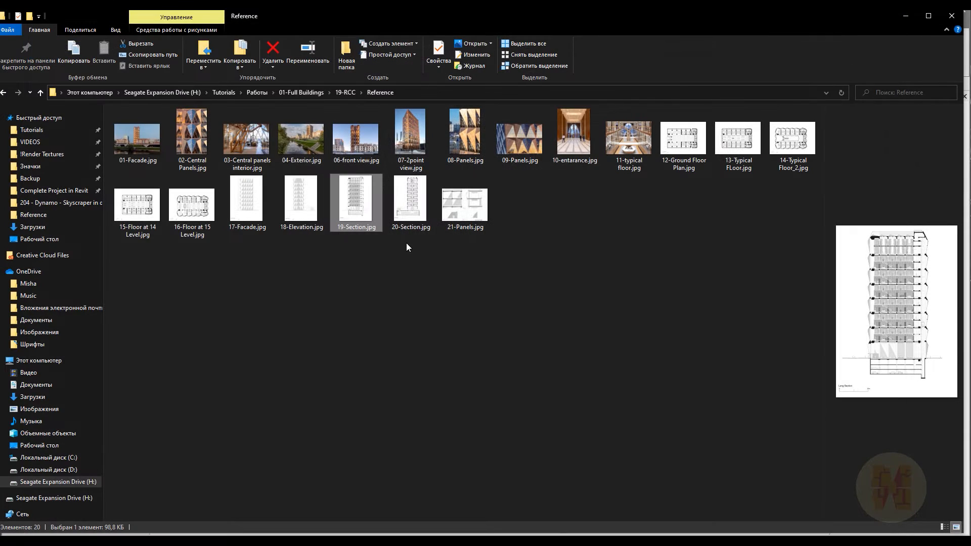
Import 19-Section.jpg from the Reference folder into the *NK North elevation, centred above grids 3 to 5
drag(586, 14, 3, 35)
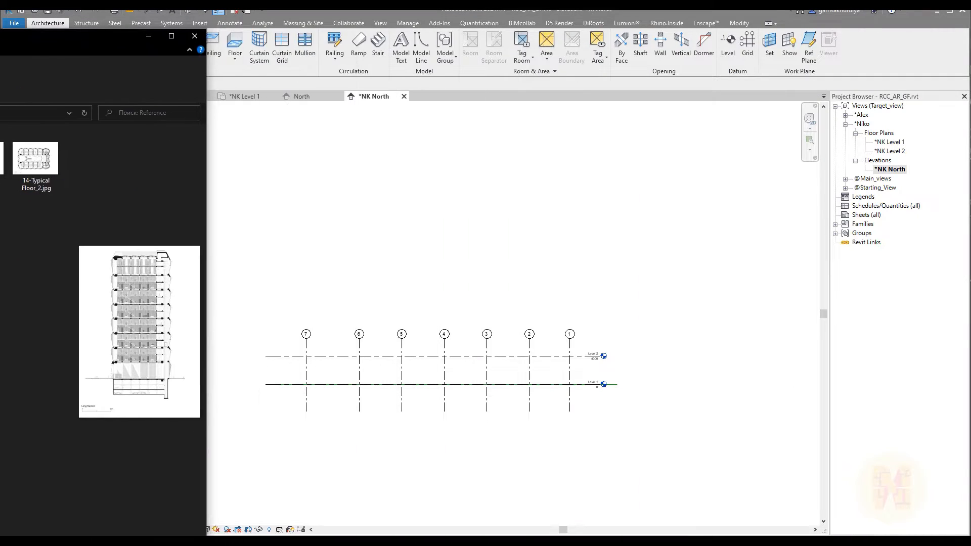
drag(3, 223, 401, 281)
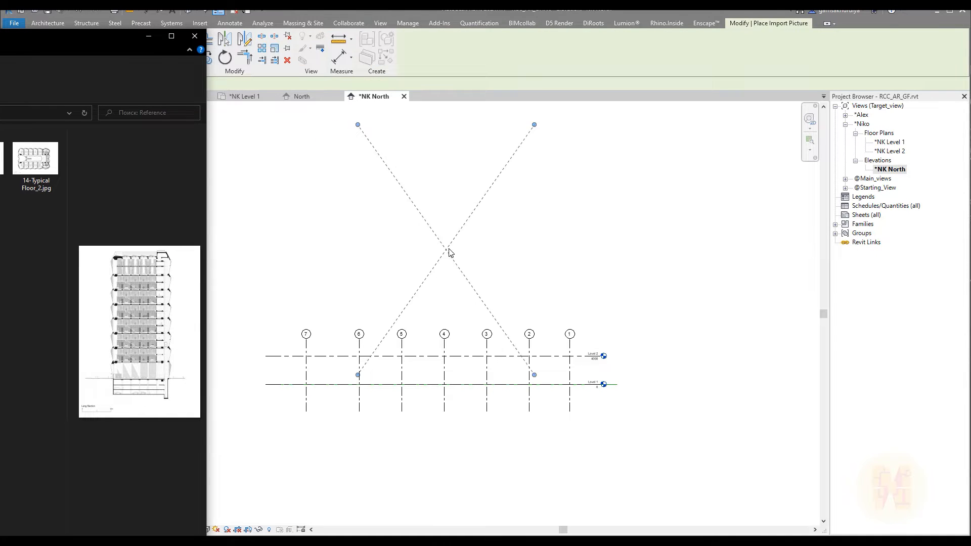
click(449, 249)
key(alt+Tab)
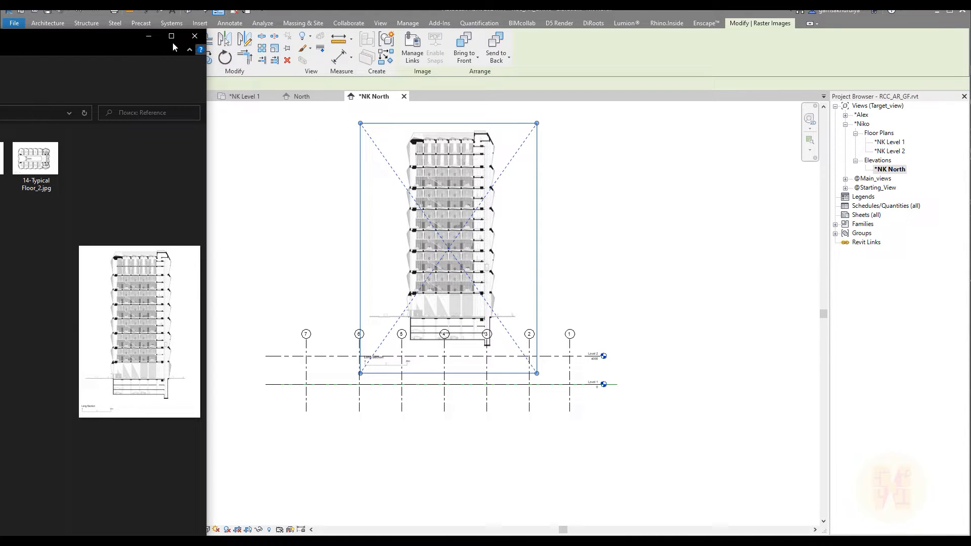
Move the section image up so it sits completely clear of the grids and Level 2 in the *NK North elevation
click(148, 36)
middle_drag(436, 257, 424, 363)
drag(444, 371, 433, 252)
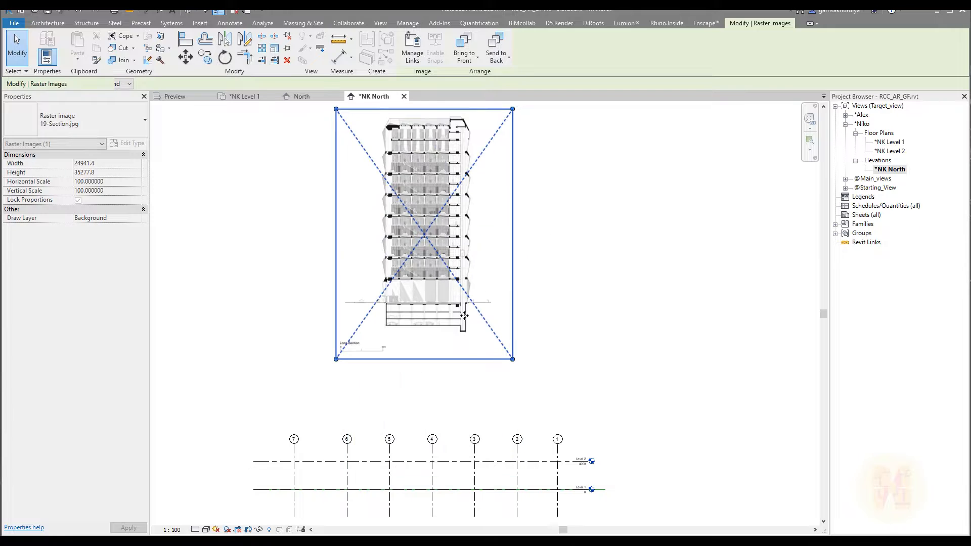
scroll(315, 364, up, 2)
scroll(413, 337, up, 2)
key(Escape)
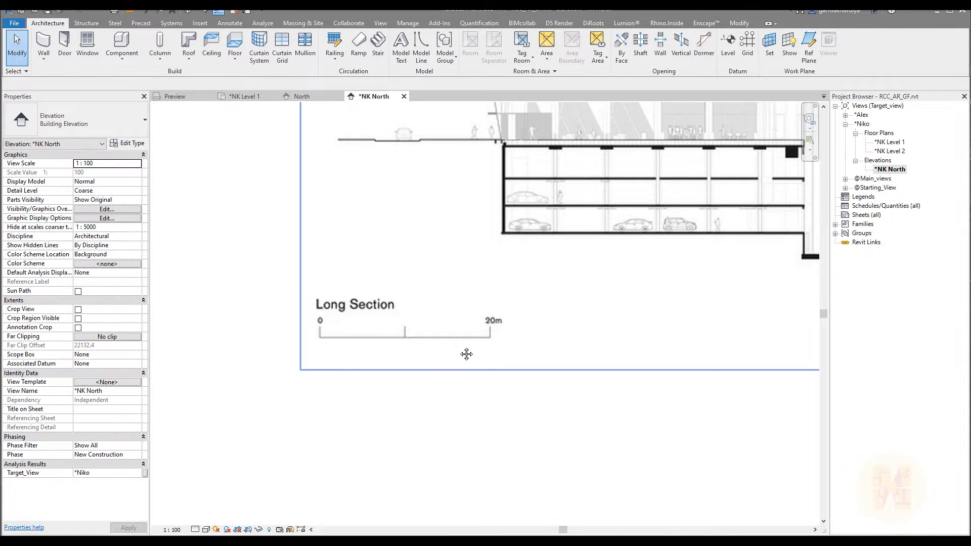
middle_drag(466, 355, 393, 353)
middle_drag(462, 119, 388, 132)
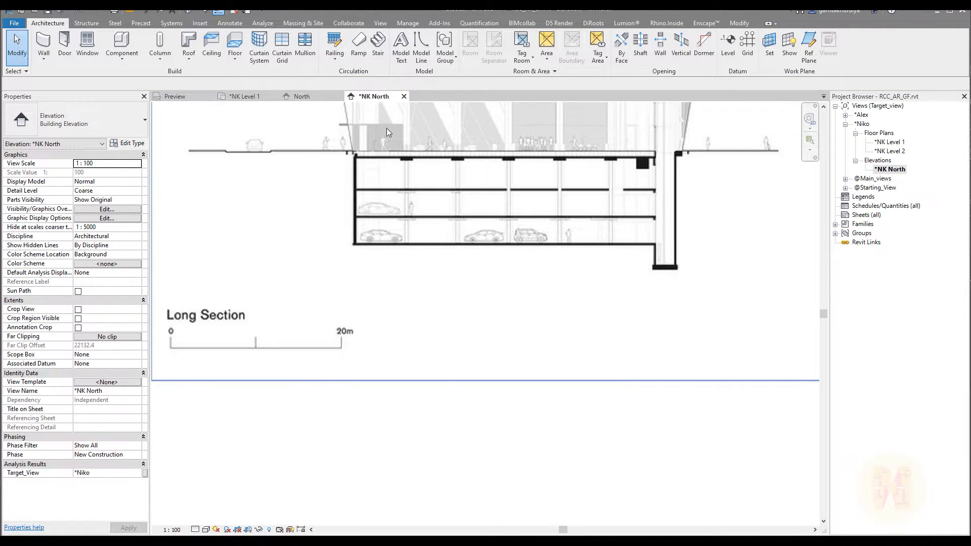
click(439, 225)
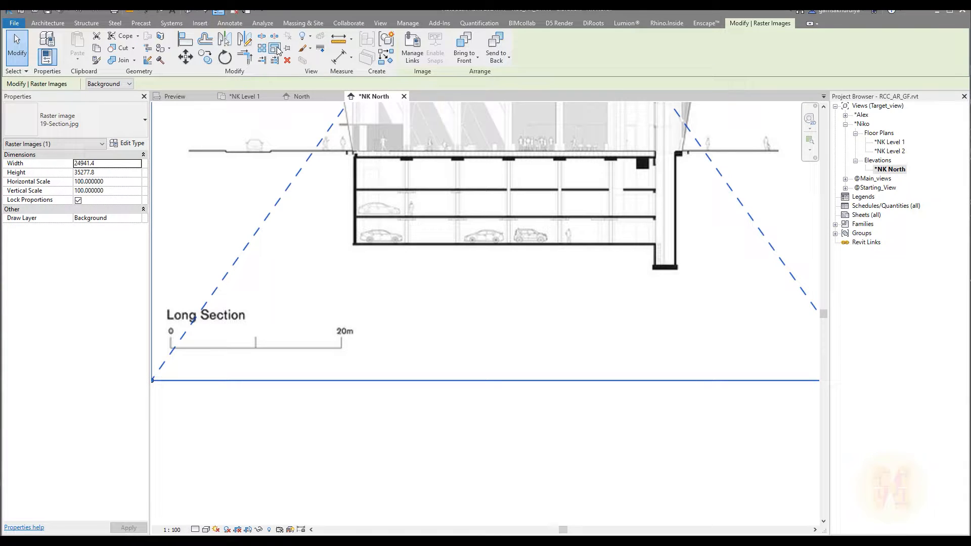
click(275, 48)
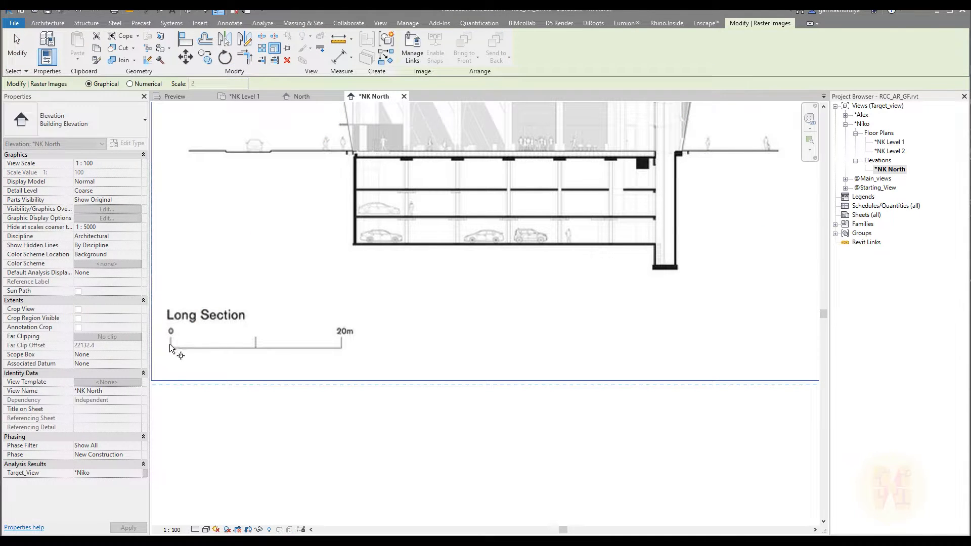
key(Escape)
click(41, 24)
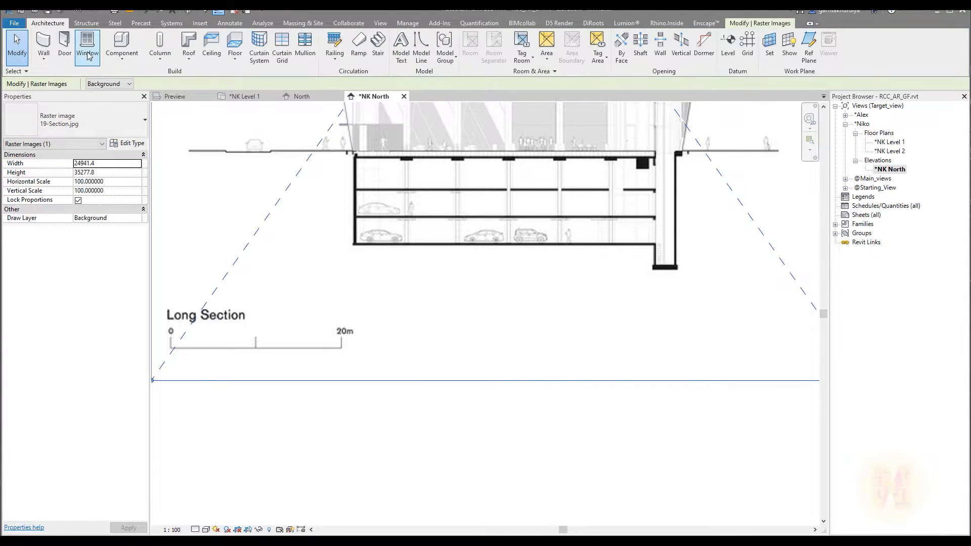
click(422, 48)
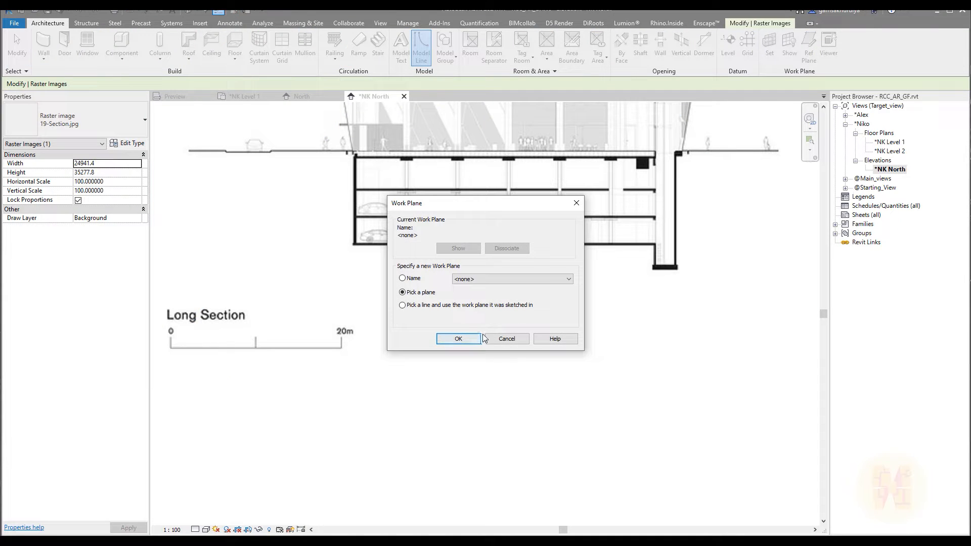
click(507, 338)
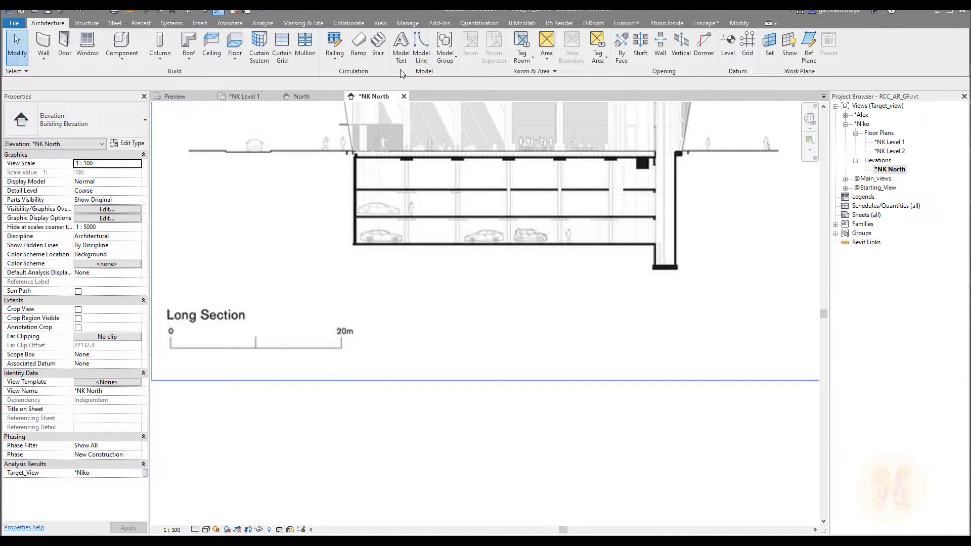
click(422, 48)
click(414, 278)
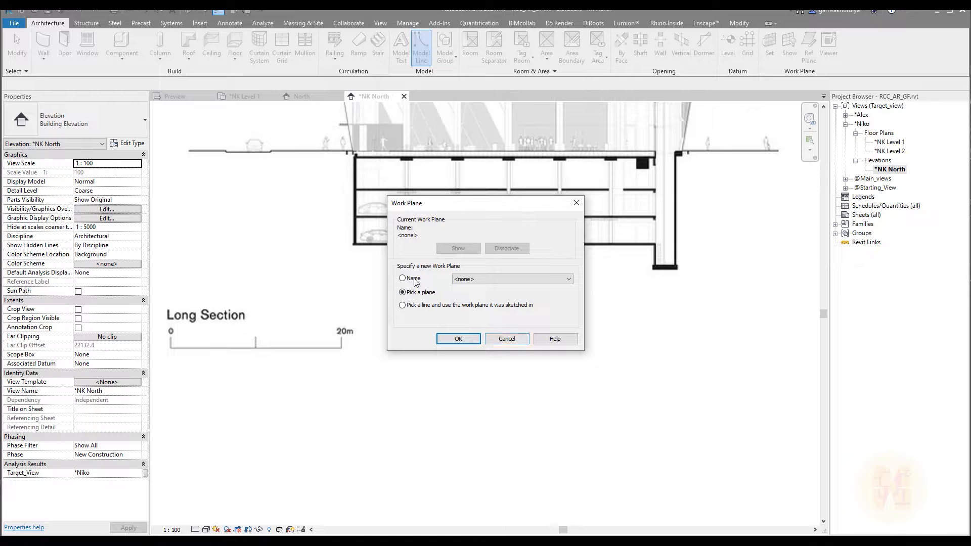
click(470, 280)
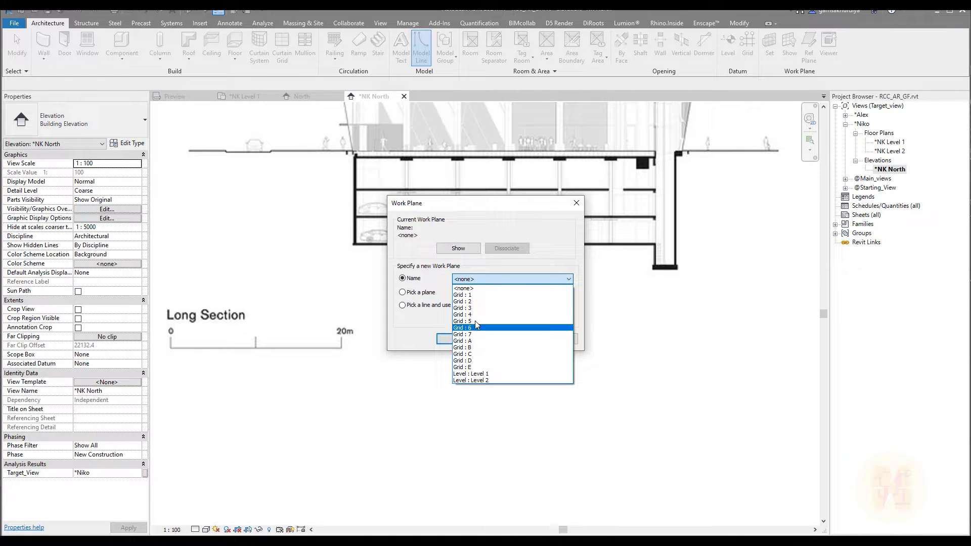
click(475, 289)
click(515, 338)
key(Escape)
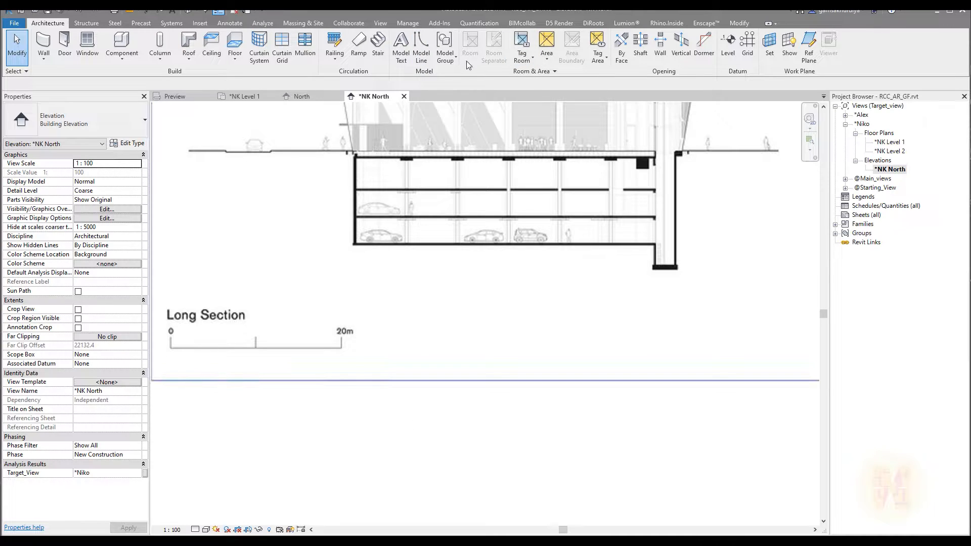
Draw a horizontal 20000 mm model line on the Grid : A work plane, starting at the zero end of the section image's scale bar
click(421, 48)
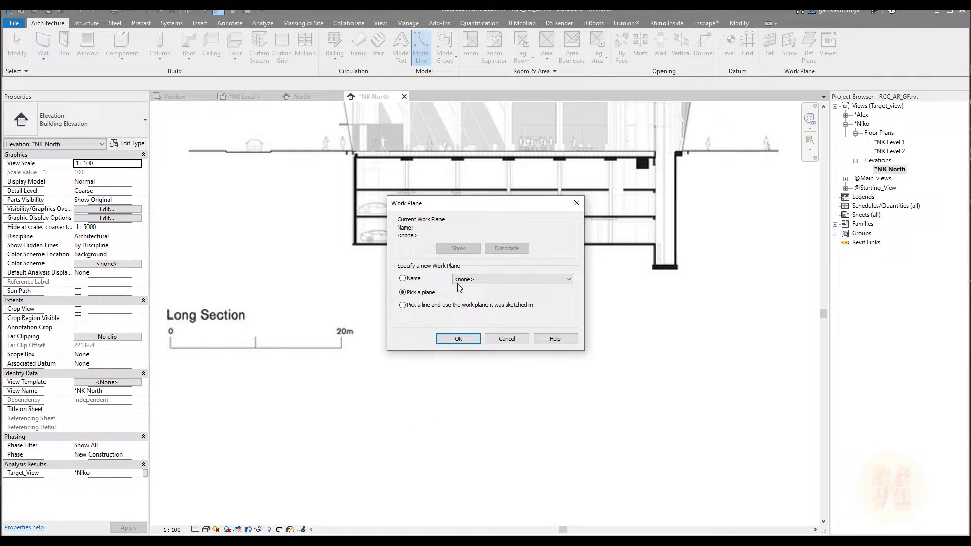
click(402, 278)
click(478, 278)
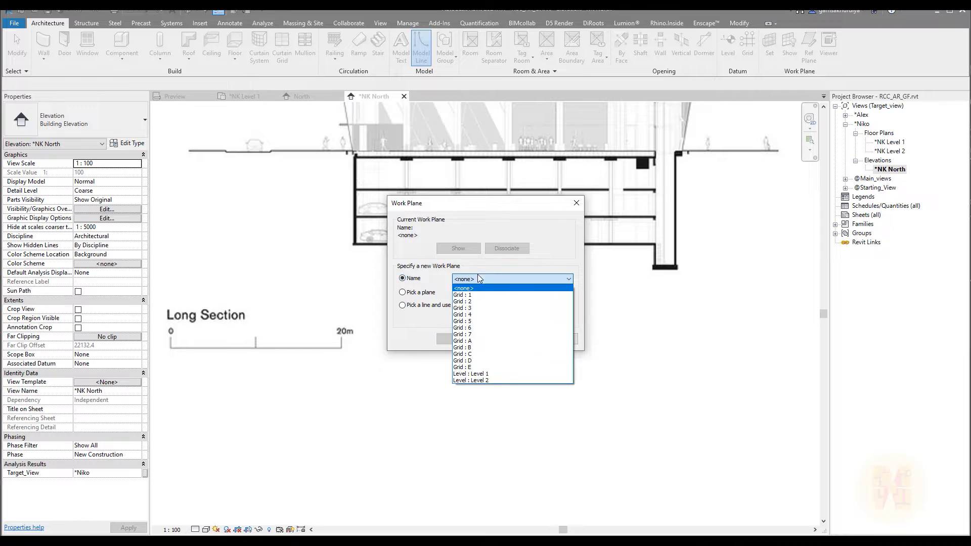
click(487, 341)
click(461, 338)
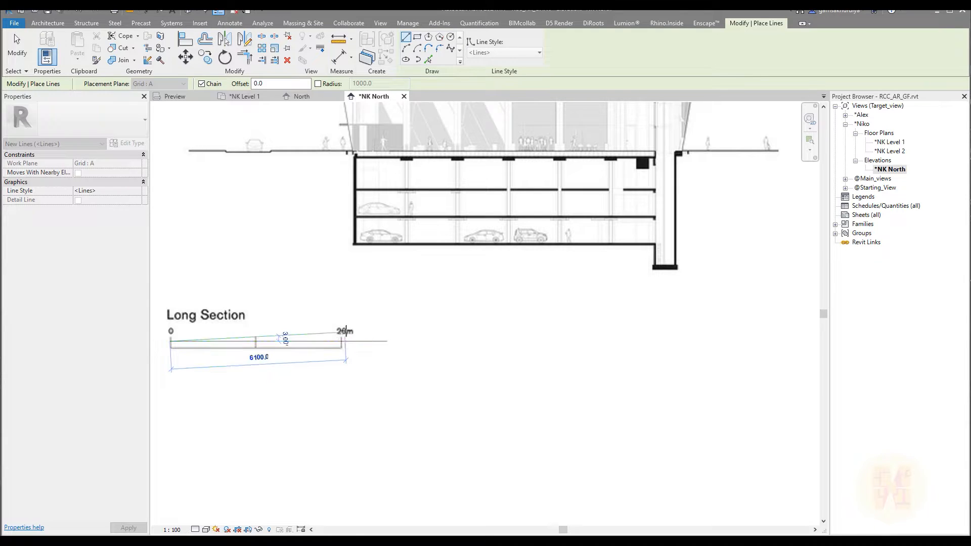
text(20000)
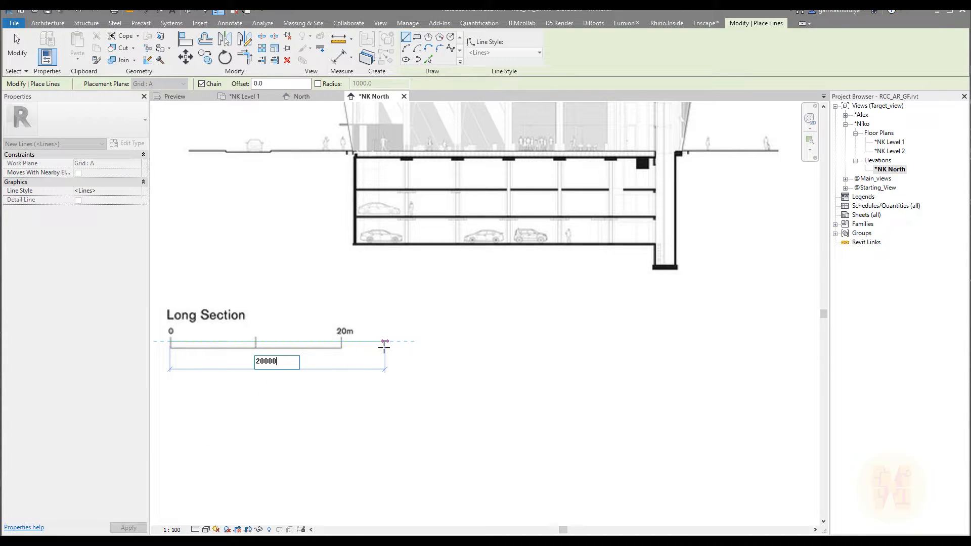
key(Return)
key(Escape)
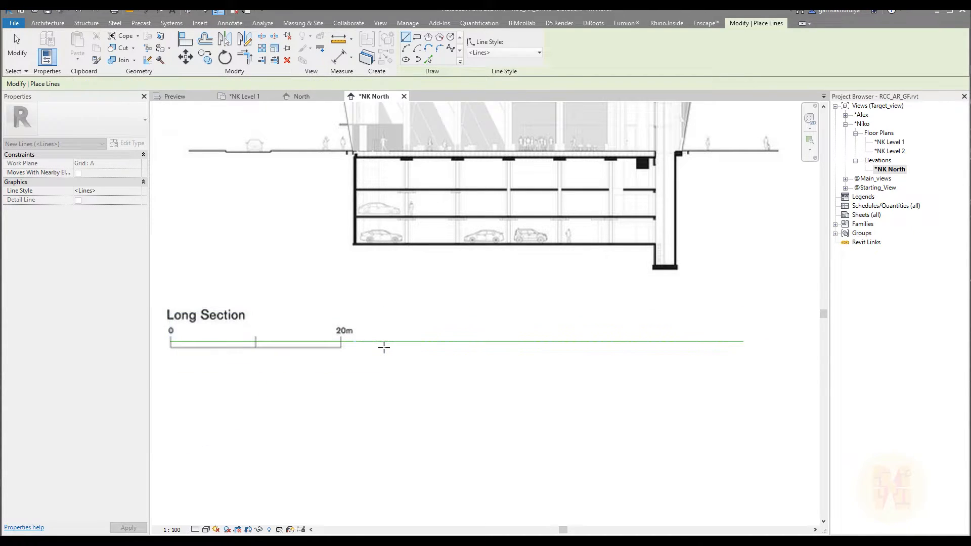
key(Escape)
Scale the section image graphically from the zero mark so its 20 m scale bar matches the 20000 mm model line
click(429, 227)
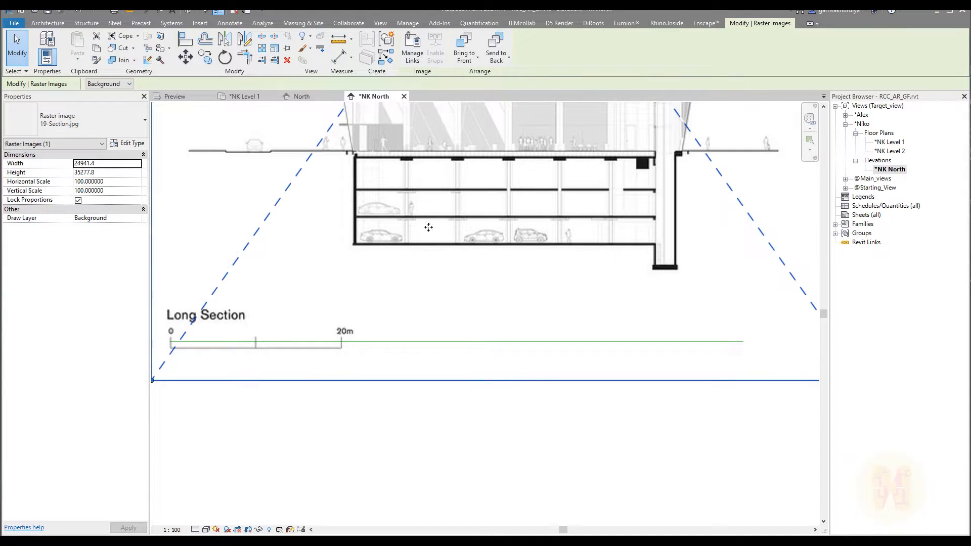
click(274, 48)
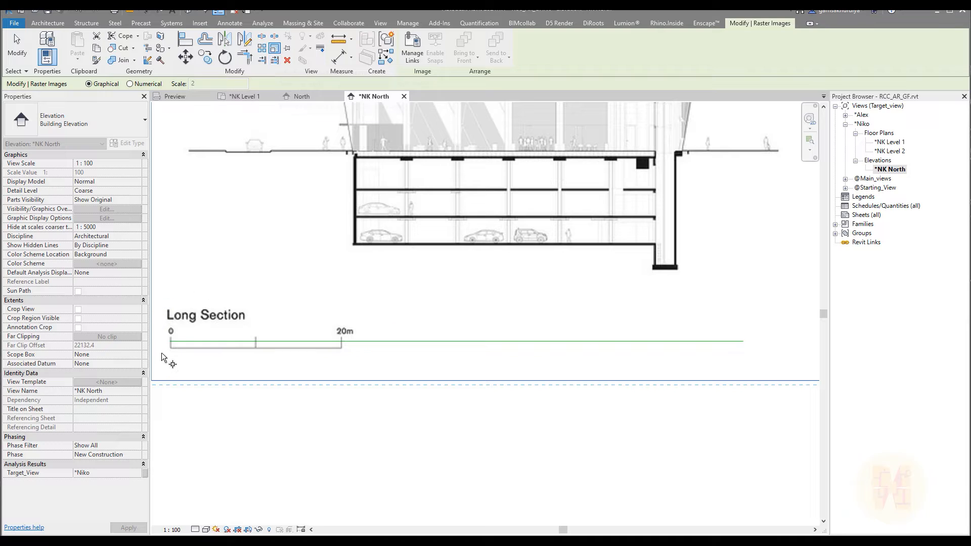
click(170, 341)
click(344, 341)
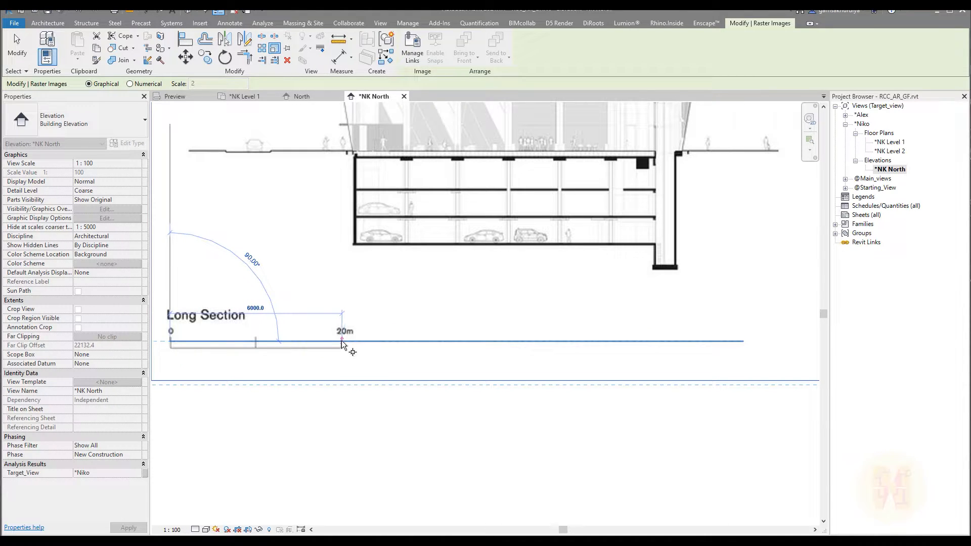
click(735, 339)
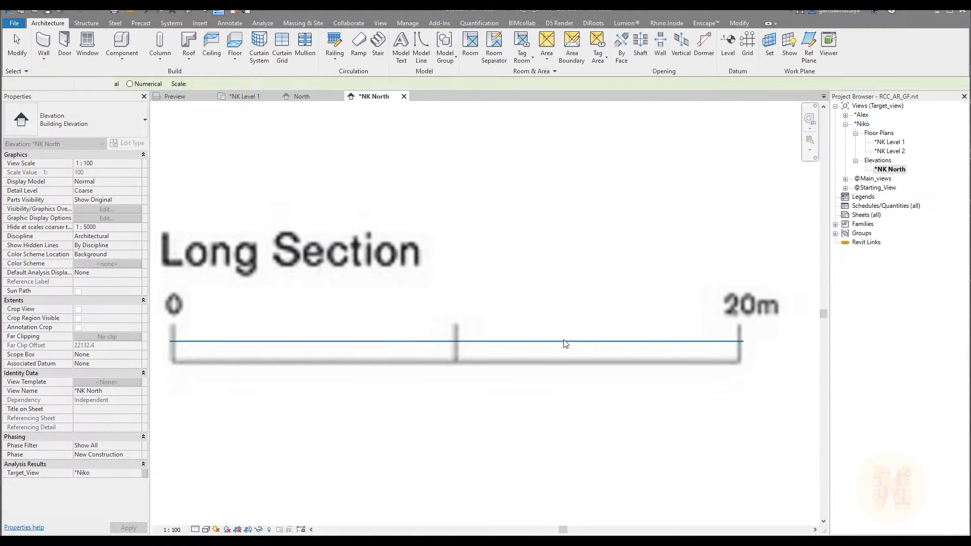
click(517, 316)
key(Escape)
Move the scaled section image down over grids 1 to 7, with its ground floor slab close to Level 1
scroll(517, 315, down, 3)
scroll(518, 313, down, 5)
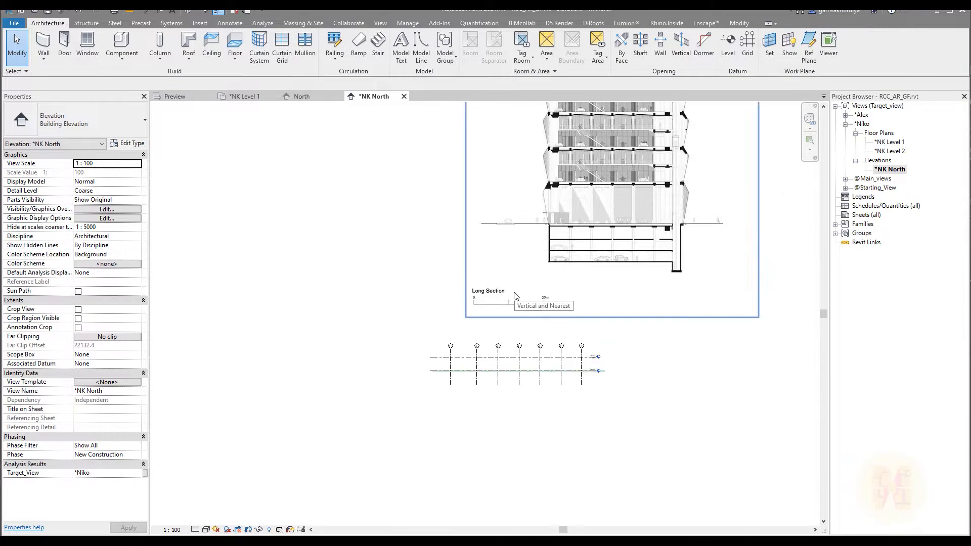
drag(496, 200, 396, 293)
scroll(379, 338, up, 5)
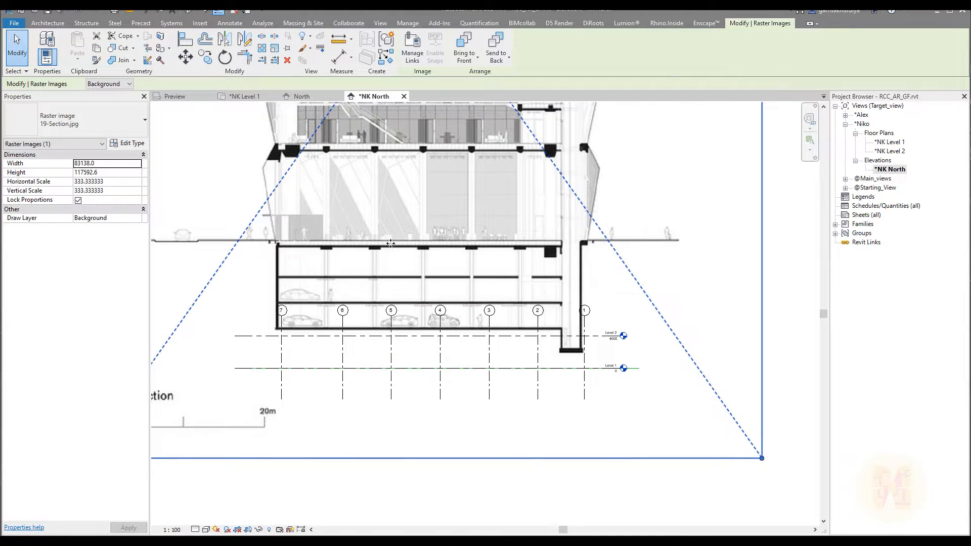
drag(391, 244, 396, 367)
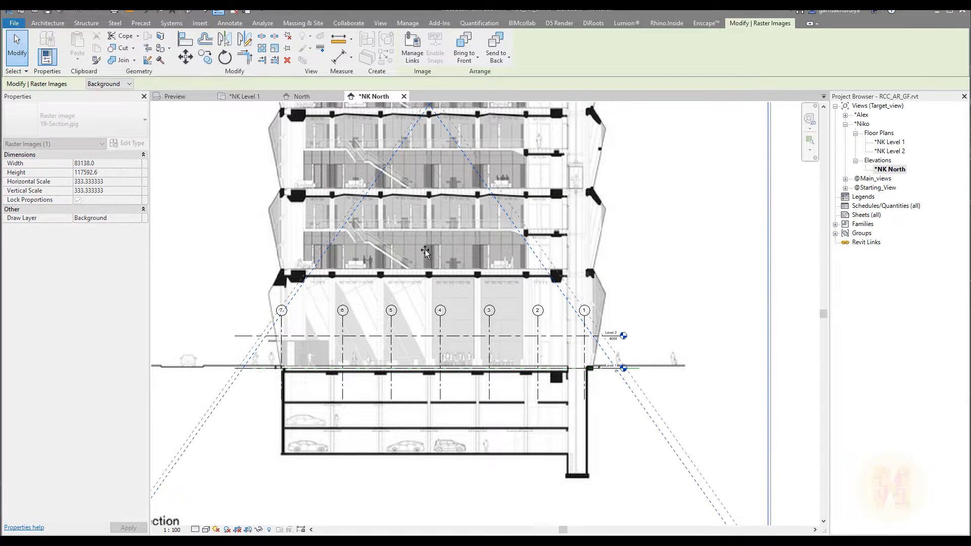
drag(425, 251, 424, 253)
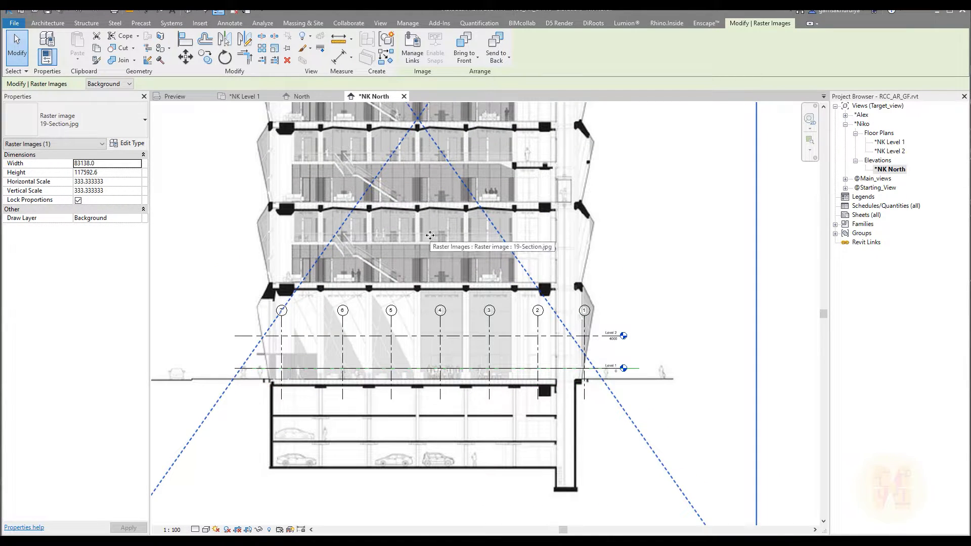
Nudge the section image up until its ground floor slab lies on Level 1, and slightly to the right
key(Up)
key(Up)
key(Up)
key(Up)
key(Up)
key(Up)
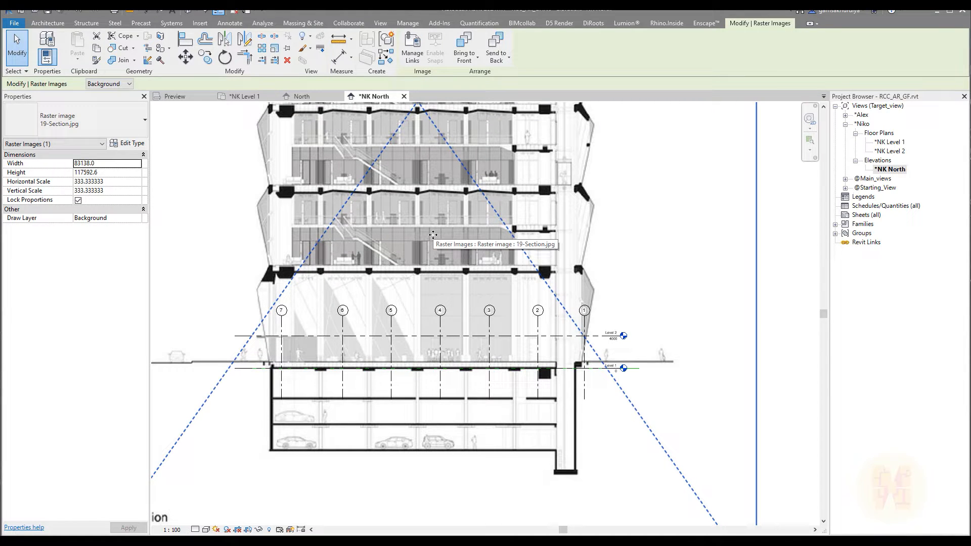
key(Right)
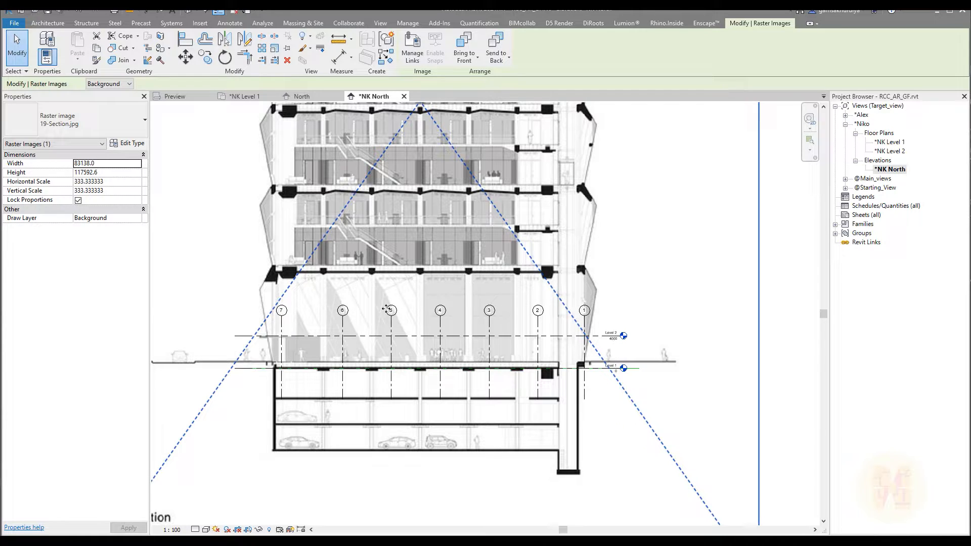
Check the section's columns and floors against the grids and nudge the image slightly back to the left
scroll(324, 367, up, 5)
scroll(324, 367, down, 2)
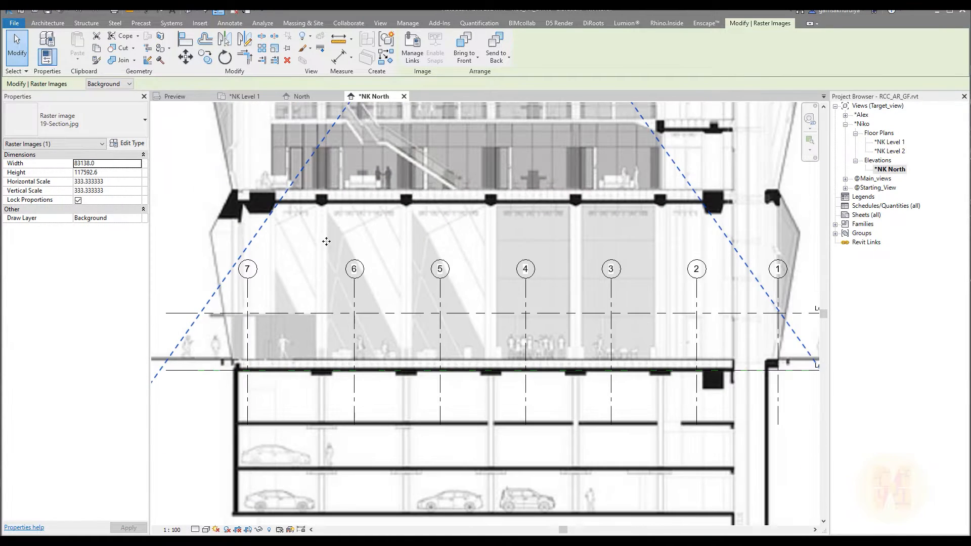
scroll(326, 241, down, 1)
middle_drag(326, 241, 337, 424)
scroll(311, 290, up, 2)
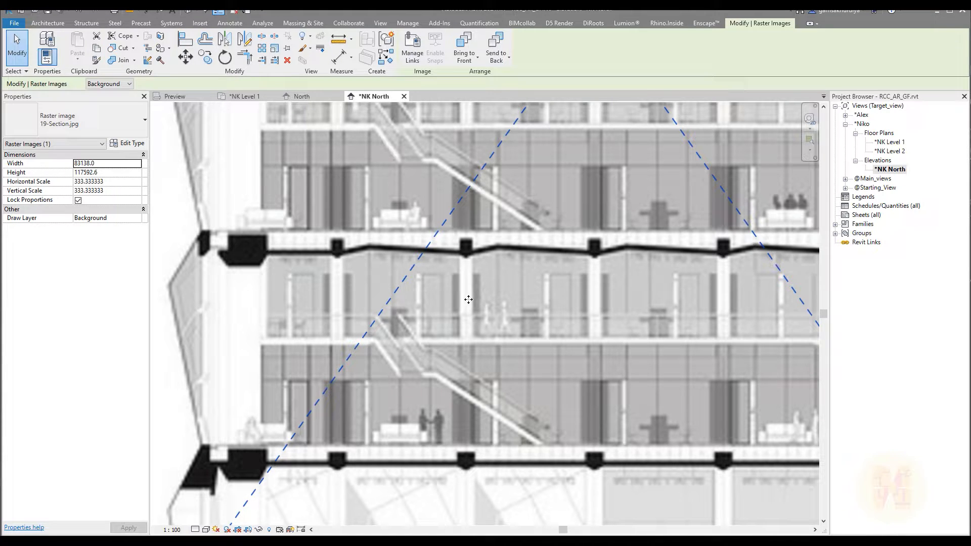
scroll(468, 300, down, 5)
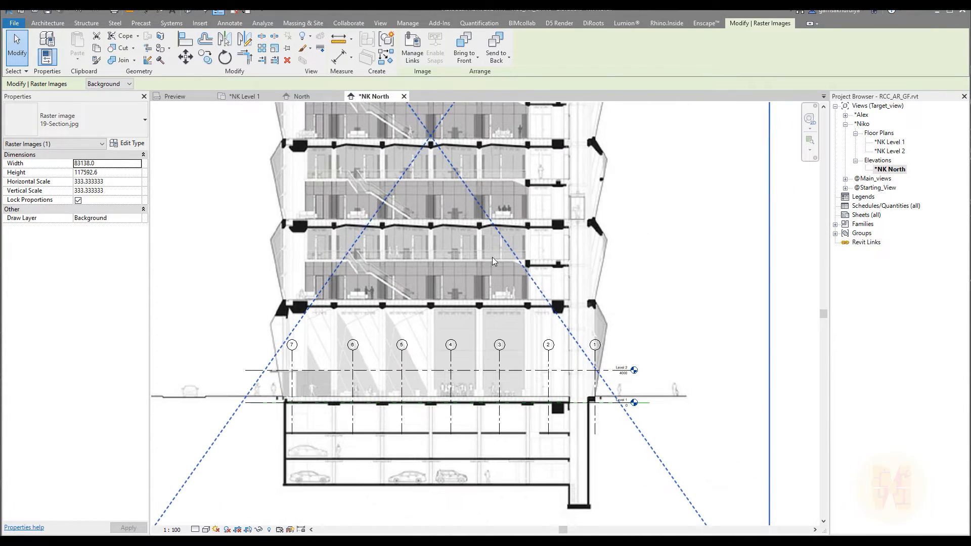
key(Left)
key(Left)
key(Left)
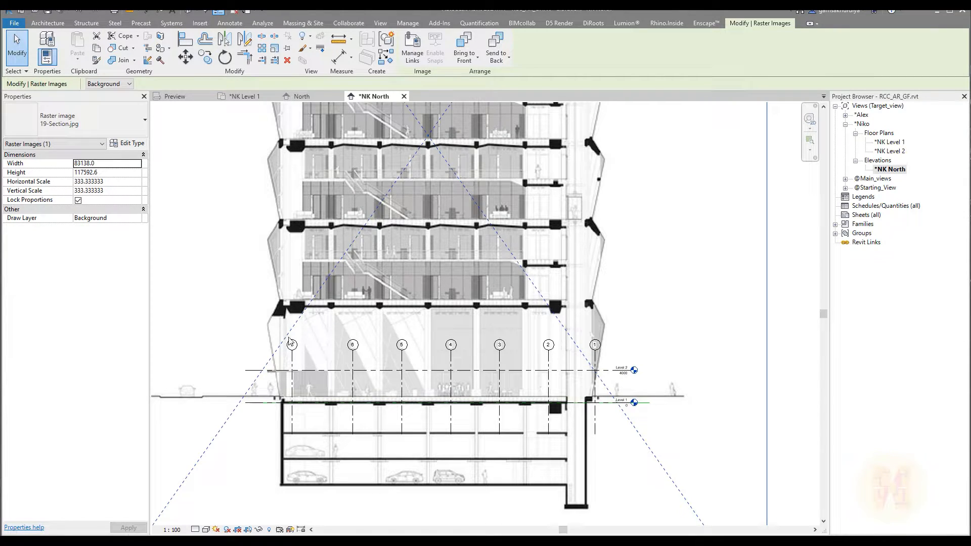
Compare the grid order and bay spacing in the *NK Level 1 plan with the section's columns in *NK North
click(246, 96)
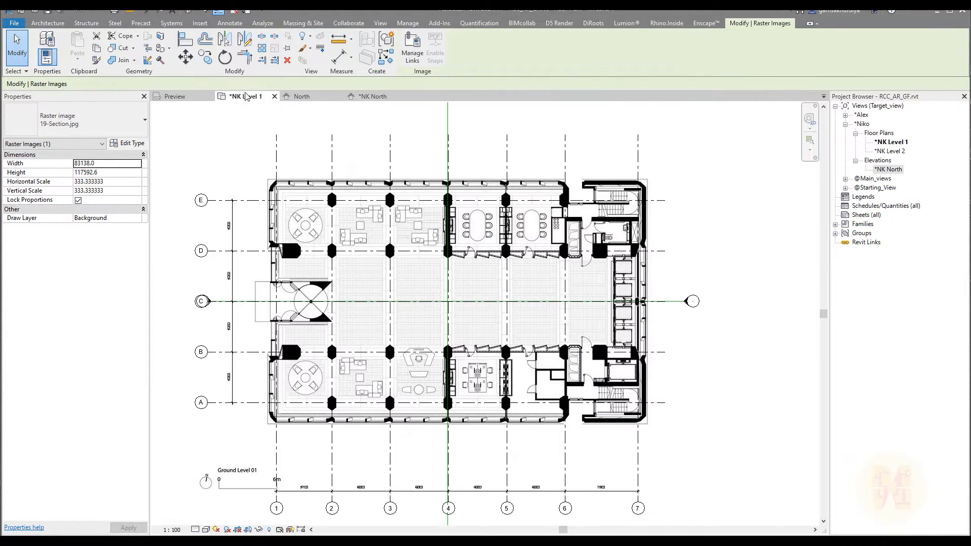
middle_drag(238, 403, 278, 322)
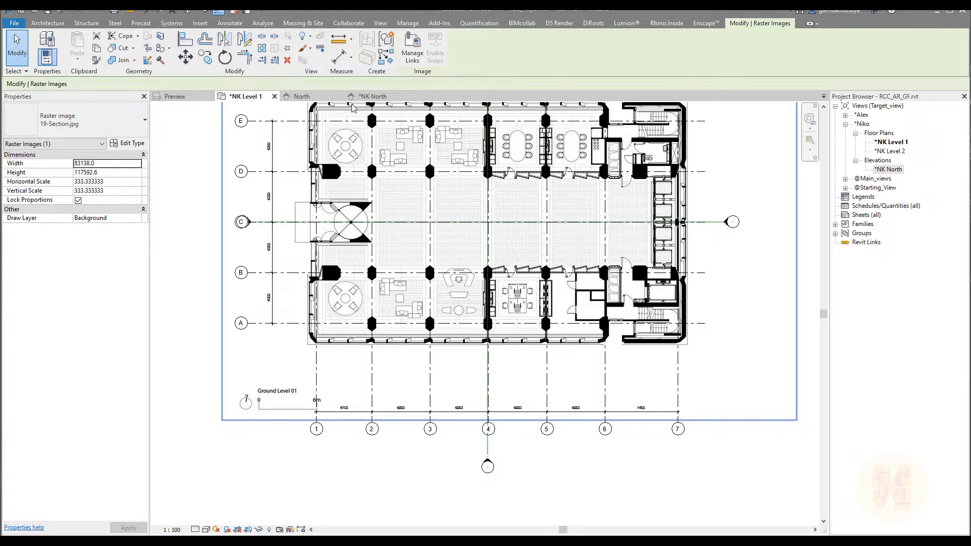
click(366, 97)
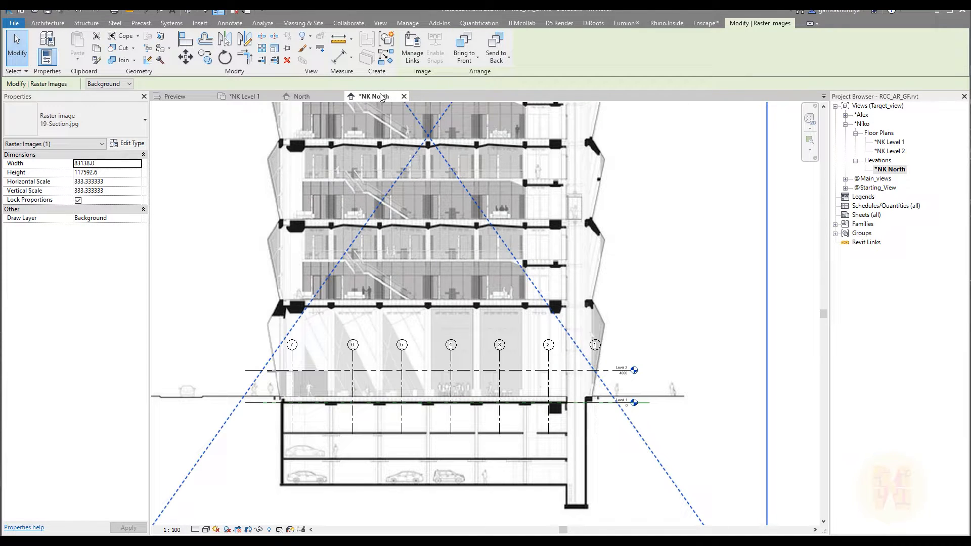
scroll(518, 244, down, 4)
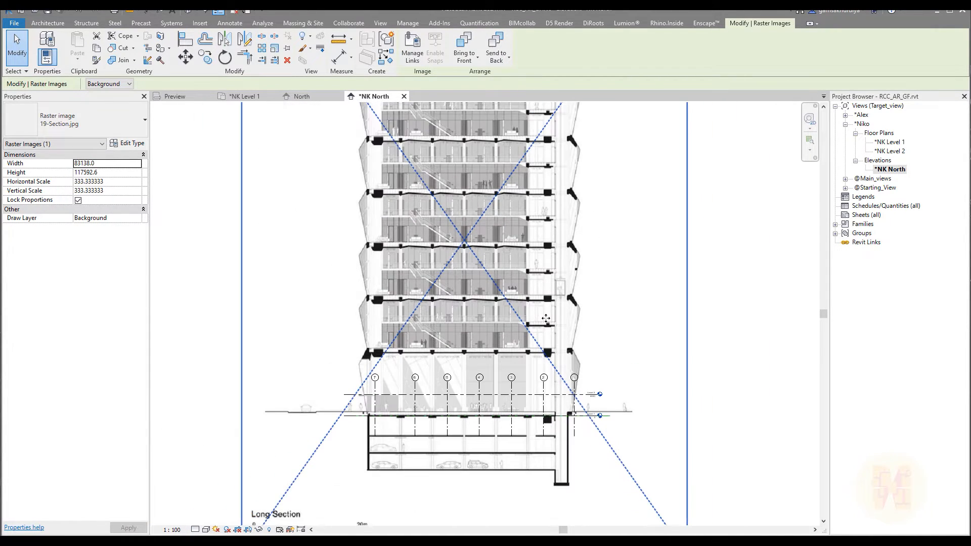
scroll(581, 196, up, 3)
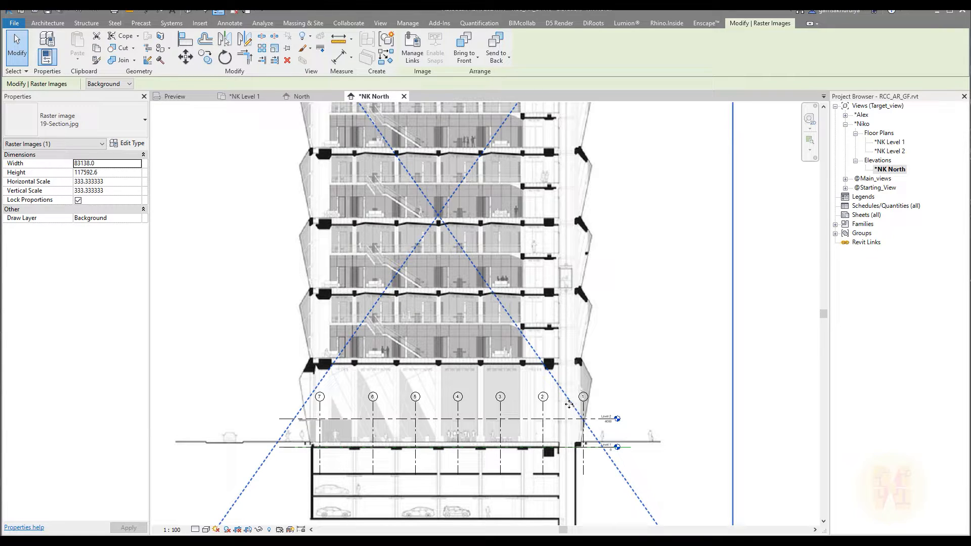
Mirror the section image about a vertical axis through its middle, so its bay order matches the grids
middle_drag(569, 405, 562, 348)
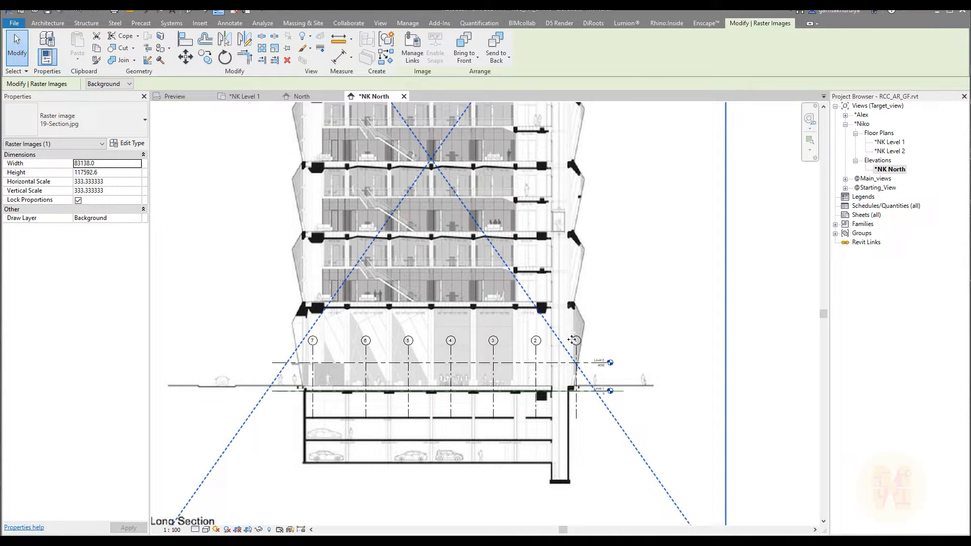
click(245, 40)
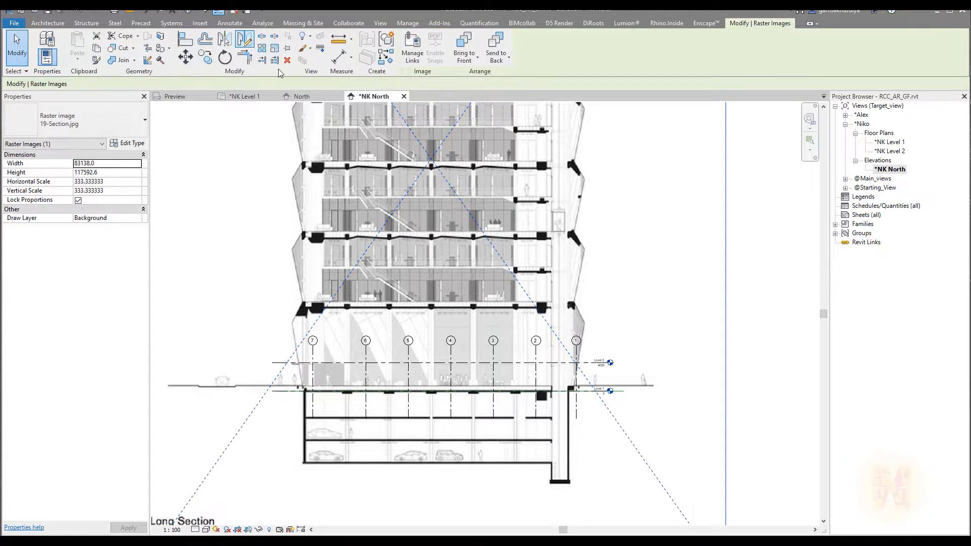
click(438, 157)
click(439, 221)
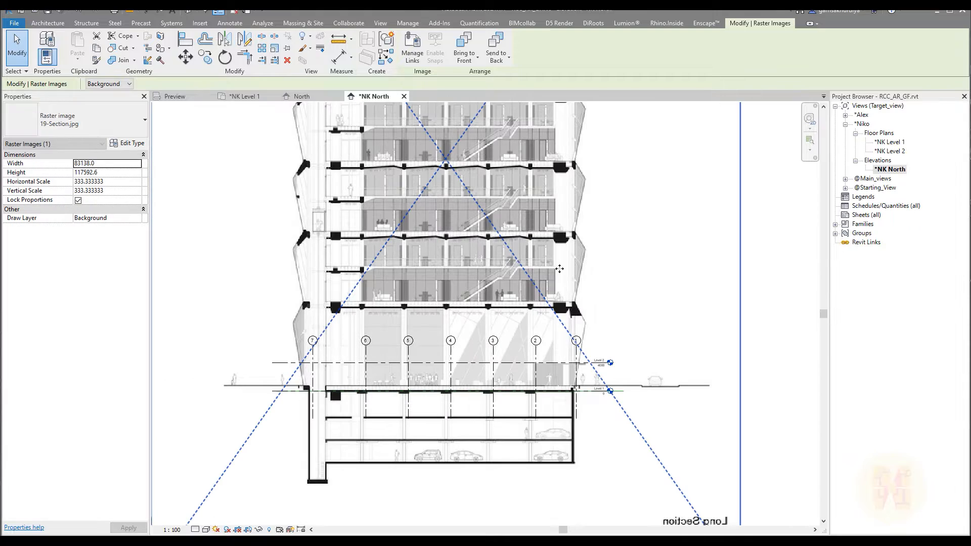
key(Escape)
click(509, 267)
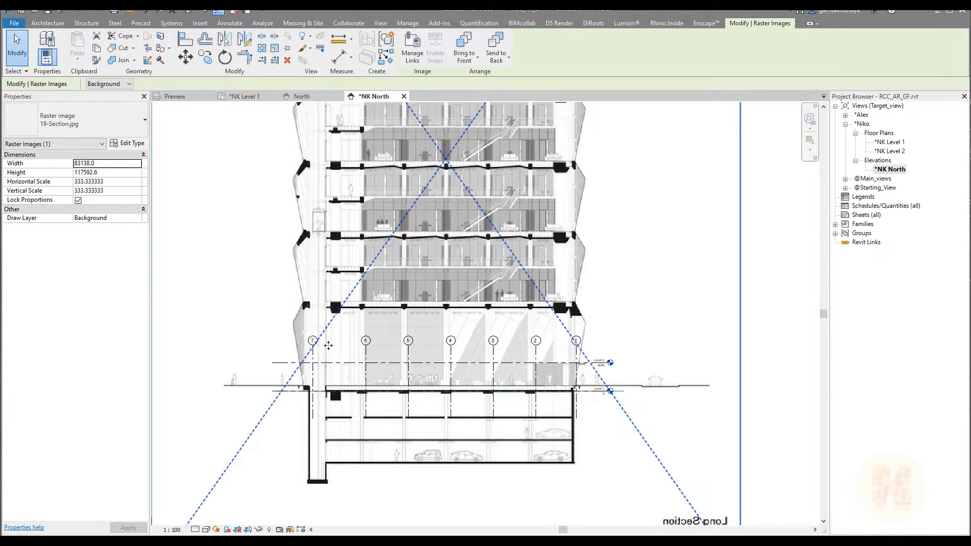
Nudge the mirrored section image to the left until its columns line up with grids 2 to 6
scroll(328, 346, up, 2)
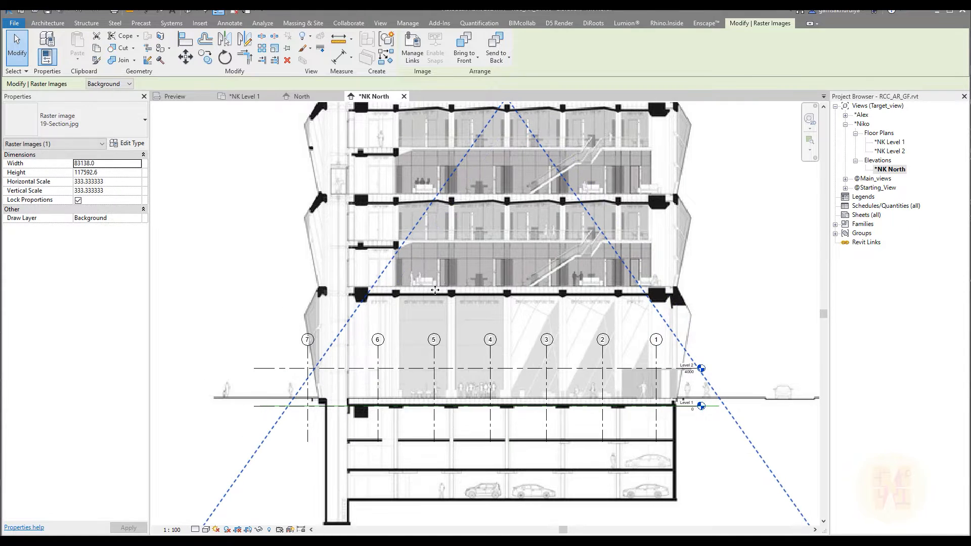
key(Escape)
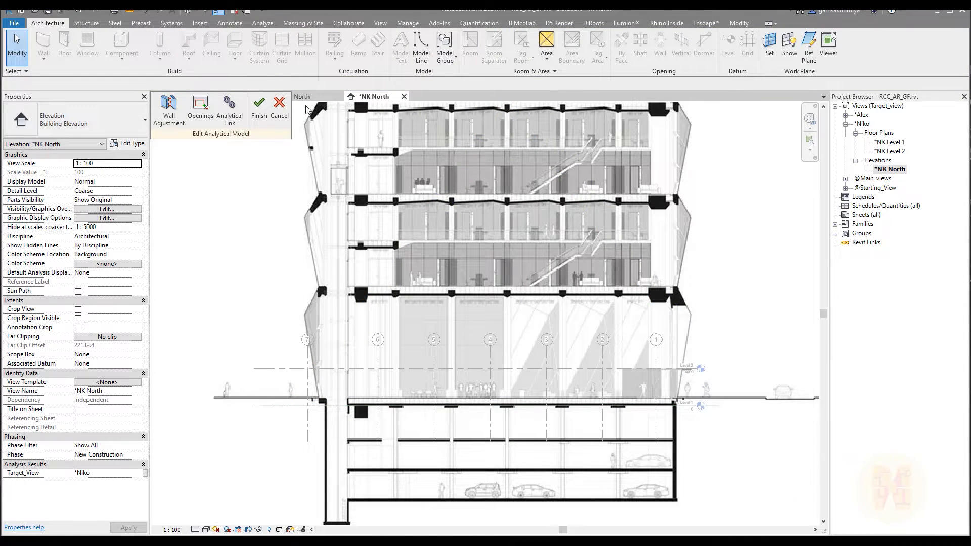
click(522, 267)
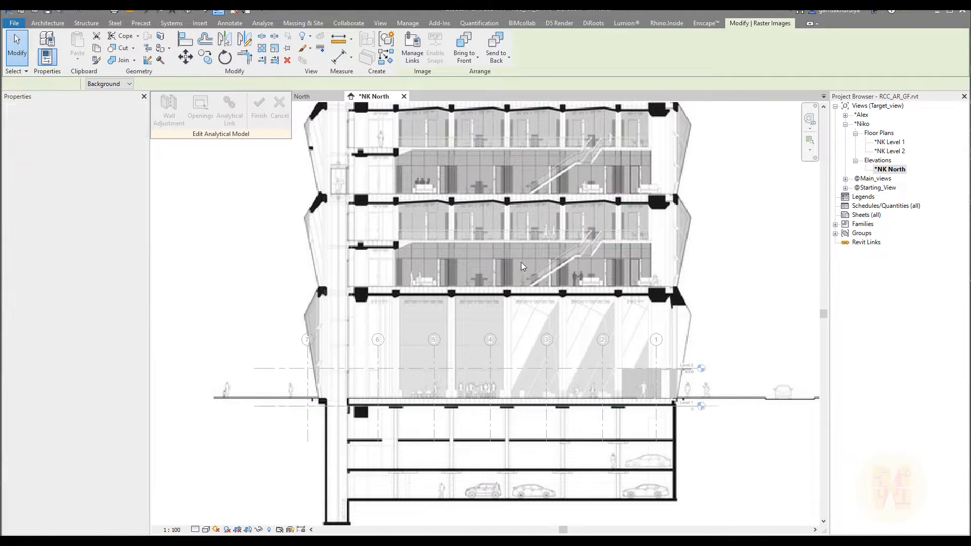
click(280, 111)
click(515, 224)
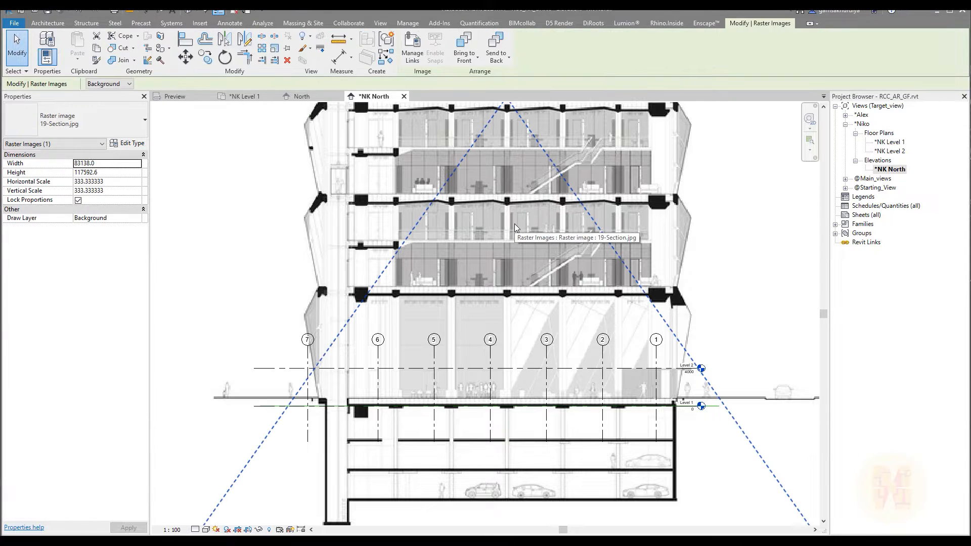
key(Left)
key(Left)
key(Left)
key(Left)
key(Left)
key(Left)
key(Left)
key(Left)
key(Left)
key(Left)
key(Left)
key(Left)
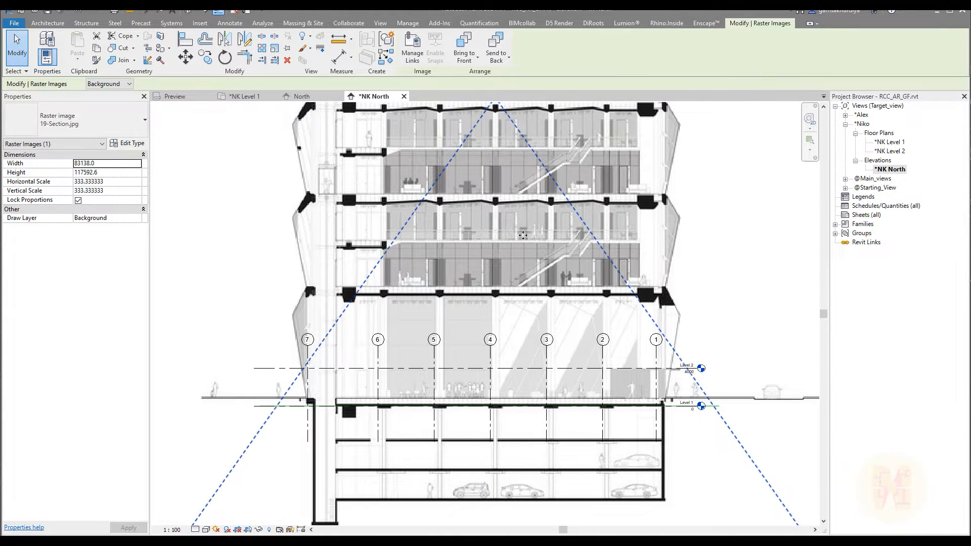
key(Left)
key(Left)
key(Left)
key(Left)
key(Left)
key(Left)
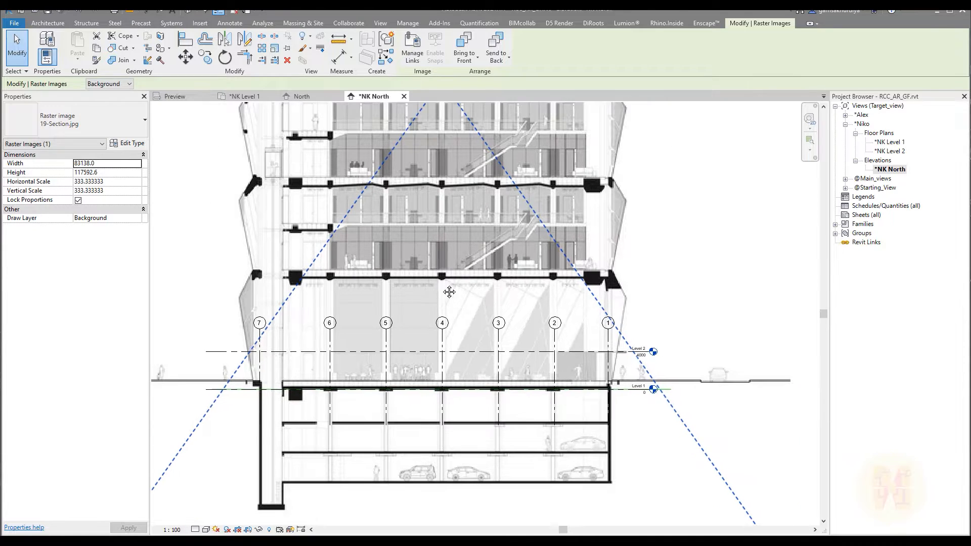
scroll(453, 324, up, 5)
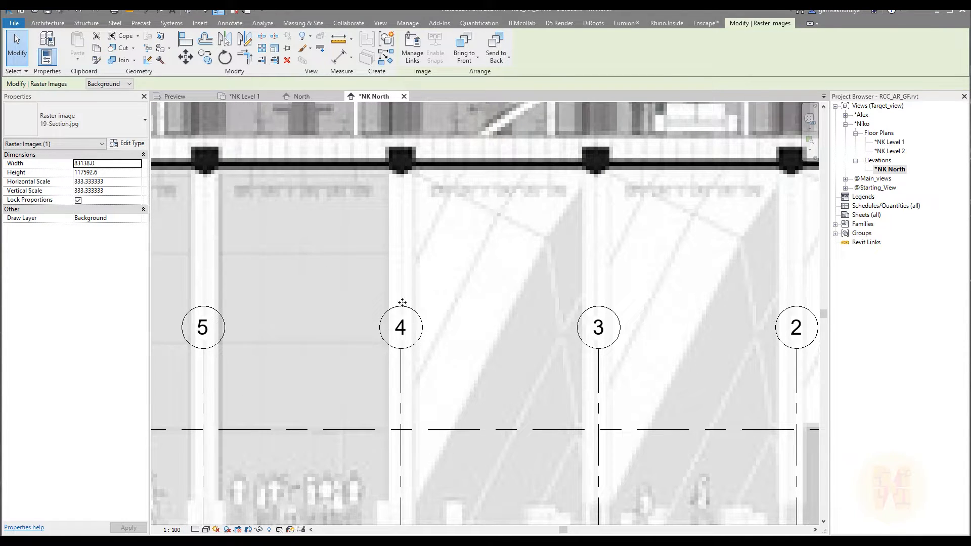
scroll(443, 294, down, 4)
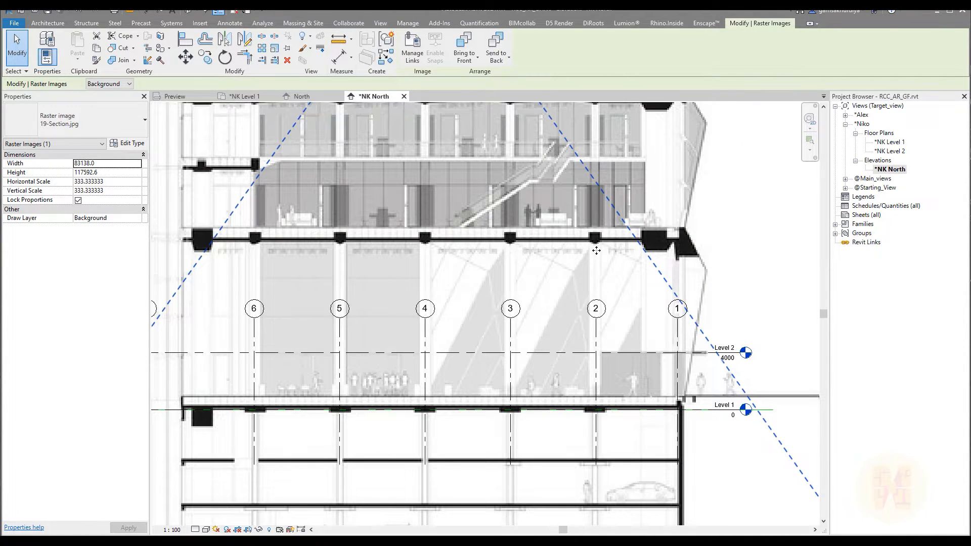
Nudge the section image down until its finished ground floor line lies on Level 1
scroll(438, 339, up, 4)
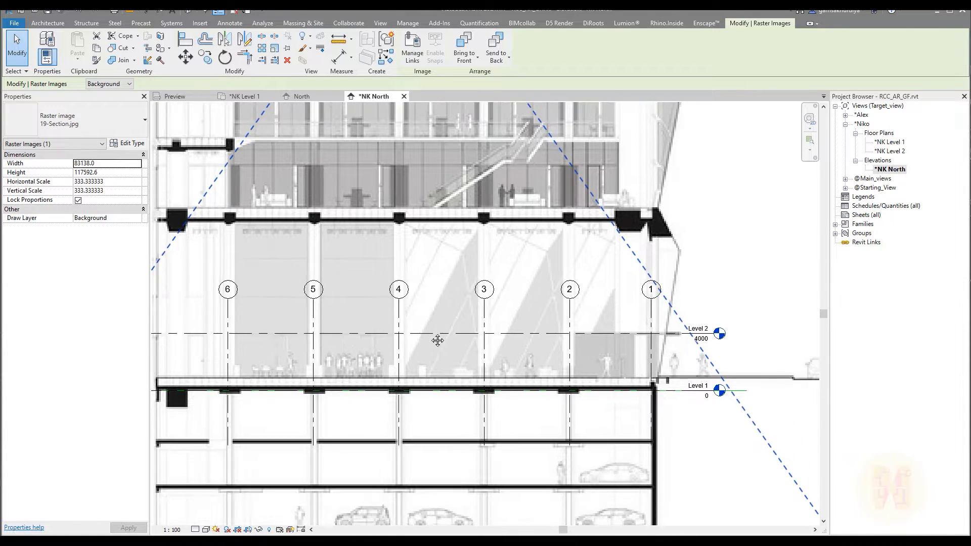
mouse_move(576, 354)
mouse_down()
mouse_move(581, 343)
mouse_move(594, 351)
mouse_up()
key(Down)
key(Down)
key(Down)
key(Down)
key(Down)
key(Down)
key(Down)
key(Down)
key(Down)
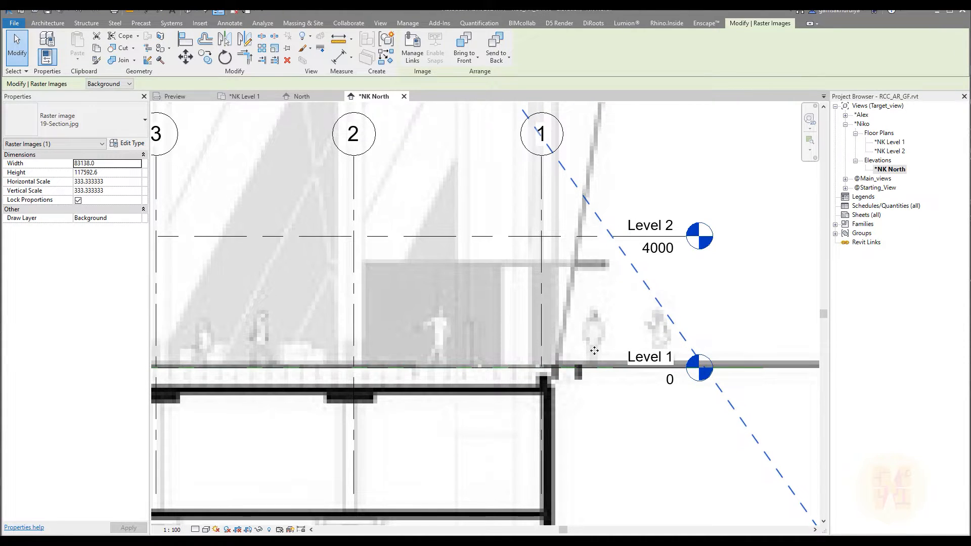
Pin the aligned section image in place and deselect it
scroll(595, 350, down, 5)
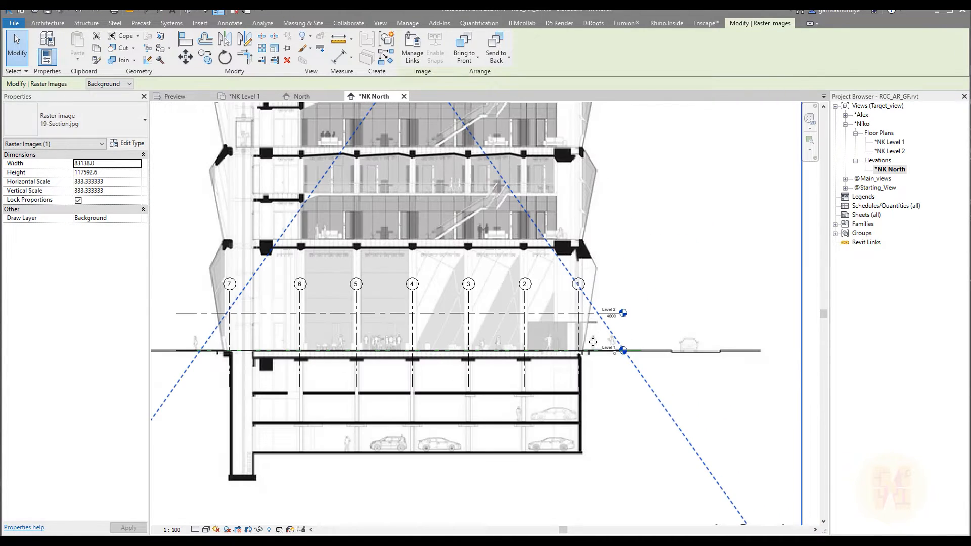
middle_drag(456, 349, 492, 355)
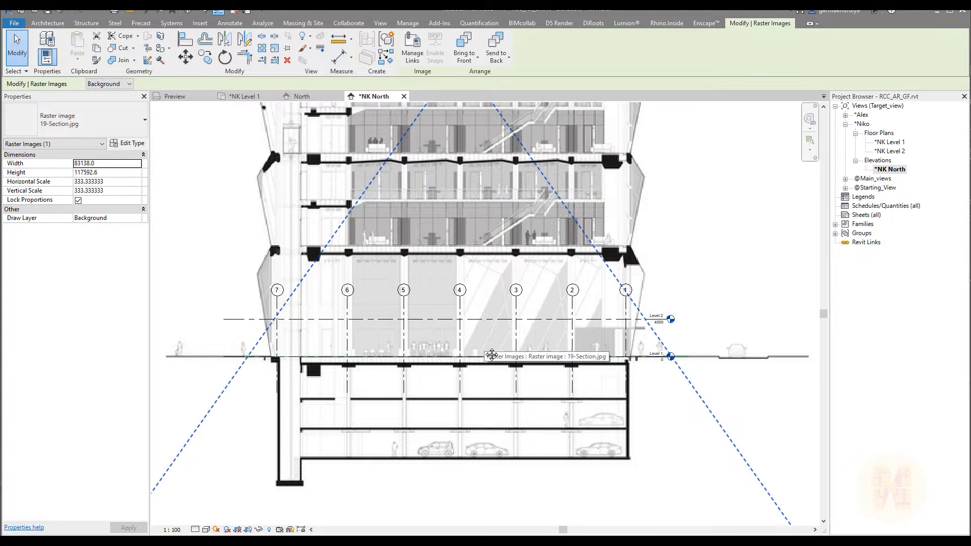
scroll(484, 347, down, 1)
middle_drag(482, 348, 457, 314)
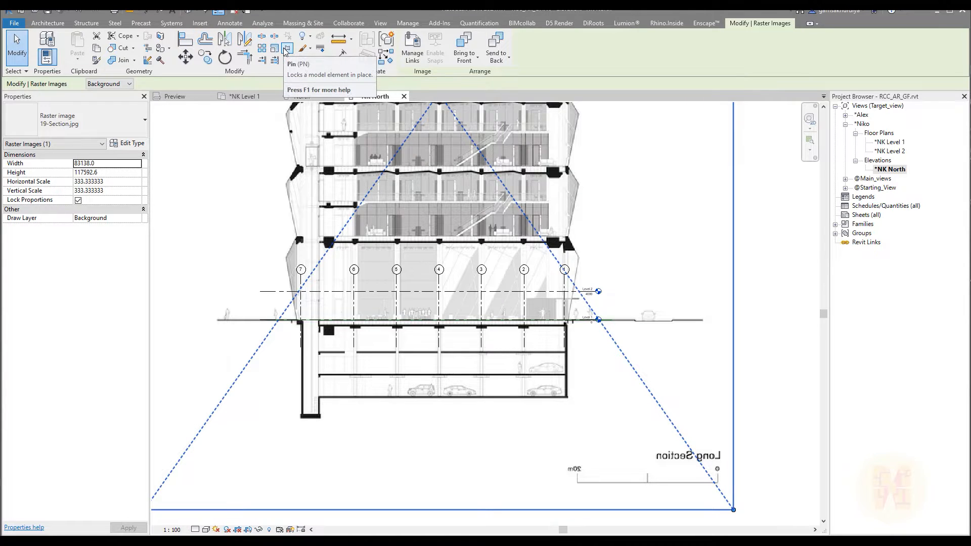
click(285, 49)
click(752, 263)
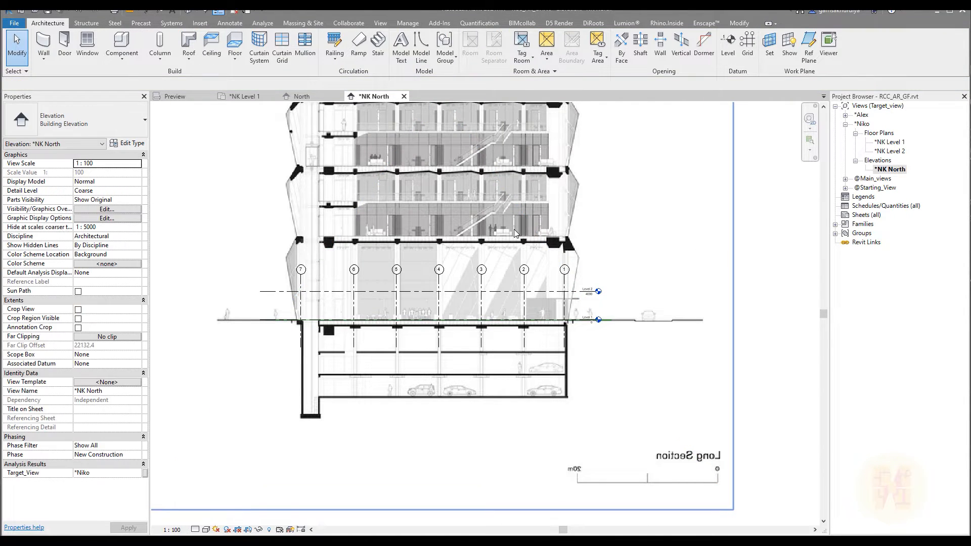
Select grids 1 to 7 in the elevation, unpin them and clear the selection
scroll(514, 230, down, 2)
middle_drag(514, 229, 492, 368)
middle_drag(416, 425, 420, 460)
mouse_move(442, 126)
middle_down()
mouse_move(428, 299)
mouse_move(435, 127)
middle_up()
scroll(593, 328, up, 2)
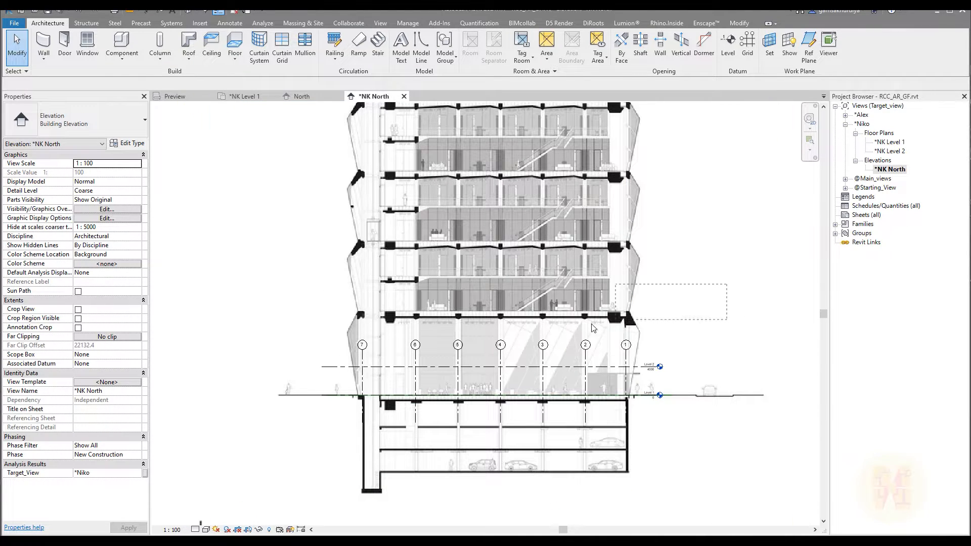
drag(593, 328, 308, 353)
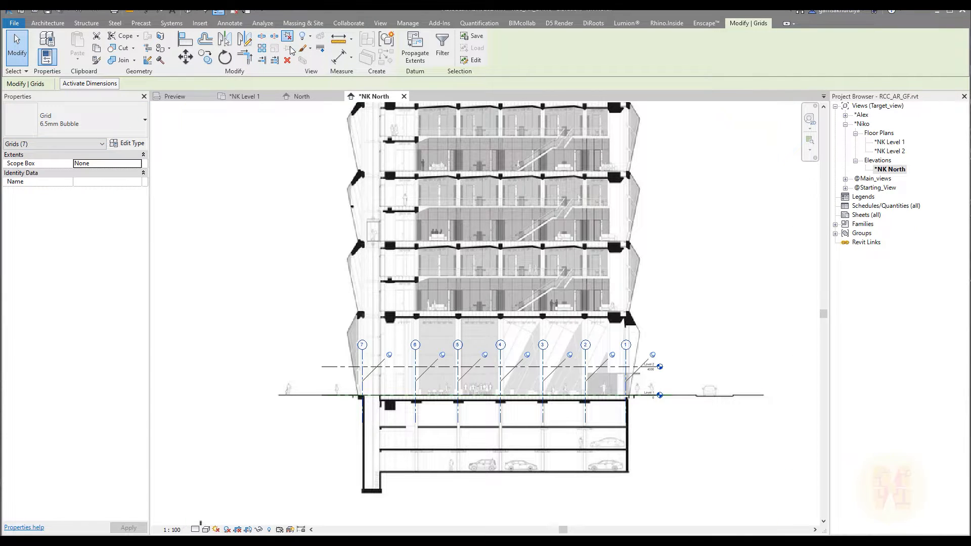
click(308, 329)
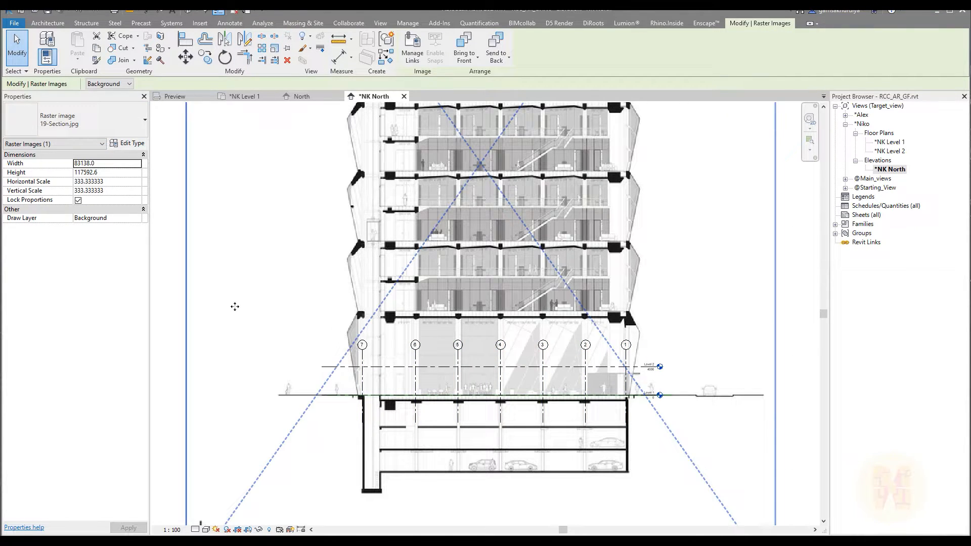
click(160, 325)
Extend the heads of grids 1 to 7 up to just above the building's roof, using grid 7
click(364, 347)
scroll(374, 345, down, 2)
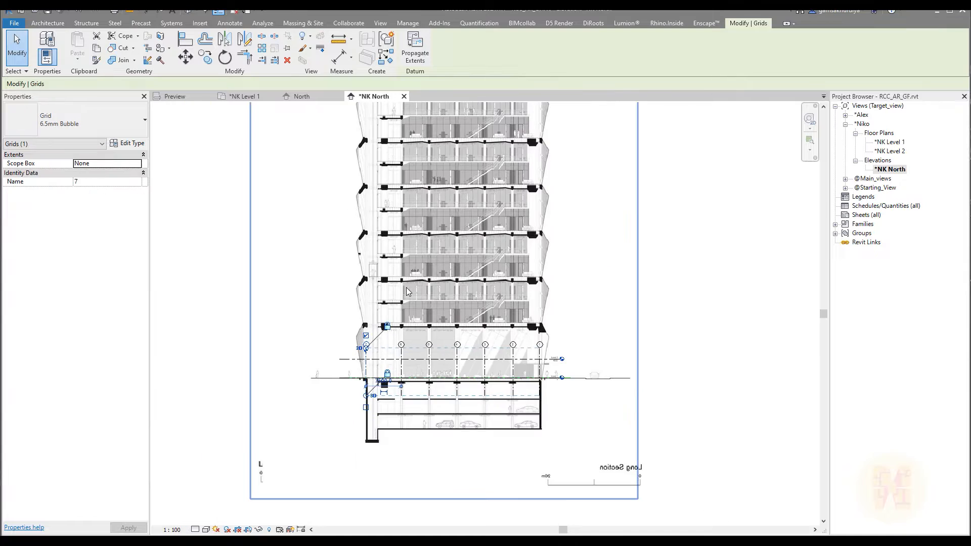
middle_drag(366, 349, 388, 408)
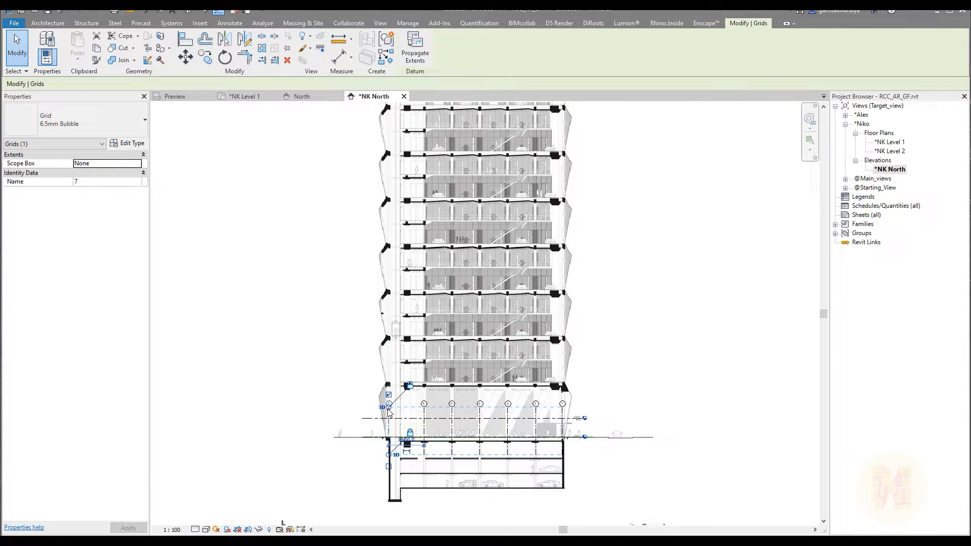
drag(389, 409, 393, 176)
click(591, 134)
Select everything around the grid heads, filter the selection to Grids only, and pin the grids
drag(593, 129, 338, 177)
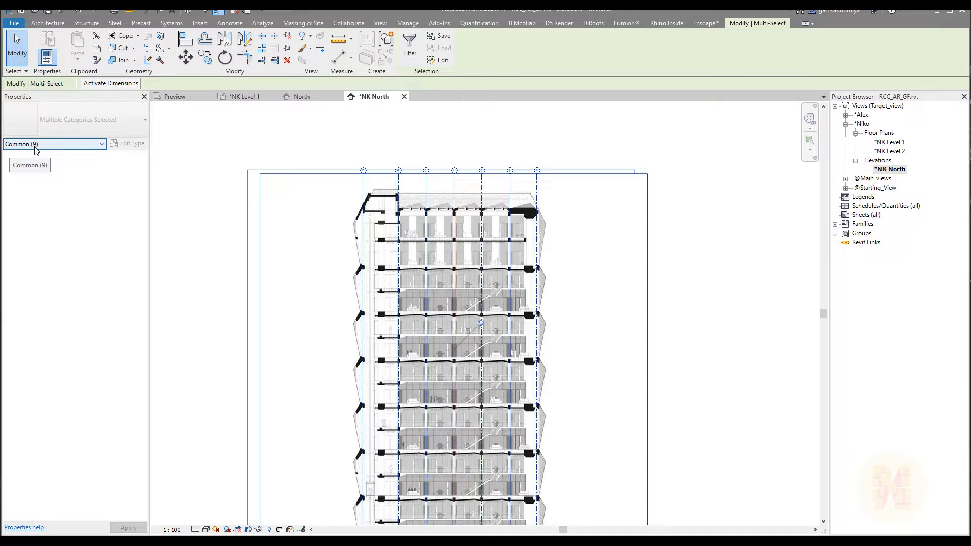
click(409, 50)
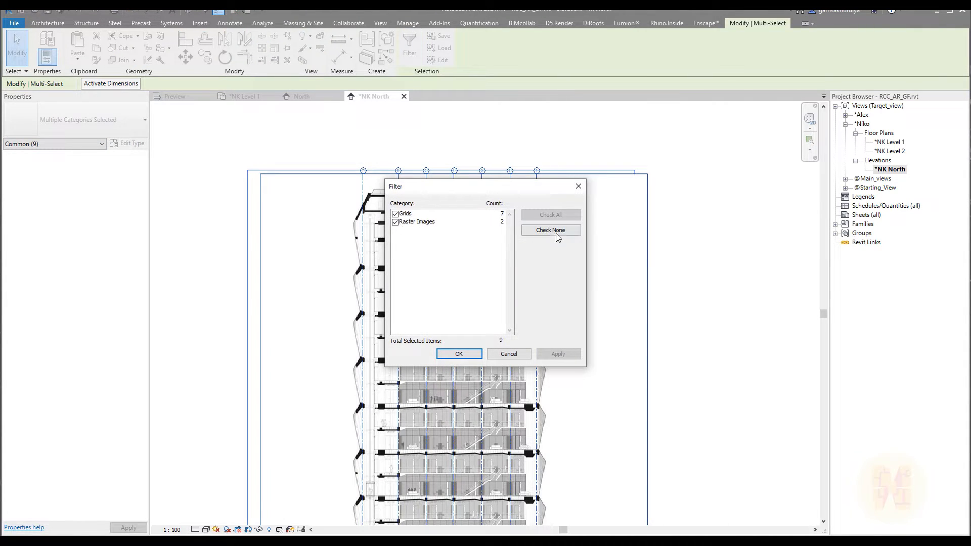
click(551, 231)
click(395, 214)
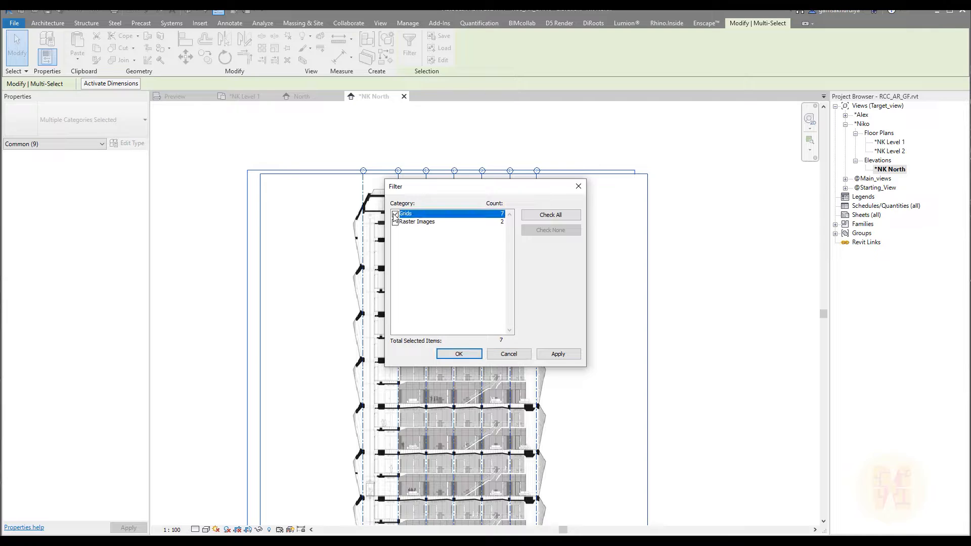
click(472, 356)
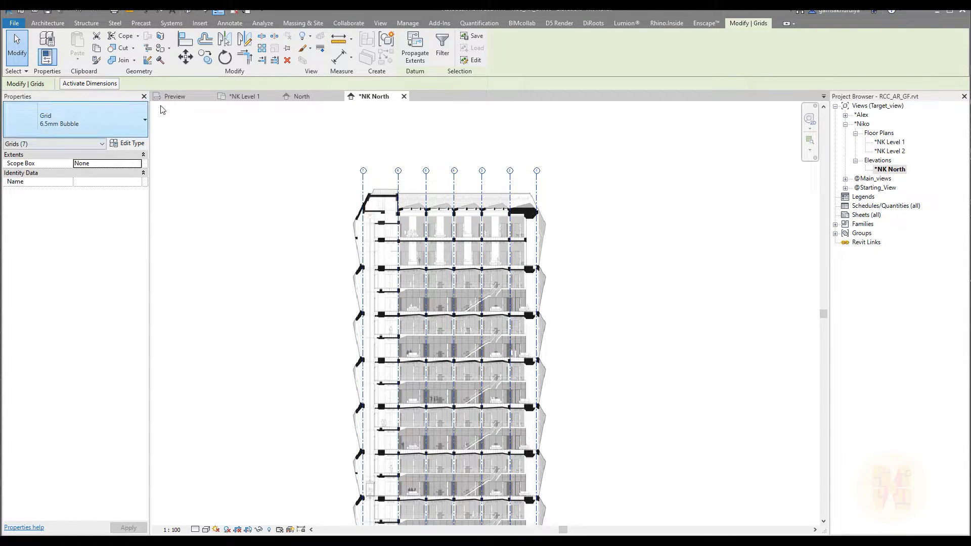
click(288, 49)
click(575, 146)
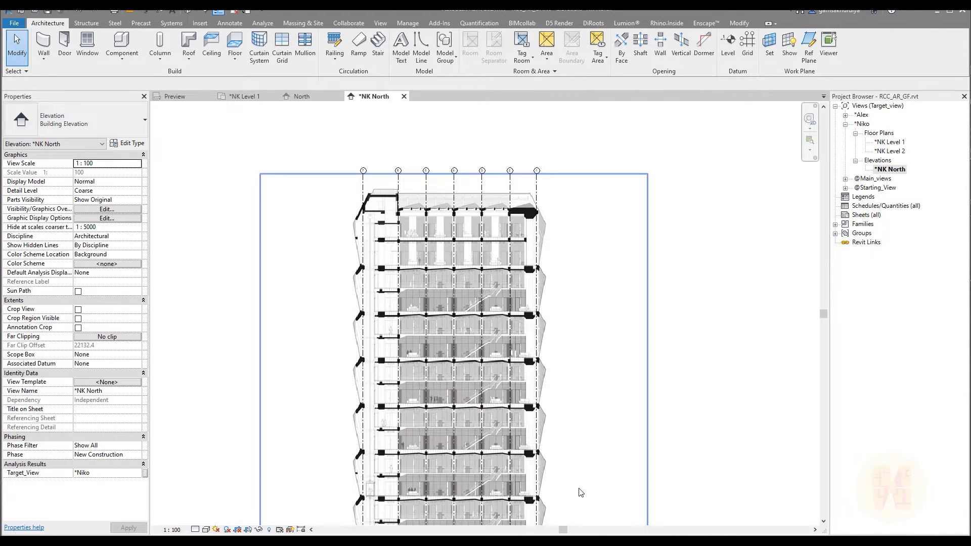
Move Level 2 up to the finished floor line above the tall ground storey, at elevation 11800
middle_drag(579, 488, 566, 104)
scroll(418, 264, up, 4)
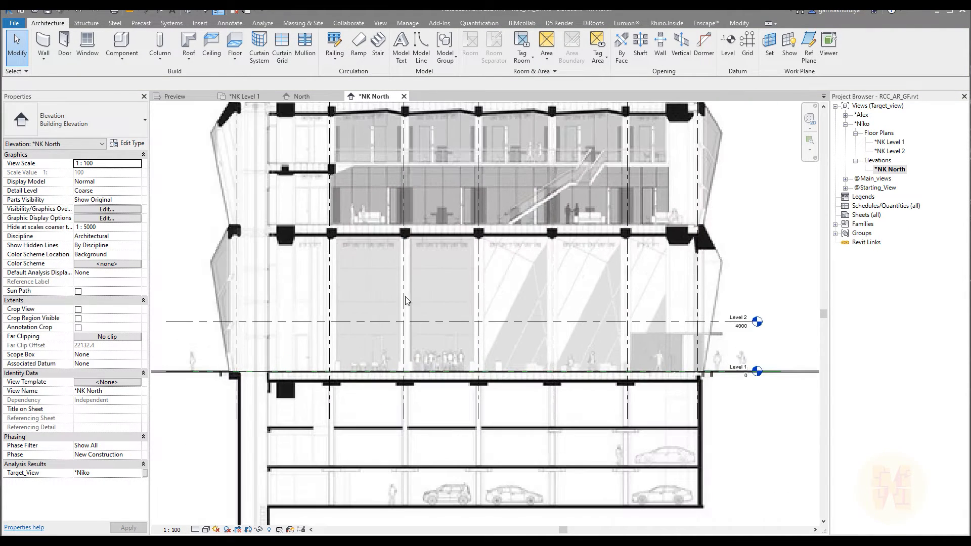
click(457, 321)
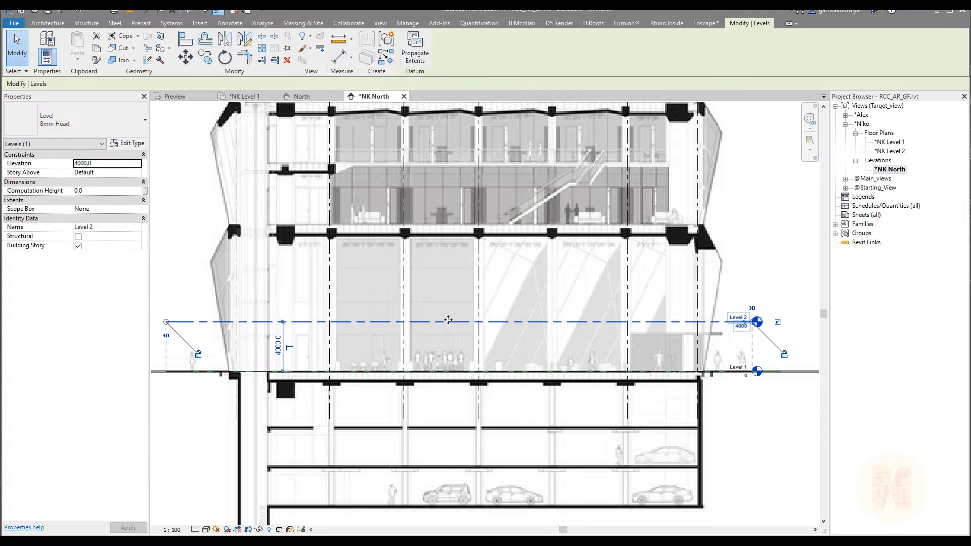
click(185, 56)
scroll(445, 259, up, 3)
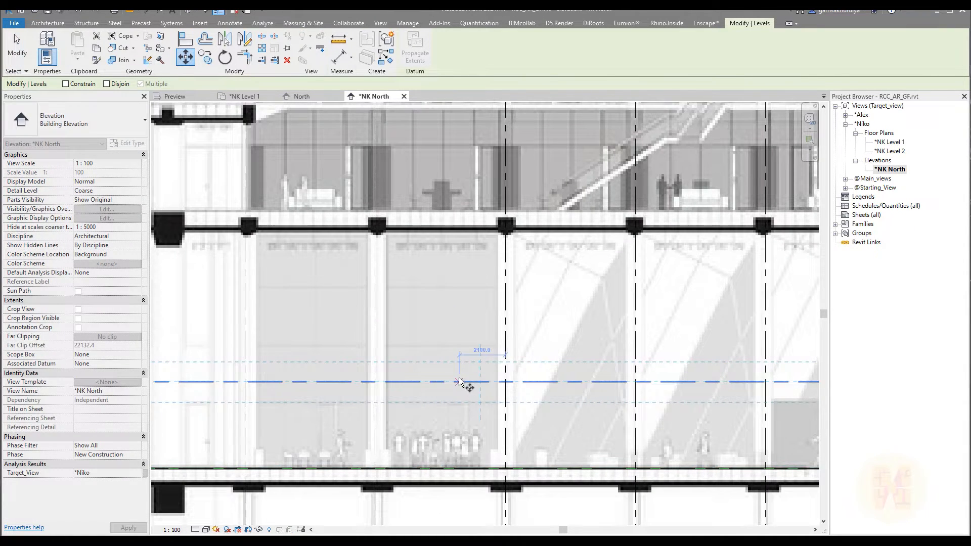
click(441, 382)
scroll(445, 243, up, 2)
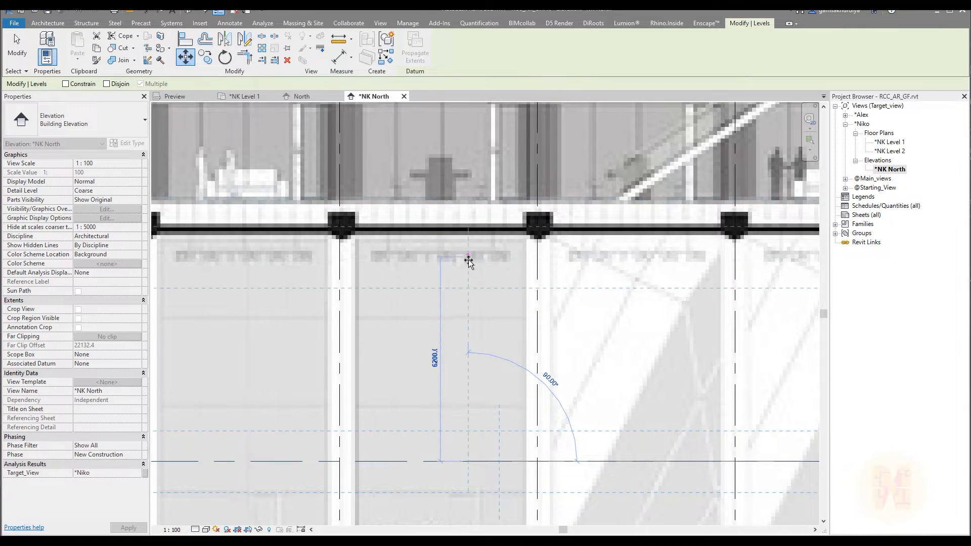
click(470, 206)
scroll(322, 349, down, 2)
middle_drag(322, 349, 119, 348)
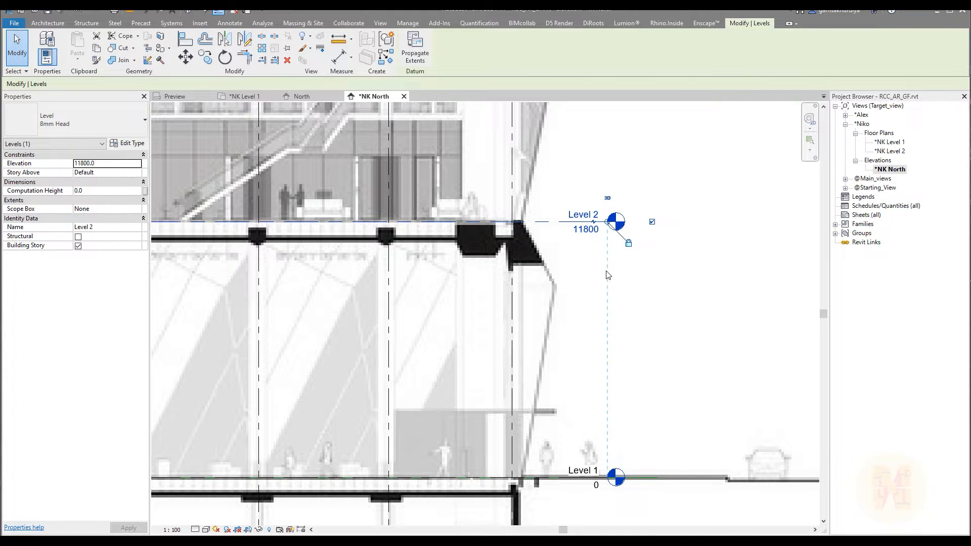
scroll(606, 263, down, 1)
middle_drag(601, 278, 627, 366)
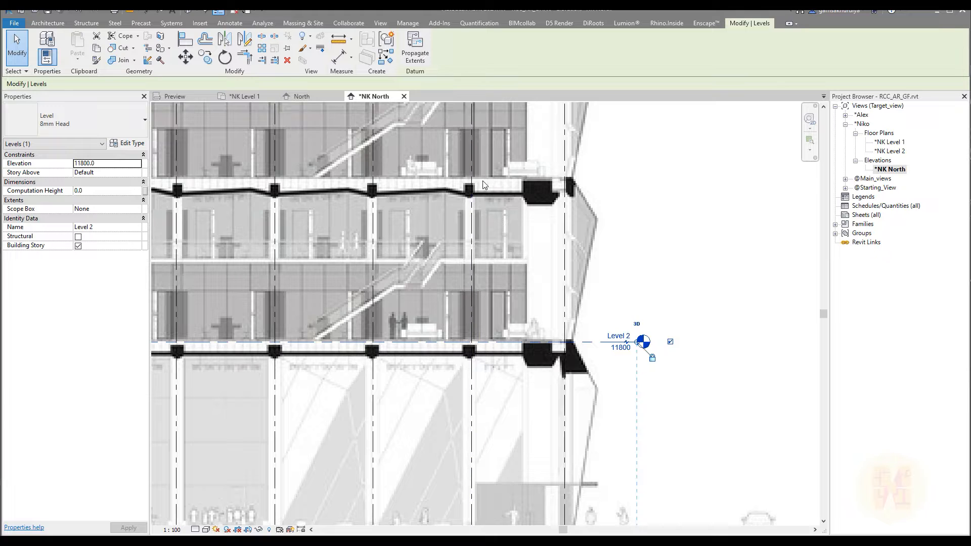
middle_drag(558, 411, 632, 297)
middle_drag(633, 219, 446, 380)
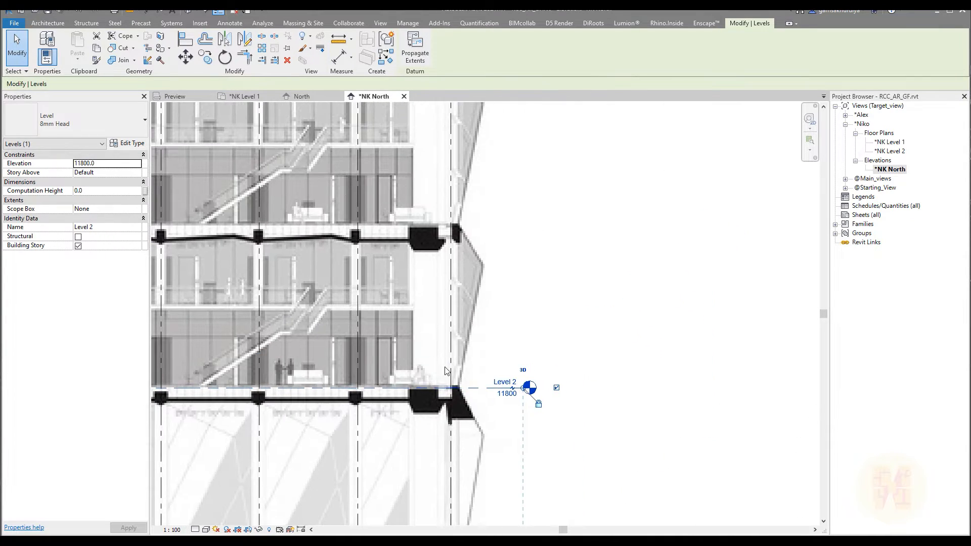
Copy Level 2 upward twice at 9900 spacing onto the next two main floor lines, keeping multiple copying active
click(205, 58)
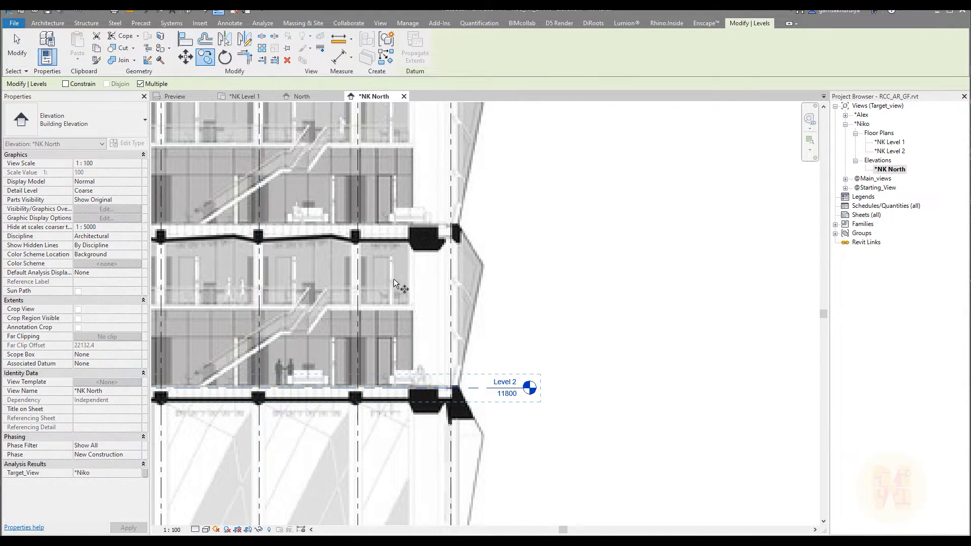
key(Escape)
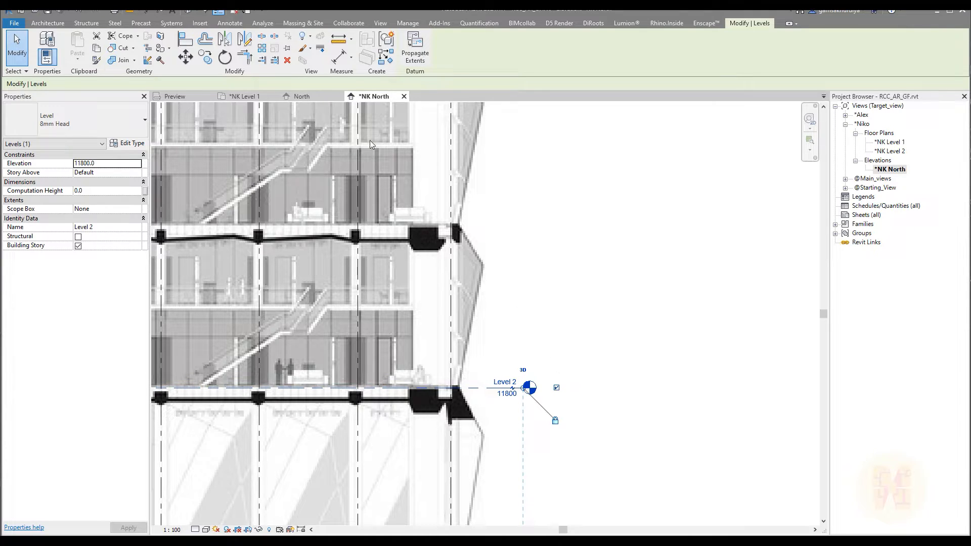
click(205, 57)
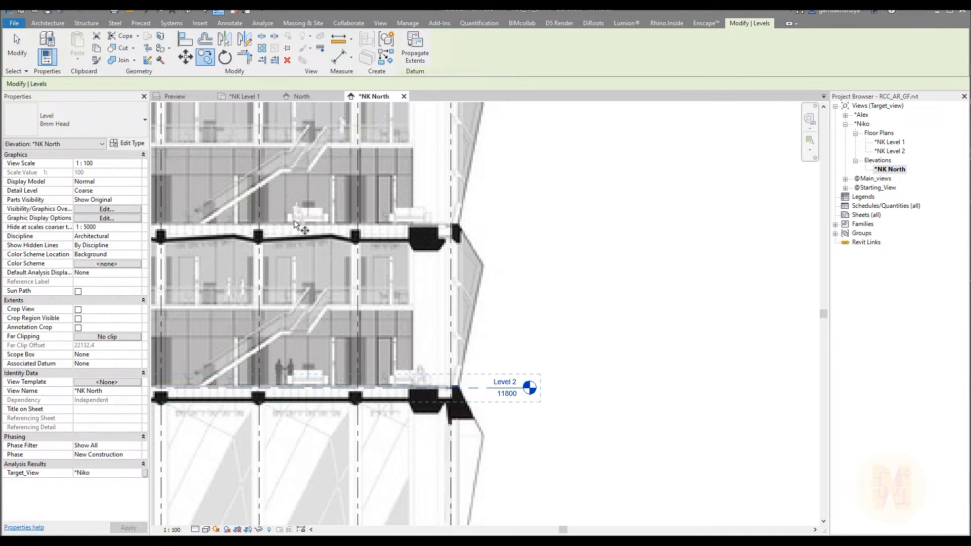
click(314, 389)
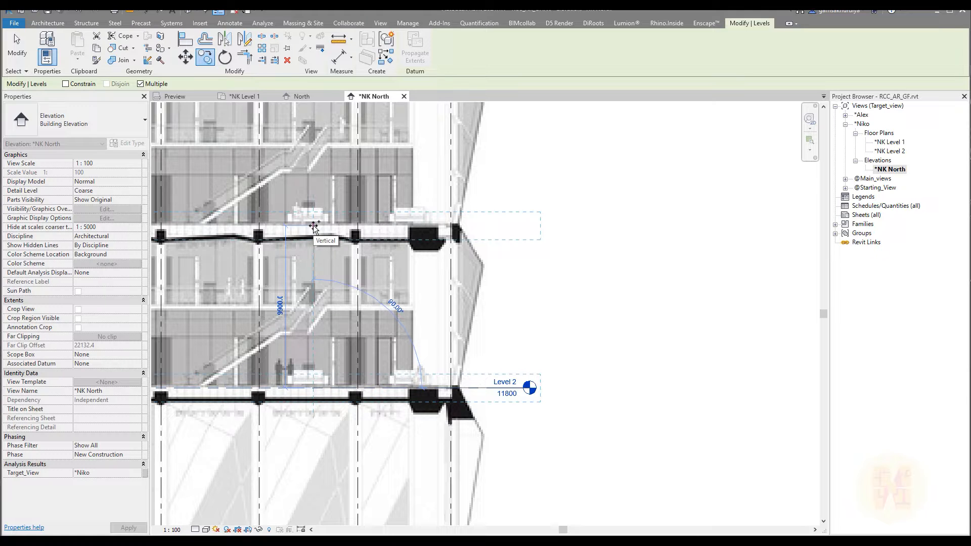
text(9900)
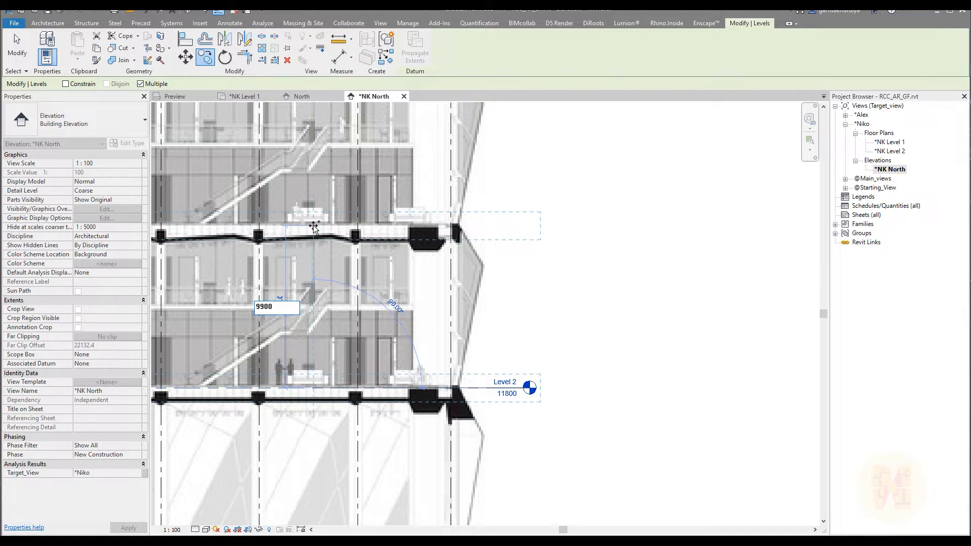
key(Return)
middle_drag(456, 355, 462, 501)
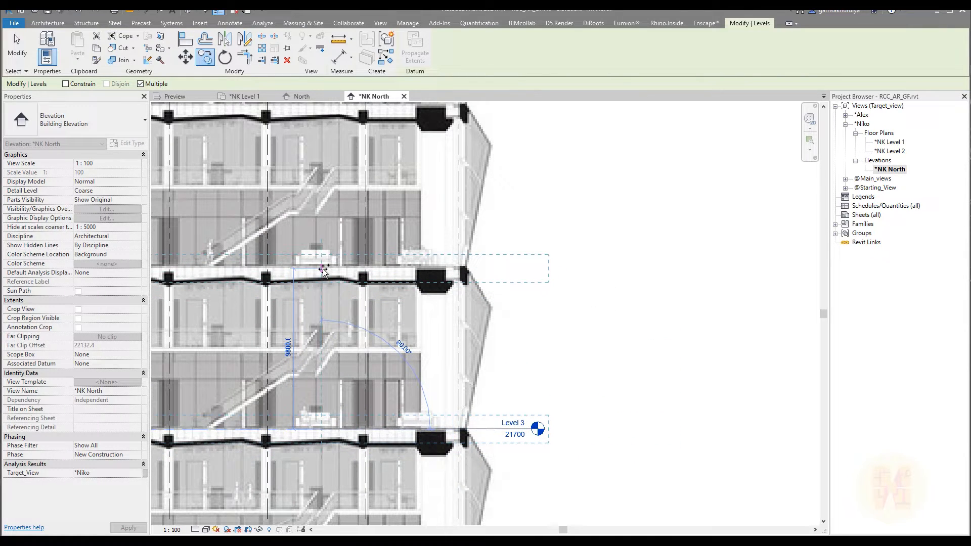
text(9900)
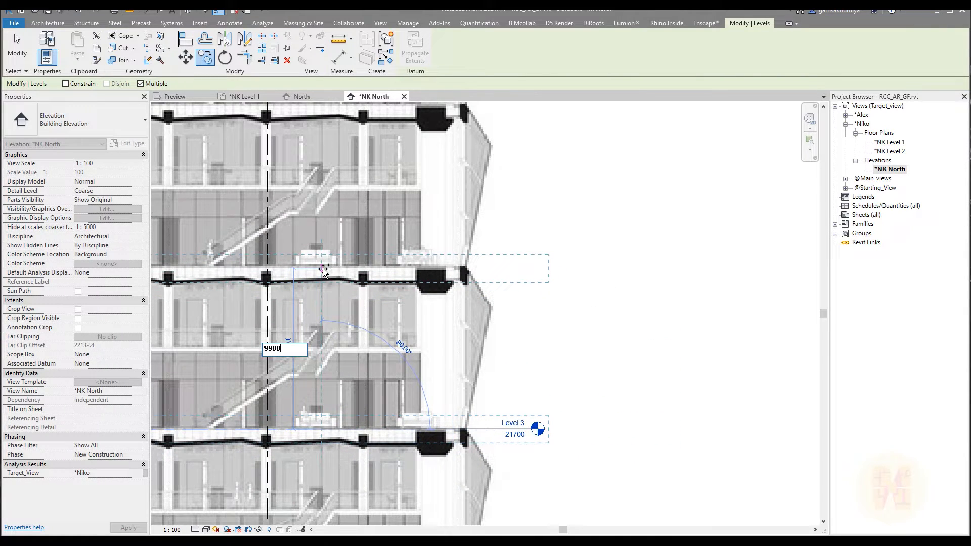
key(Return)
Add two more level copies at 9900 spacing above the 31600 level, at elevations 41500 and 51400
middle_drag(323, 125, 347, 259)
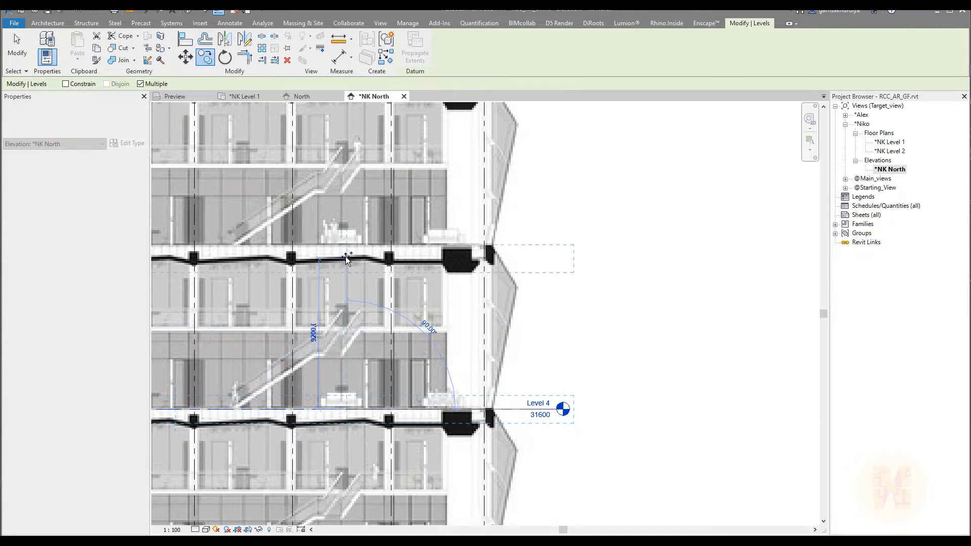
text(9)
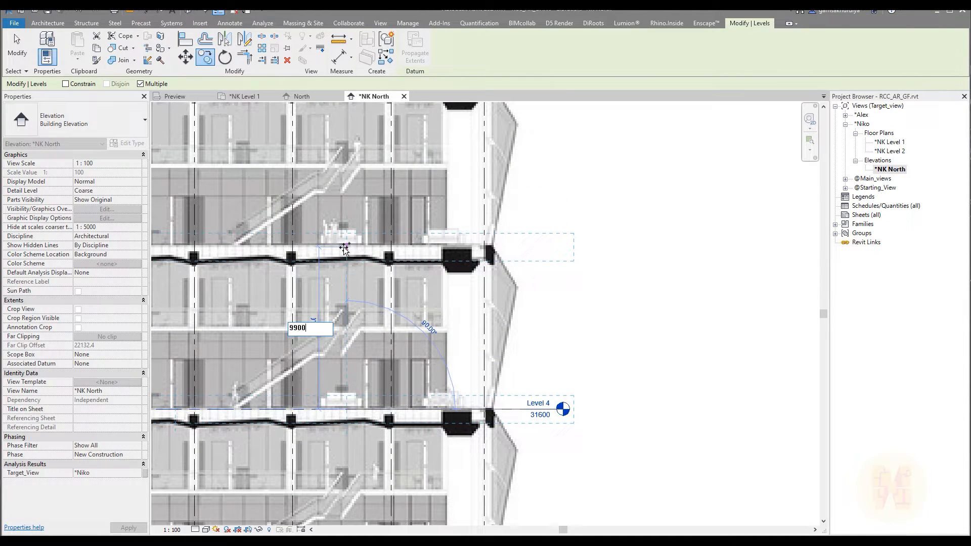
text(900)
key(Return)
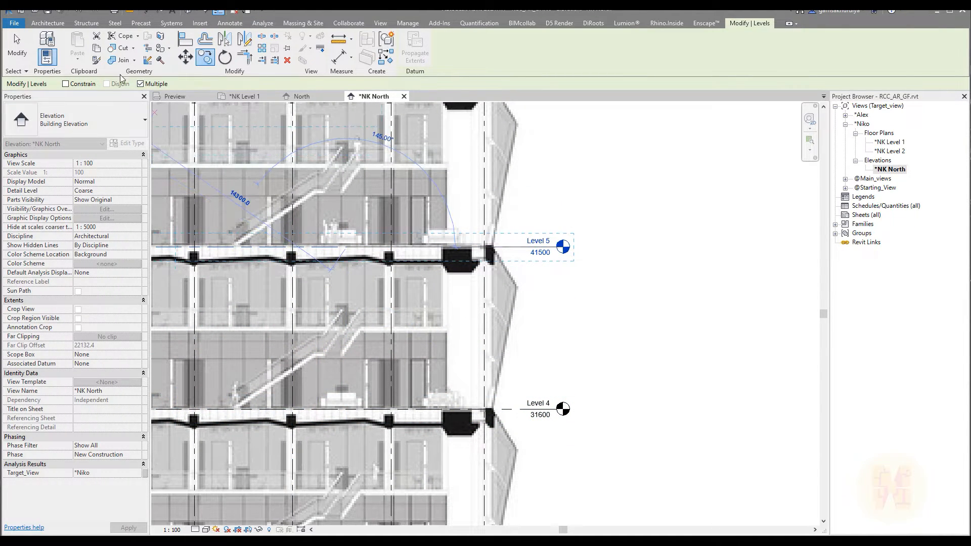
middle_drag(305, 151, 325, 282)
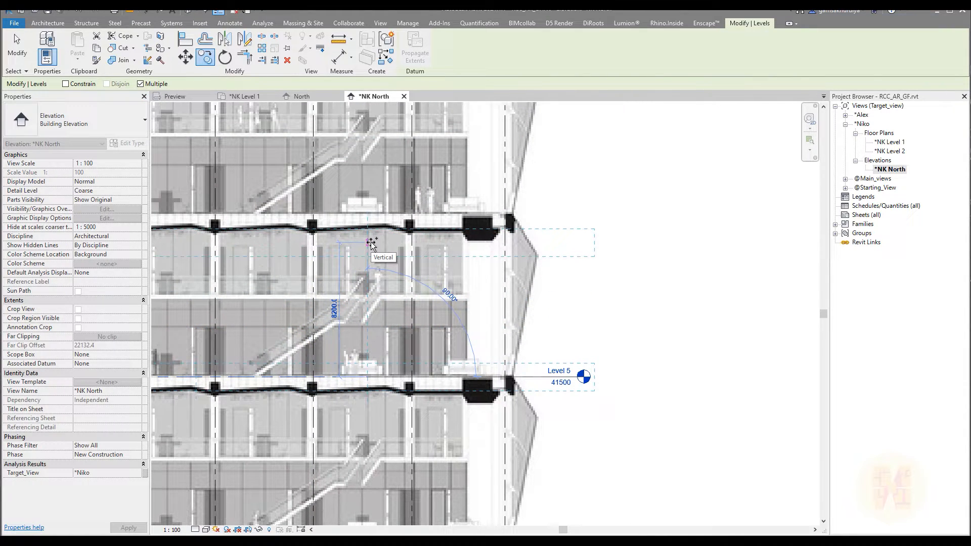
text(9900)
key(Return)
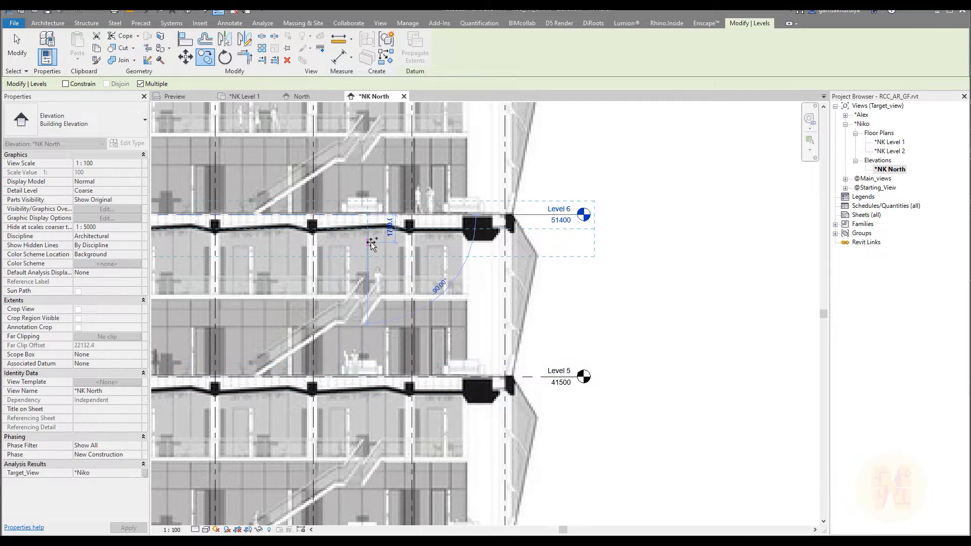
Continue copying the level upward at 9900 spacing to elevations 61300 and 71200
middle_drag(386, 124, 402, 369)
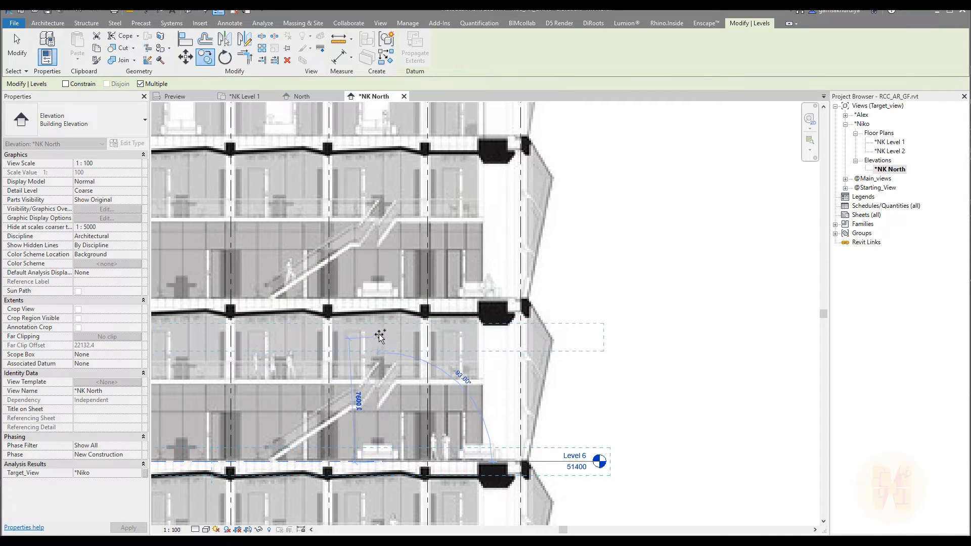
text(990)
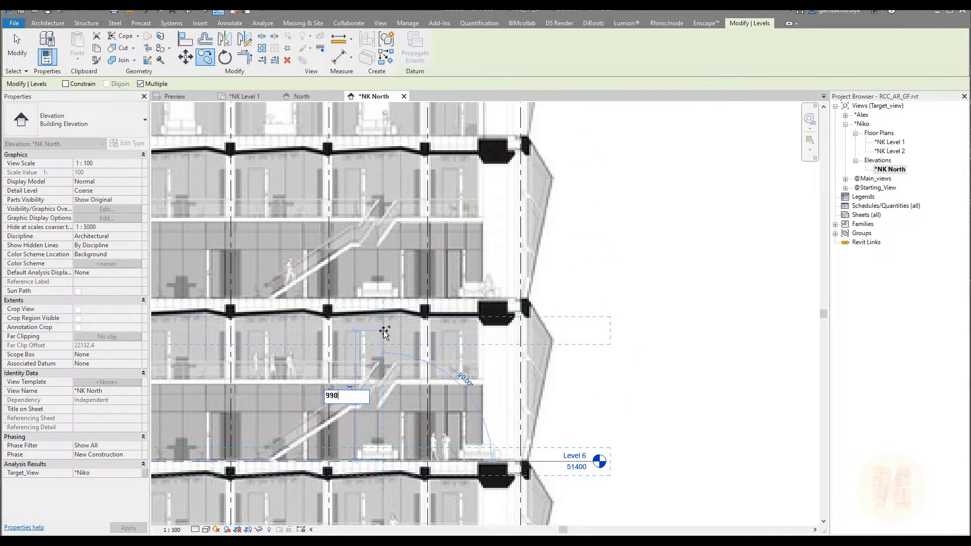
text(0)
key(Return)
middle_drag(364, 290, 370, 385)
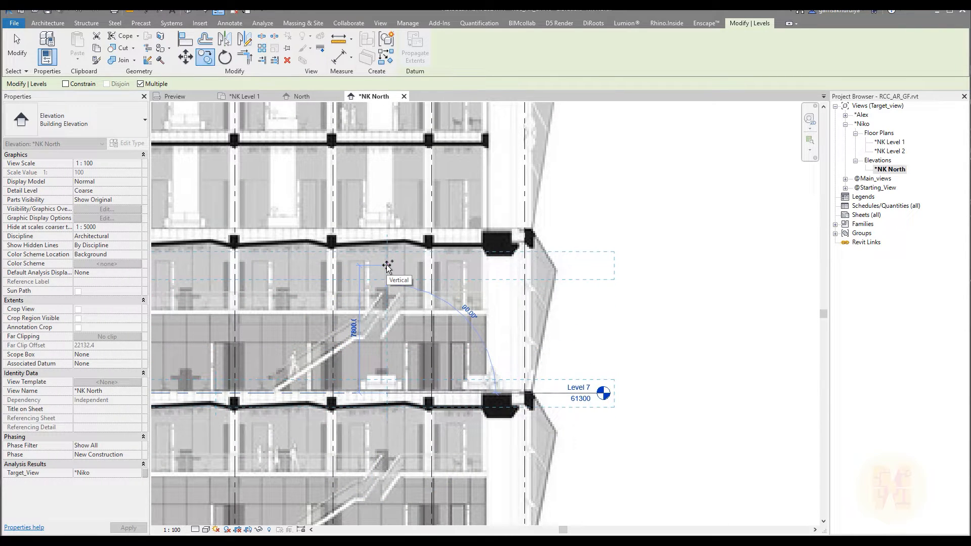
text(9900)
key(Return)
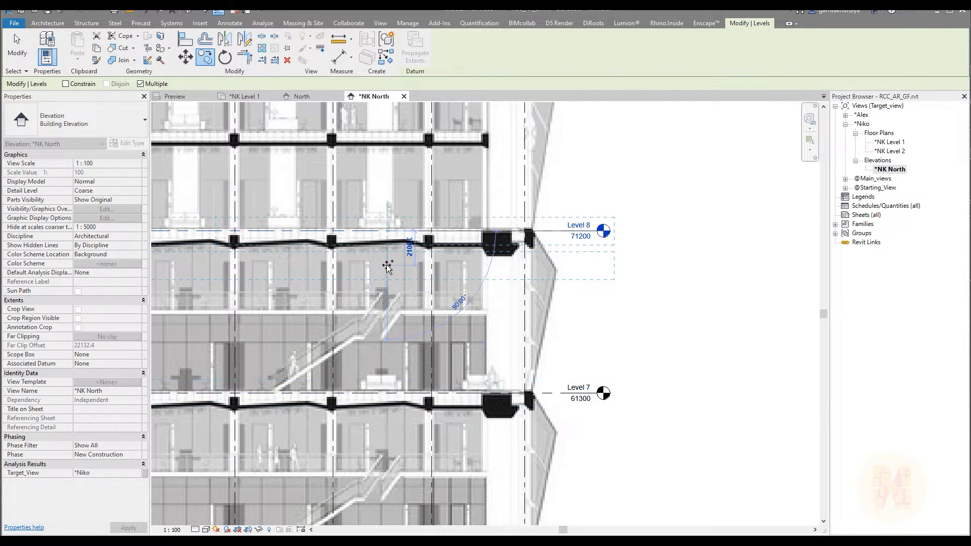
Place further level copies at the top storey's floor, 6000 above the 71200 level, and at the main roof slab, 6400 higher
middle_drag(408, 164, 407, 315)
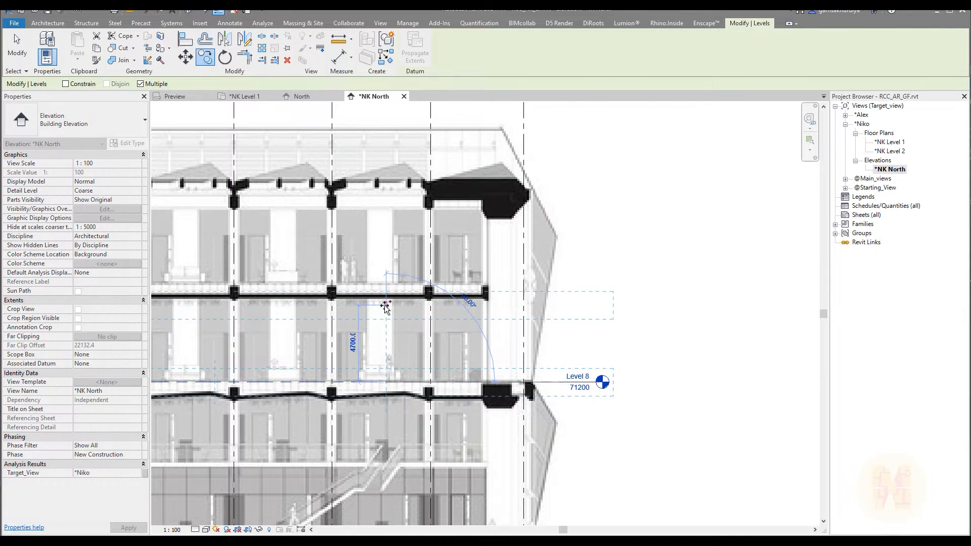
scroll(386, 307, up, 3)
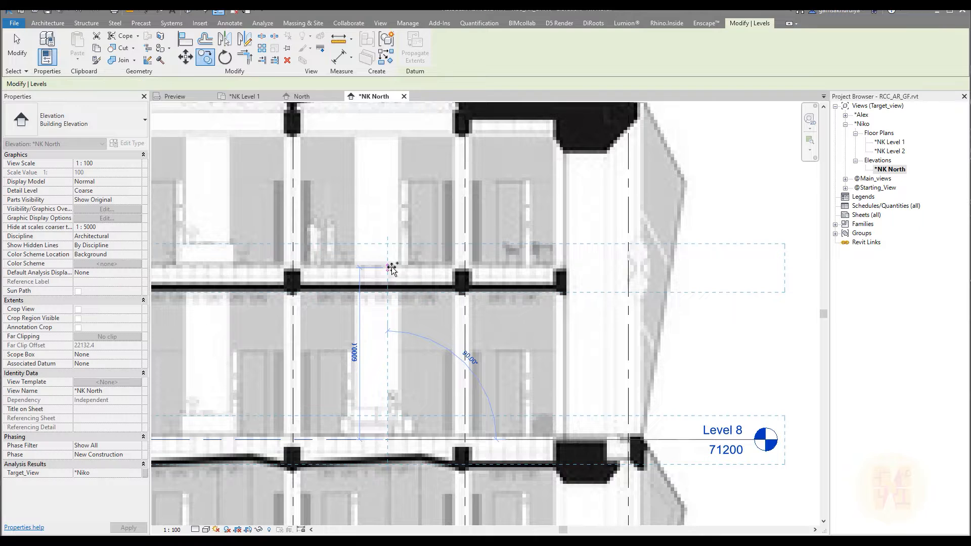
click(392, 268)
middle_drag(393, 233, 395, 354)
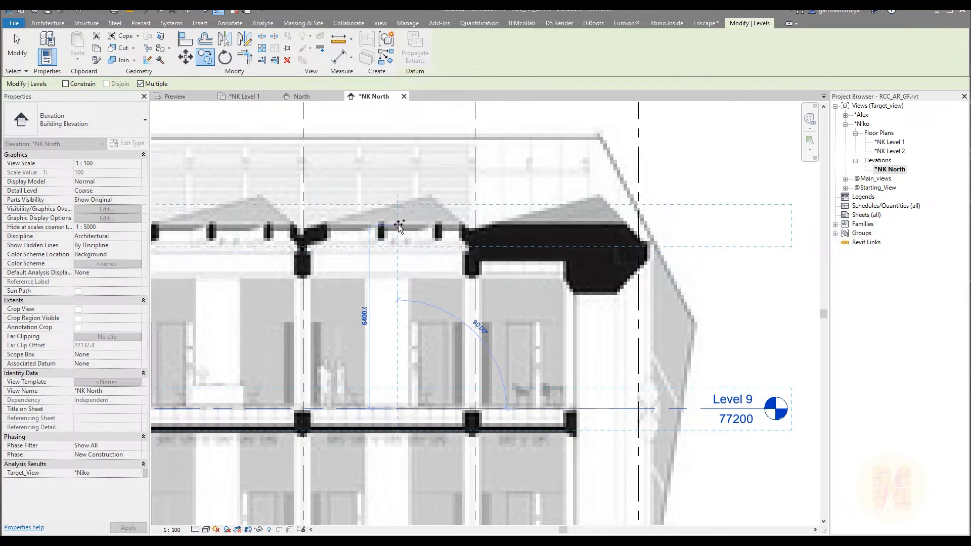
click(399, 226)
key(Escape)
key(Escape)
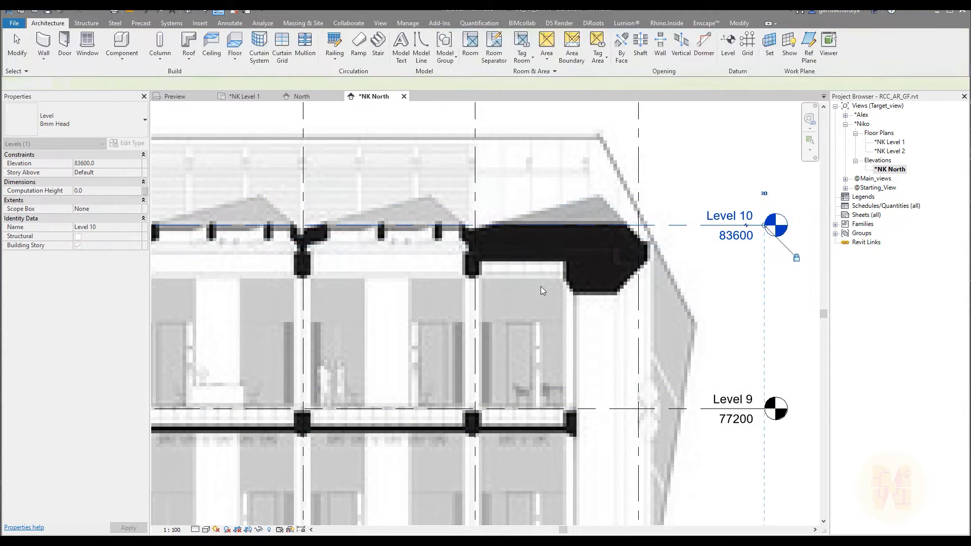
Measure the vertical distance from Level 10 to the top of the higher roof slab between grids 6 and 7
scroll(539, 286, down, 2)
scroll(544, 276, down, 3)
scroll(581, 297, up, 3)
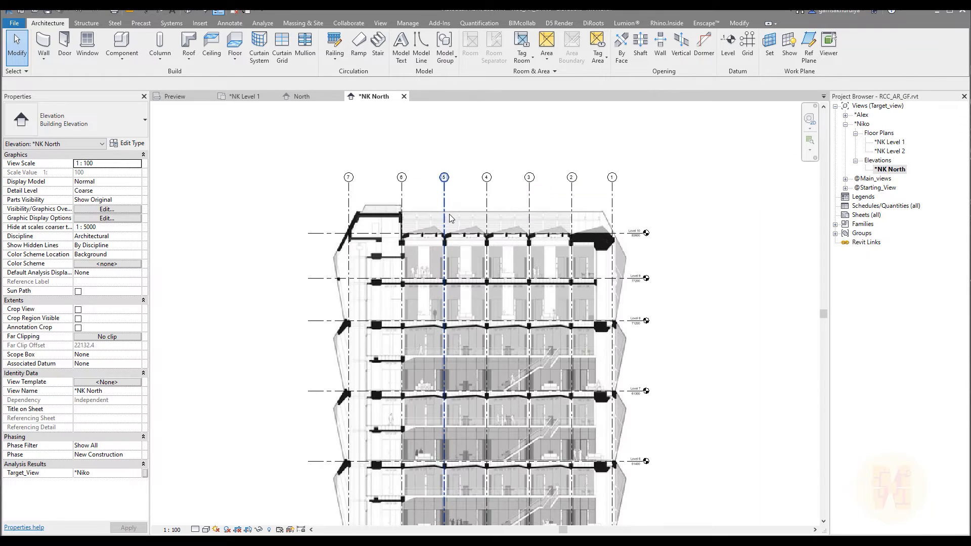
scroll(354, 226, up, 2)
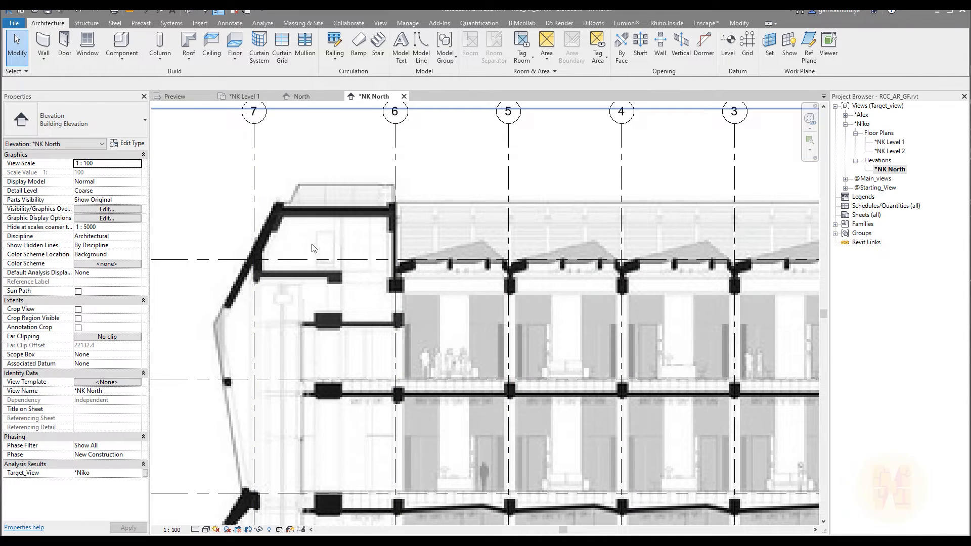
click(303, 260)
scroll(316, 215, up, 2)
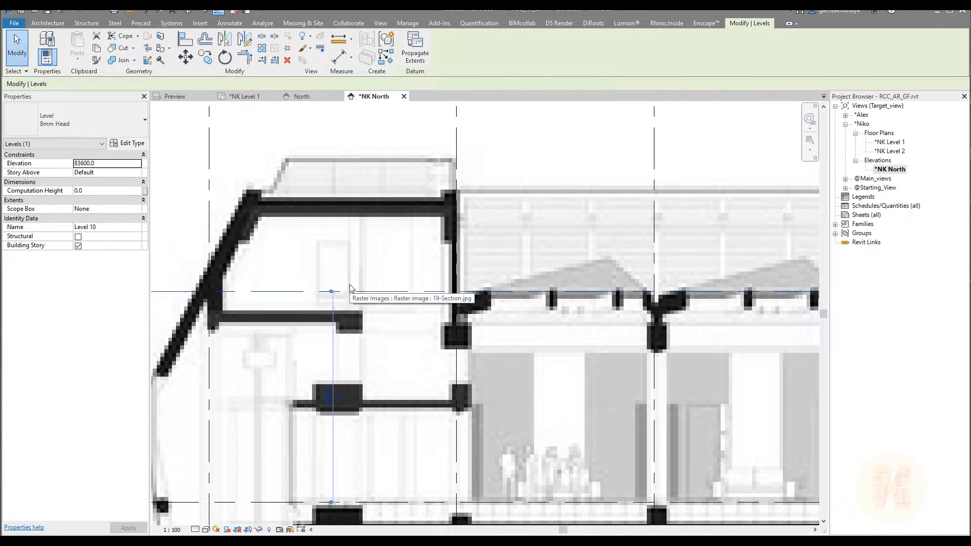
click(339, 39)
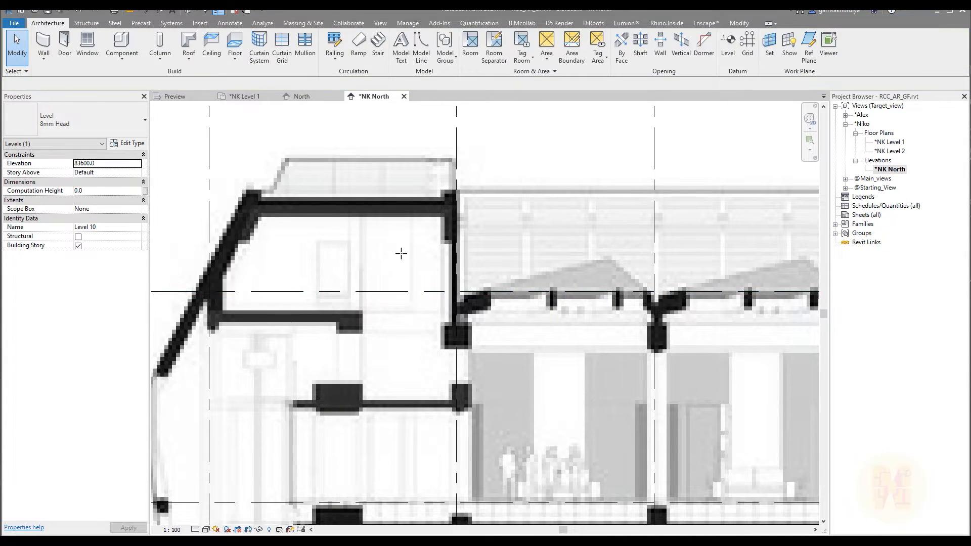
click(432, 292)
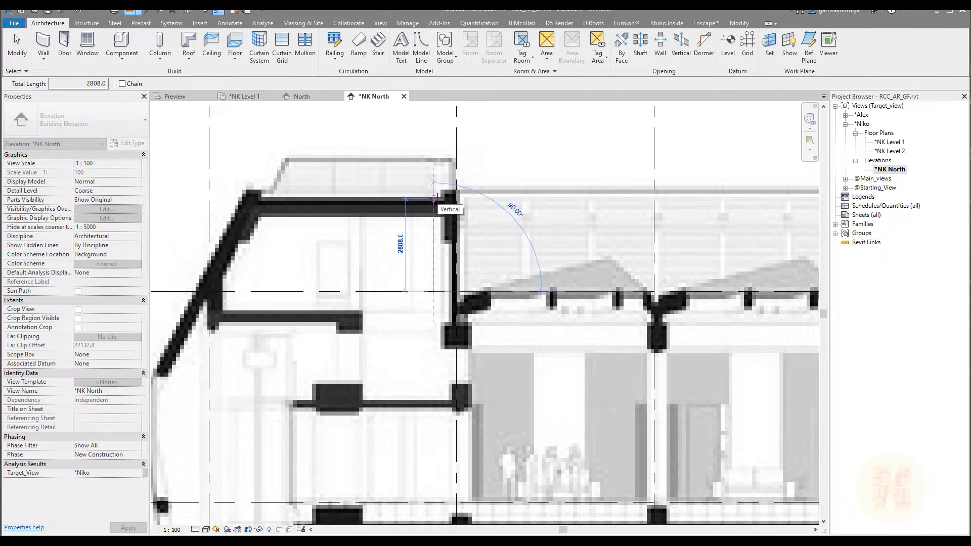
key(Escape)
key(Escape)
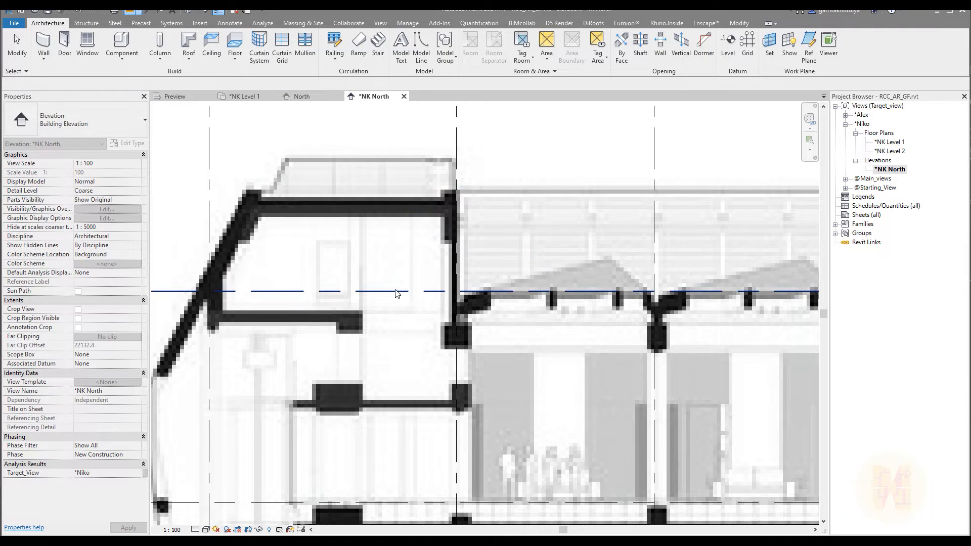
Copy Level 10 up about 2800 onto the top of the higher roof slab between grids 6 and 7
click(396, 293)
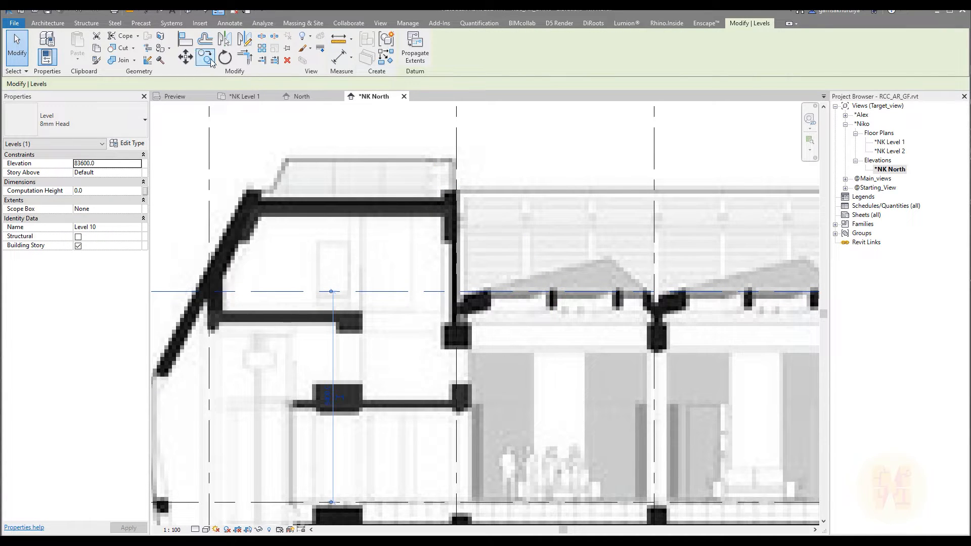
click(205, 58)
click(402, 292)
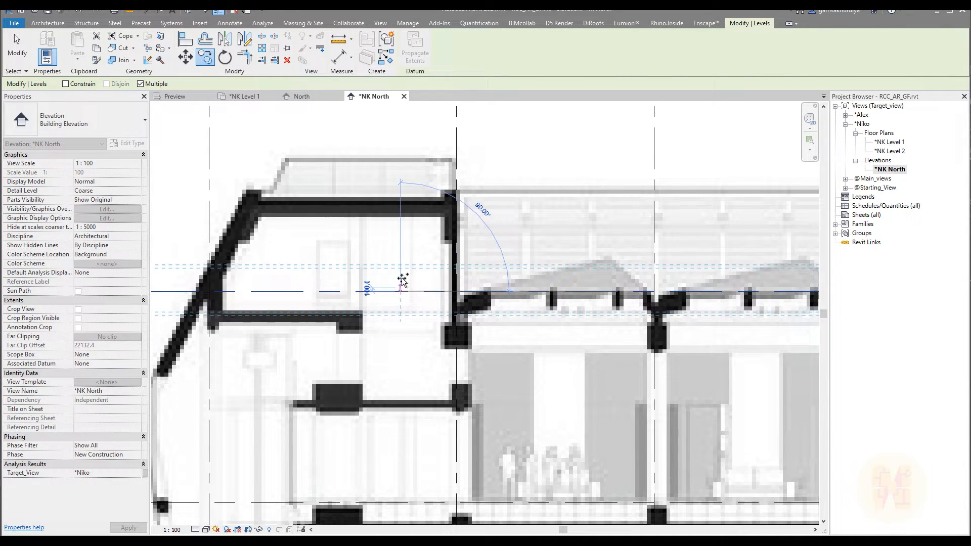
click(401, 199)
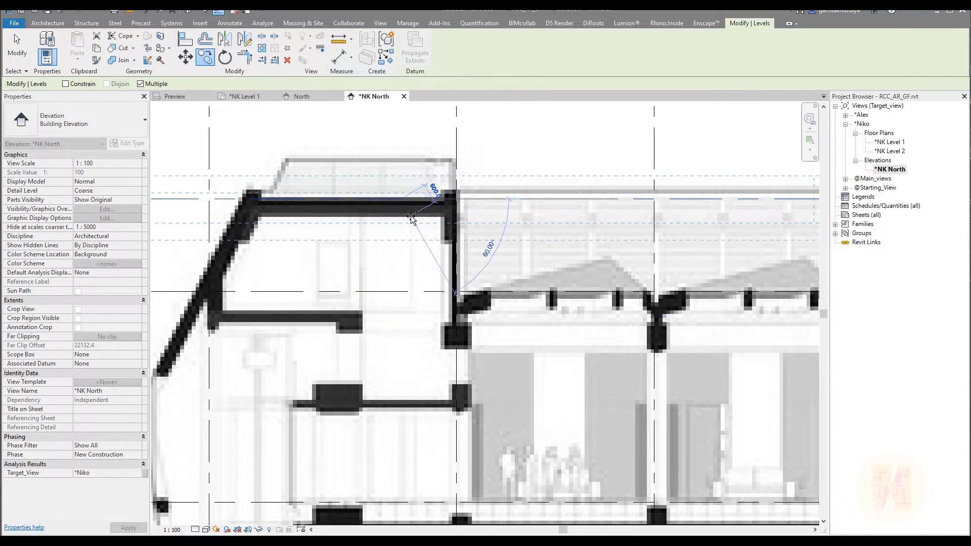
key(Escape)
key(Escape)
Check all the copied levels against the section's floor lines from the roof down to Level 2
scroll(397, 245, down, 4)
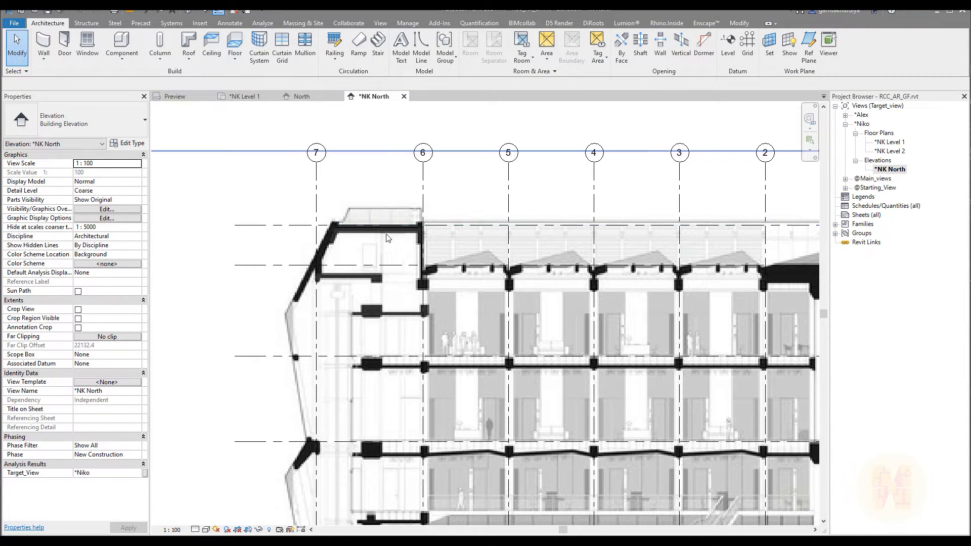
scroll(394, 258, down, 3)
middle_drag(531, 410, 472, 301)
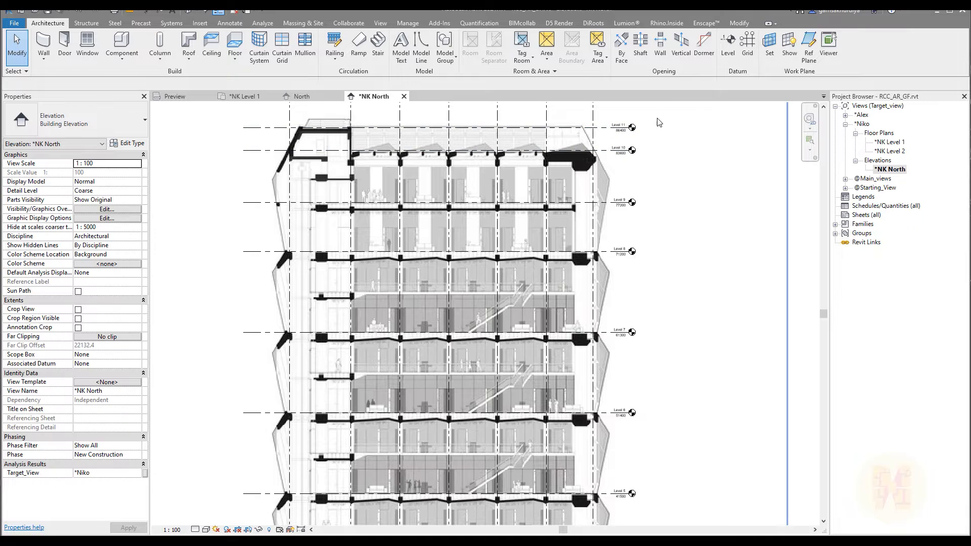
scroll(657, 123, up, 3)
scroll(599, 149, down, 3)
middle_drag(619, 261, 641, 108)
middle_drag(620, 335, 615, 291)
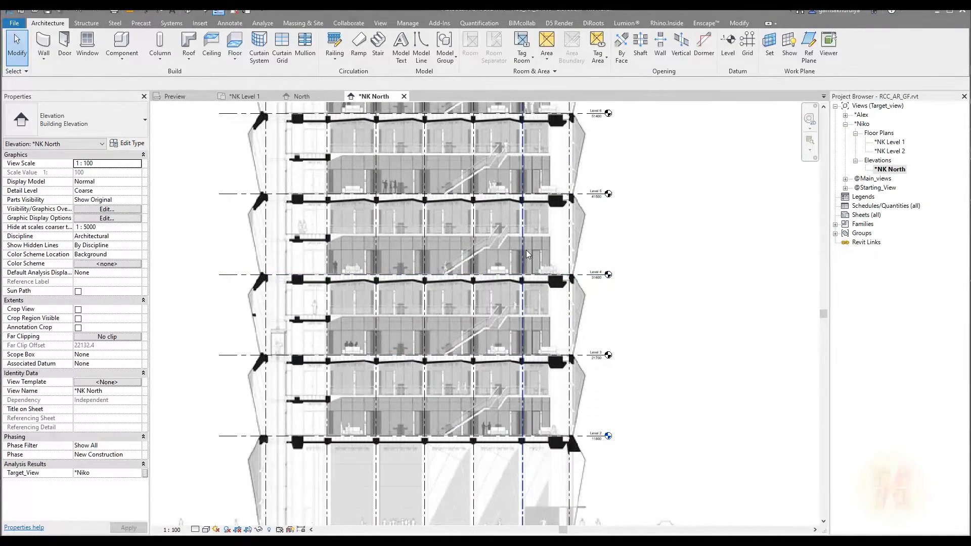
Copy Level 2 up about 5100 onto the mezzanine floor line between Levels 2 and 3
scroll(427, 423, up, 2)
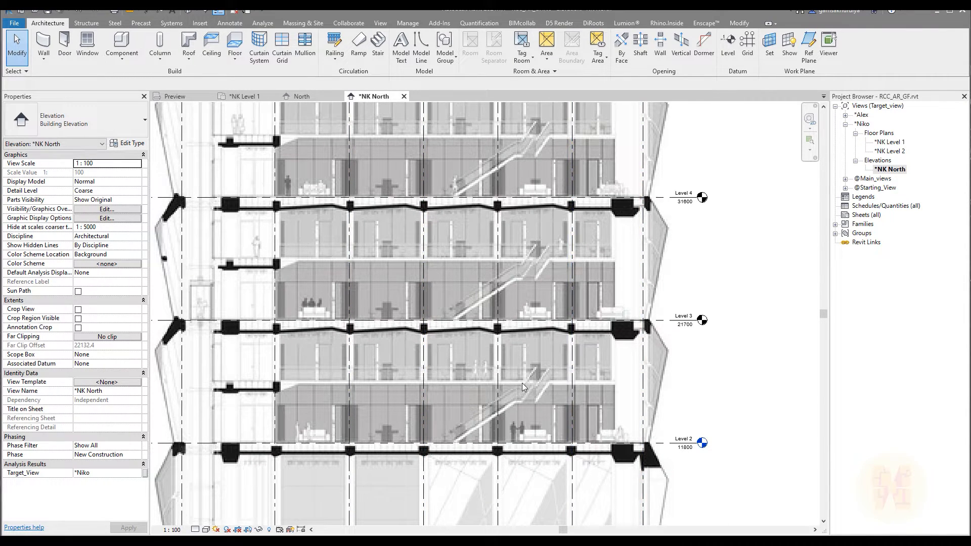
scroll(486, 380, up, 3)
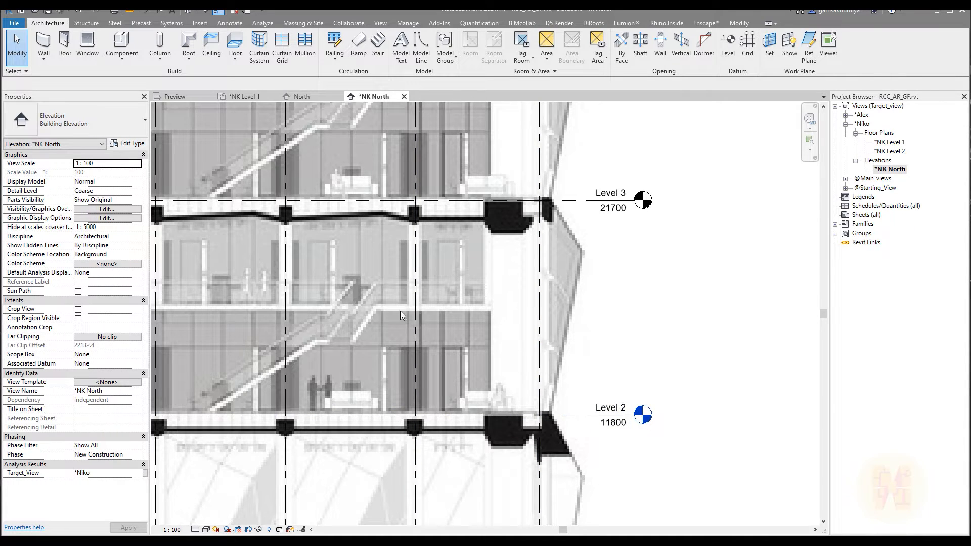
click(447, 415)
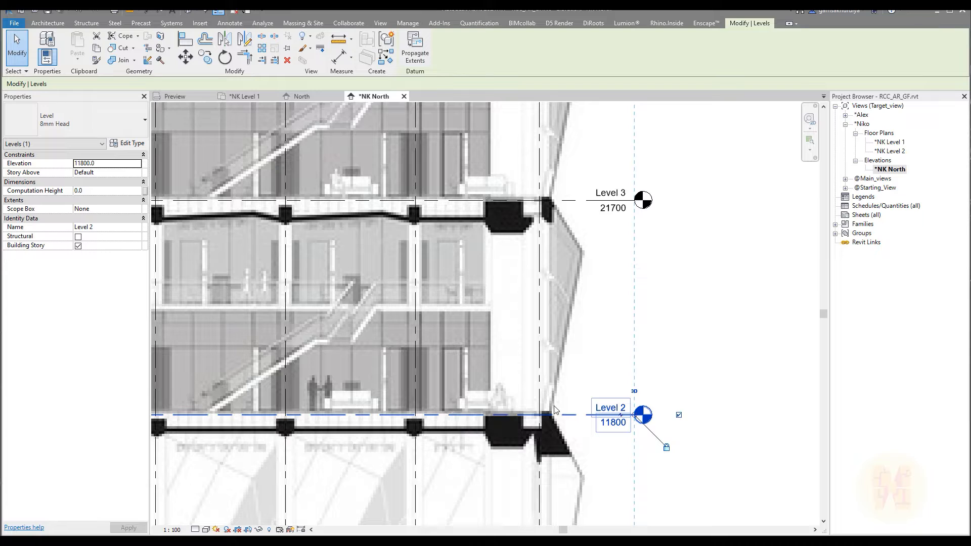
click(205, 55)
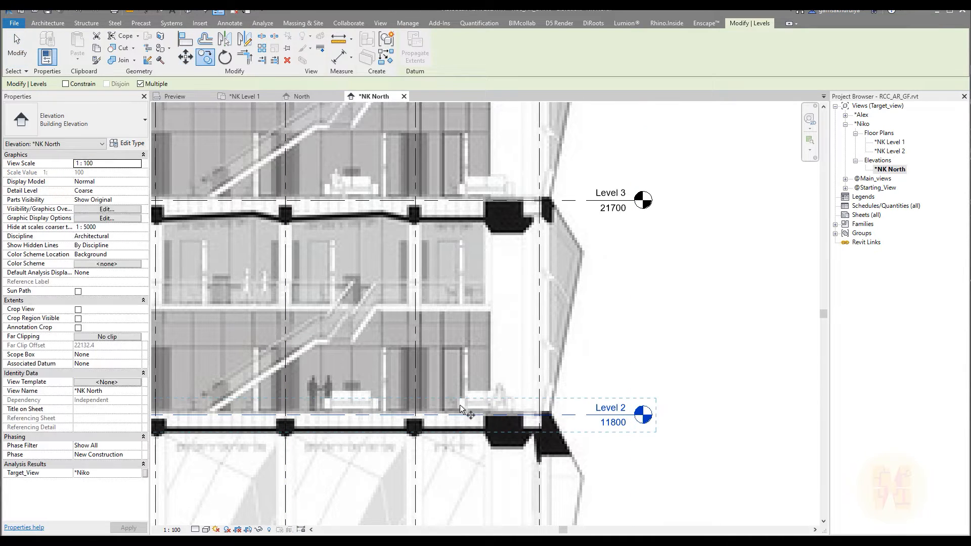
scroll(460, 405, up, 3)
click(458, 423)
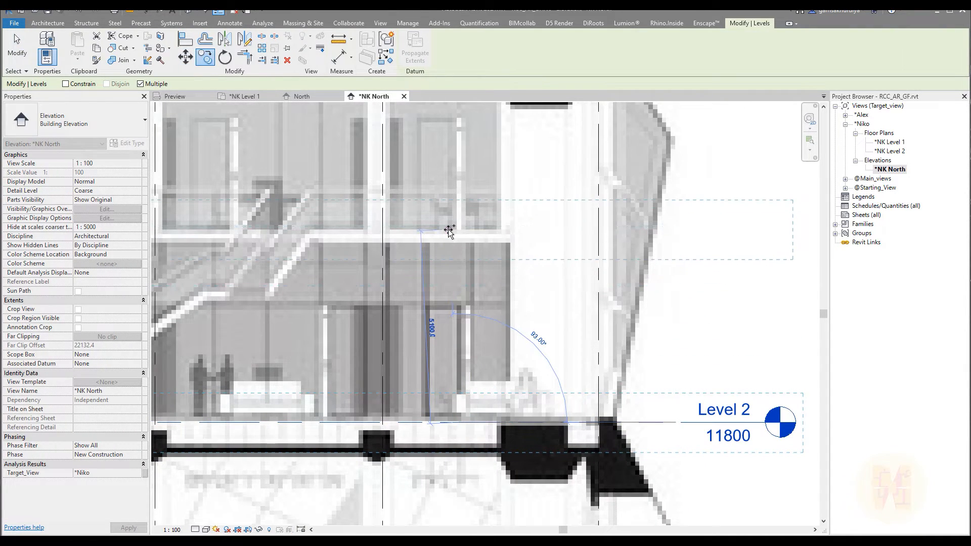
click(448, 231)
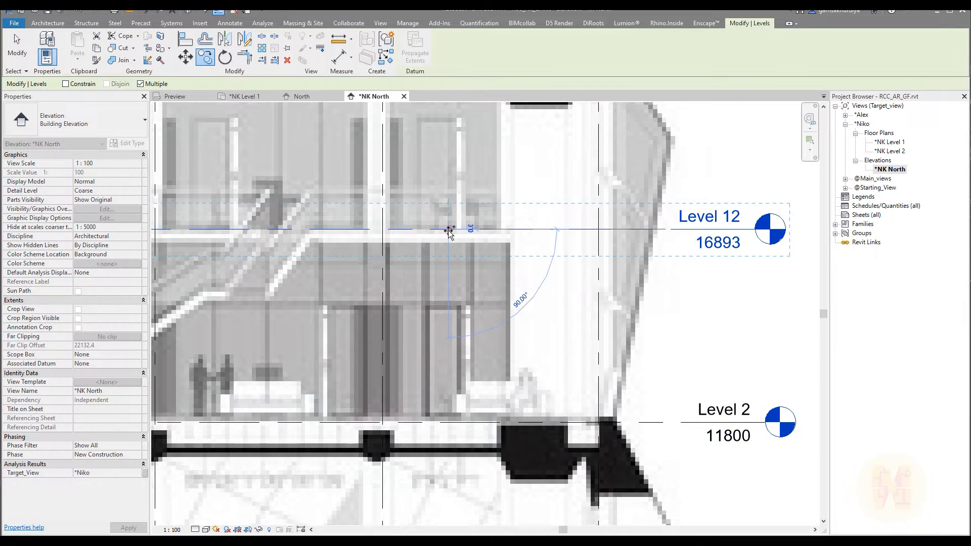
middle_drag(522, 279, 390, 316)
key(Escape)
click(588, 253)
click(593, 255)
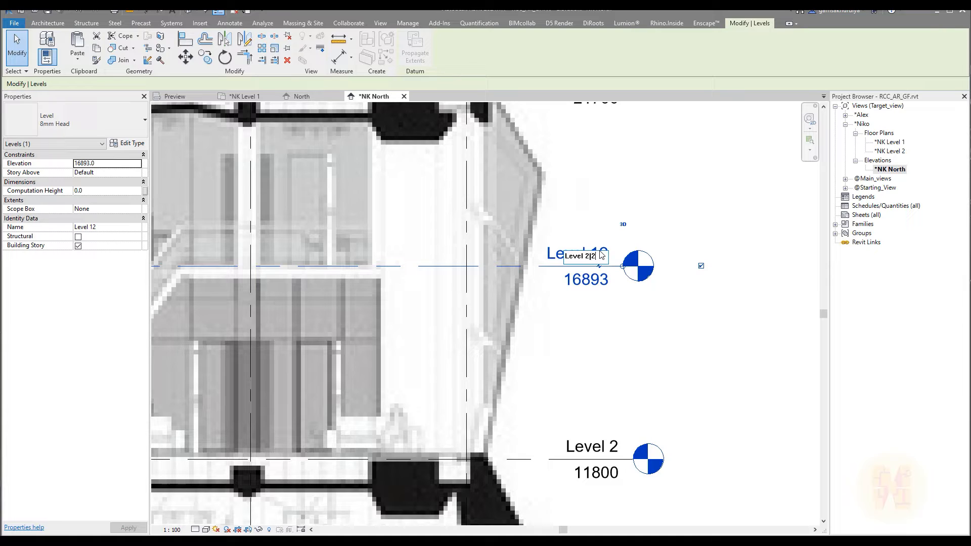
click(649, 365)
click(635, 311)
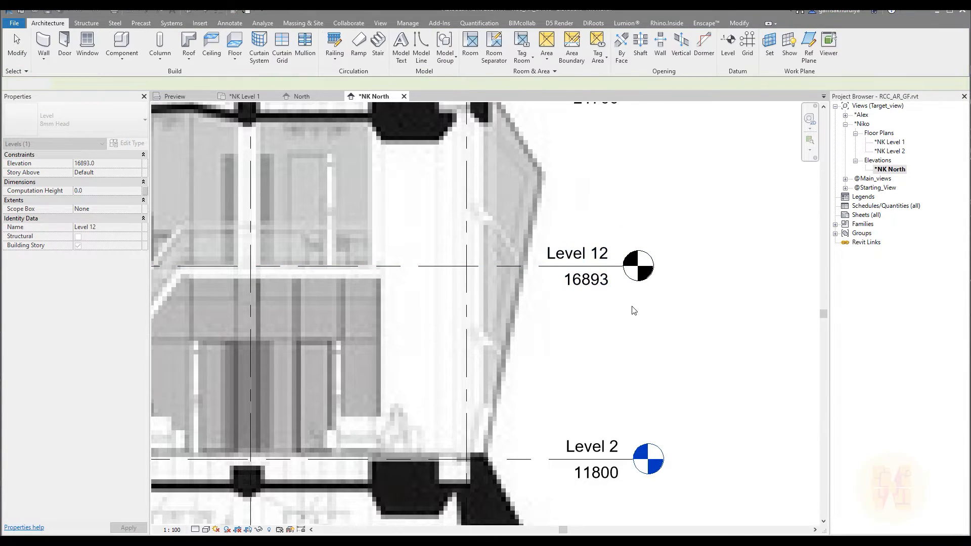
Rename the copied mezzanine level between Levels 2 and 3 as Level 2.5
click(590, 255)
click(597, 256)
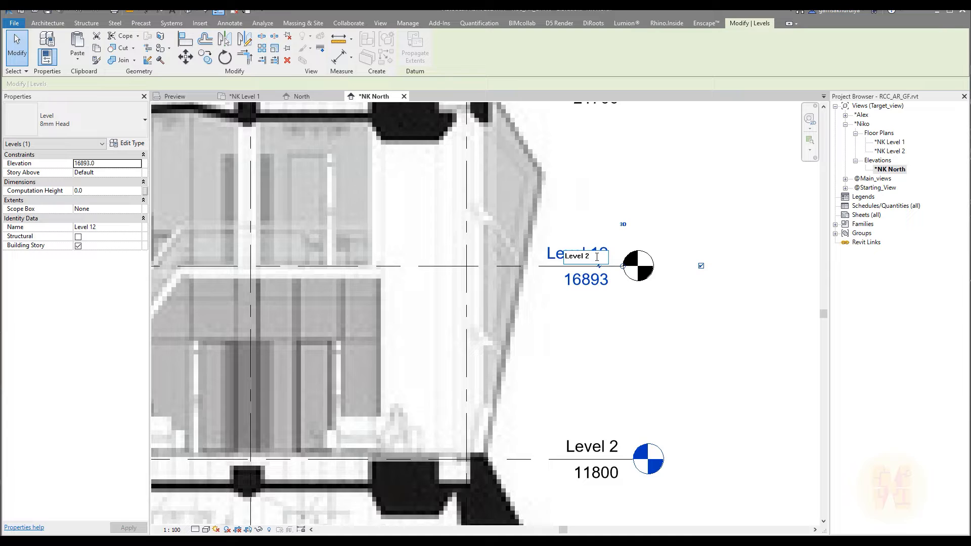
key(Return)
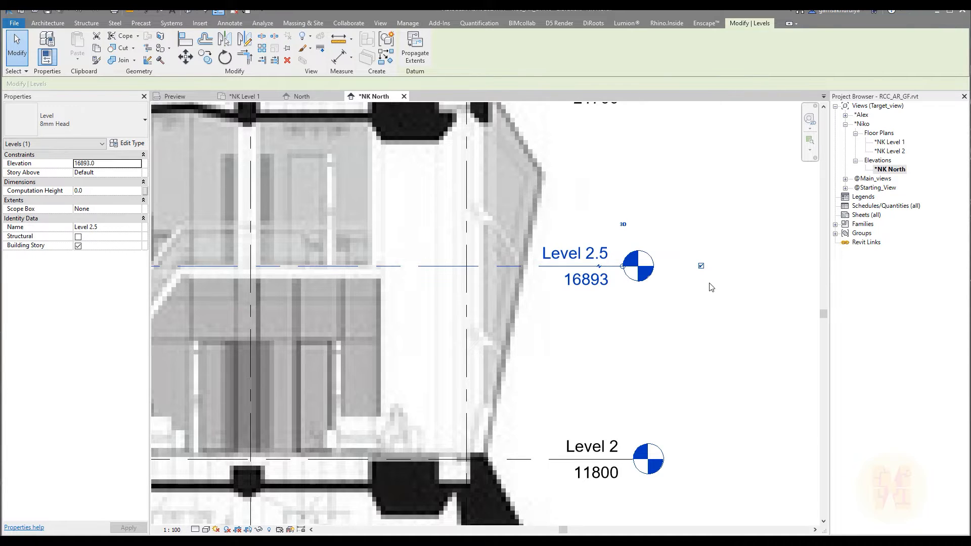
click(711, 286)
Copy Level 3 up 5100 onto the mezzanine floor line between Levels 3 and 4
scroll(690, 289, down, 3)
middle_drag(690, 293, 681, 346)
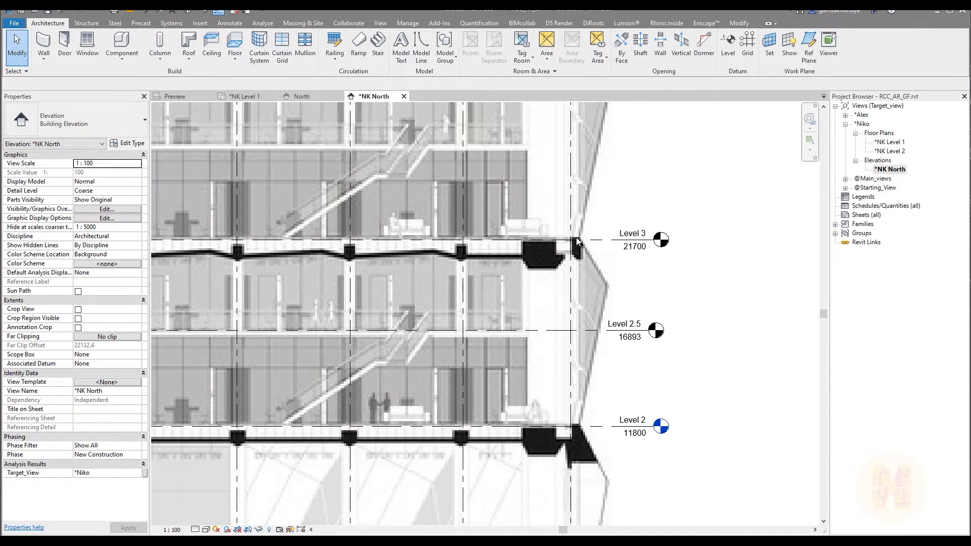
click(559, 240)
middle_drag(559, 241, 534, 313)
click(205, 57)
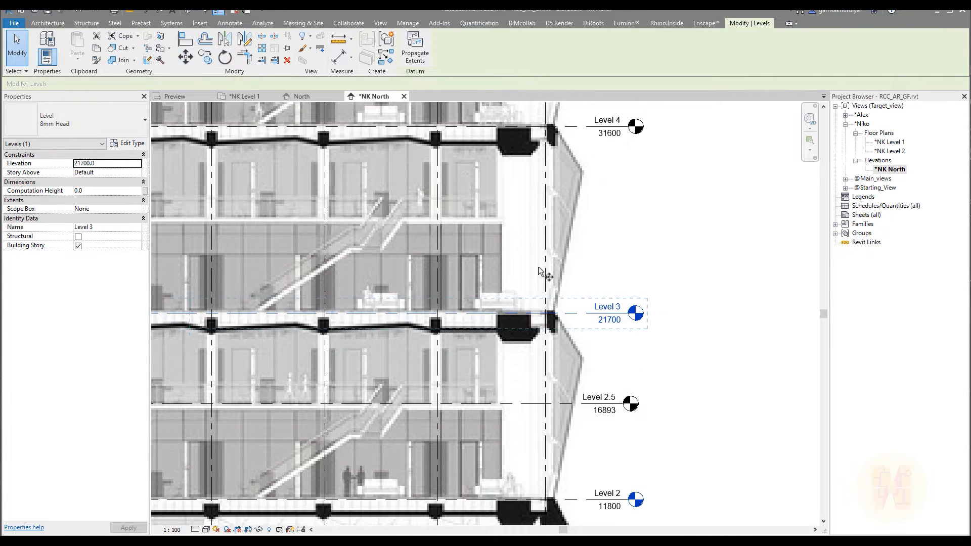
scroll(534, 260, up, 2)
click(448, 342)
scroll(452, 227, up, 2)
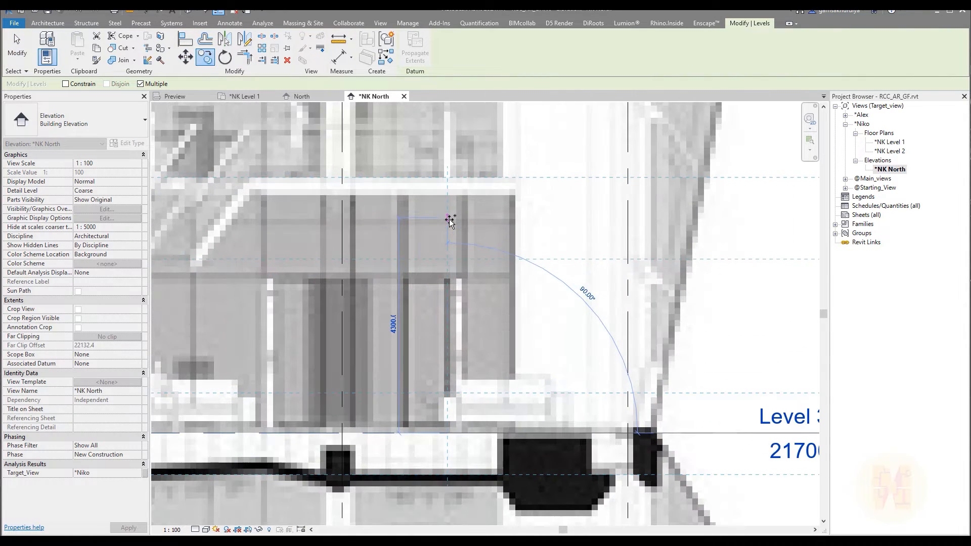
click(450, 177)
scroll(450, 177, down, 2)
key(Escape)
key(Escape)
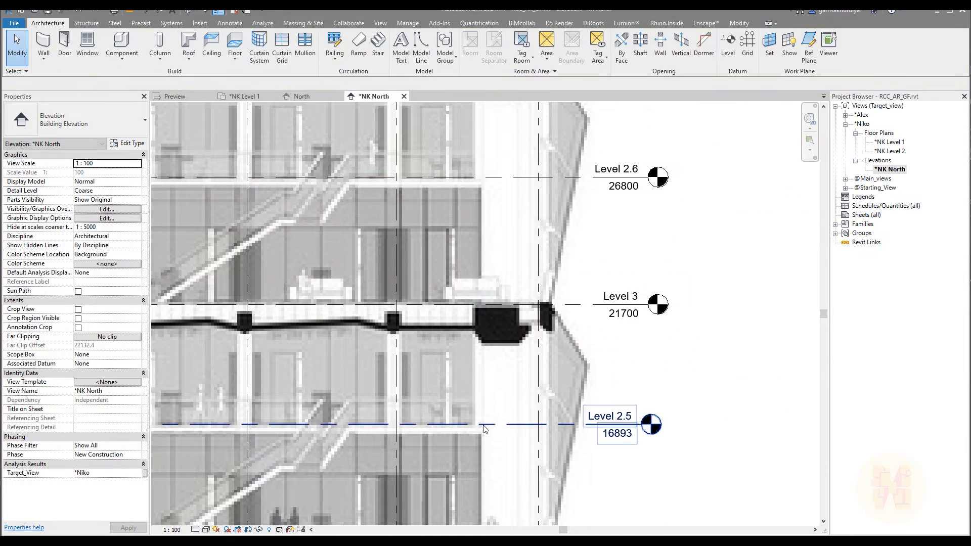
Inspect the mezzanine levels and Level 3 against the floor lines of the section image
click(482, 424)
middle_drag(463, 345, 426, 210)
scroll(423, 320, down, 2)
middle_drag(442, 292, 457, 423)
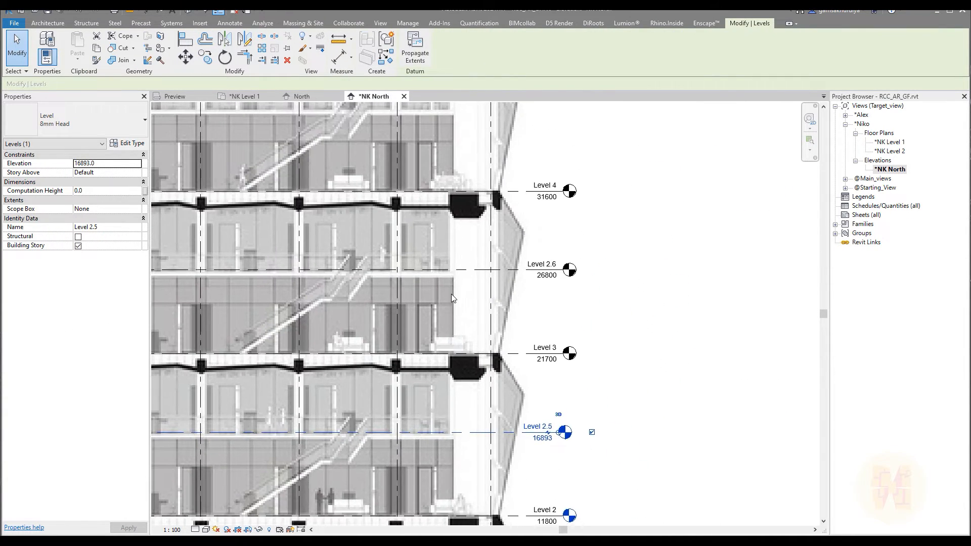
scroll(451, 294, up, 2)
key(Escape)
click(460, 386)
middle_drag(527, 341, 504, 366)
key(Escape)
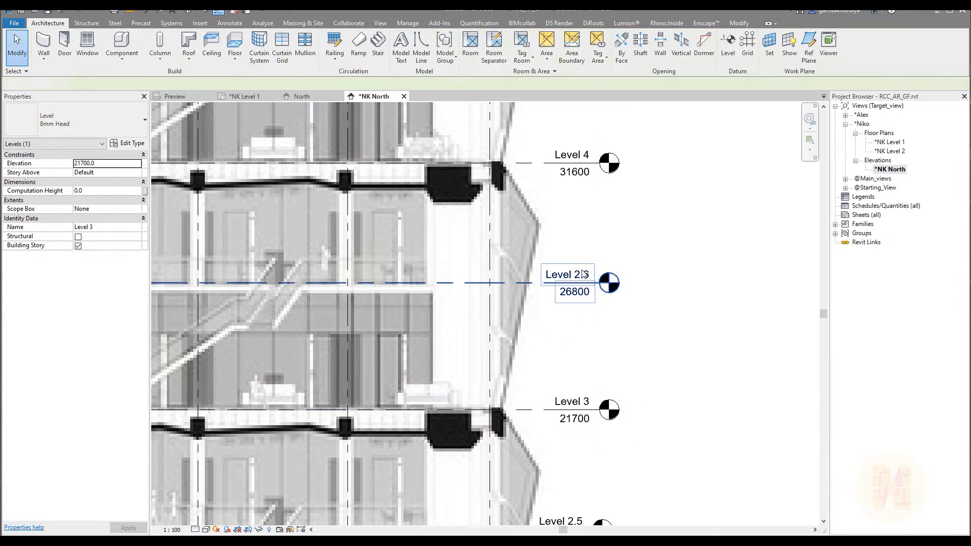
click(580, 275)
click(581, 278)
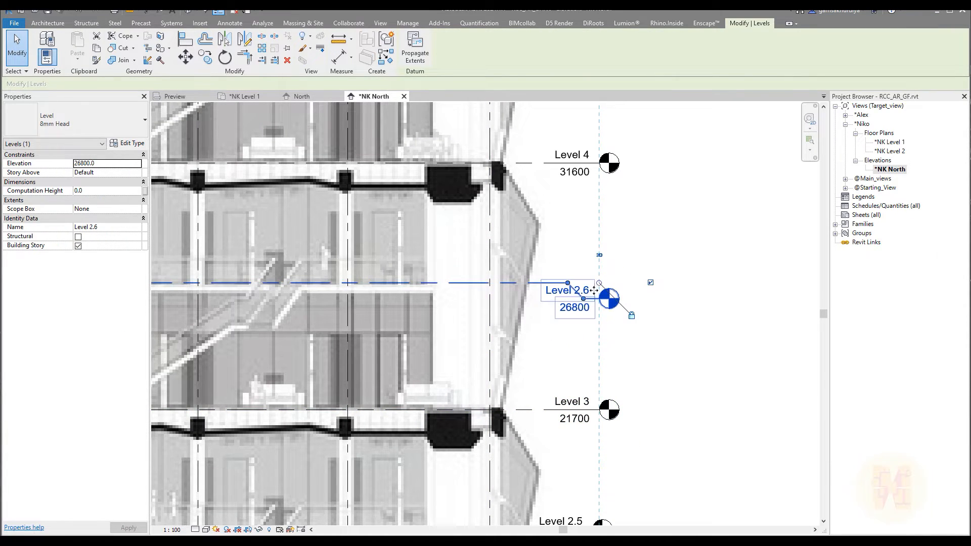
key(ctrl+z)
Rename the mezzanine level between Levels 3 and 4 as Level 3.5
scroll(574, 283, up, 4)
double_click(584, 274)
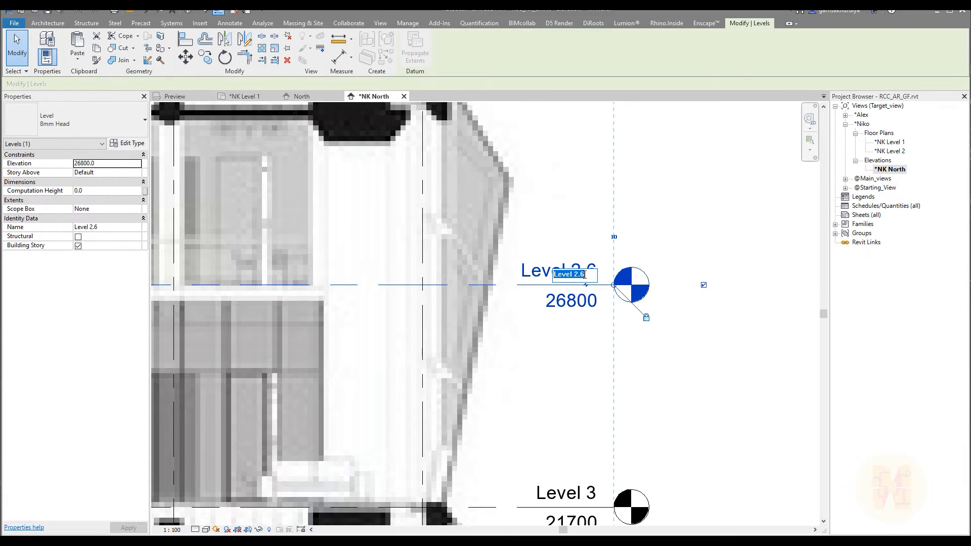
click(576, 274)
text(5)
click(714, 260)
scroll(712, 286, down, 2)
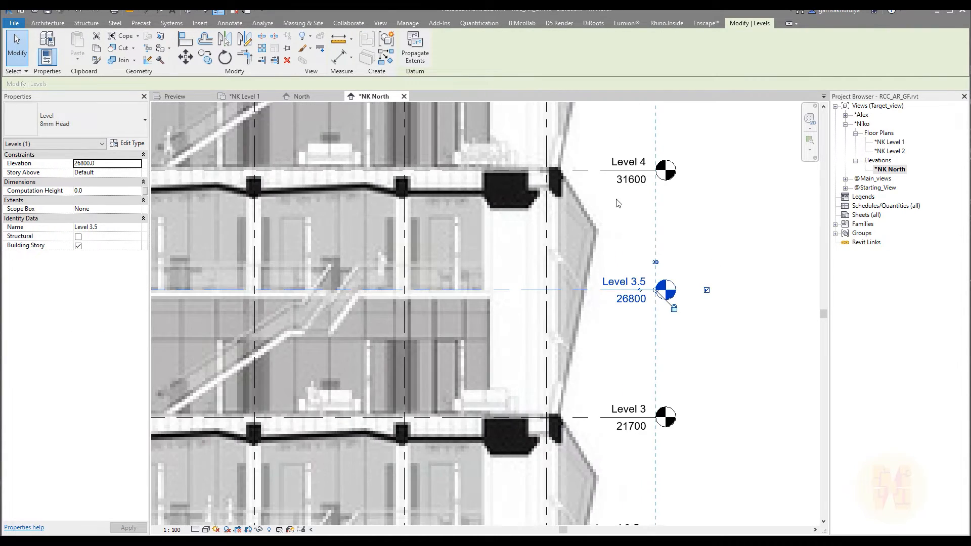
Copy Level 4 up 5100 onto the mezzanine floor line between Levels 4 and 5
middle_drag(601, 173, 595, 342)
click(590, 342)
scroll(503, 280, up, 1)
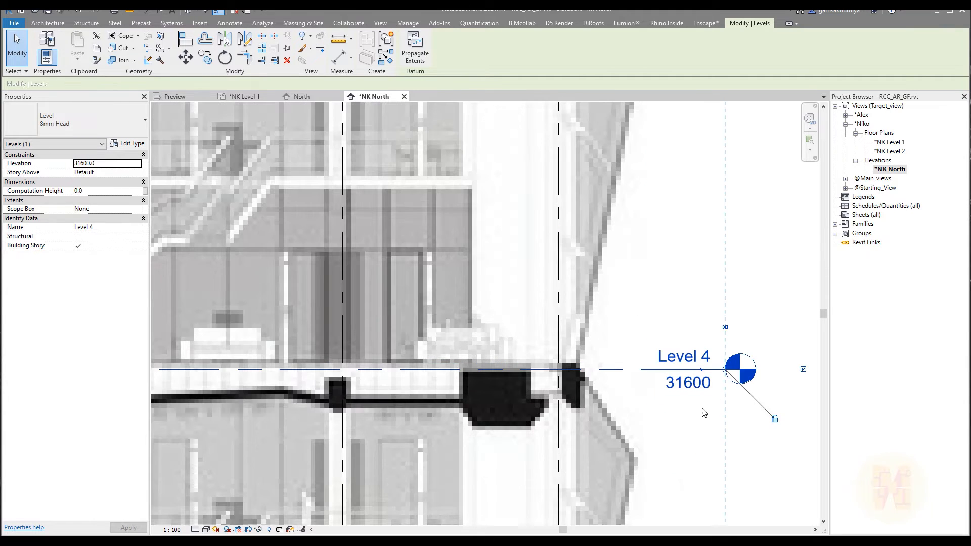
click(205, 58)
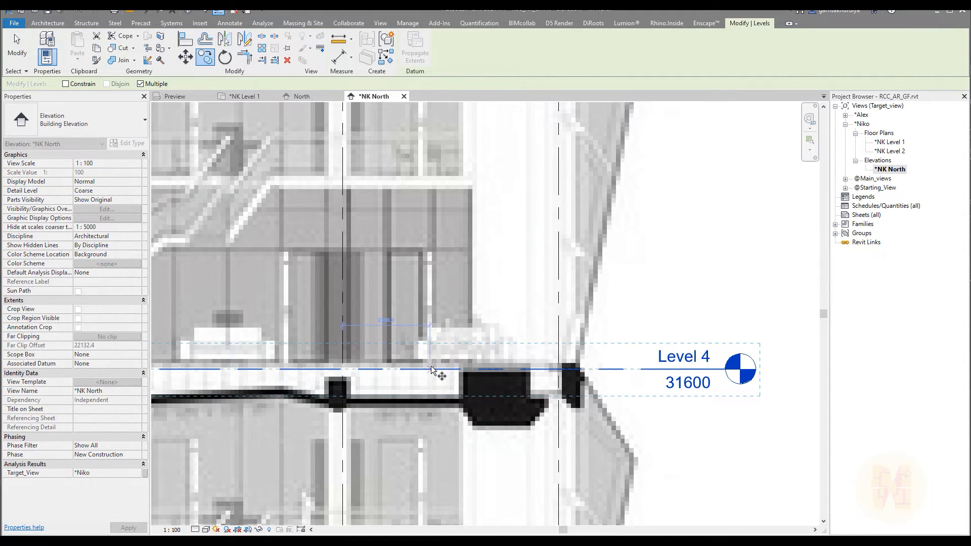
click(431, 369)
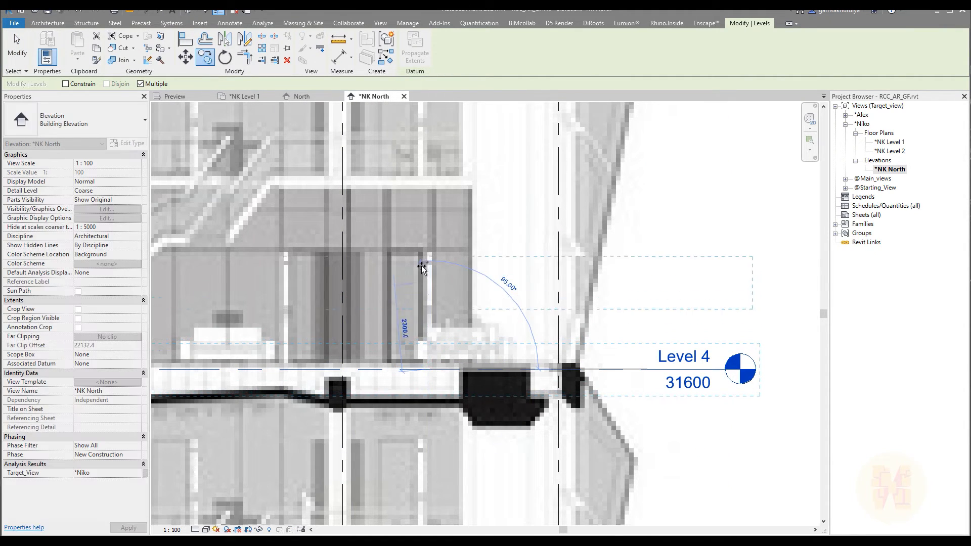
click(432, 177)
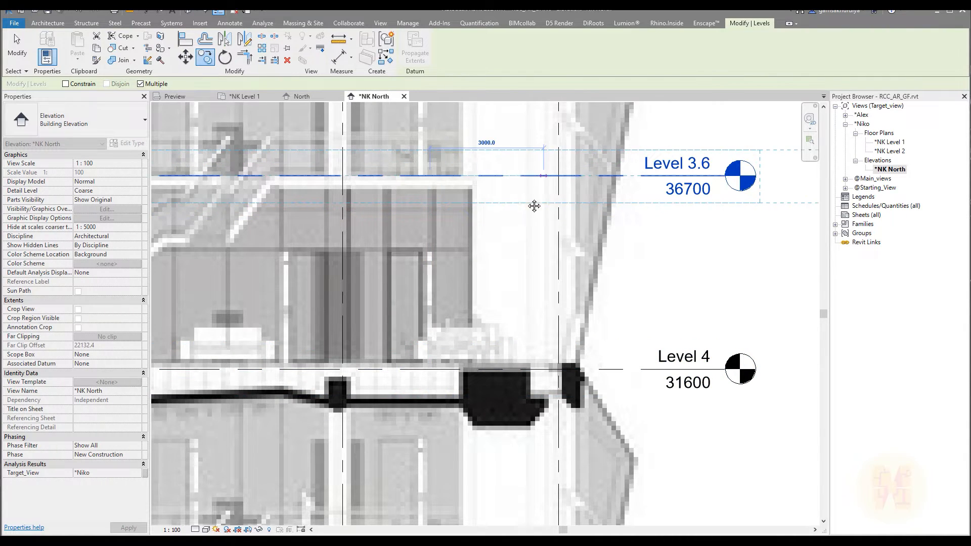
middle_drag(740, 175, 645, 277)
key(Escape)
Rename the mezzanine level between Levels 4 and 5 as Level 4.5
click(606, 269)
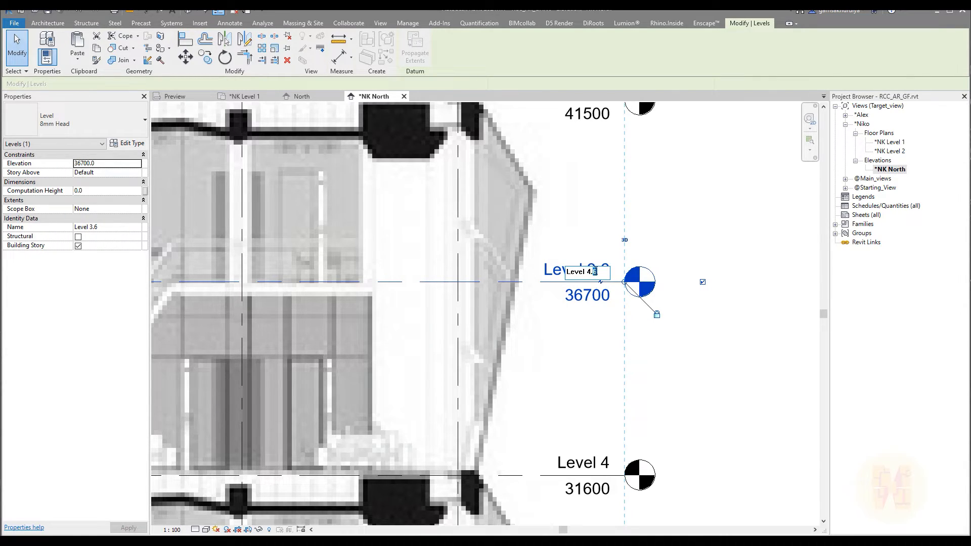
text(5)
click(752, 274)
scroll(758, 268, down, 2)
middle_drag(624, 303, 588, 492)
key(Escape)
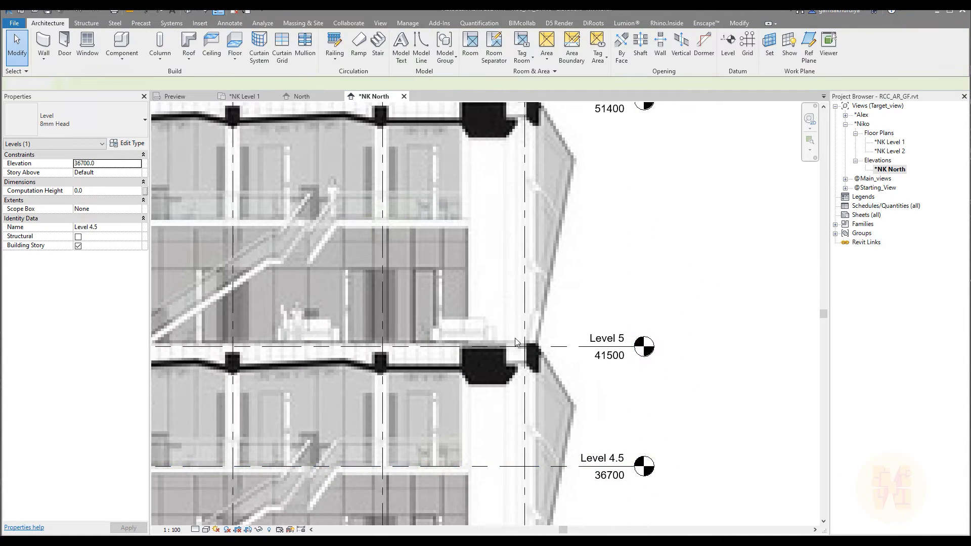
Copy Level 5 up 5100 to form the mezzanine level between Levels 5 and 6
click(516, 346)
scroll(430, 364, up, 2)
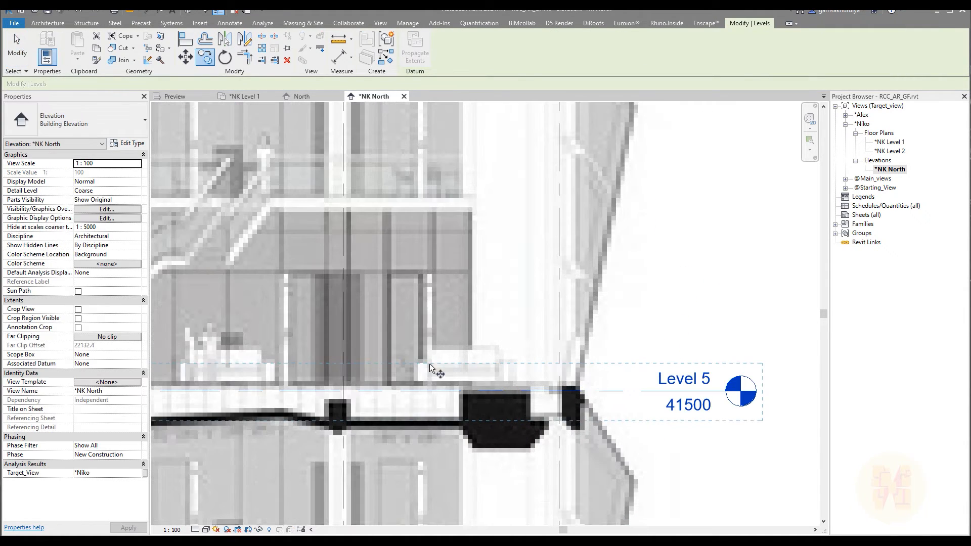
key(c)
key(o)
scroll(439, 356, down, 1)
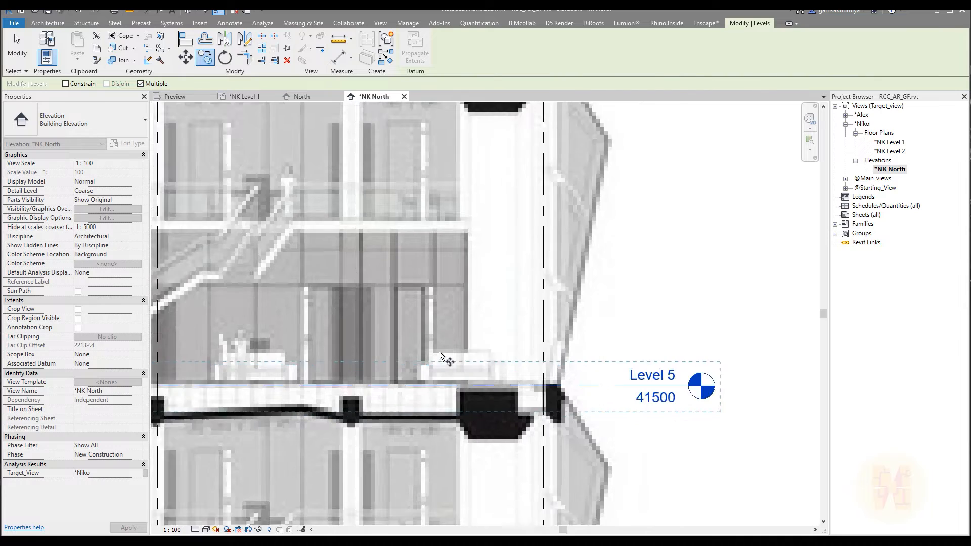
scroll(442, 349, down, 2)
scroll(454, 423, up, 1)
scroll(458, 425, down, 1)
scroll(417, 353, up, 2)
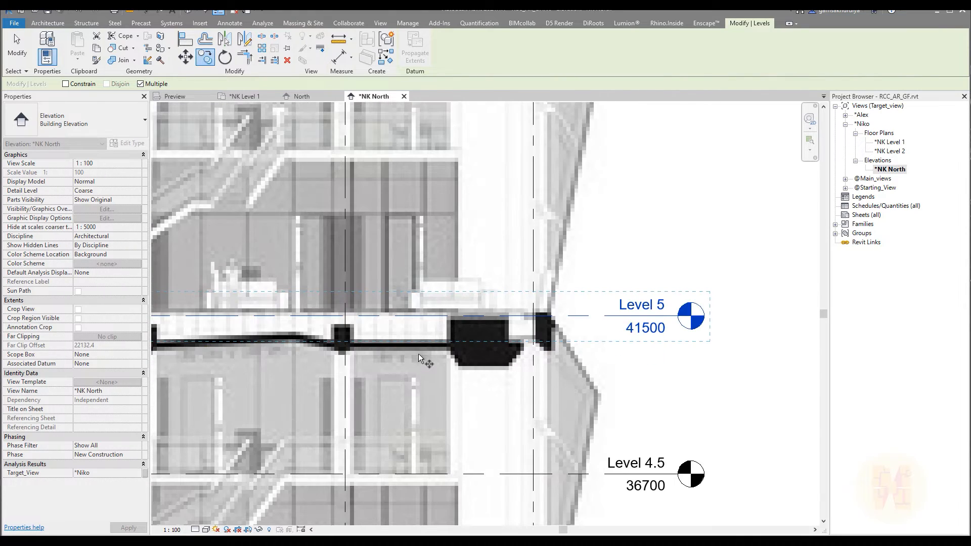
scroll(402, 316, up, 1)
scroll(414, 310, down, 2)
scroll(473, 309, down, 2)
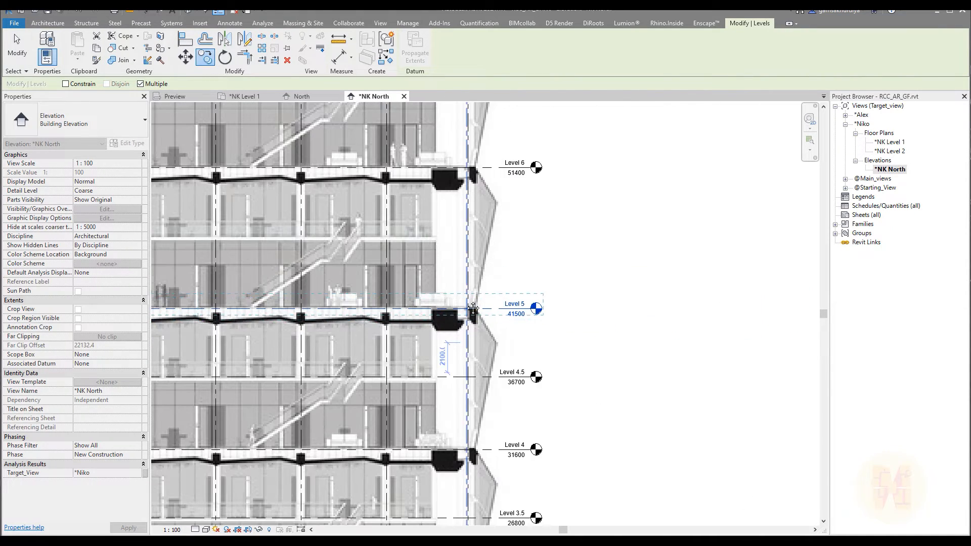
middle_drag(473, 308, 461, 178)
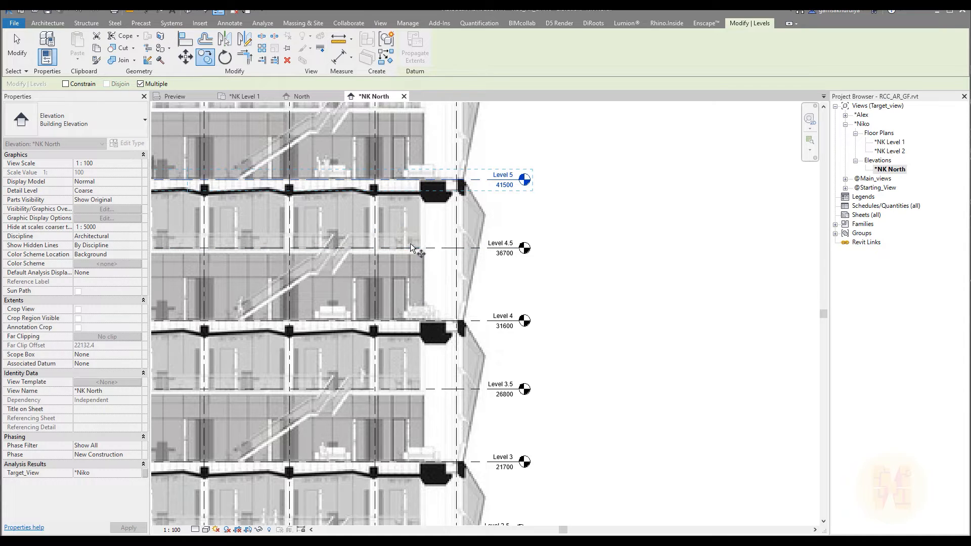
scroll(418, 284, up, 5)
click(420, 302)
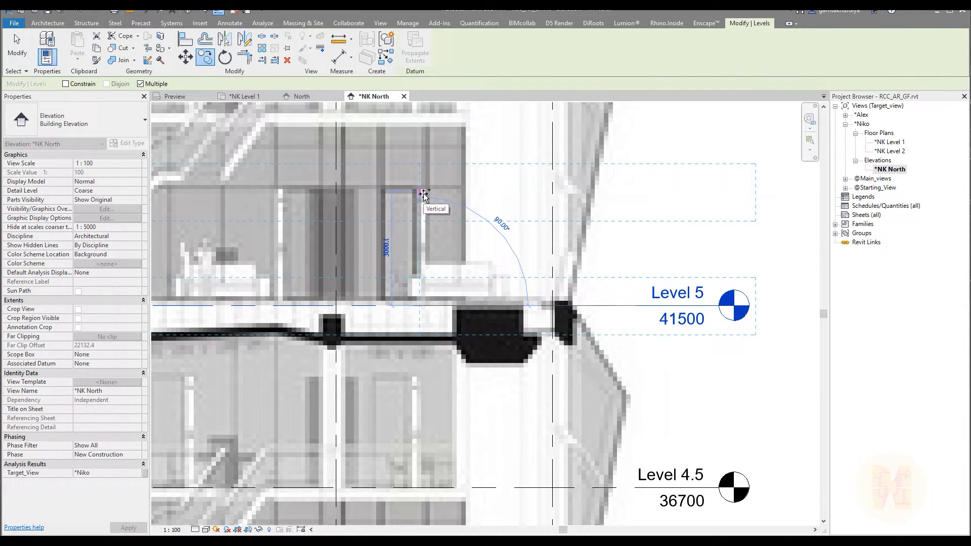
text(5100)
key(Return)
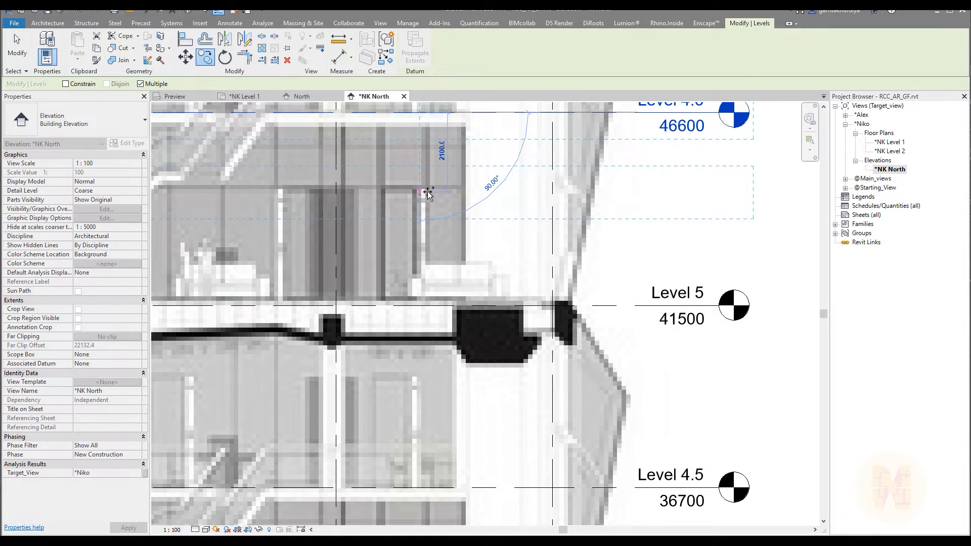
middle_drag(423, 195, 397, 249)
key(Escape)
Rename the mezzanine level between Levels 5 and 6 as Level 5.5
click(656, 197)
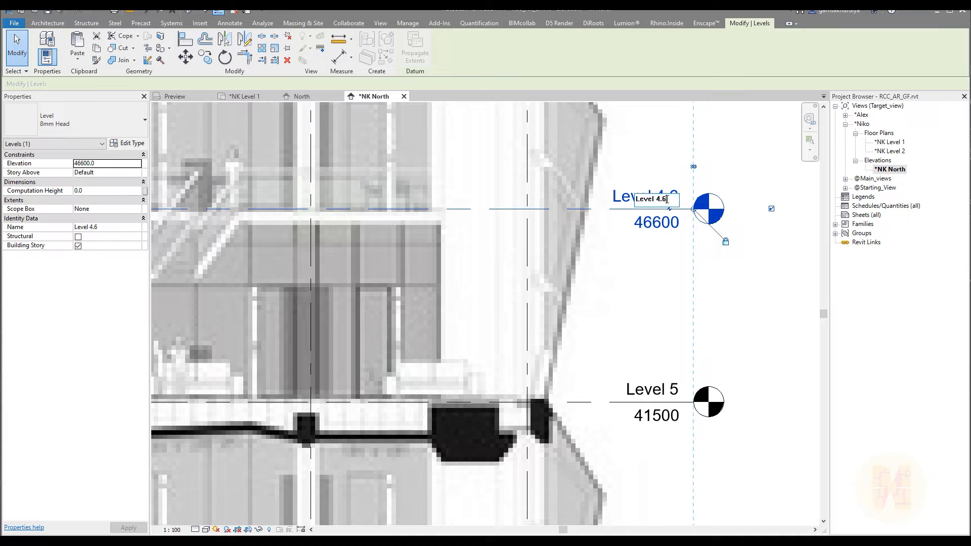
text(4)
key(Return)
click(656, 198)
click(777, 307)
Copy Level 6 up 5100 to form the mezzanine level between Levels 6 and 7
scroll(746, 300, down, 2)
middle_drag(745, 302, 670, 504)
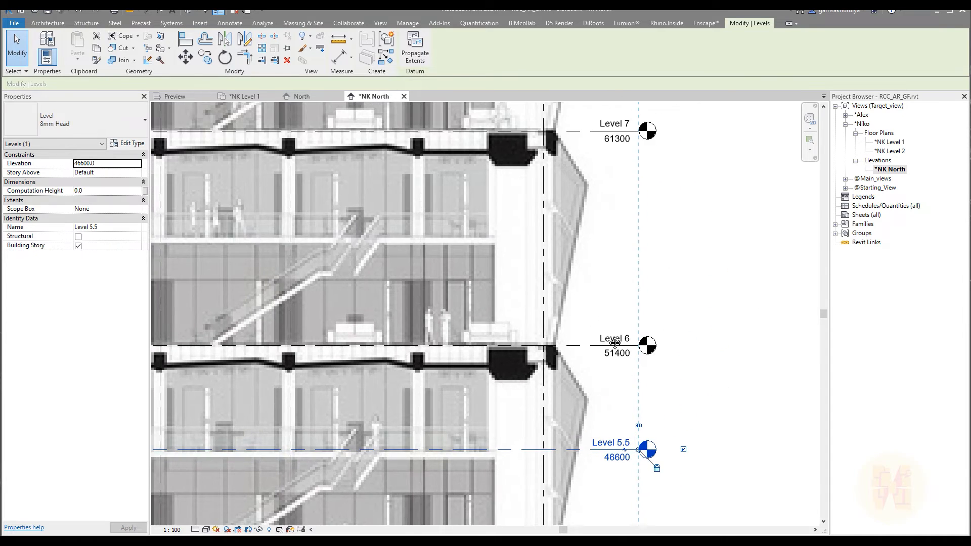
mouse_move(601, 311)
middle_down()
mouse_move(626, 476)
mouse_move(609, 312)
middle_up()
click(615, 338)
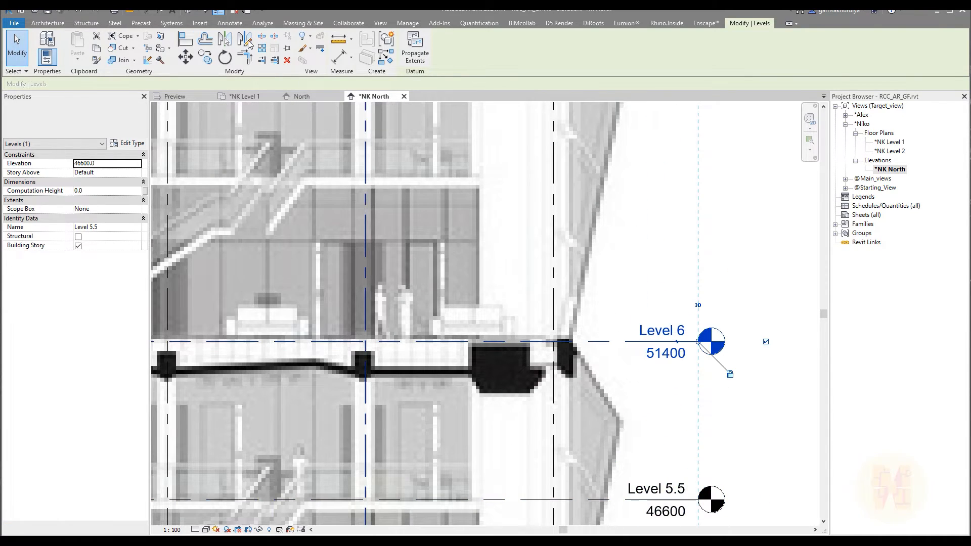
click(205, 58)
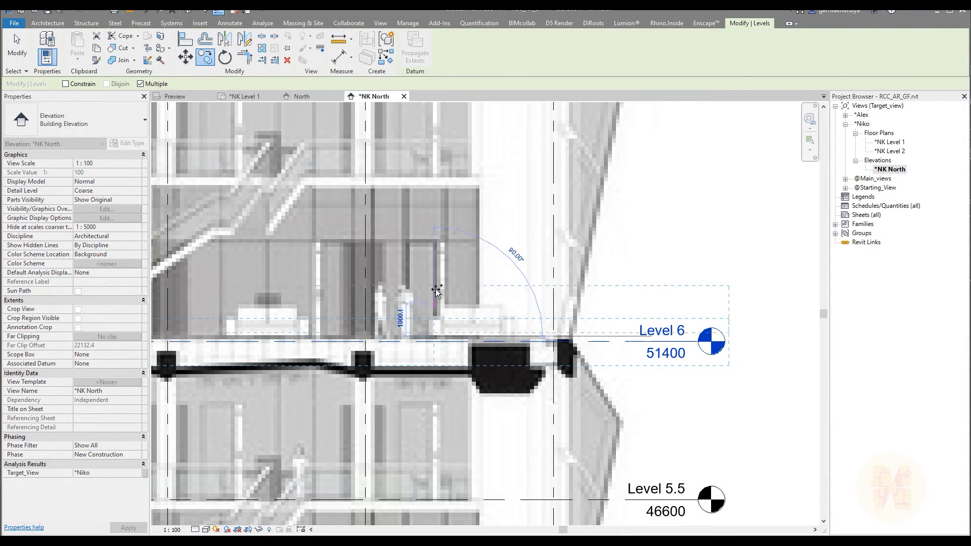
text(51400)
key(Return)
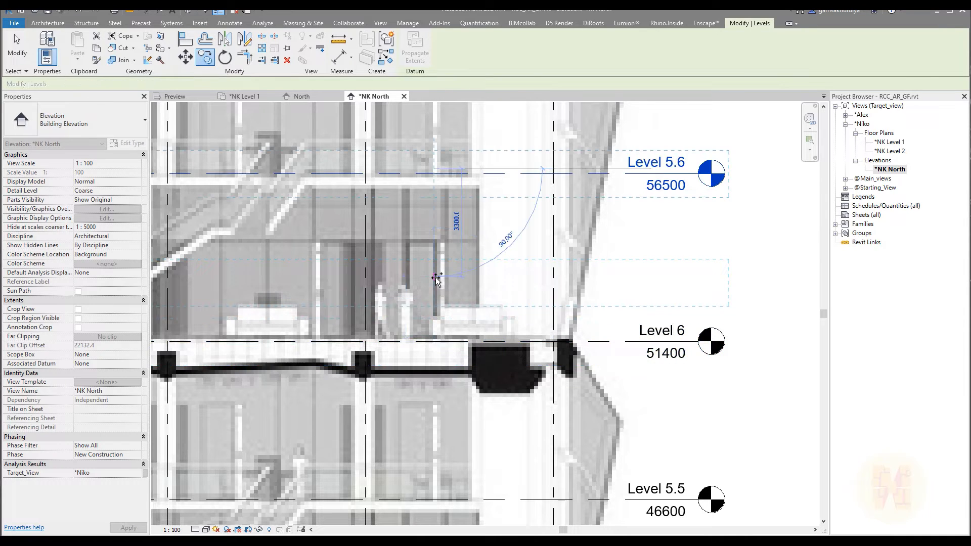
key(Escape)
key(Escape)
Rename the mezzanine level between Levels 6 and 7 as Level 6.5
click(682, 169)
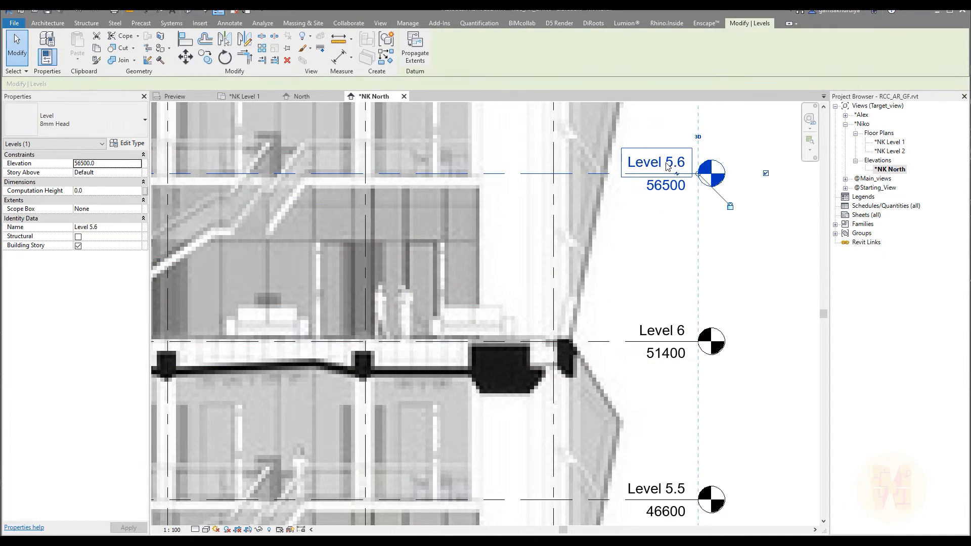
click(667, 164)
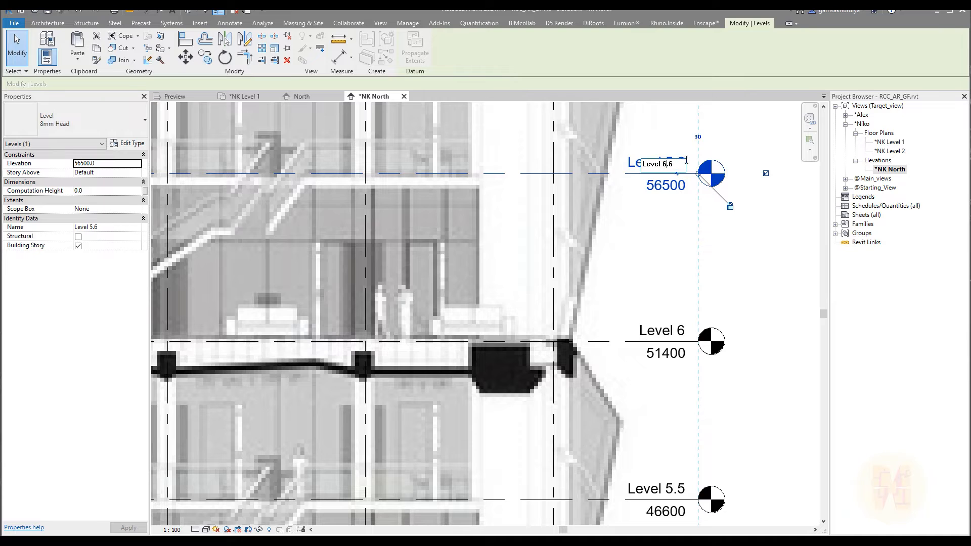
text(5)
click(763, 244)
Copy Level 7 up 5100 to form the mezzanine level between Levels 7 and 8
middle_drag(650, 364, 646, 466)
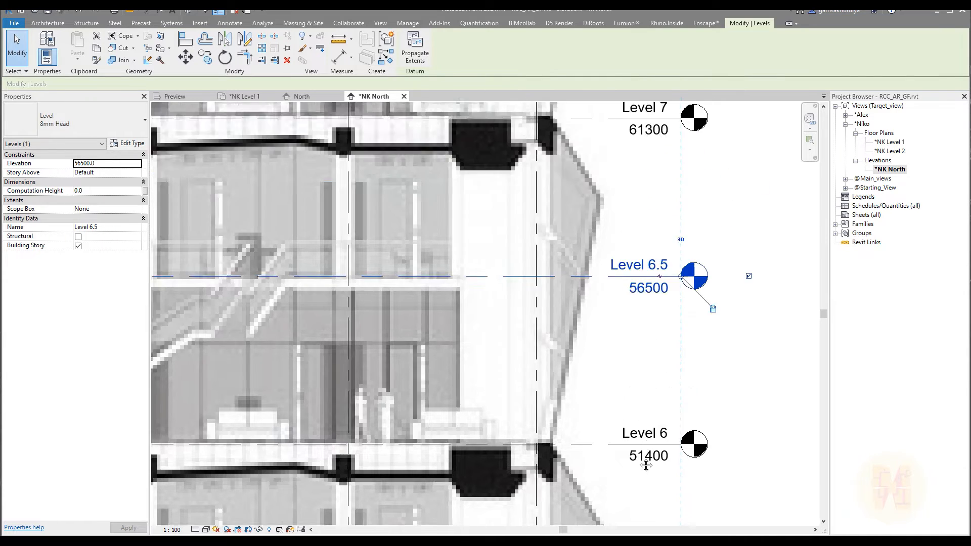
middle_drag(635, 123, 657, 419)
click(615, 414)
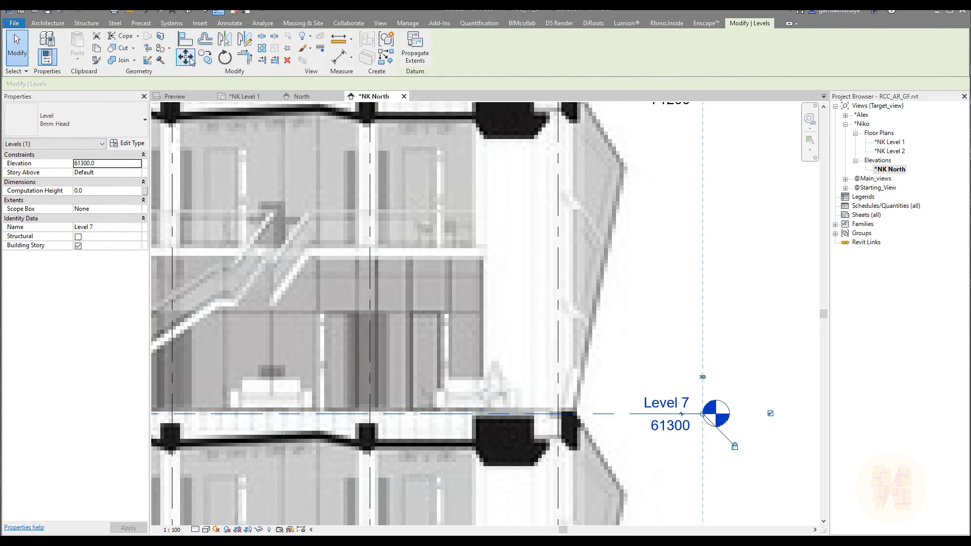
key(c)
key(o)
click(423, 413)
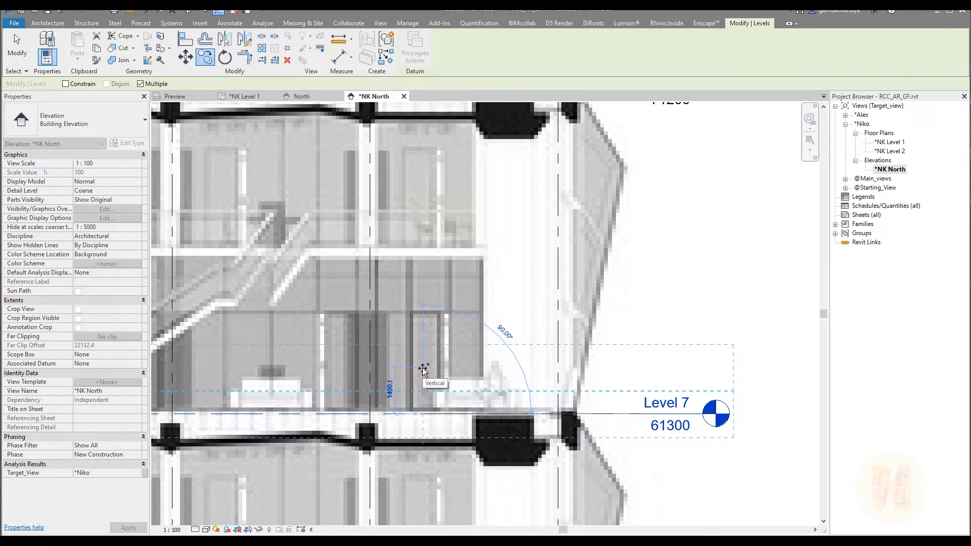
text(5100)
key(Return)
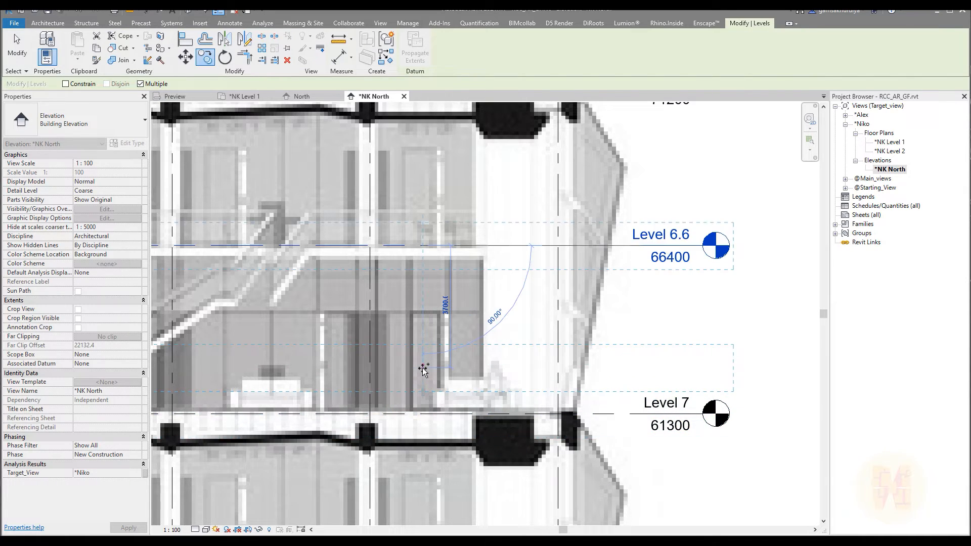
click(662, 236)
click(669, 236)
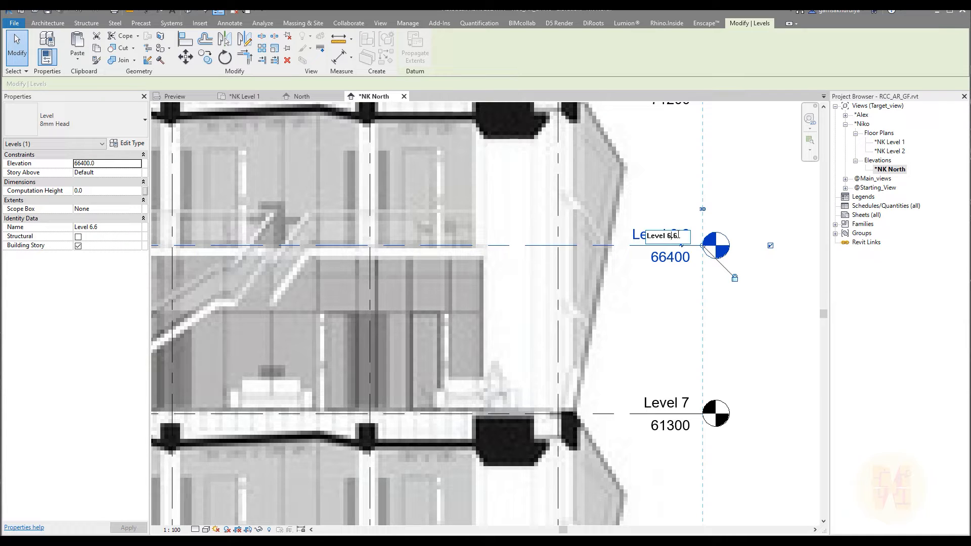
key(Return)
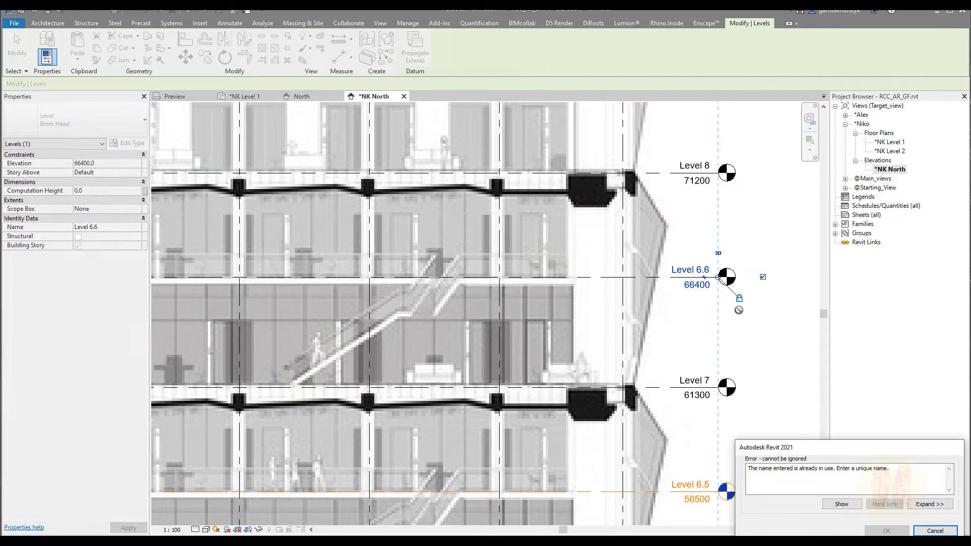
click(935, 531)
Rename the mezzanine level between Levels 7 and 8 as Level 7.5
scroll(721, 253, up, 2)
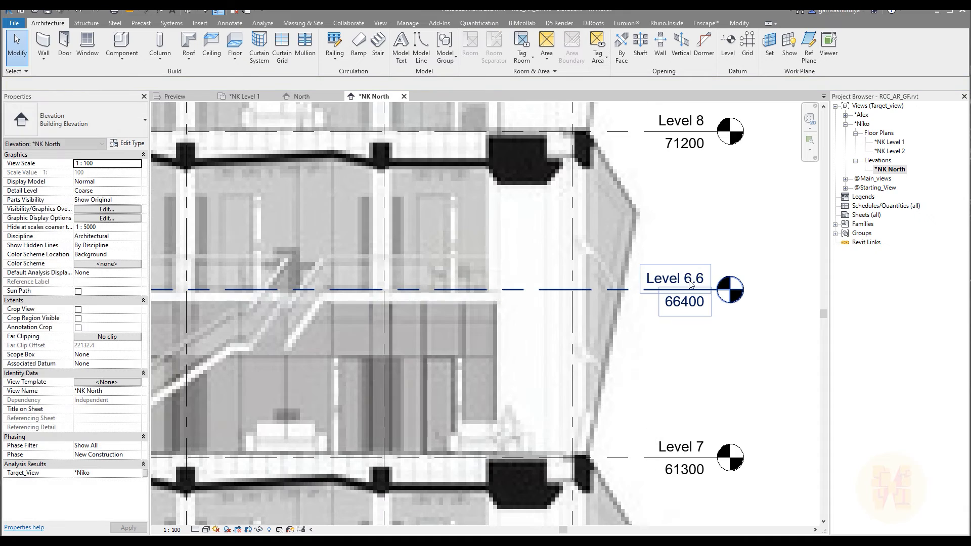
click(691, 281)
click(690, 281)
click(689, 280)
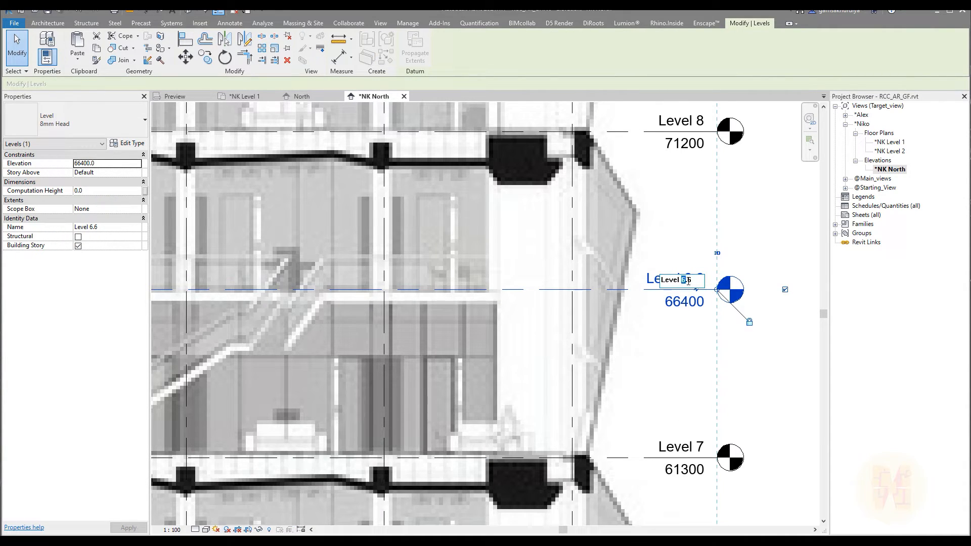
text(5)
click(772, 258)
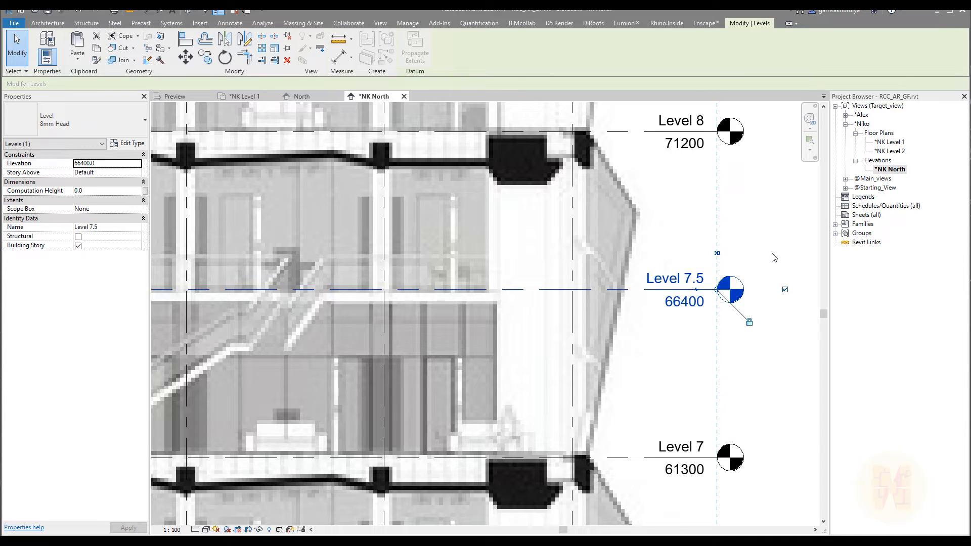
Rename Level 10, directly above Level 9, as ROOF
scroll(744, 371, down, 2)
middle_drag(647, 288, 595, 457)
key(Escape)
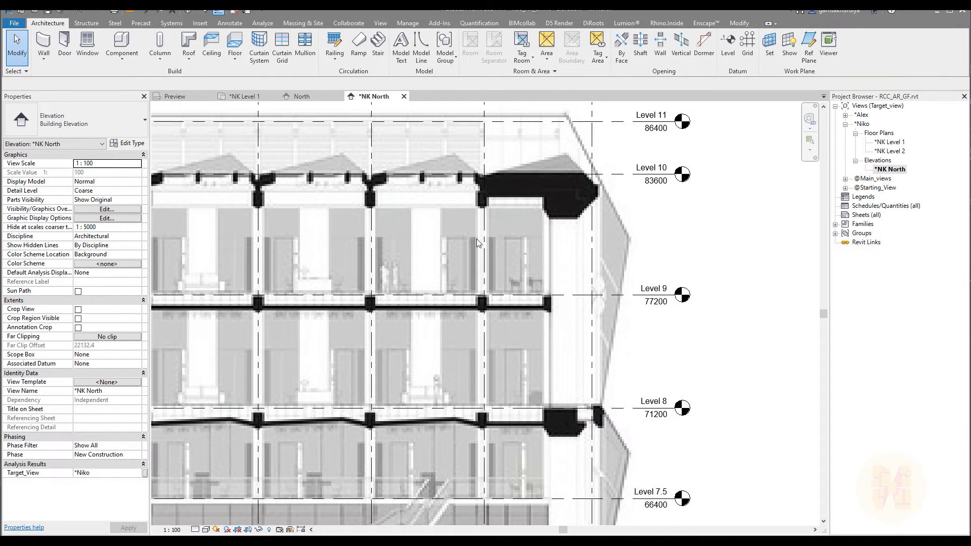
scroll(589, 412, down, 4)
scroll(540, 188, up, 3)
scroll(557, 192, up, 1)
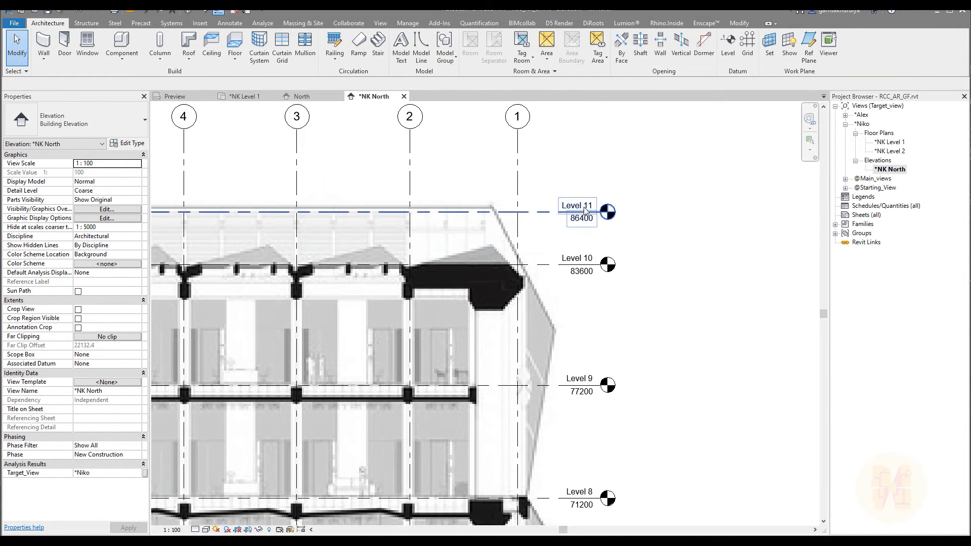
click(587, 212)
click(590, 263)
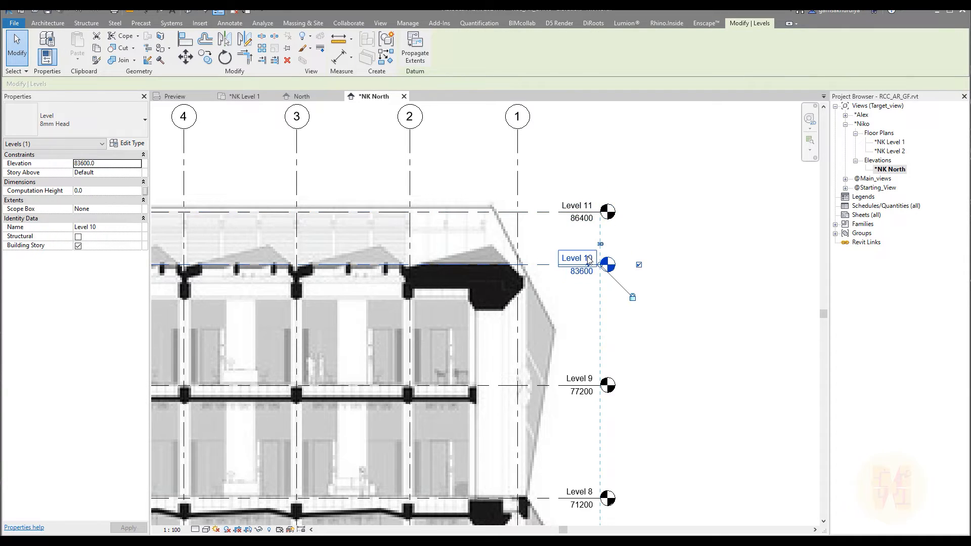
click(589, 259)
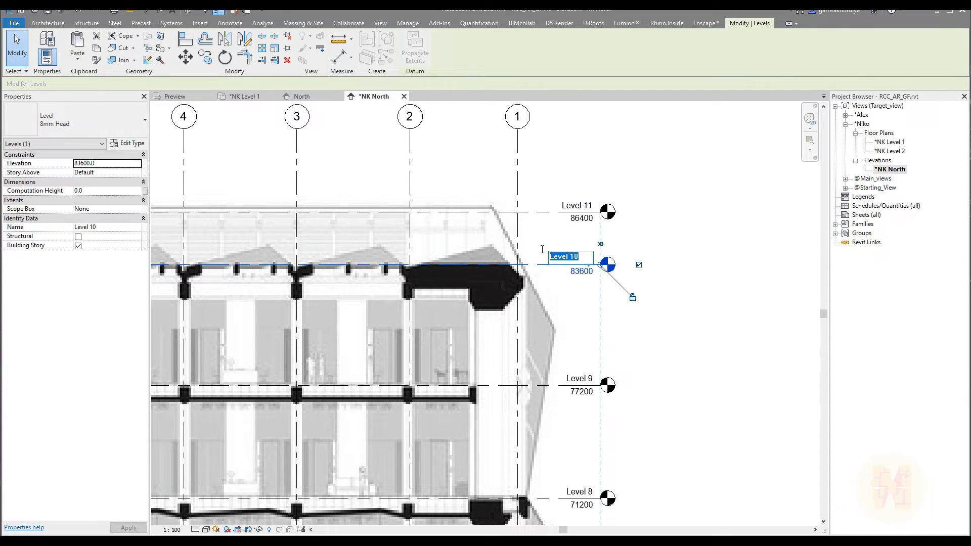
text(ROOF)
key(Return)
Rename the uppermost level, Level 11, as TOP ROOF
click(581, 206)
click(582, 202)
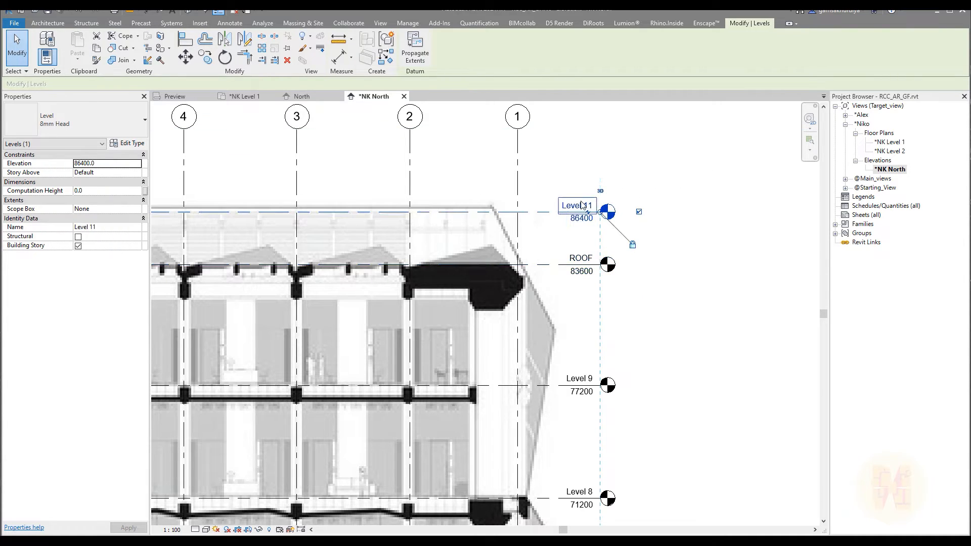
text(TOP ROOF)
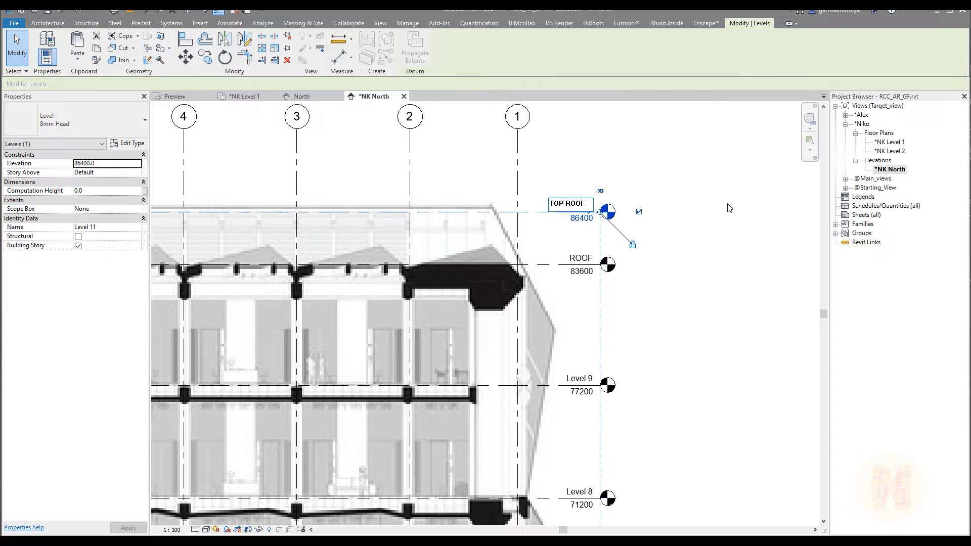
click(729, 208)
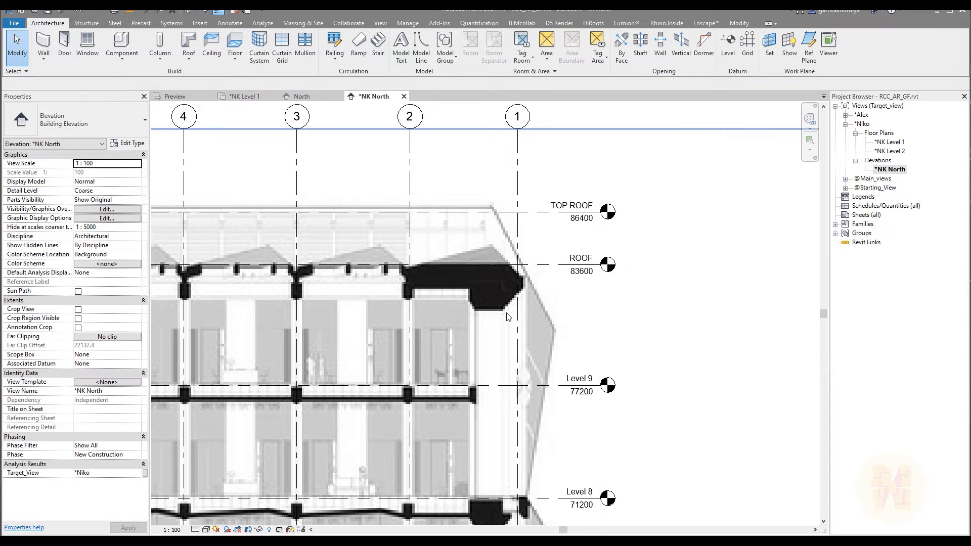
Switch to the Reference folder, examine the typical, level 14 and level 15 floor plan images, and return to the elevation
scroll(527, 316, down, 4)
ctrl+scroll(551, 339, down, 10)
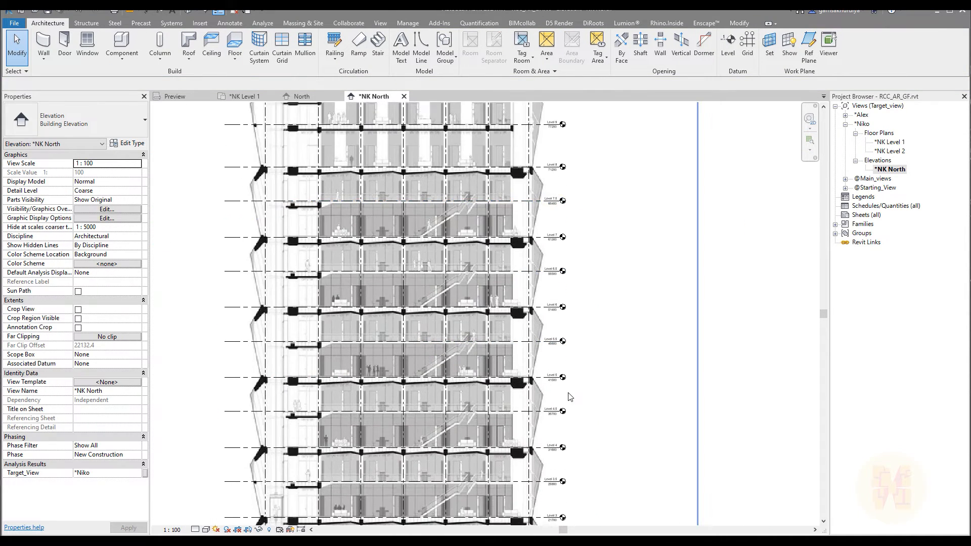
scroll(557, 334, up, 3)
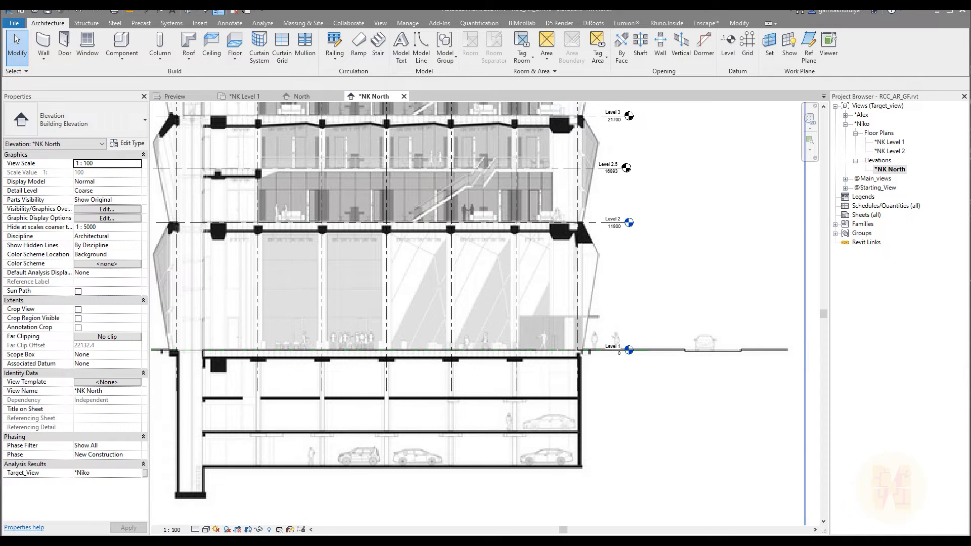
key(alt+Tab)
drag(9, 42, 541, 49)
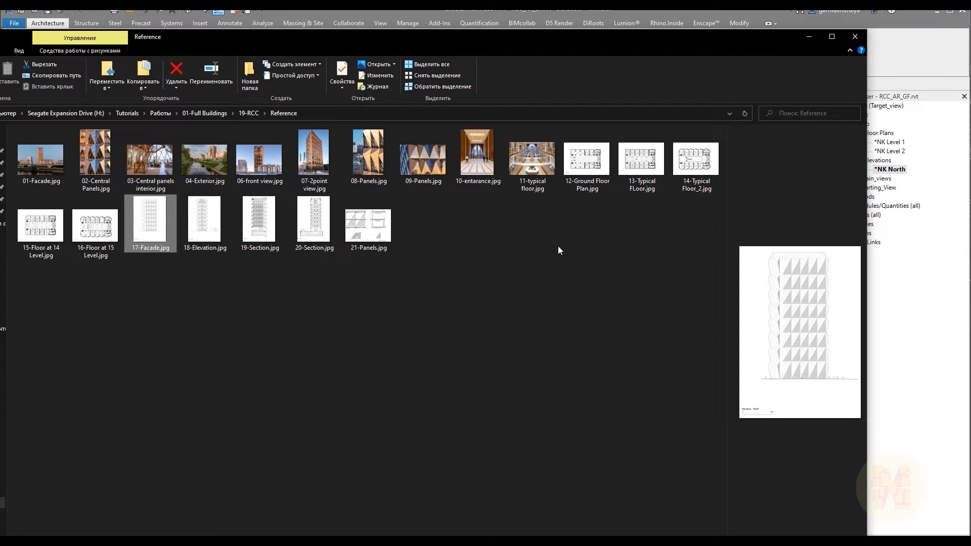
double_click(40, 226)
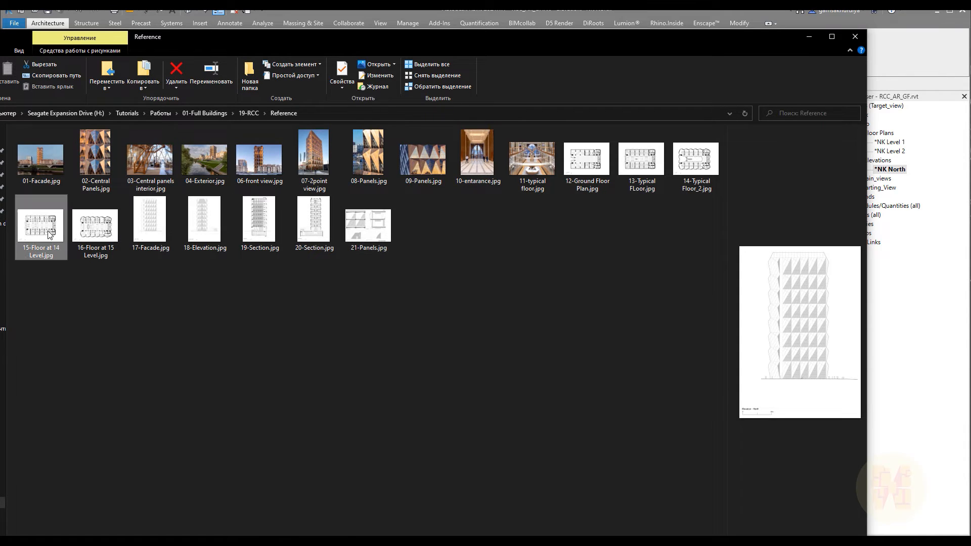
scroll(304, 312, up, 5)
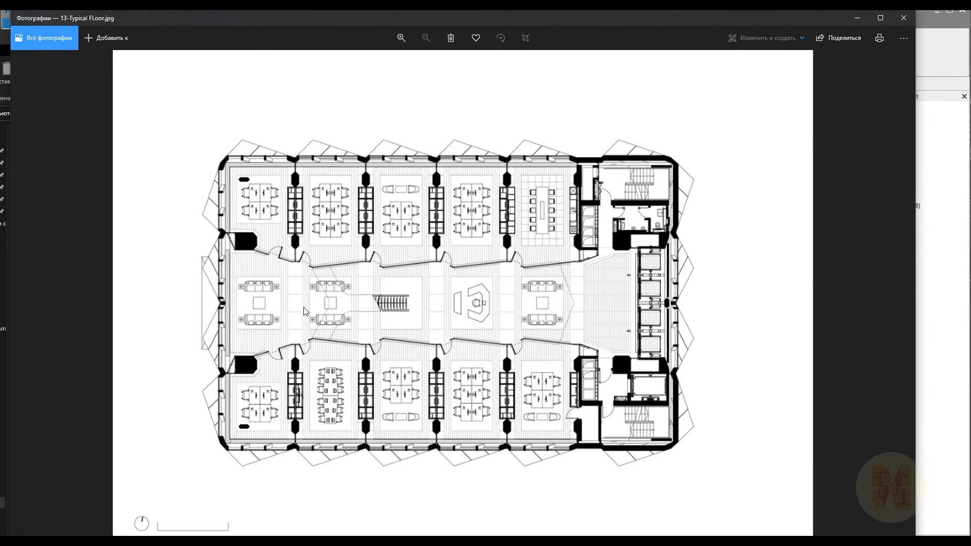
scroll(303, 312, down, 4)
scroll(324, 310, down, 2)
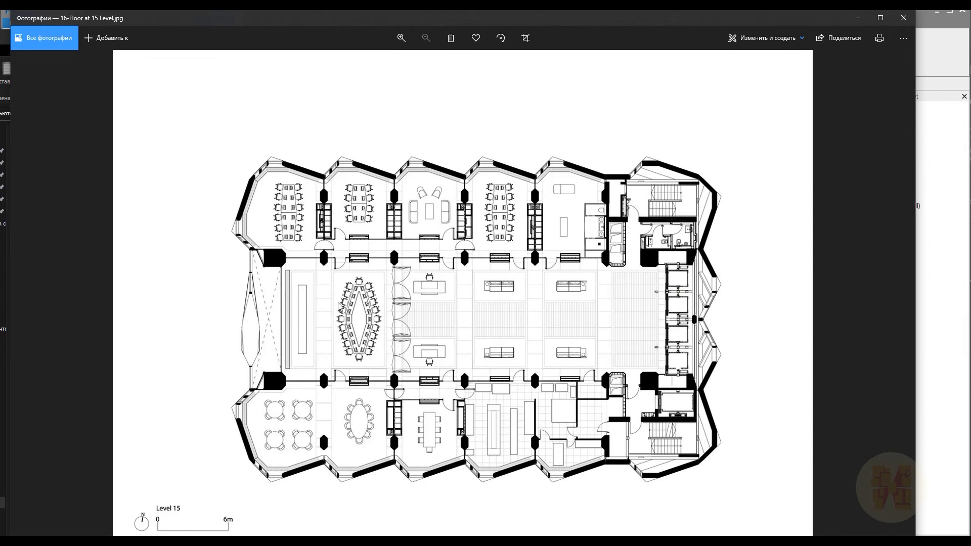
click(905, 18)
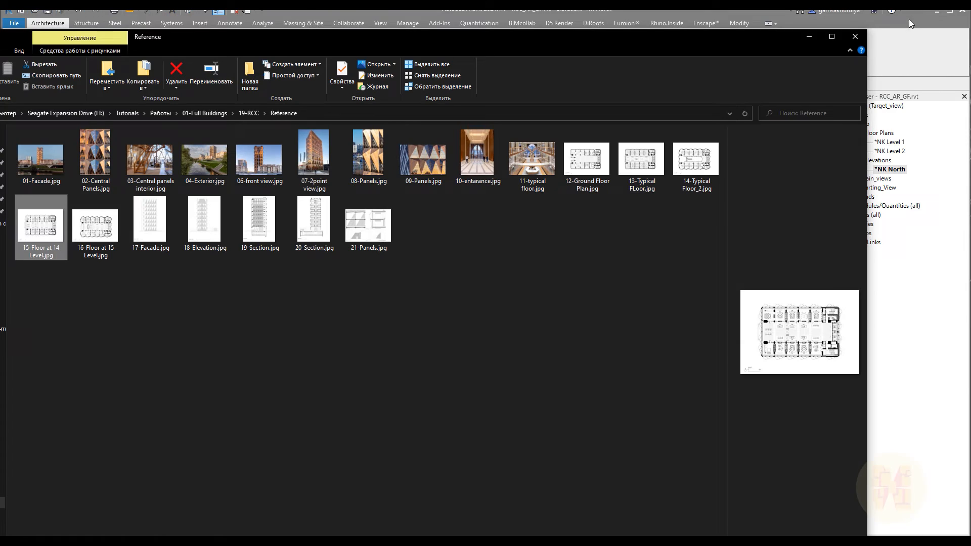
click(810, 39)
Copy Level 1 straight down to the top of the first basement slab at -4300
scroll(678, 264, up, 5)
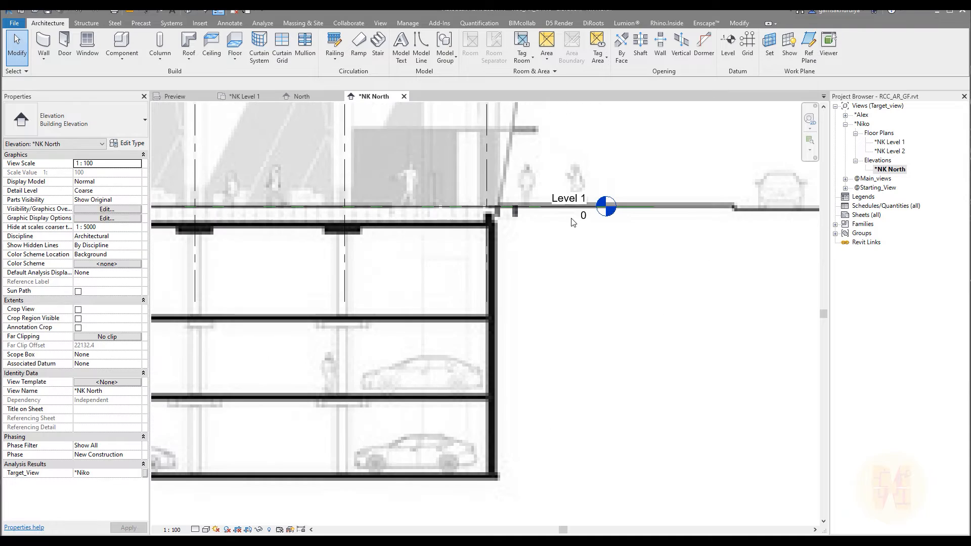
click(563, 212)
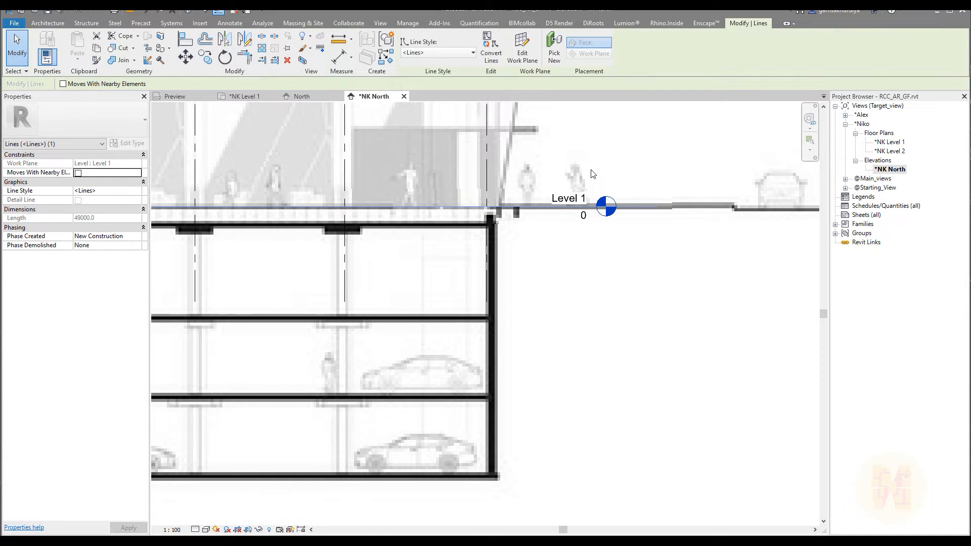
key(Escape)
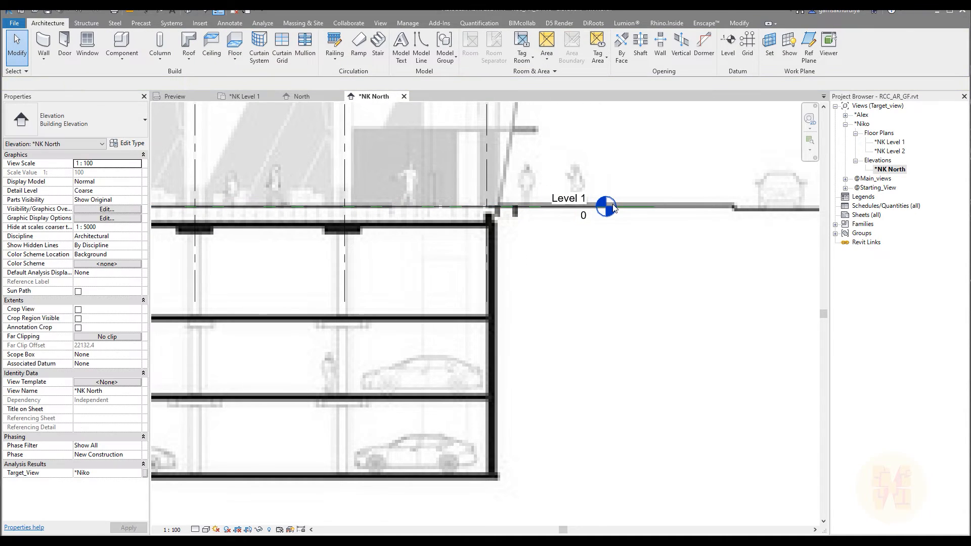
click(582, 212)
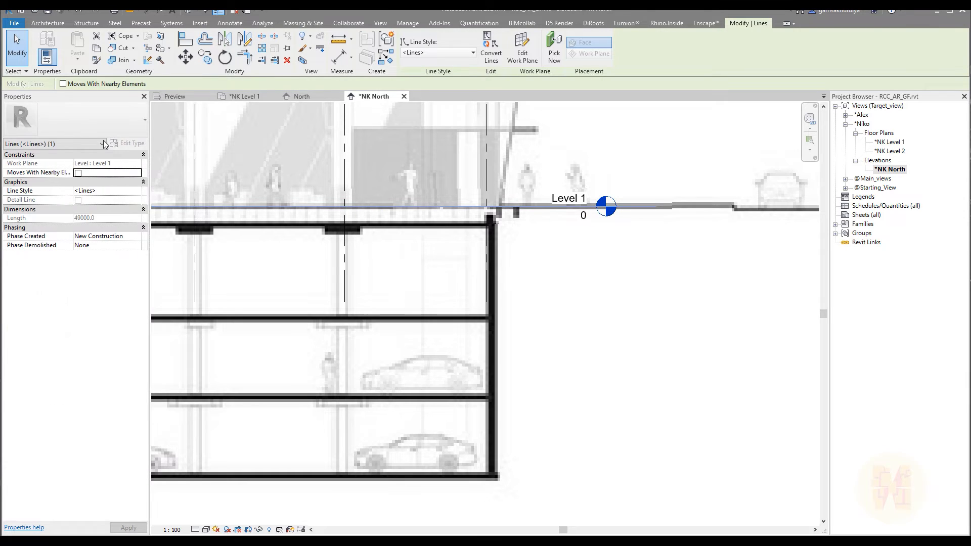
key(Escape)
click(405, 203)
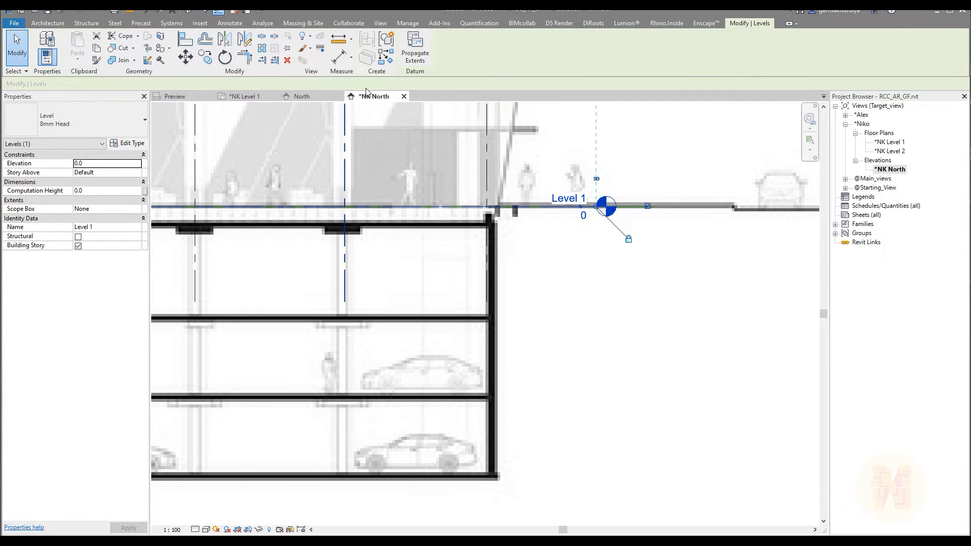
click(205, 57)
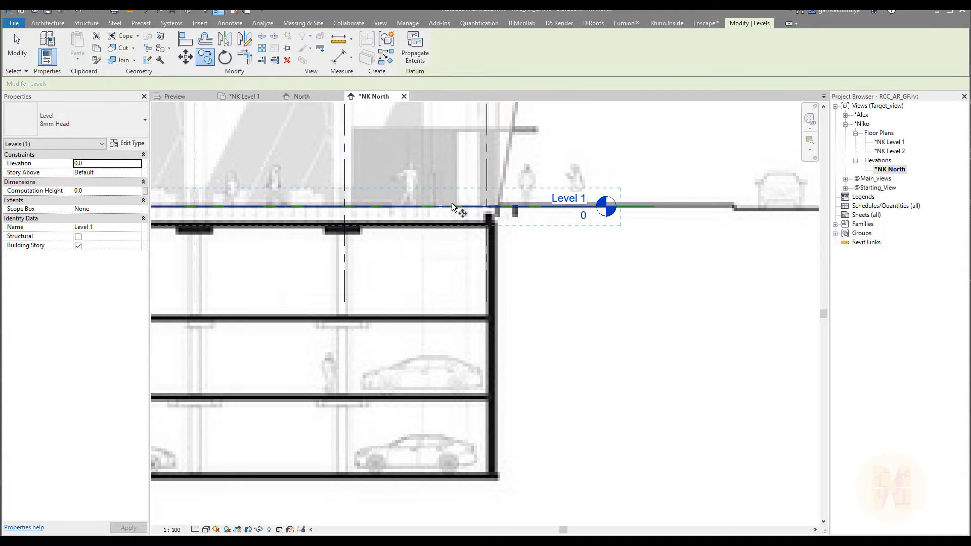
click(470, 210)
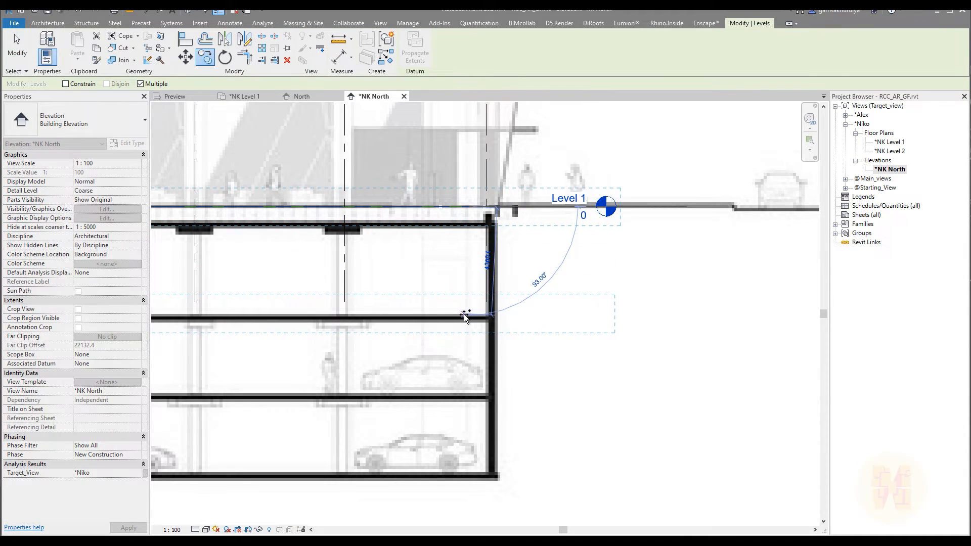
scroll(470, 315, up, 5)
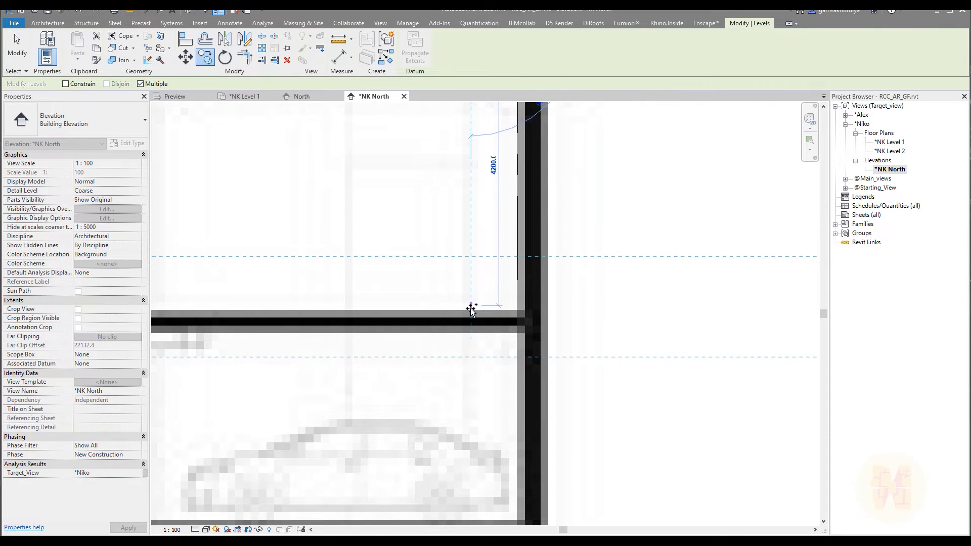
click(470, 312)
scroll(476, 302, down, 3)
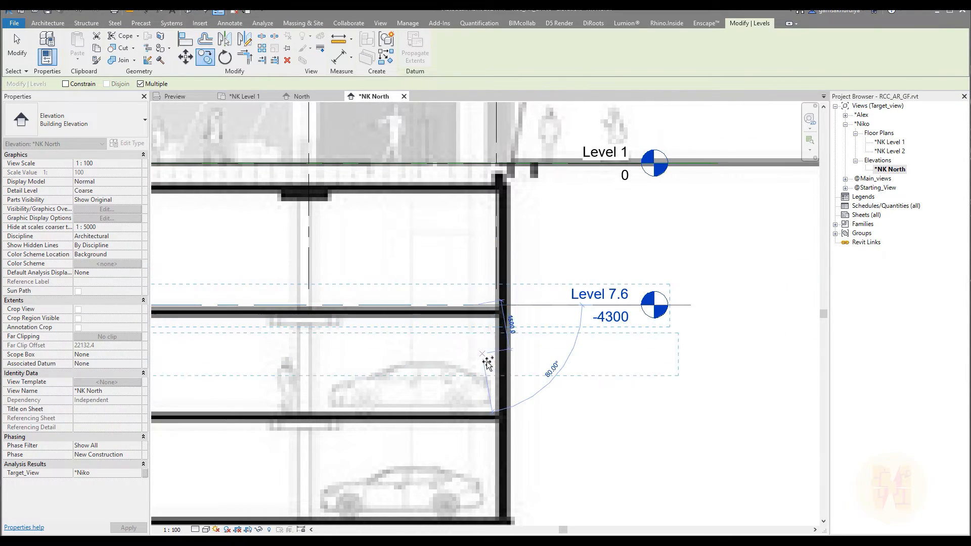
Copy the first basement level another 4300 mm down
middle_drag(486, 369, 486, 312)
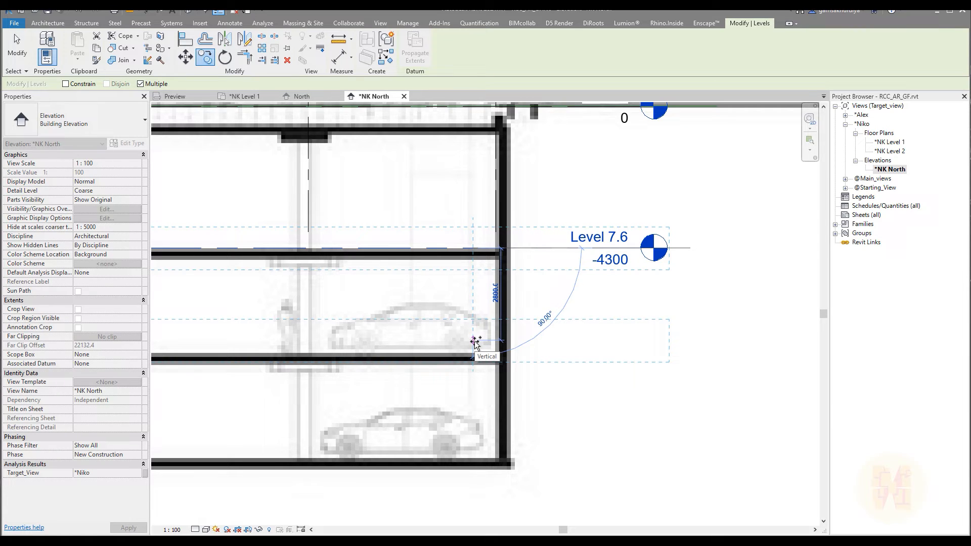
text(4300)
key(Return)
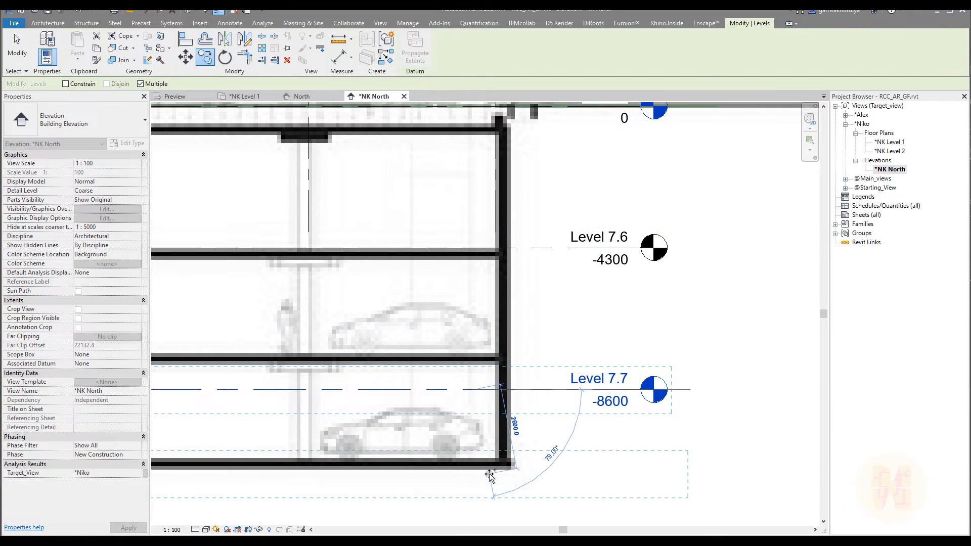
key(Escape)
key(Escape)
Move the lowest level up to the second basement slab and set its distance from the basement level above to 3200 mm
click(536, 390)
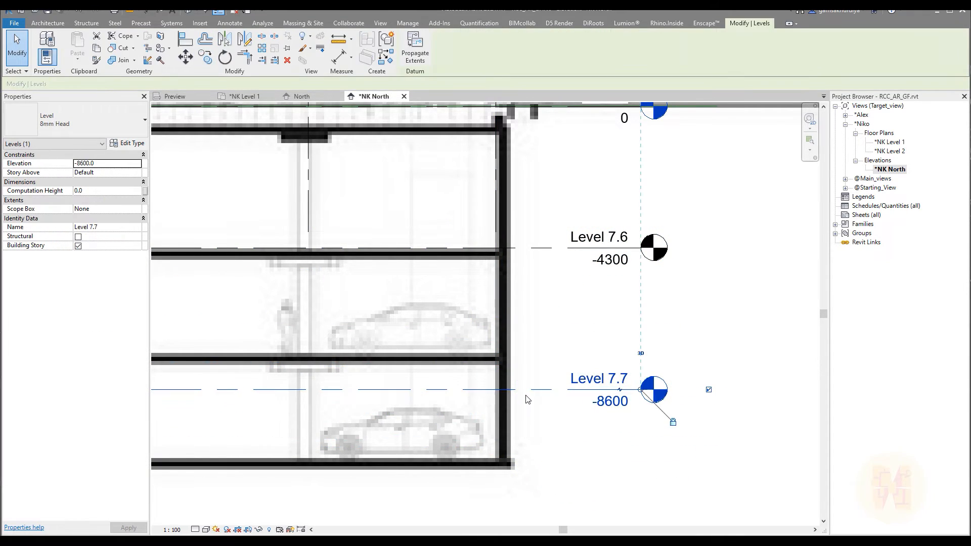
drag(524, 390, 525, 388)
key(shift+Up)
key(Up)
key(Up)
key(Up)
key(Up)
key(Up)
key(Up)
key(Up)
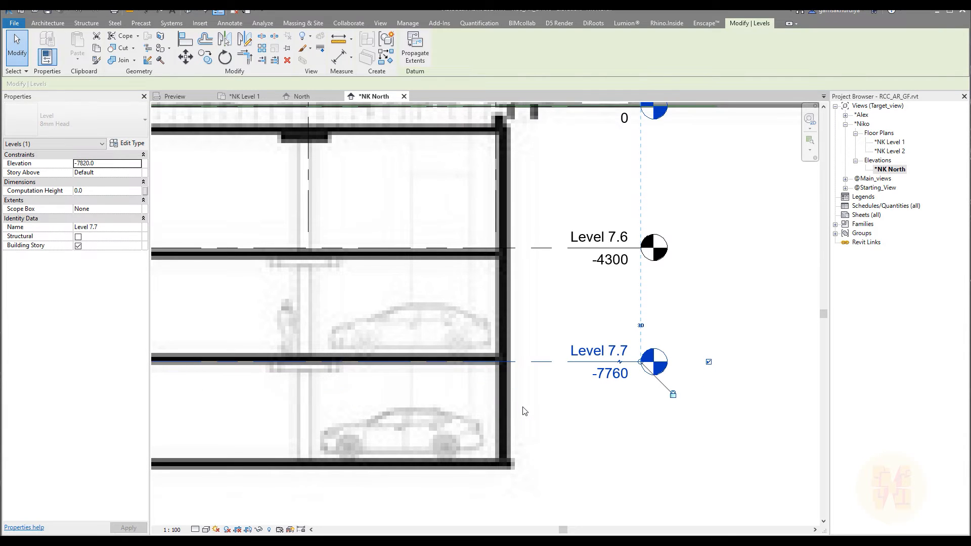
scroll(523, 408, down, 2)
middle_drag(371, 415, 729, 401)
scroll(327, 344, up, 2)
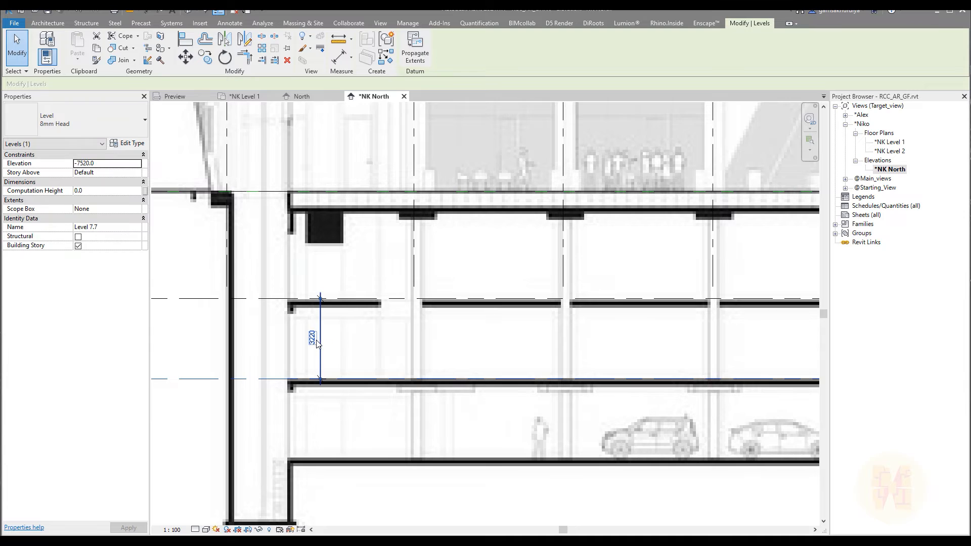
click(313, 339)
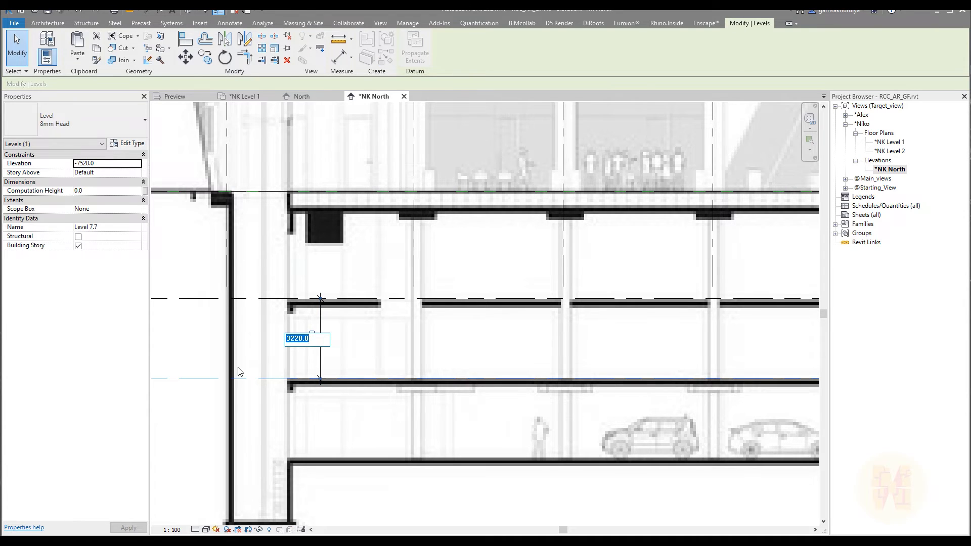
text(3200)
key(Return)
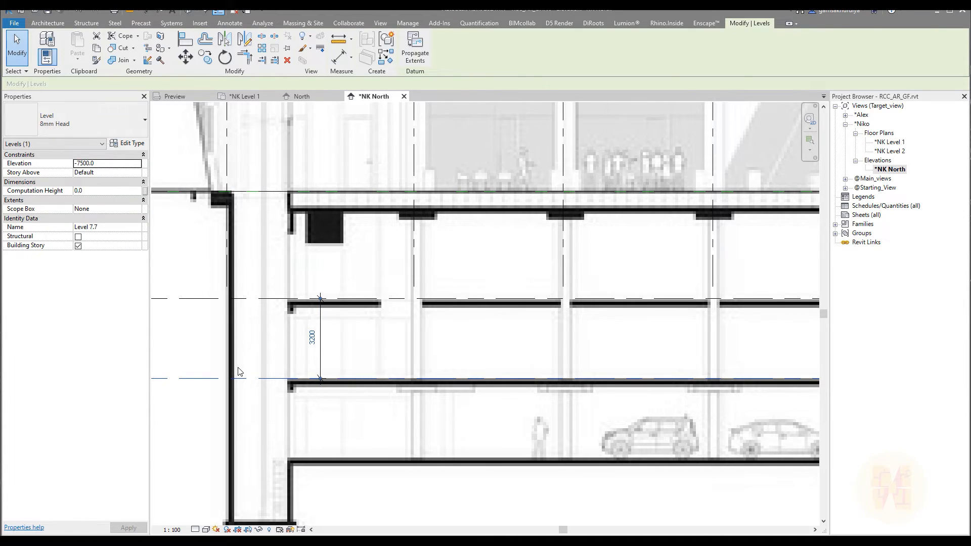
key(Escape)
Copy the second basement level 3200 mm straight down to the lowest basement slab
middle_drag(466, 399, 552, 338)
click(299, 318)
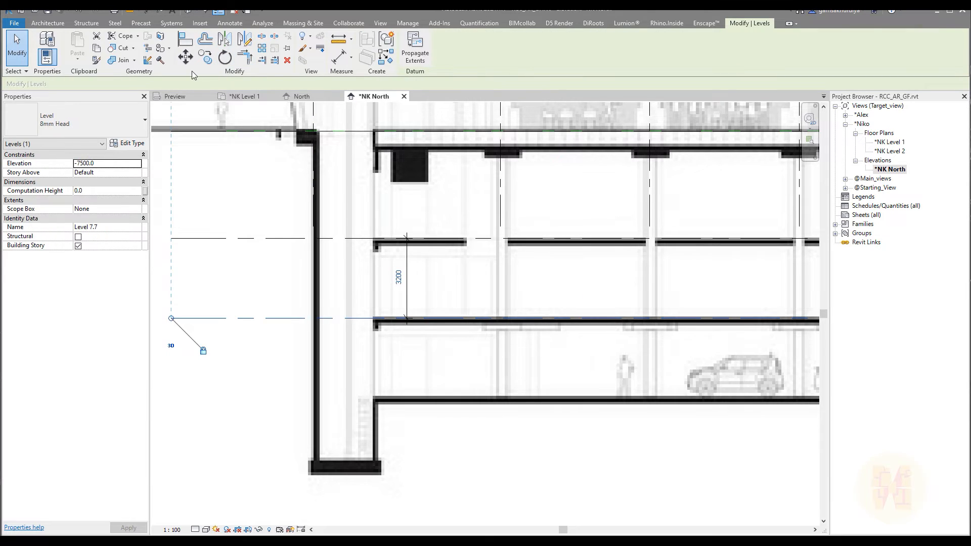
click(205, 57)
scroll(387, 378, up, 2)
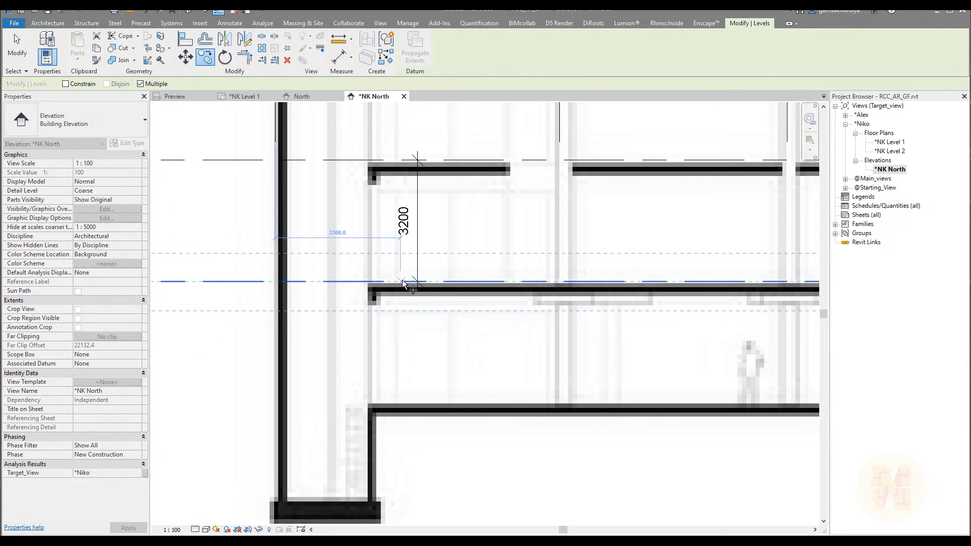
click(402, 282)
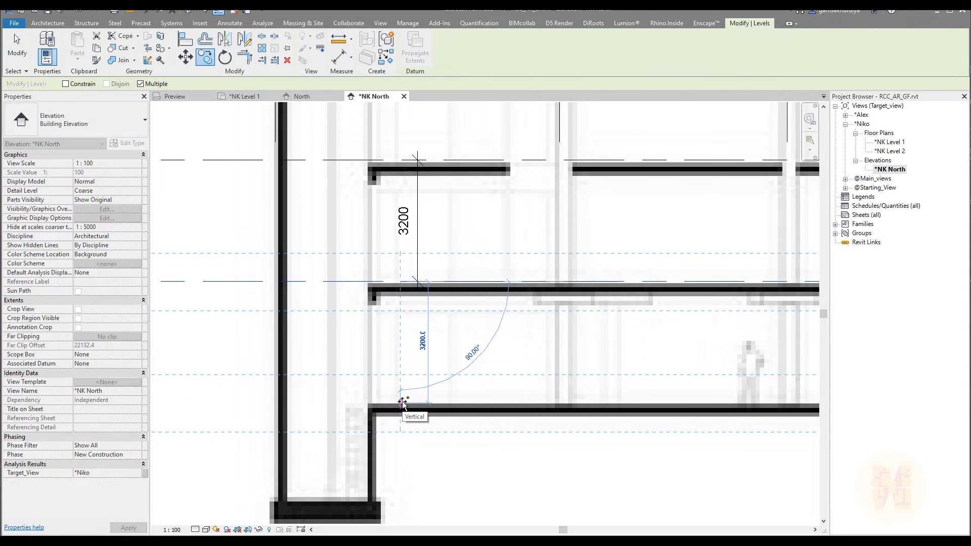
click(403, 403)
key(Escape)
key(Escape)
Rename the first basement level, directly below Level 1, as Level -1
scroll(354, 373, down, 5)
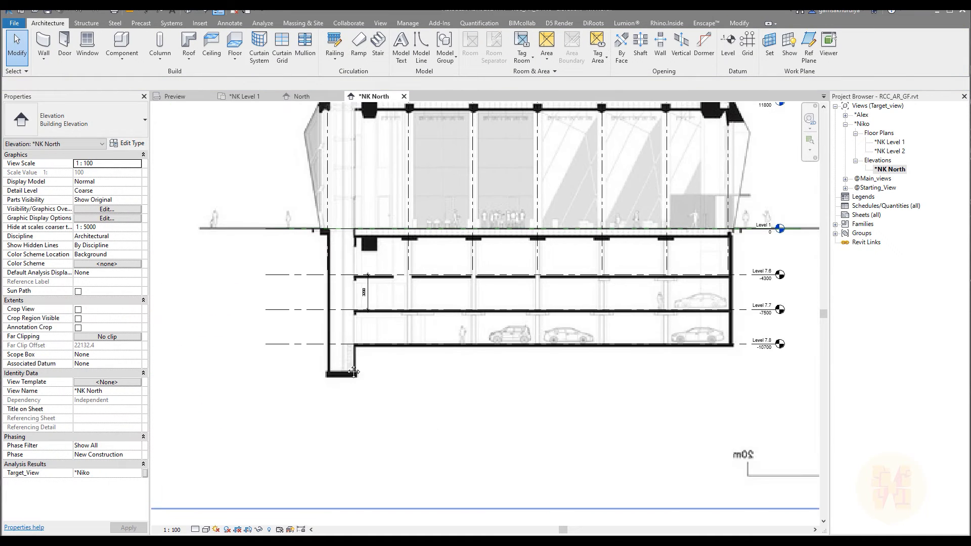
scroll(673, 266, up, 5)
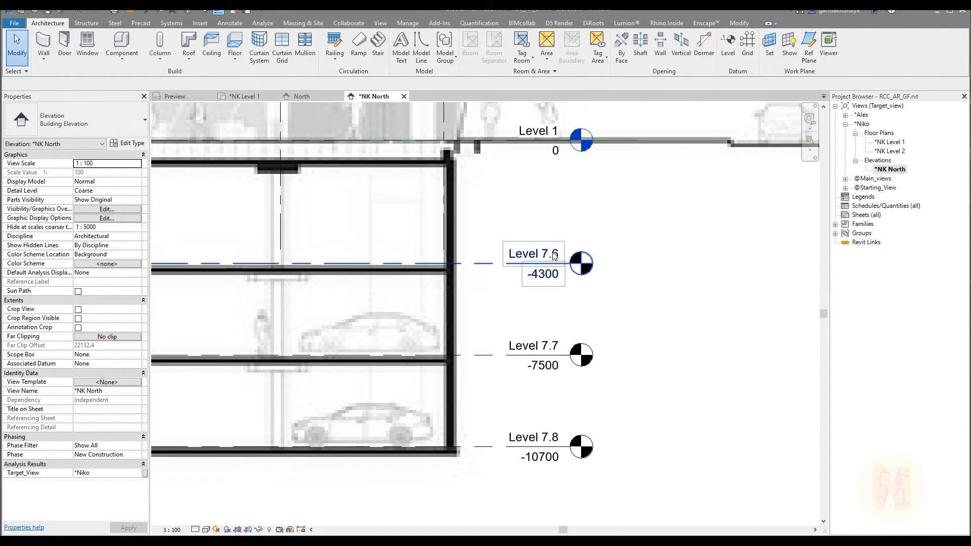
click(555, 256)
click(554, 255)
double_click(550, 255)
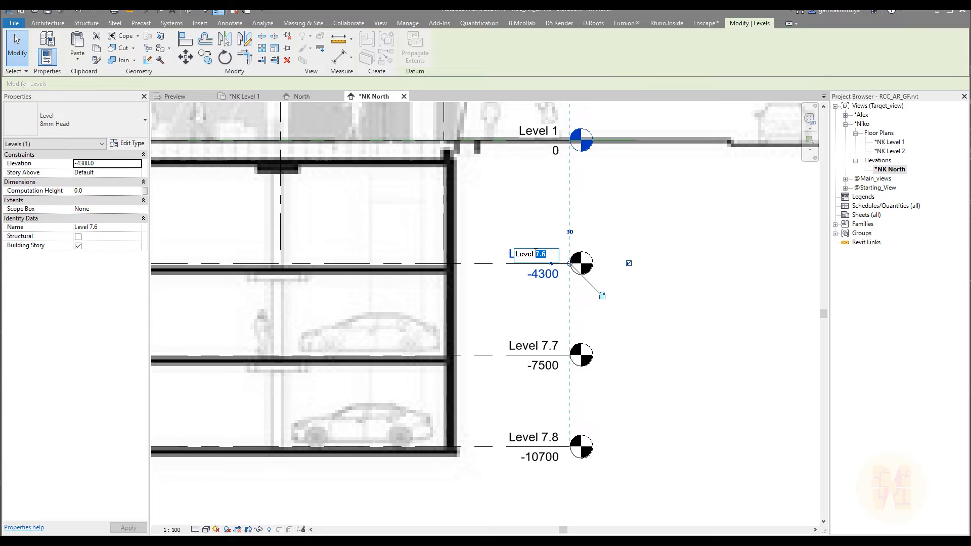
click(682, 322)
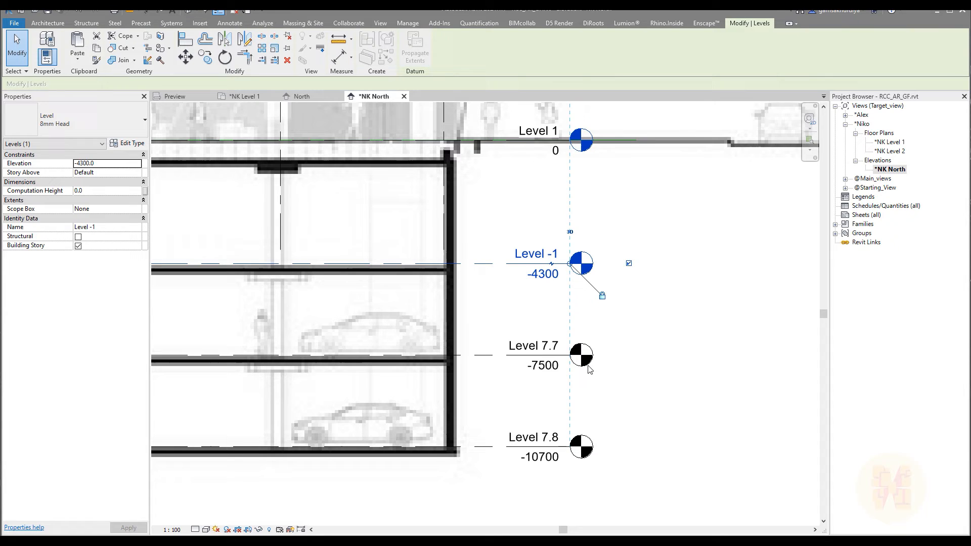
Rename the second and third basement levels as Level -2 and Level -3
double_click(556, 347)
click(554, 348)
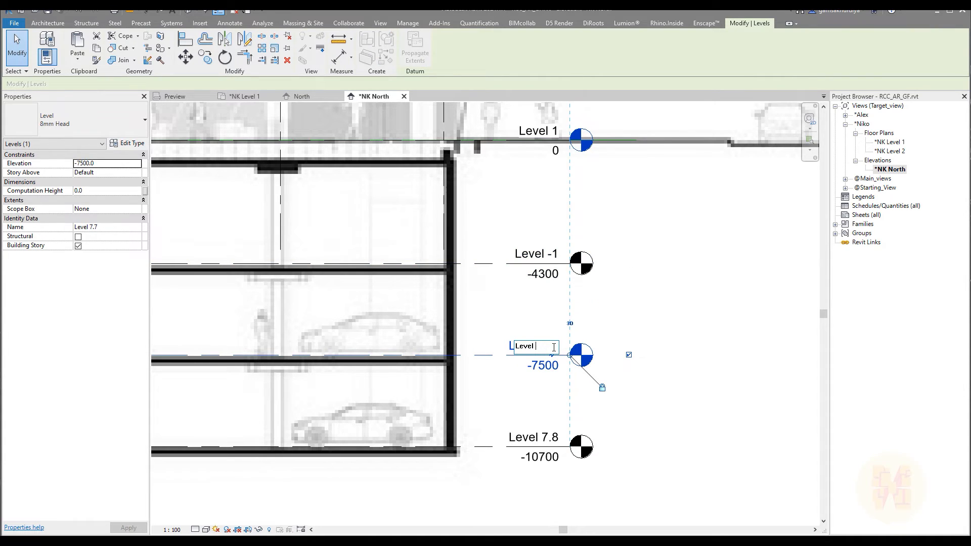
key(Return)
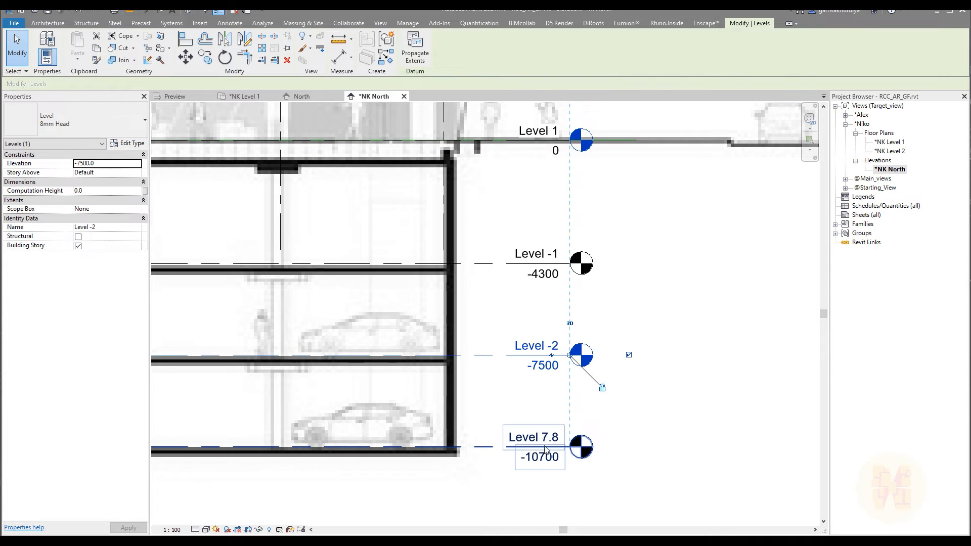
click(553, 438)
double_click(552, 438)
click(554, 437)
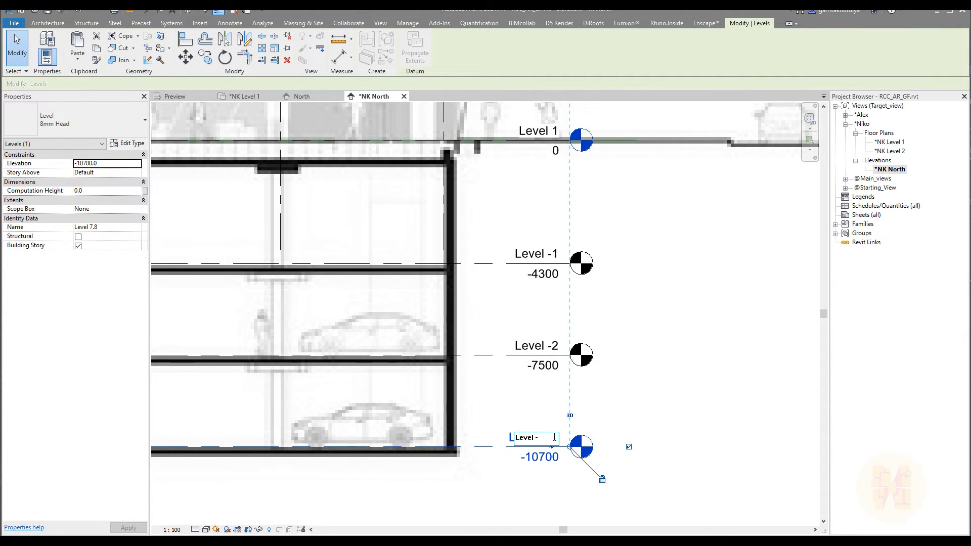
key(Return)
Add a P prefix to the first basement level's number, renaming it Level P-1
double_click(541, 254)
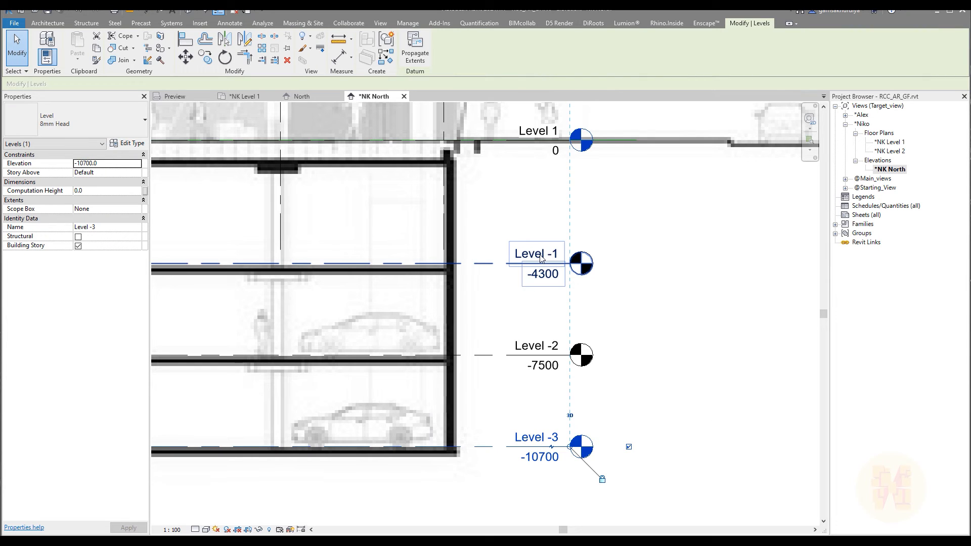
click(537, 254)
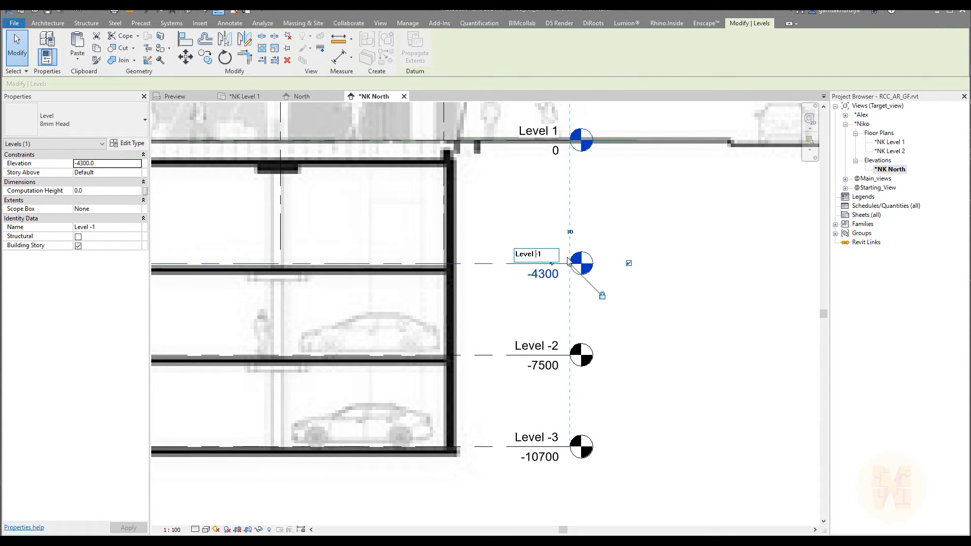
text(P)
key(Return)
Rename the second basement level as Level P-2, undoing the accidental shift of its level head
double_click(550, 352)
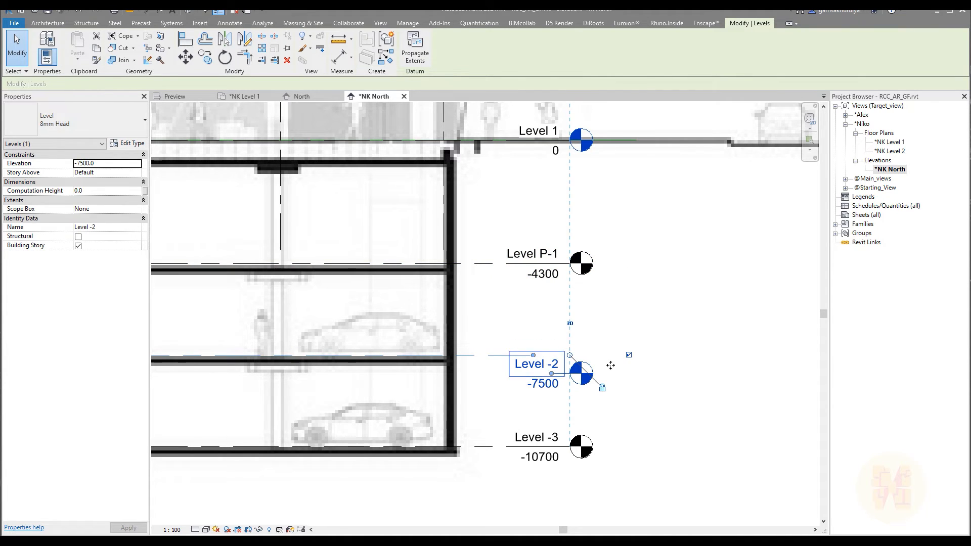
key(ctrl+z)
click(554, 349)
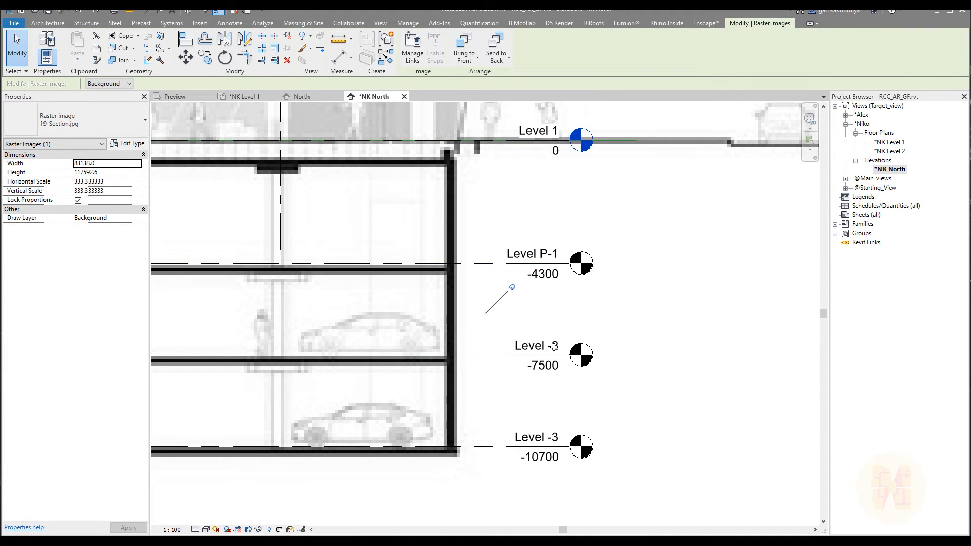
click(688, 330)
click(537, 347)
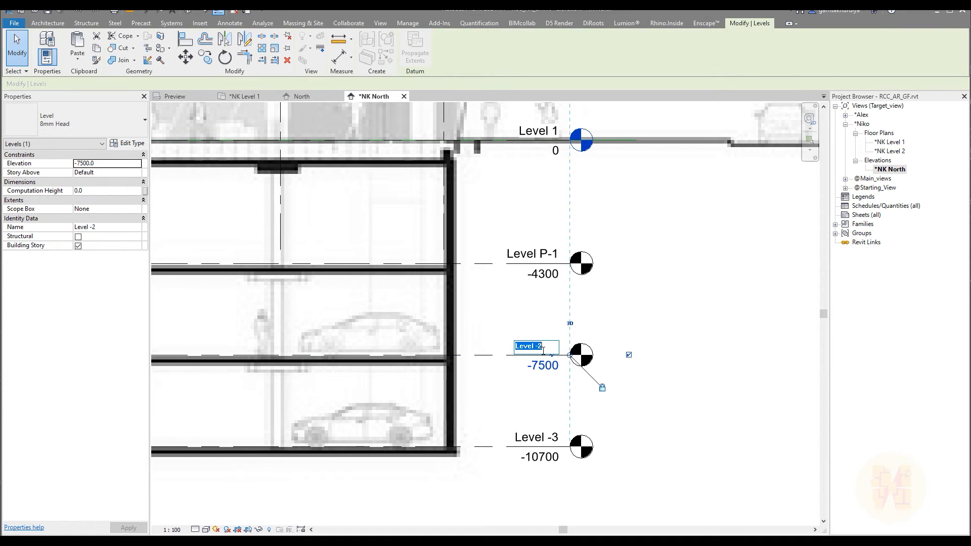
click(535, 347)
key(Return)
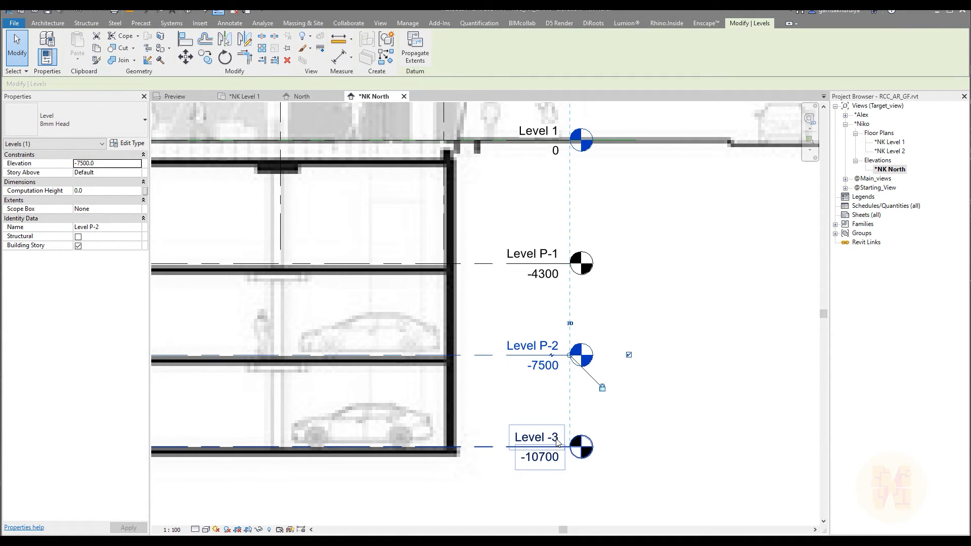
Rename the lowest basement level as Level P-3 and clear the selection
click(557, 442)
click(536, 439)
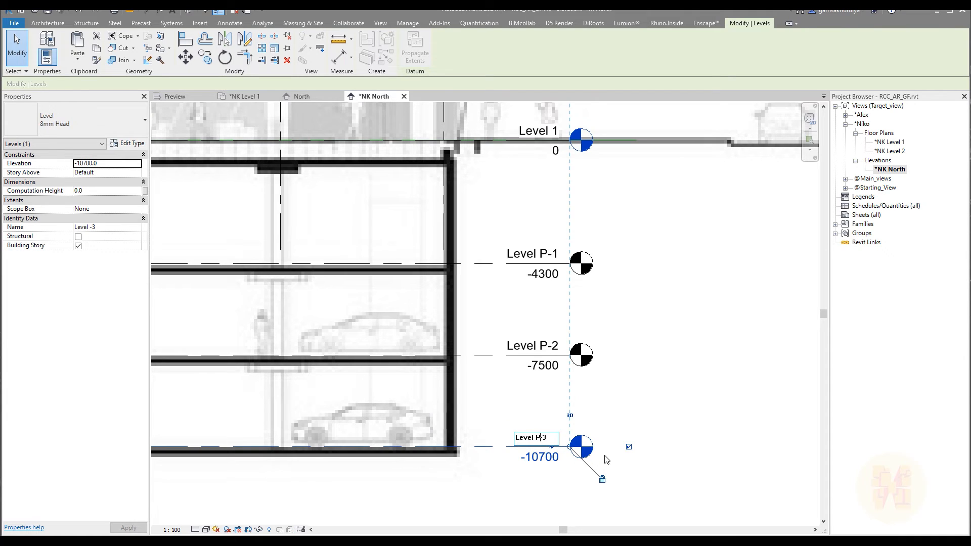
scroll(803, 375, down, 3)
key(Return)
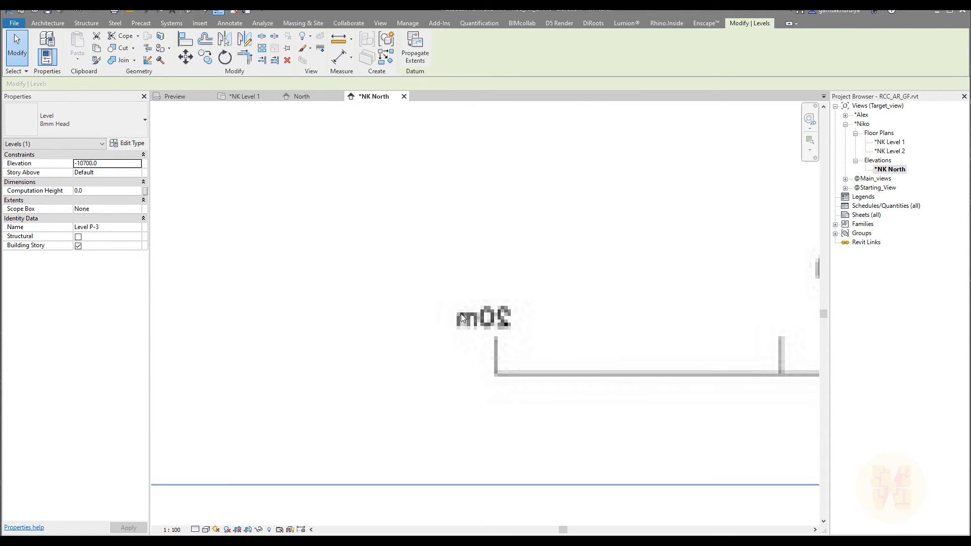
scroll(442, 308, down, 8)
scroll(433, 266, up, 4)
key(Escape)
scroll(483, 313, up, 2)
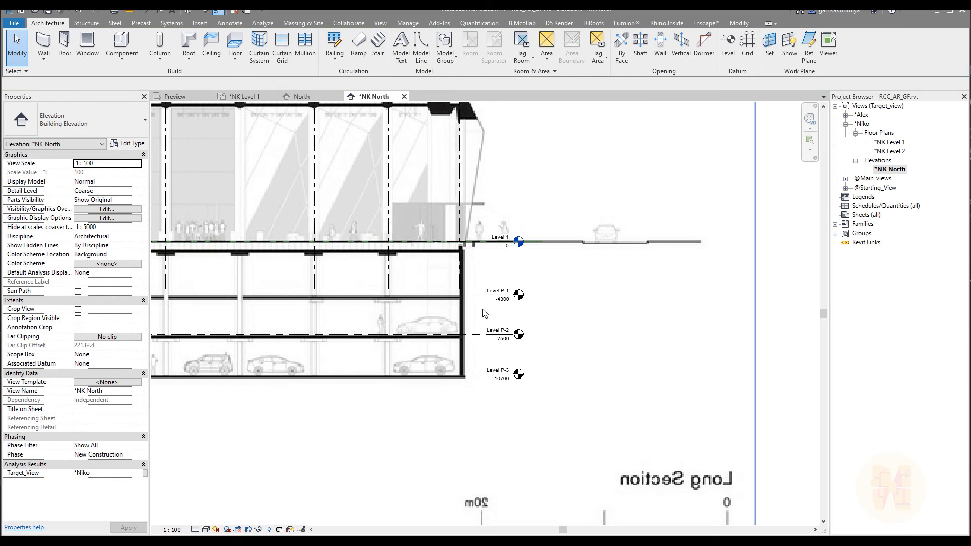
Measure the vertical depth from Level P-3 to the underside of the pit at the basement's left end
scroll(432, 443, up, 3)
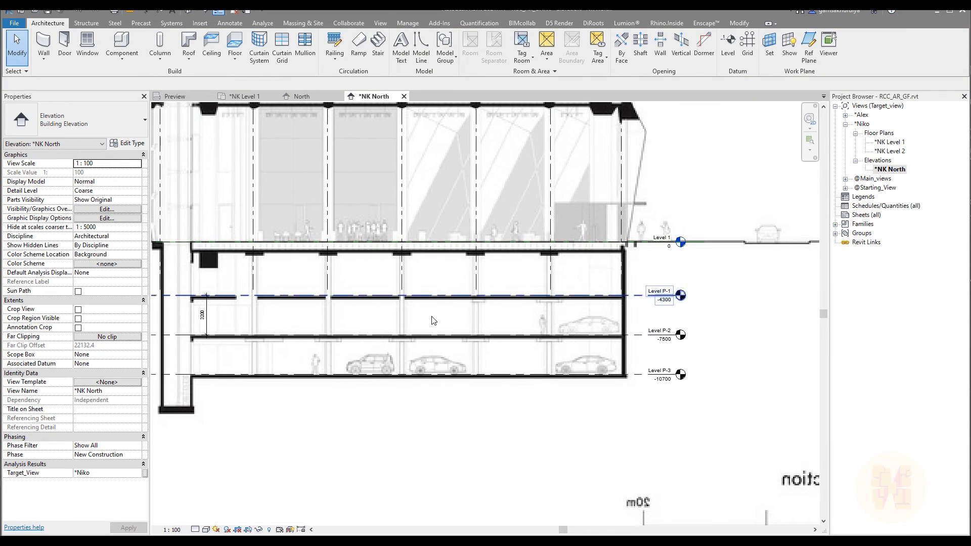
scroll(415, 406, up, 5)
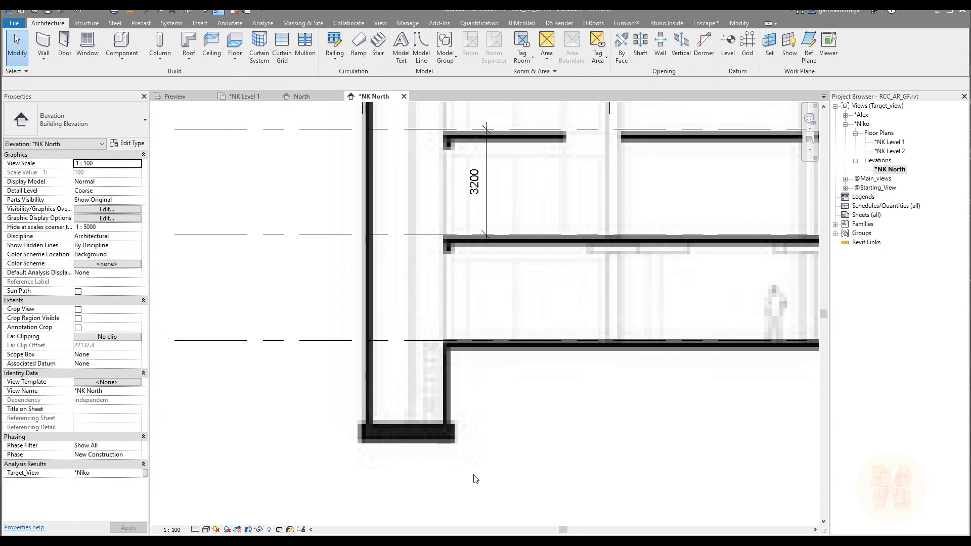
click(130, 11)
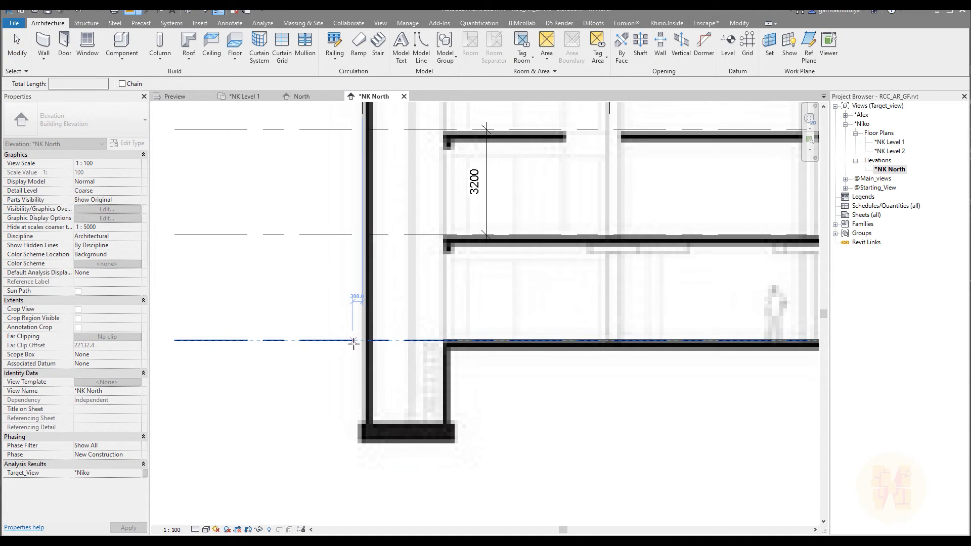
click(353, 341)
click(353, 445)
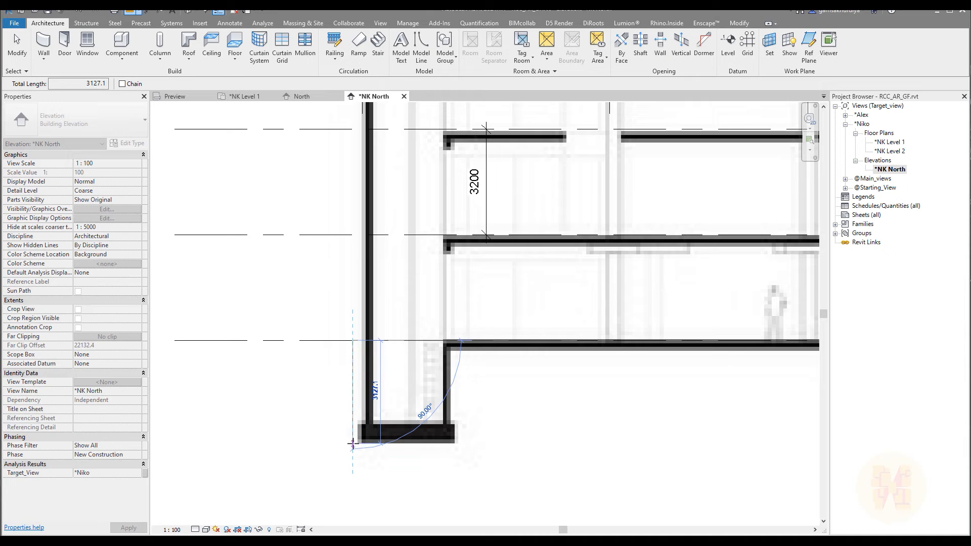
key(Escape)
key(Escape)
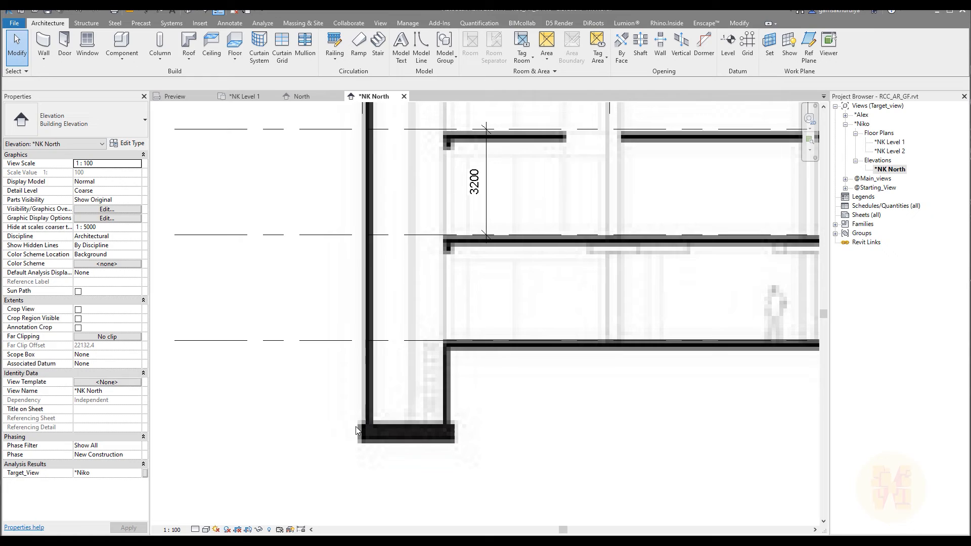
Examine the levels against the section's floors over the tower's full height, from the top roof down to the basement and pit
middle_drag(572, 425, 535, 419)
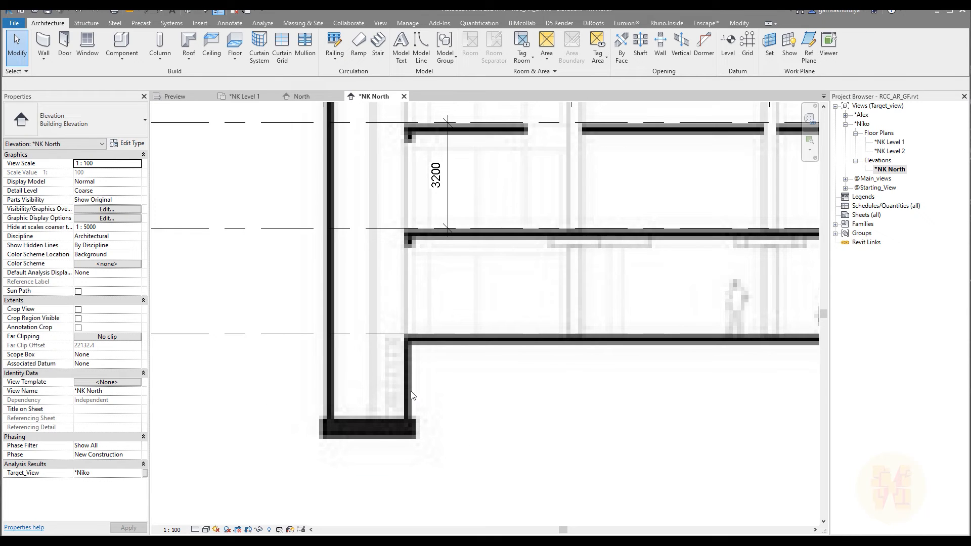
scroll(398, 435, down, 5)
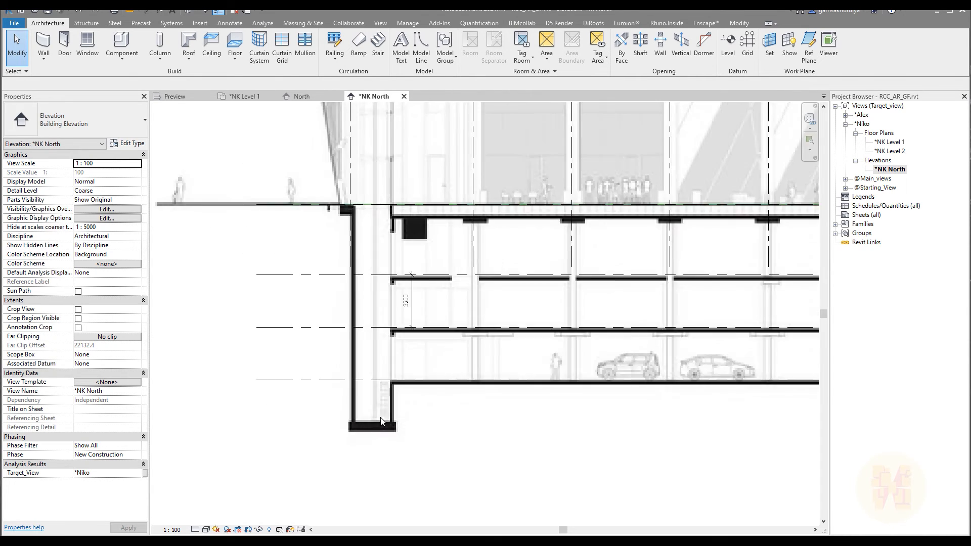
middle_drag(399, 424, 384, 525)
middle_drag(380, 266, 386, 435)
scroll(396, 238, up, 5)
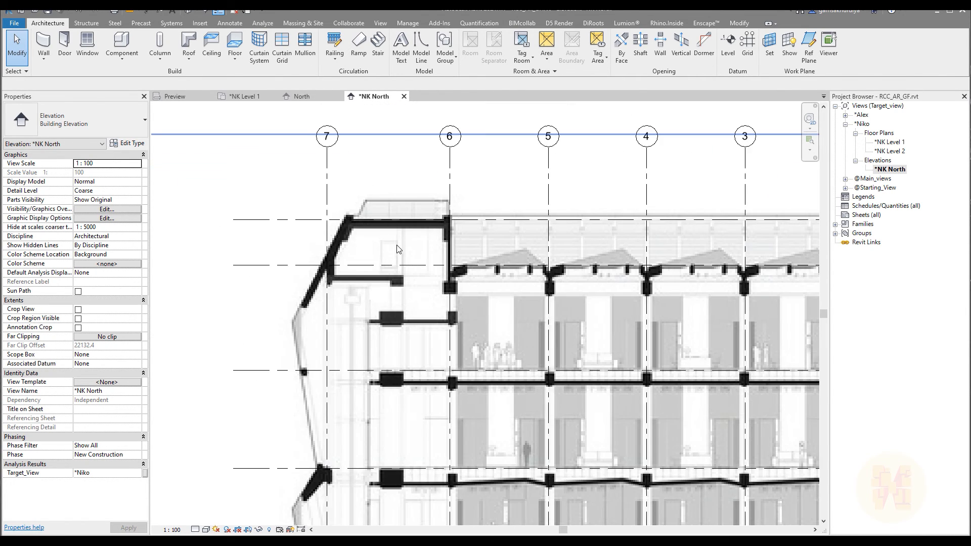
scroll(398, 304, down, 5)
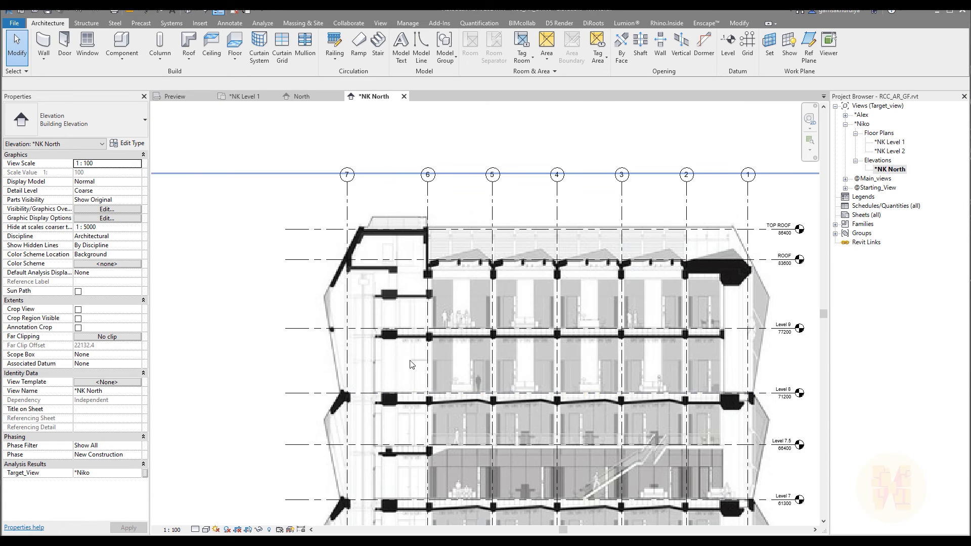
middle_drag(411, 377, 430, 132)
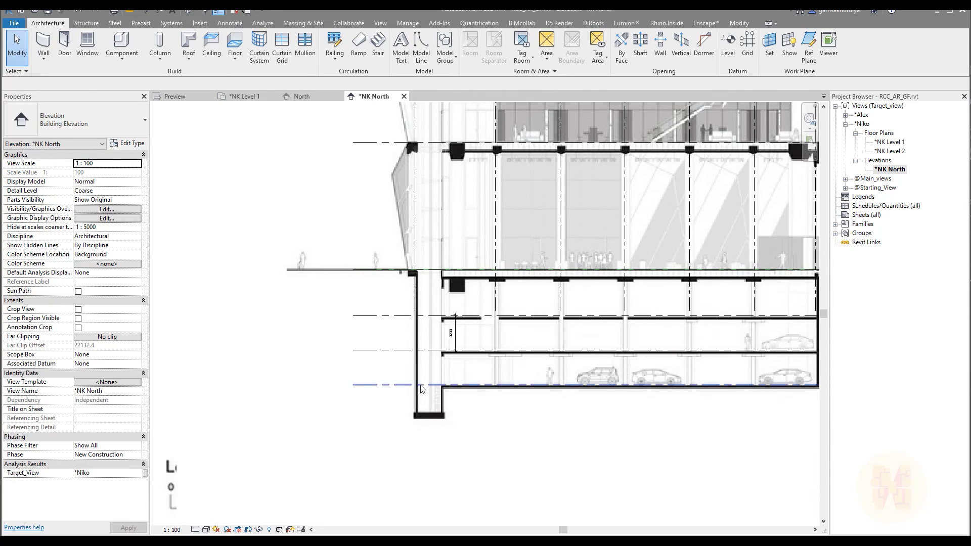
middle_drag(588, 347, 335, 368)
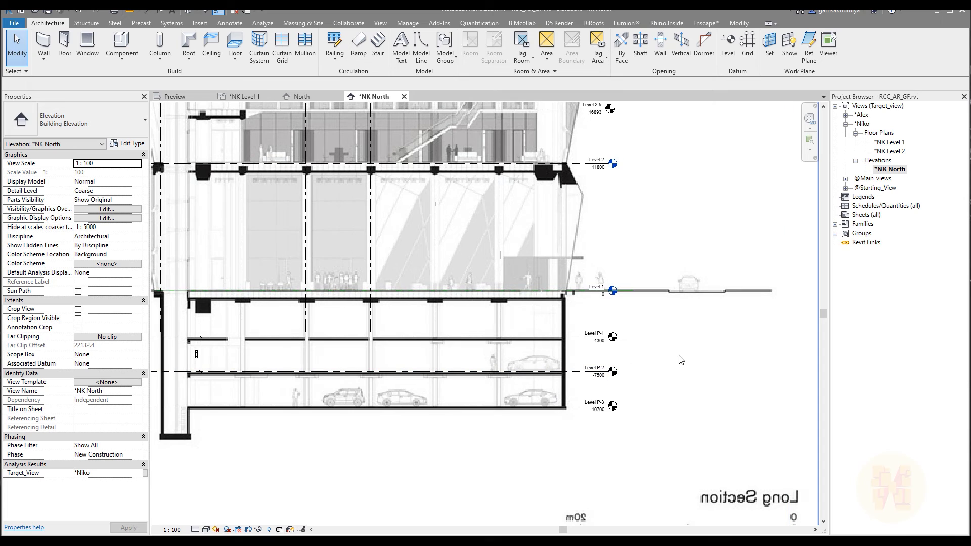
scroll(679, 360, down, 5)
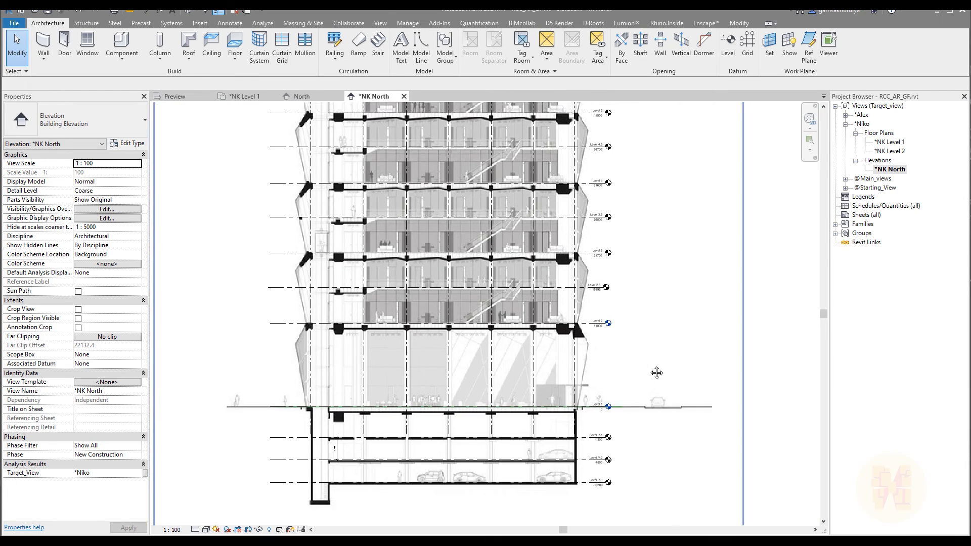
middle_drag(622, 308, 621, 393)
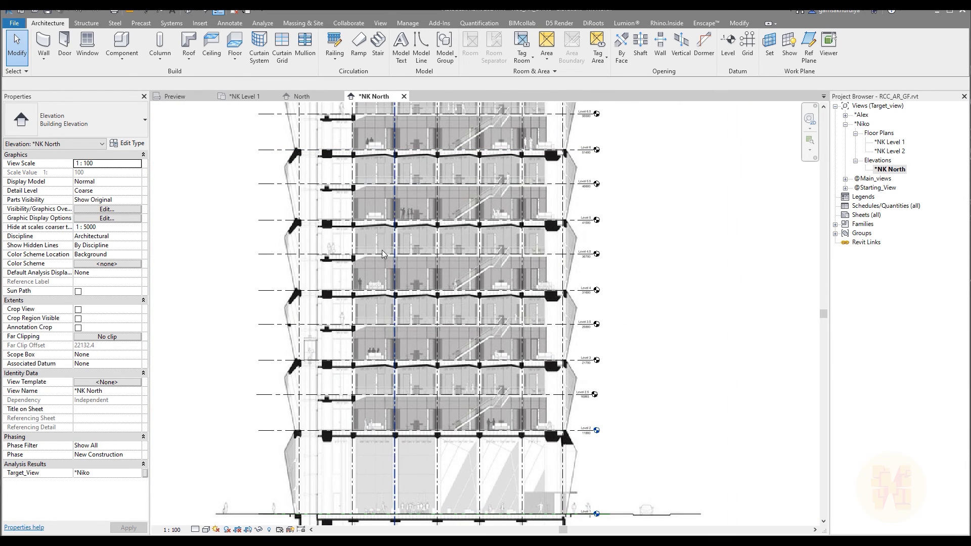
middle_drag(464, 222, 450, 374)
middle_drag(487, 238, 487, 370)
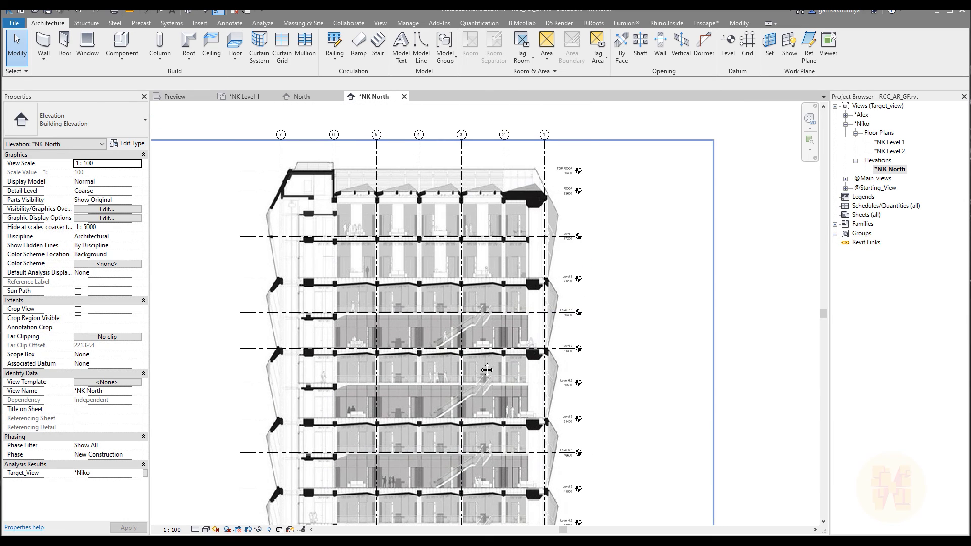
scroll(597, 320, down, 1)
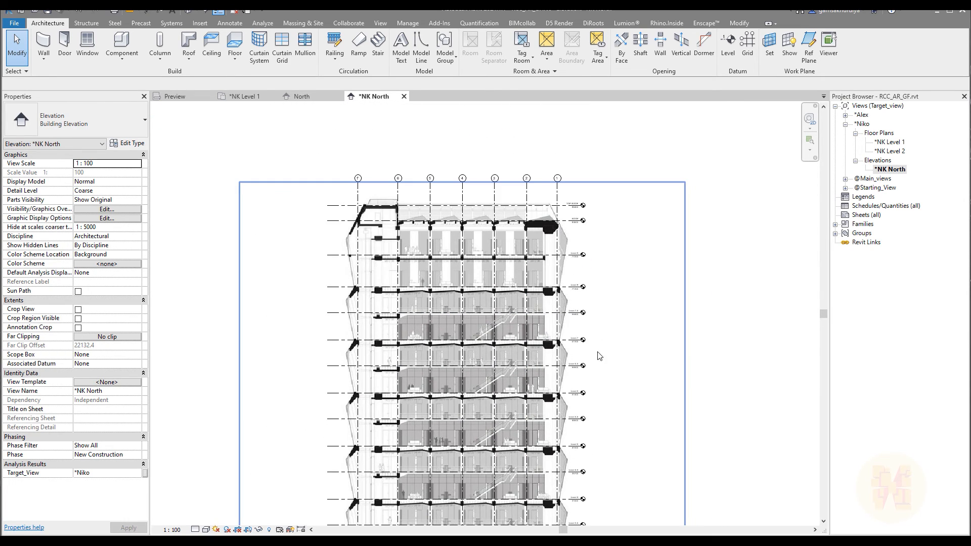
middle_drag(586, 351, 543, 144)
middle_drag(538, 348, 527, 268)
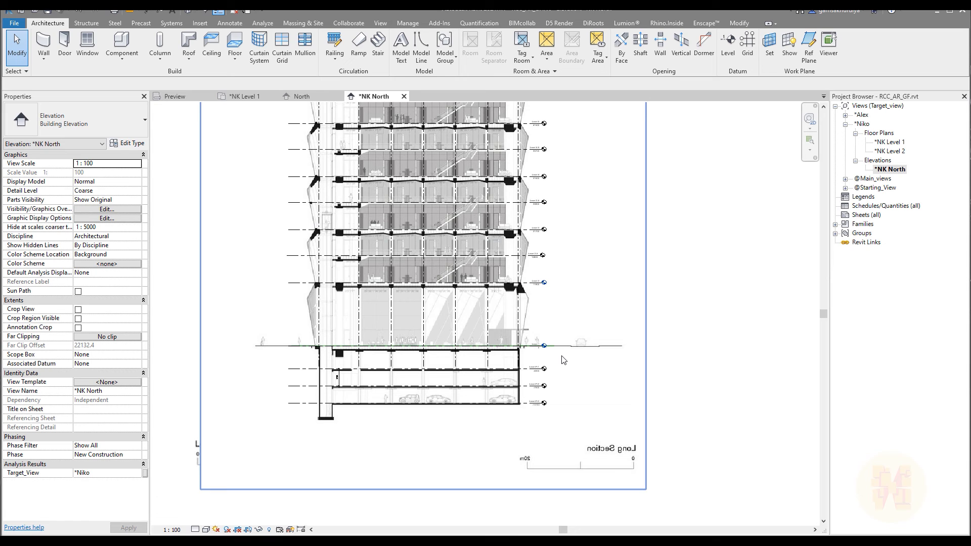
middle_drag(440, 243, 447, 483)
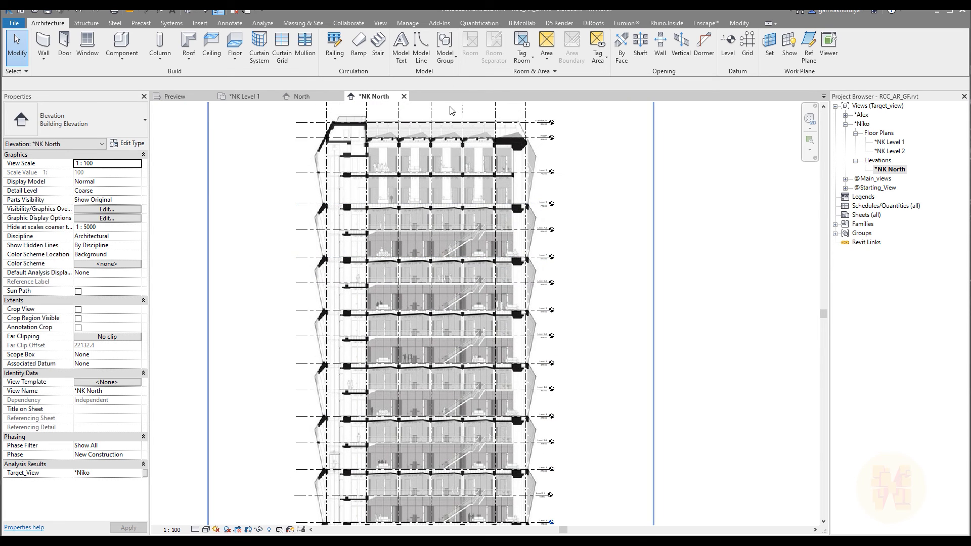
middle_drag(589, 363, 574, 119)
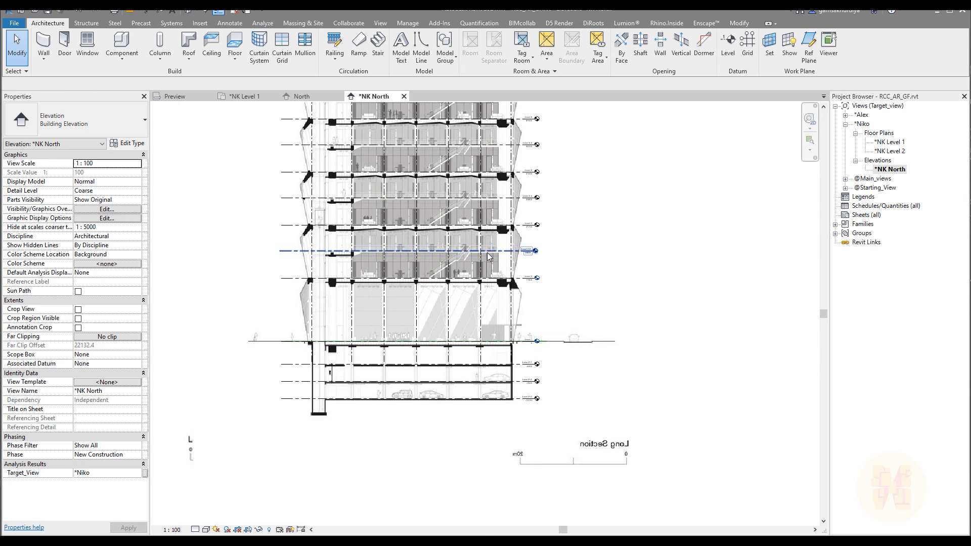
middle_drag(497, 317, 480, 481)
scroll(478, 313, down, 1)
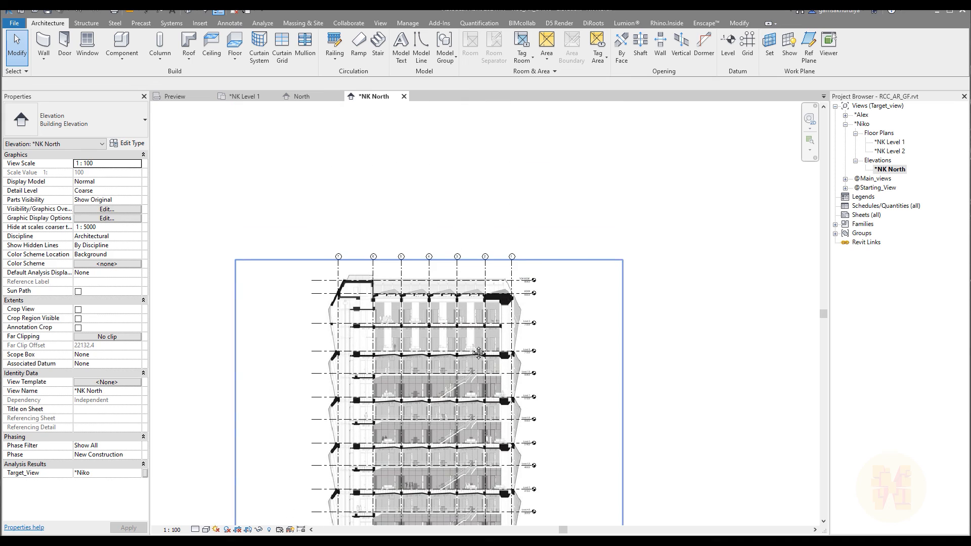
middle_drag(479, 354, 494, 193)
middle_drag(499, 381, 486, 300)
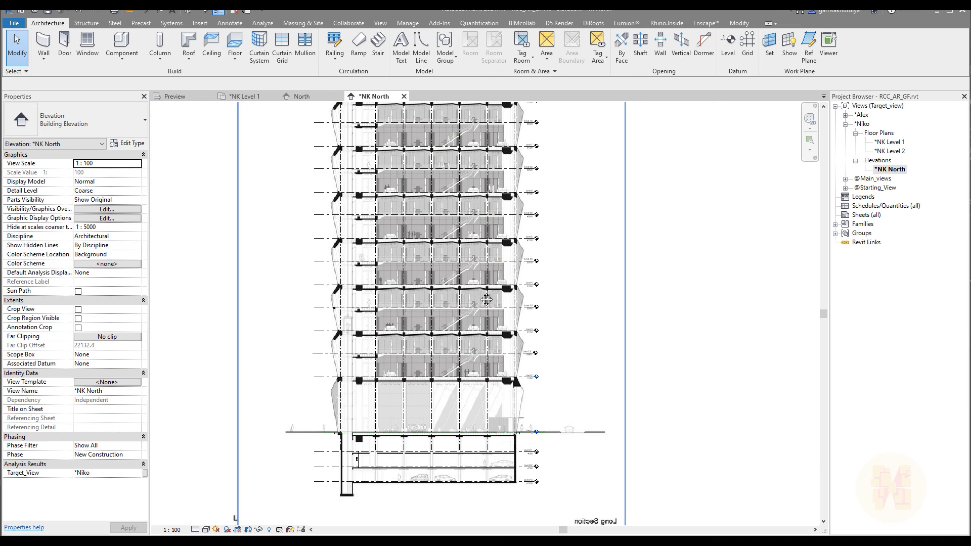